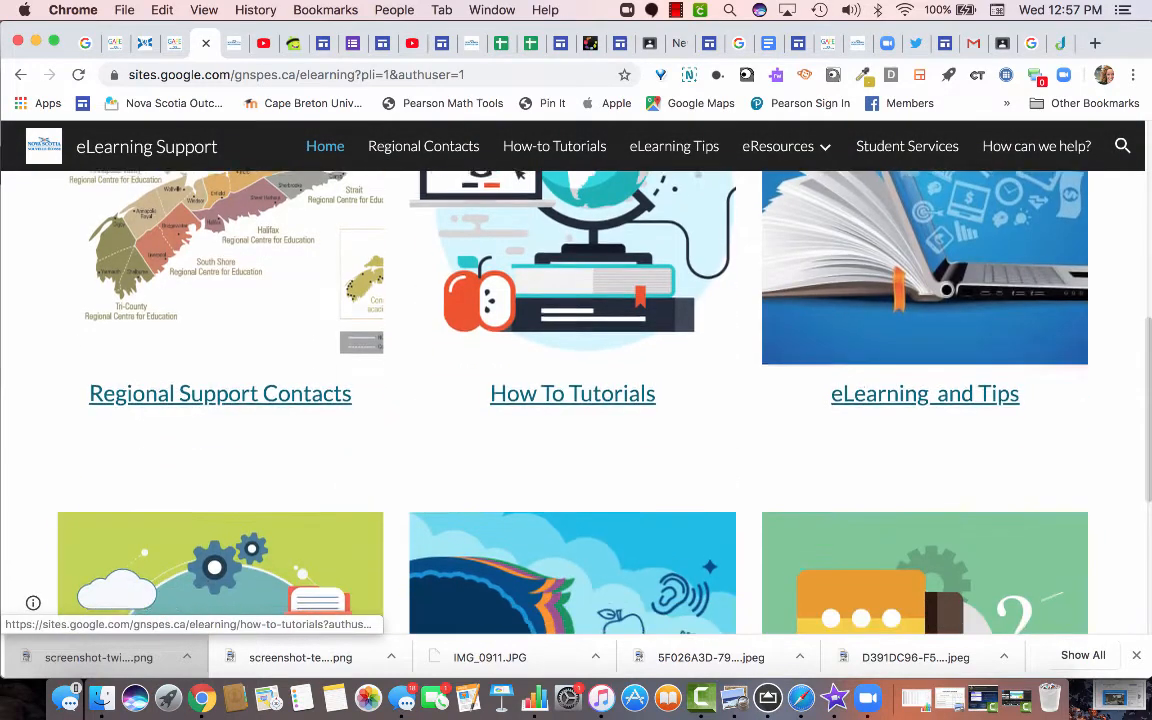
scroll(572, 400, "down", 4)
Open the How To Tutorials page of the eLearning Support site.
scroll(518, 265, "up", 5)
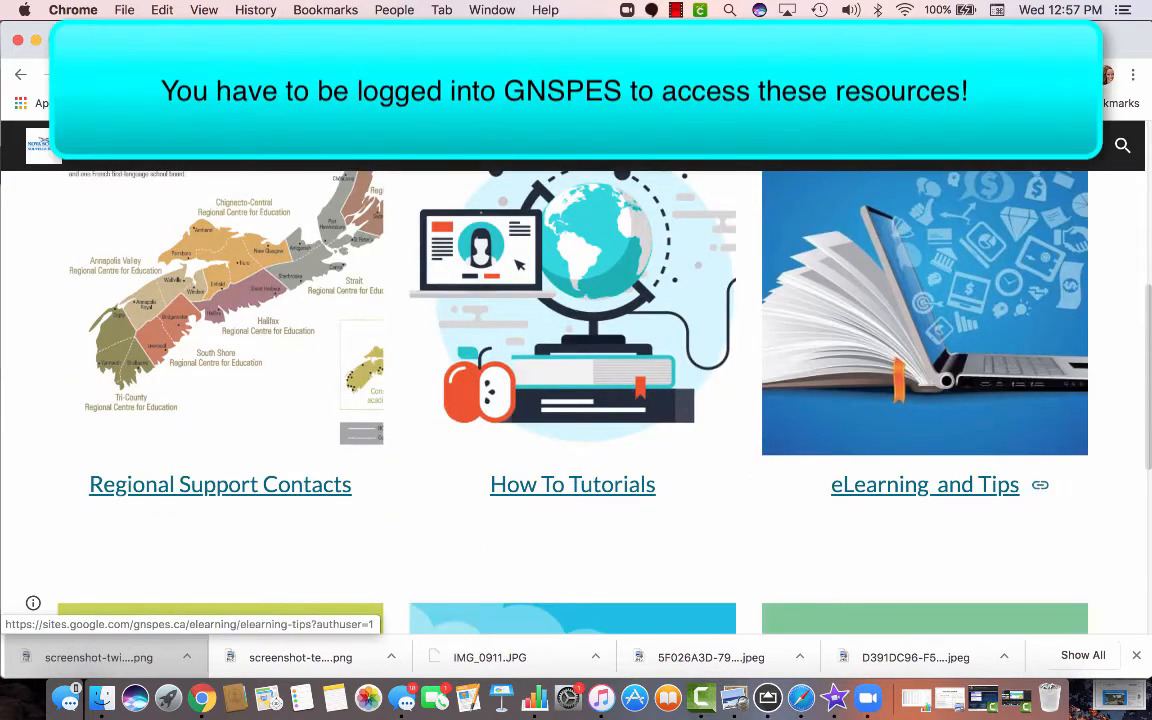
scroll(572, 400, "up", 1)
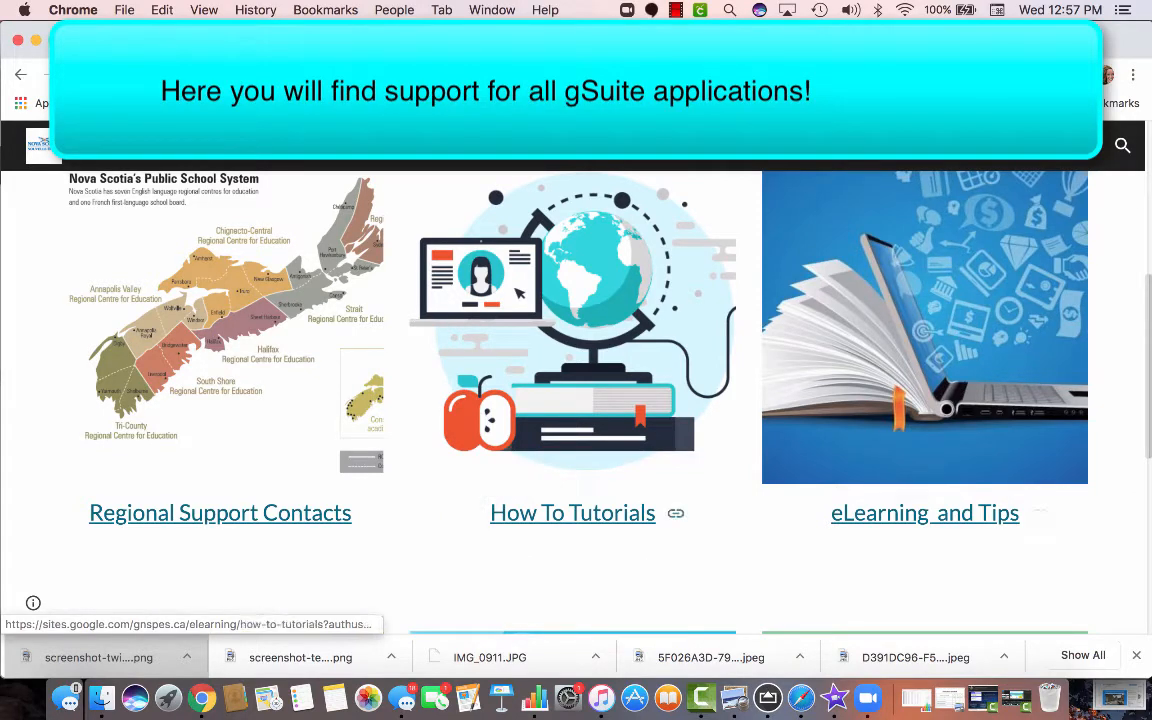
left_click(572, 512)
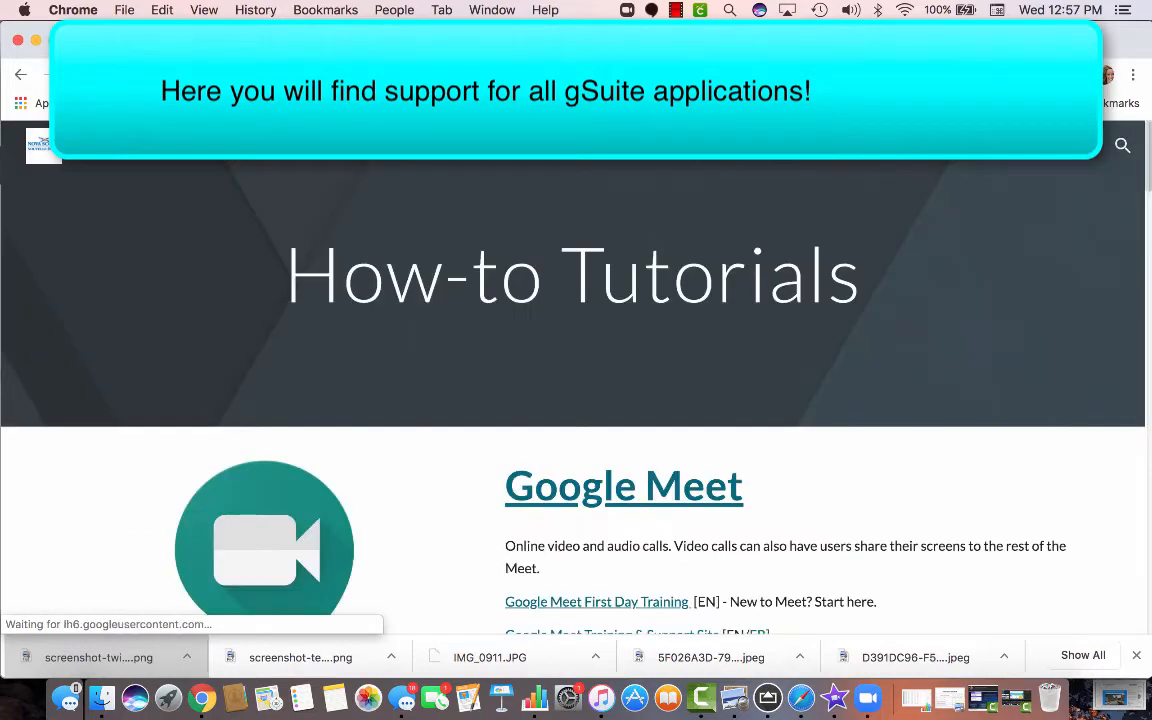
Follow the Sites First Day Training resource in the Google Sites section.
scroll(600, 400, "down", 5)
scroll(576, 400, "down", 6)
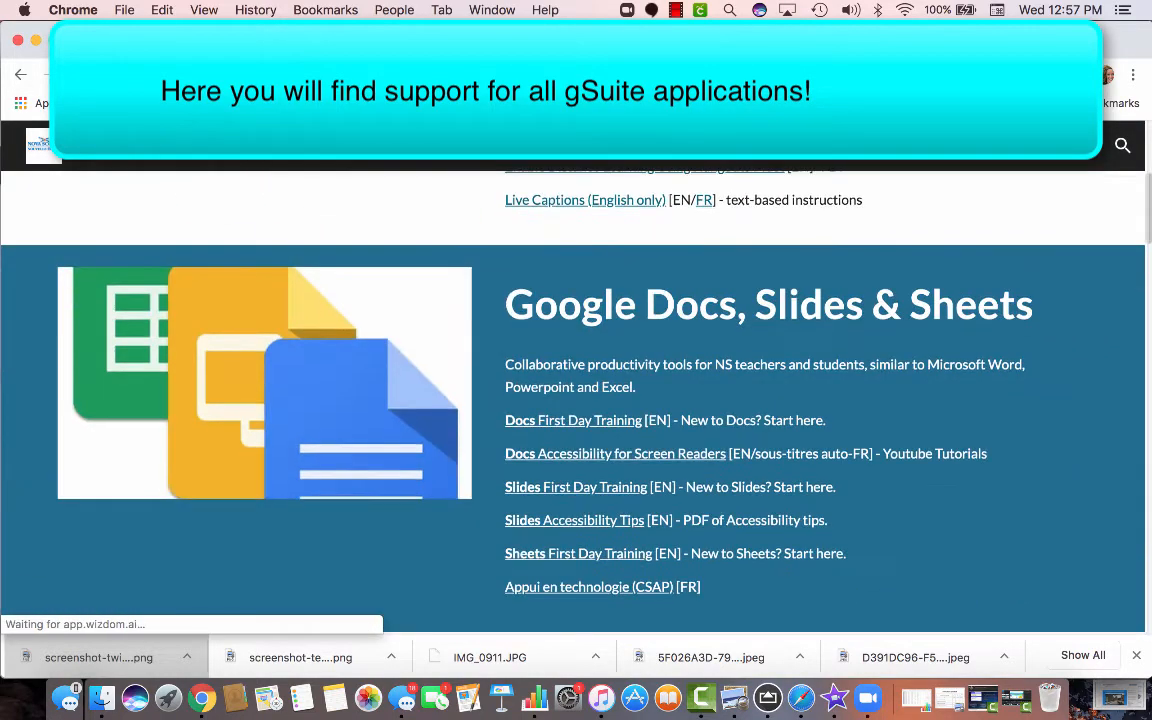
scroll(576, 416, "down", 5)
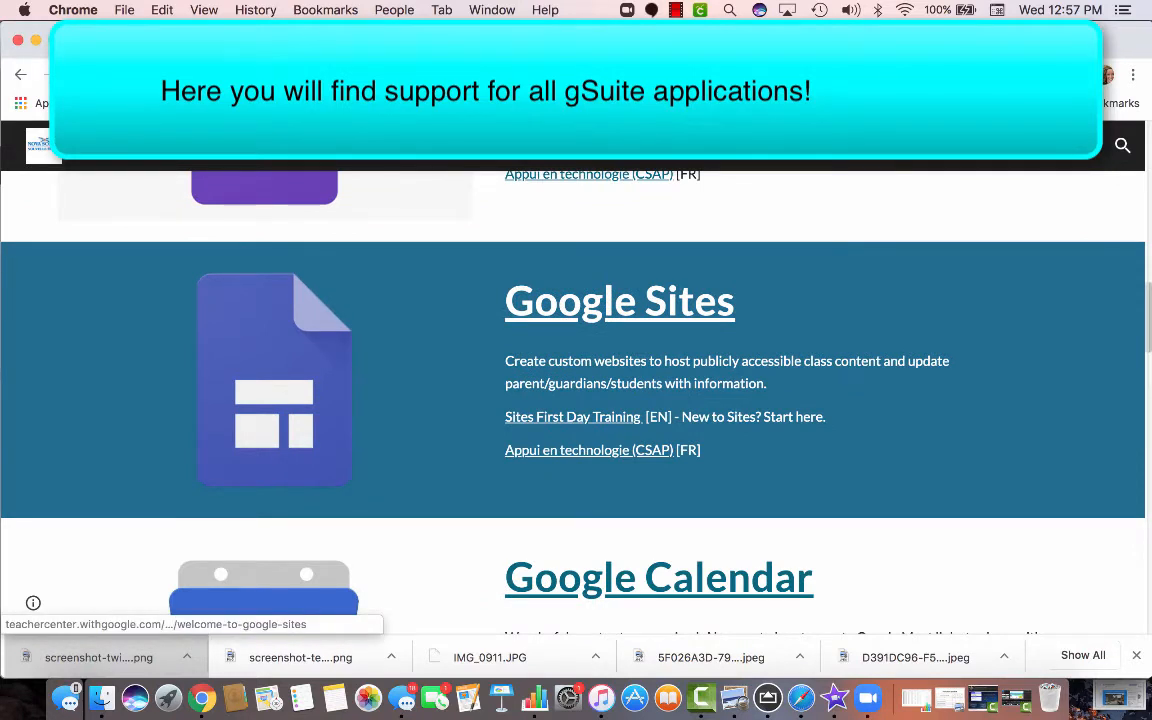
left_click(572, 416)
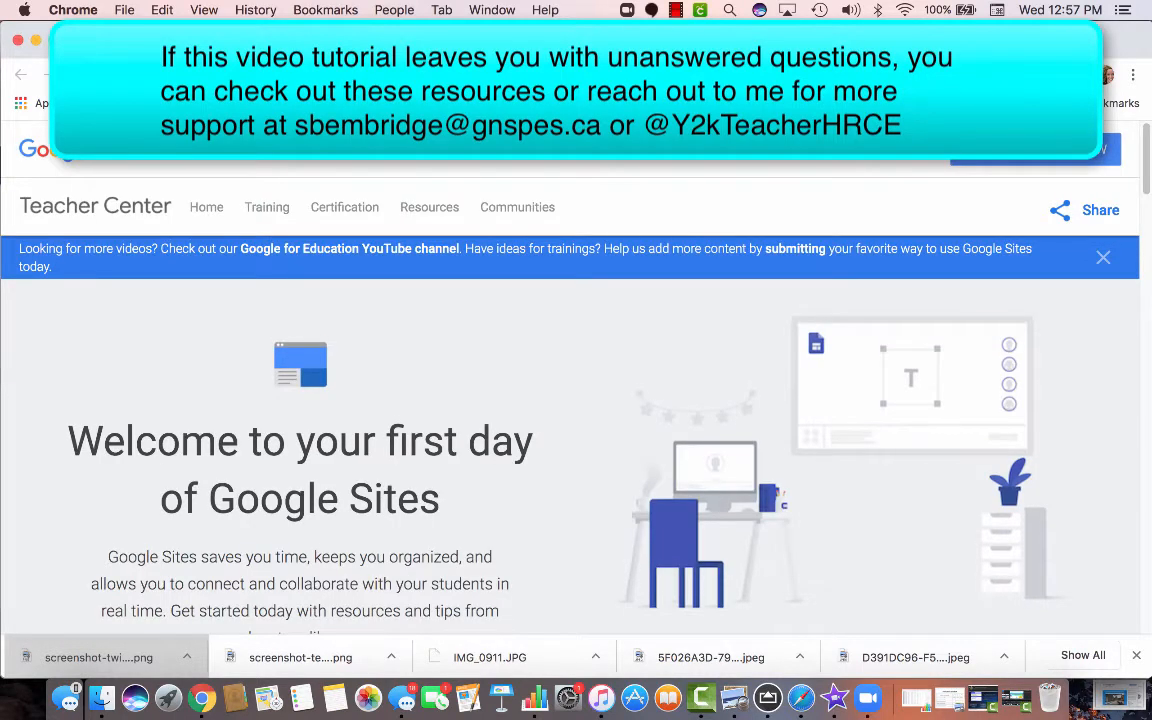
Skim the Teacher Center's first-day Google Sites resources, then go back to the eLearning Support tab.
scroll(570, 430, "down", 5)
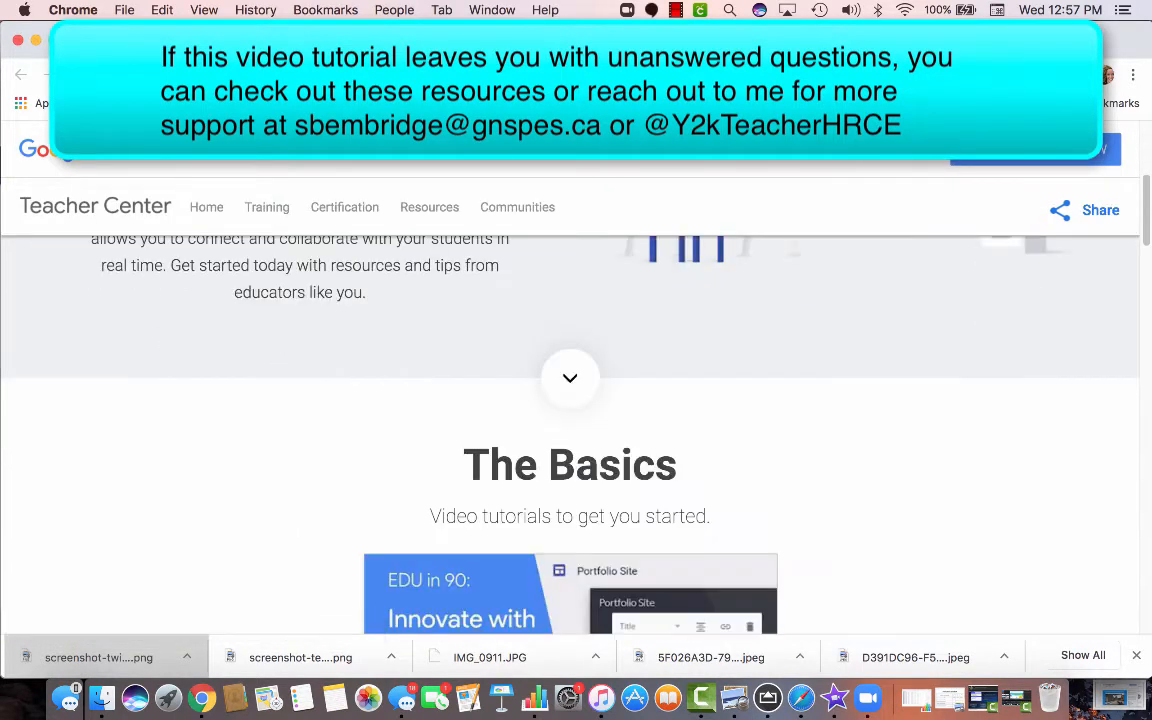
scroll(660, 418, "down", 5)
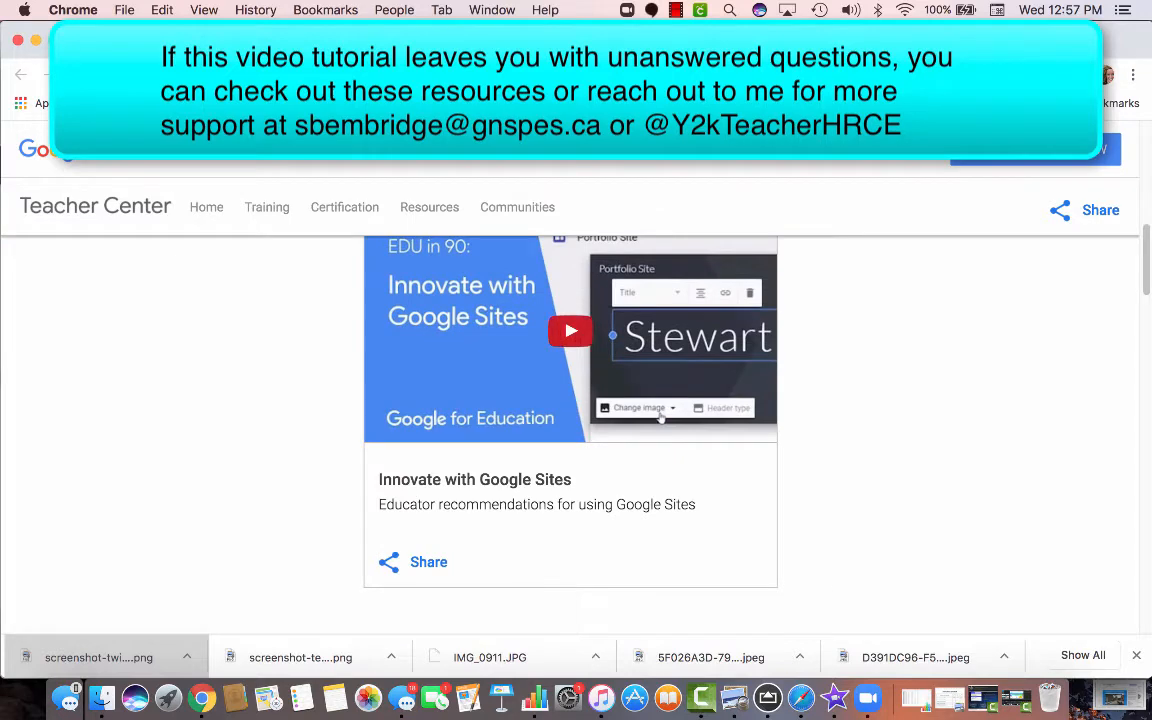
scroll(660, 418, "down", 5)
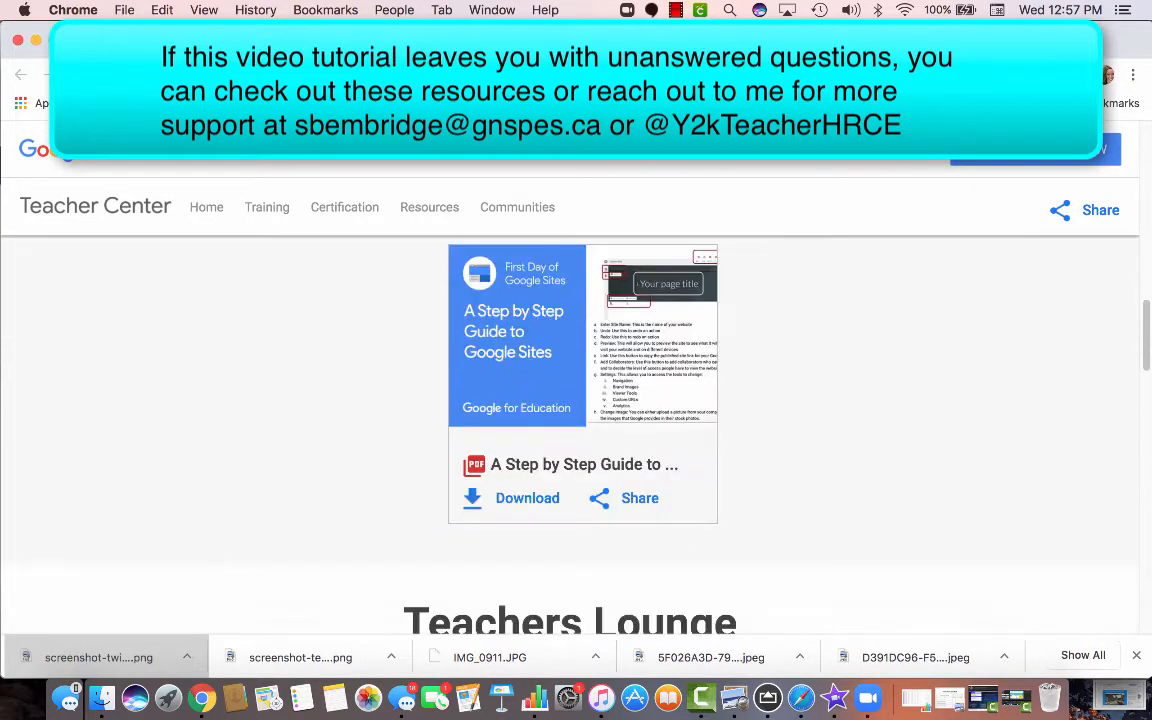
scroll(570, 430, "down", 5)
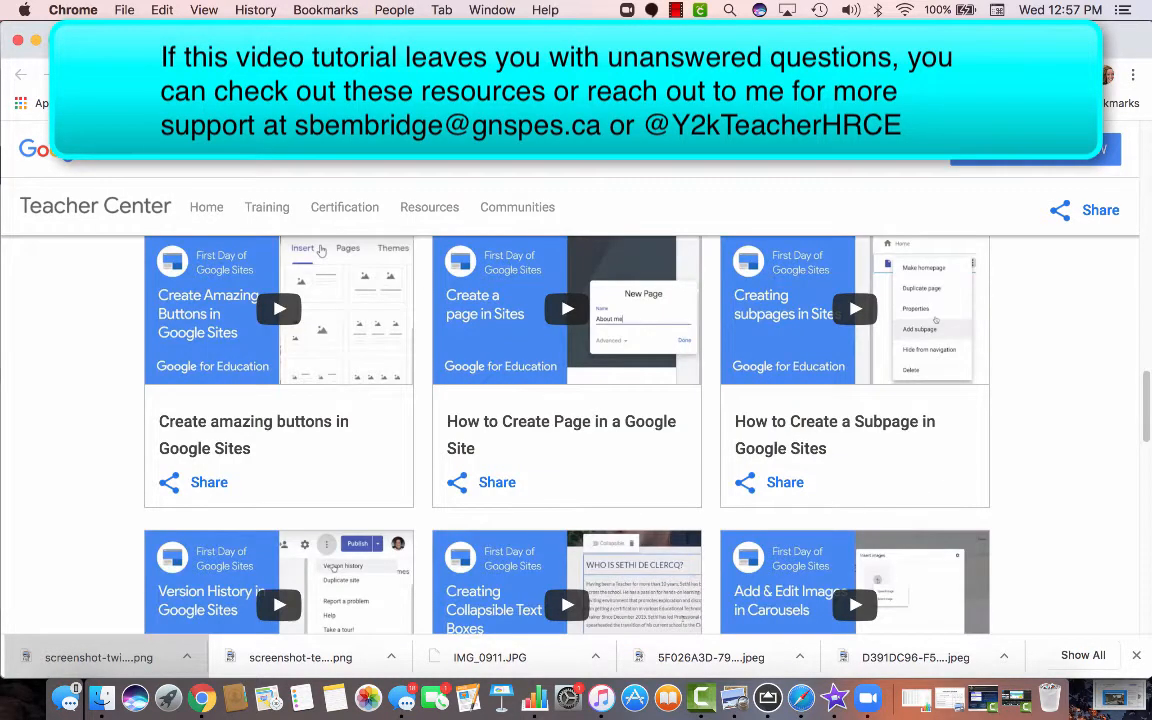
scroll(570, 430, "down", 8)
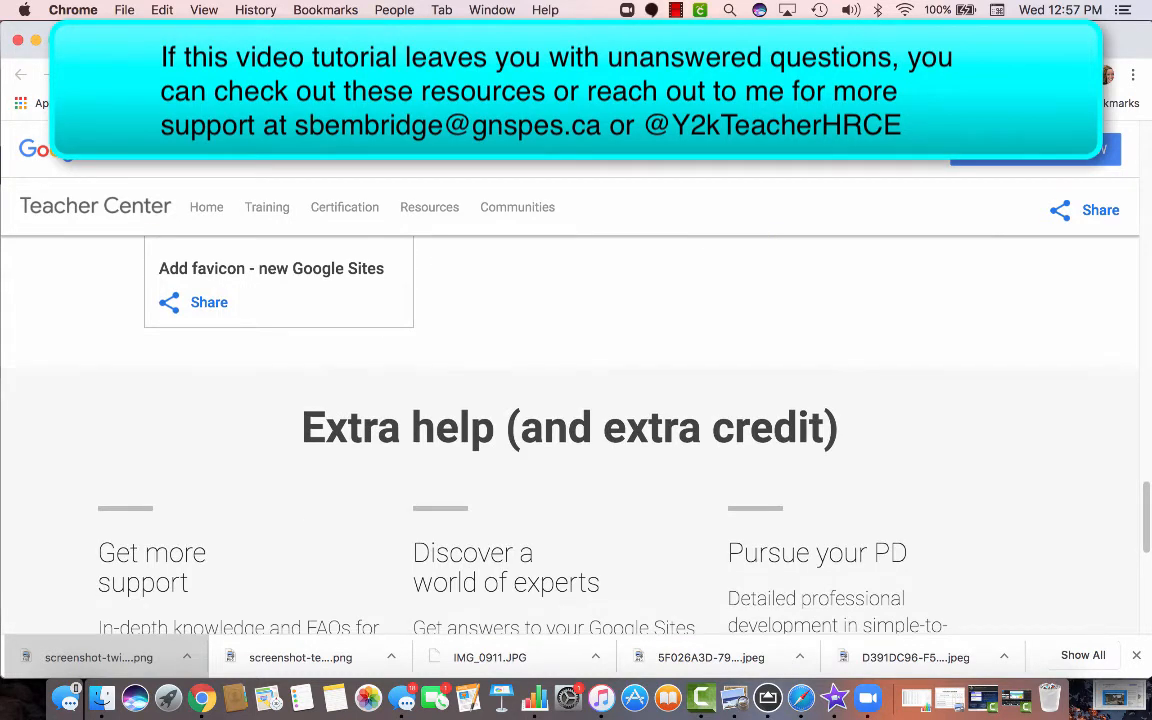
scroll(570, 430, "up", 15)
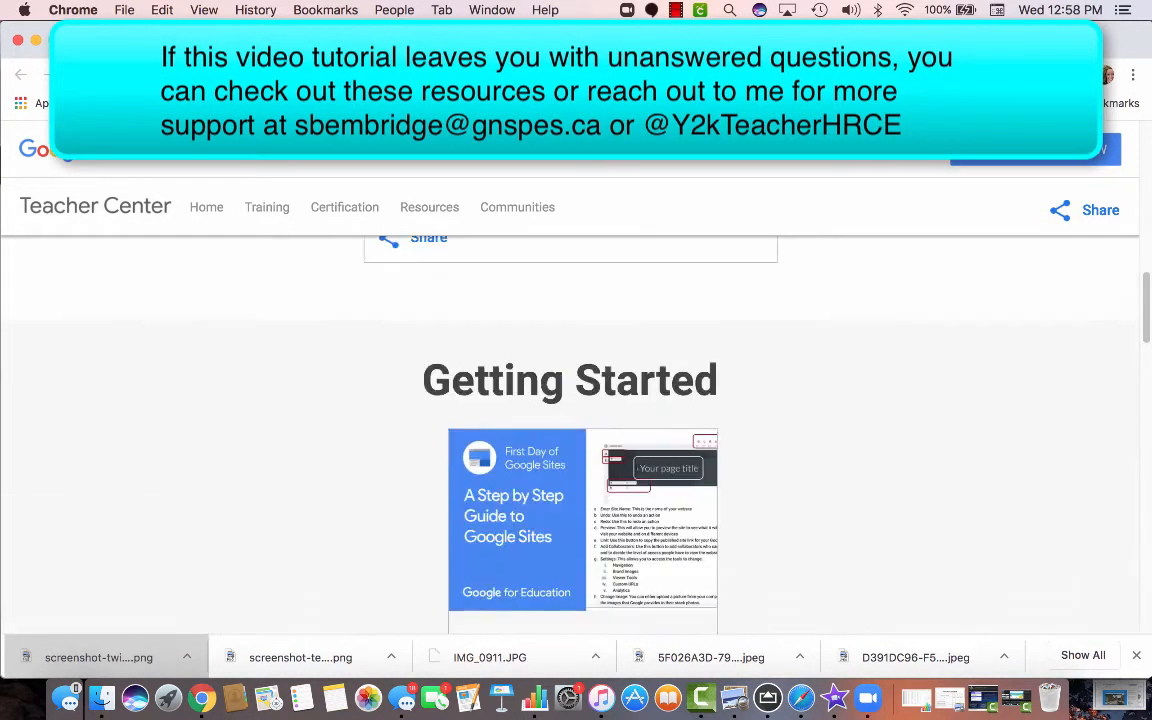
scroll(570, 430, "up", 5)
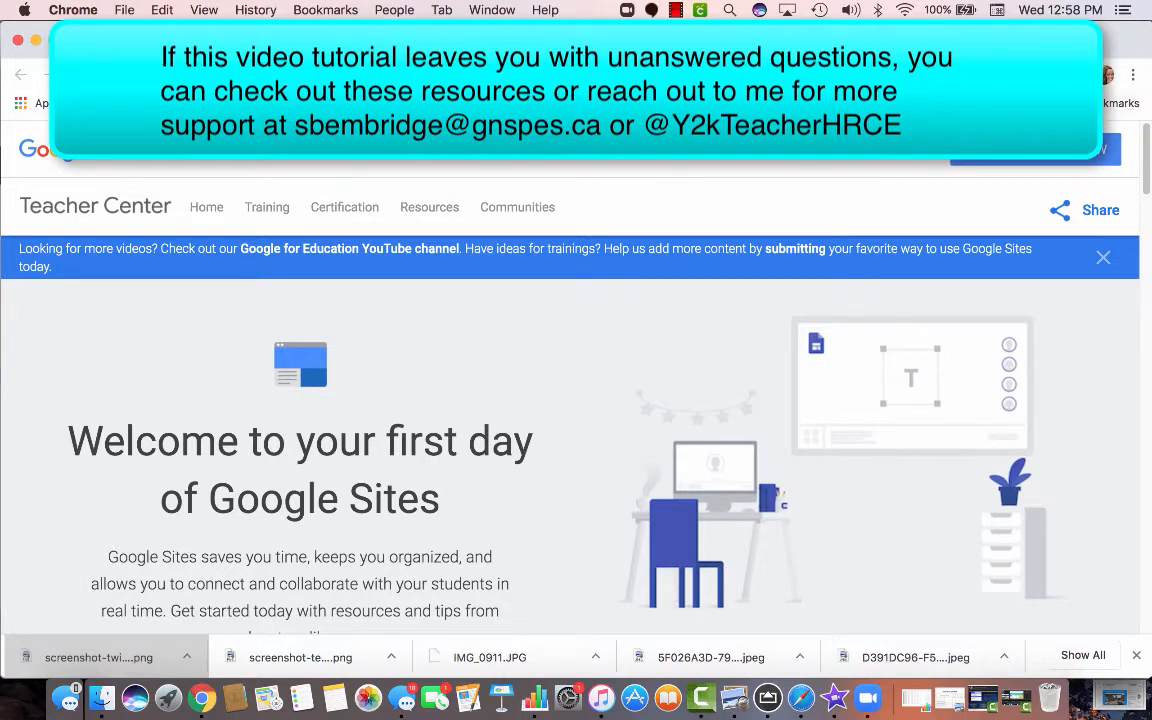
left_click(201, 43)
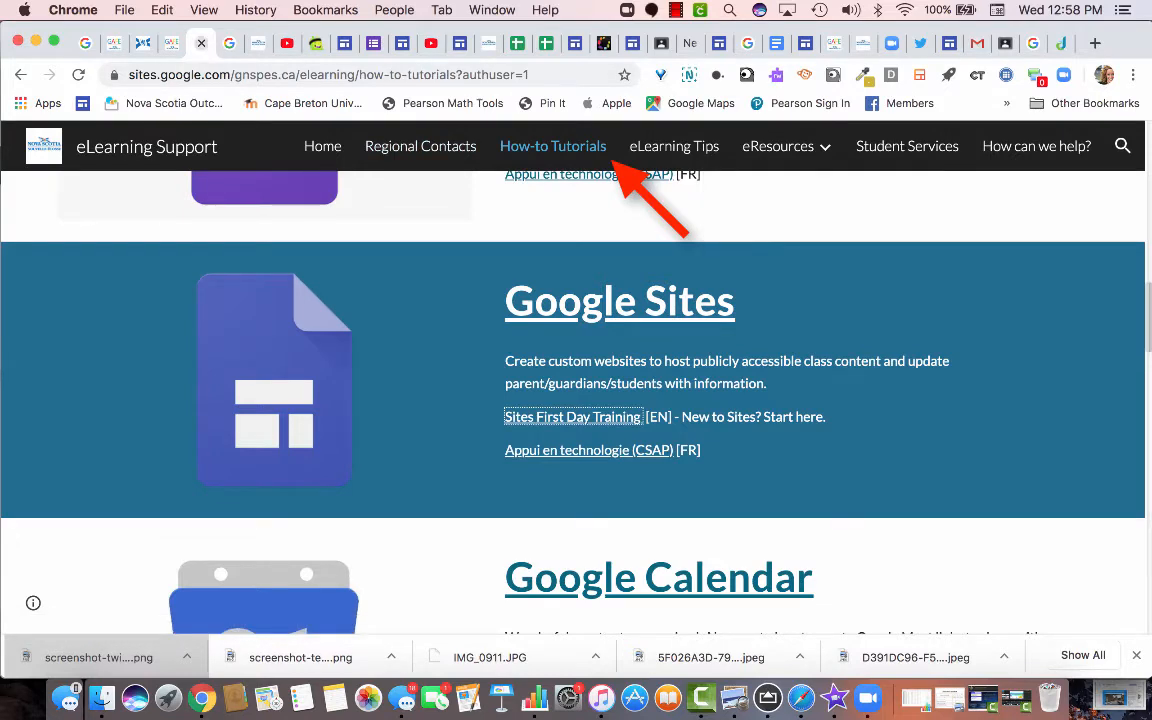
Open Google Sites from the everyone.ednet.ns.ca landing page's Classroom Sites link.
left_click(20, 75)
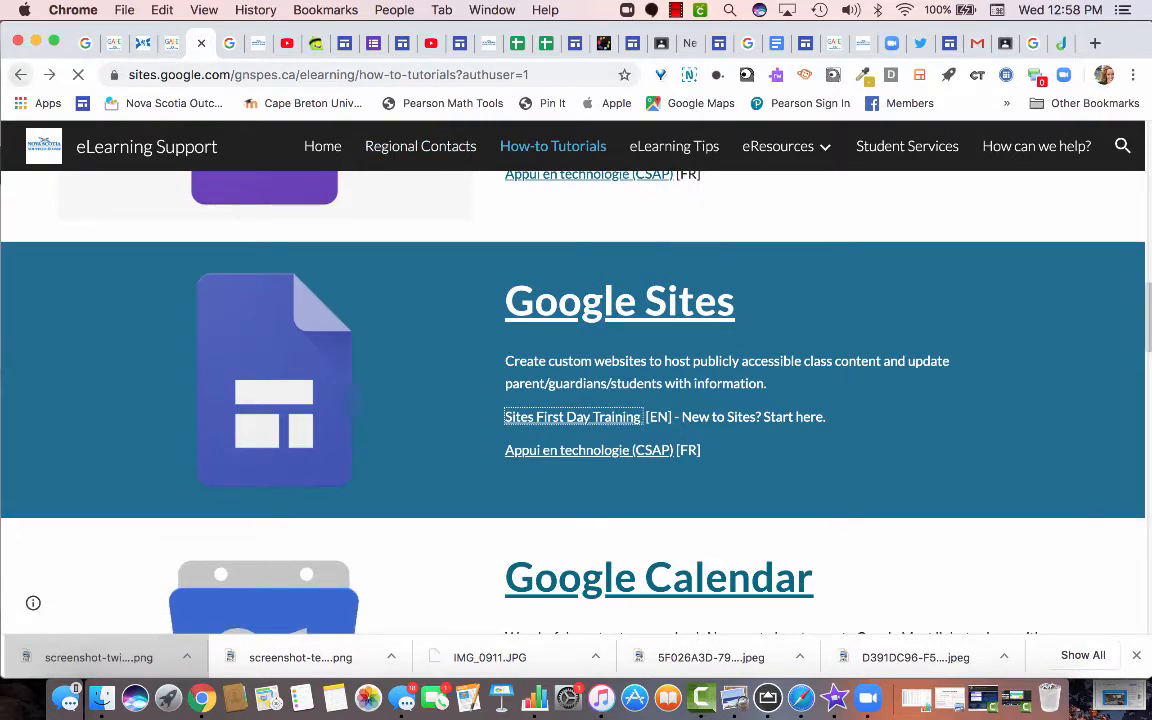
left_click(172, 43)
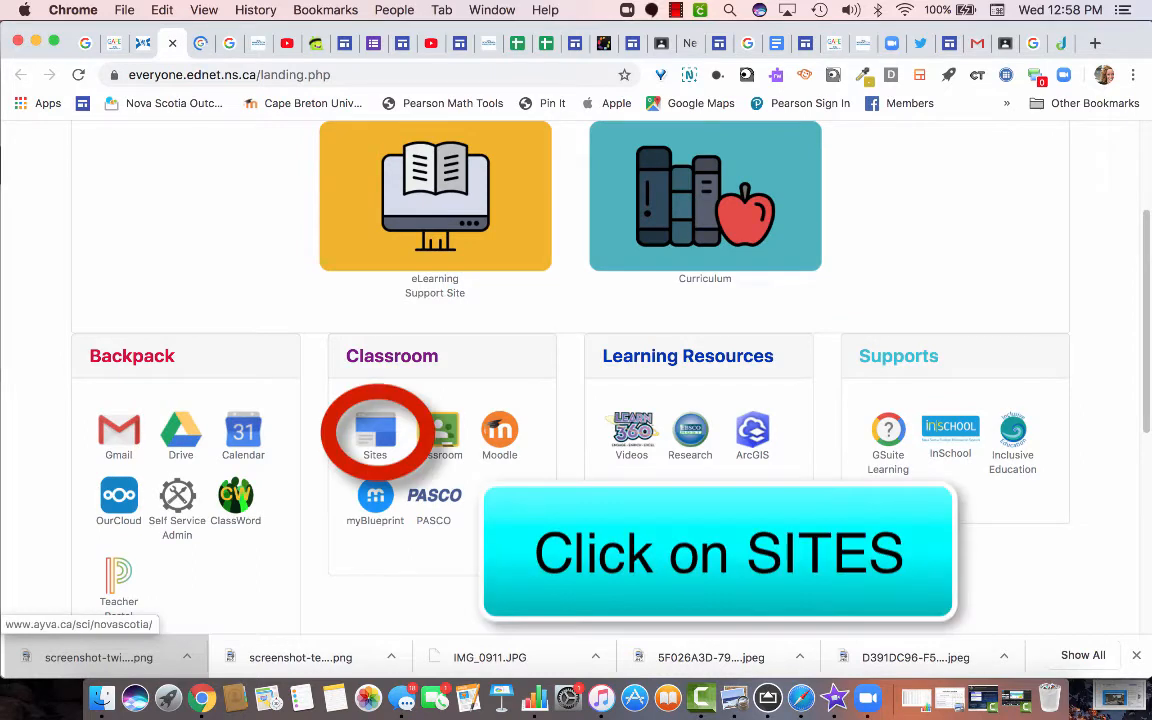
left_click(375, 432)
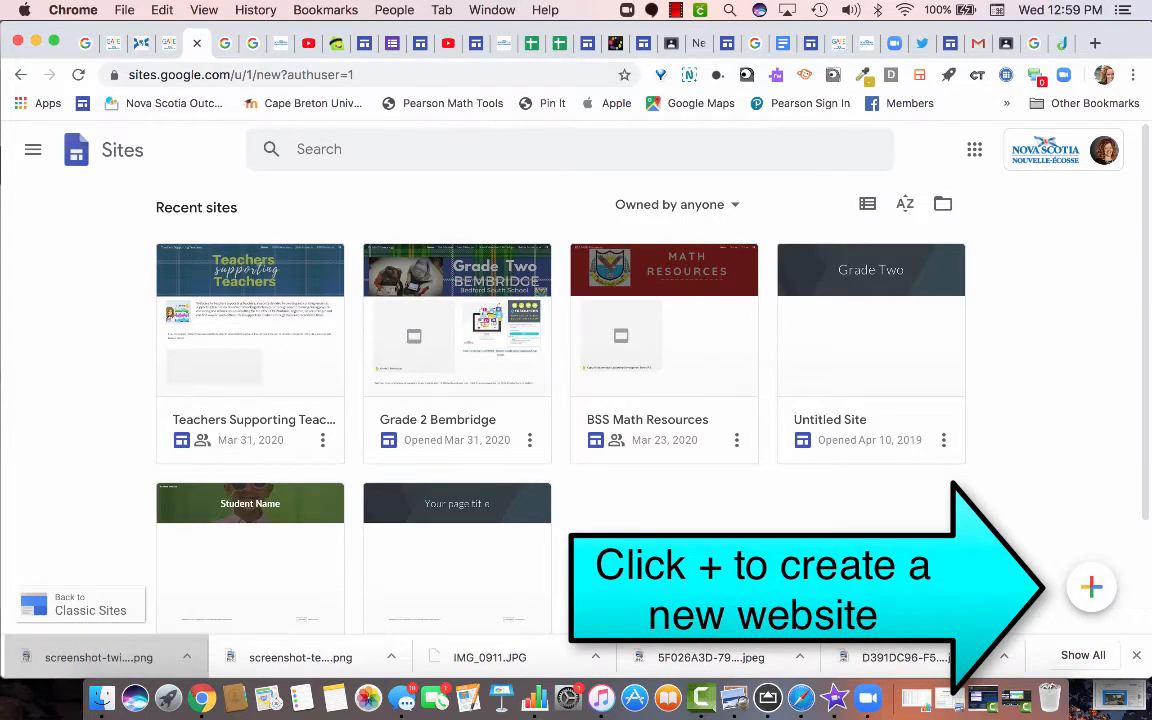
Create a new blank site with the + Create new site button.
scroll(560, 400, "down", 1)
scroll(560, 400, "down", 2)
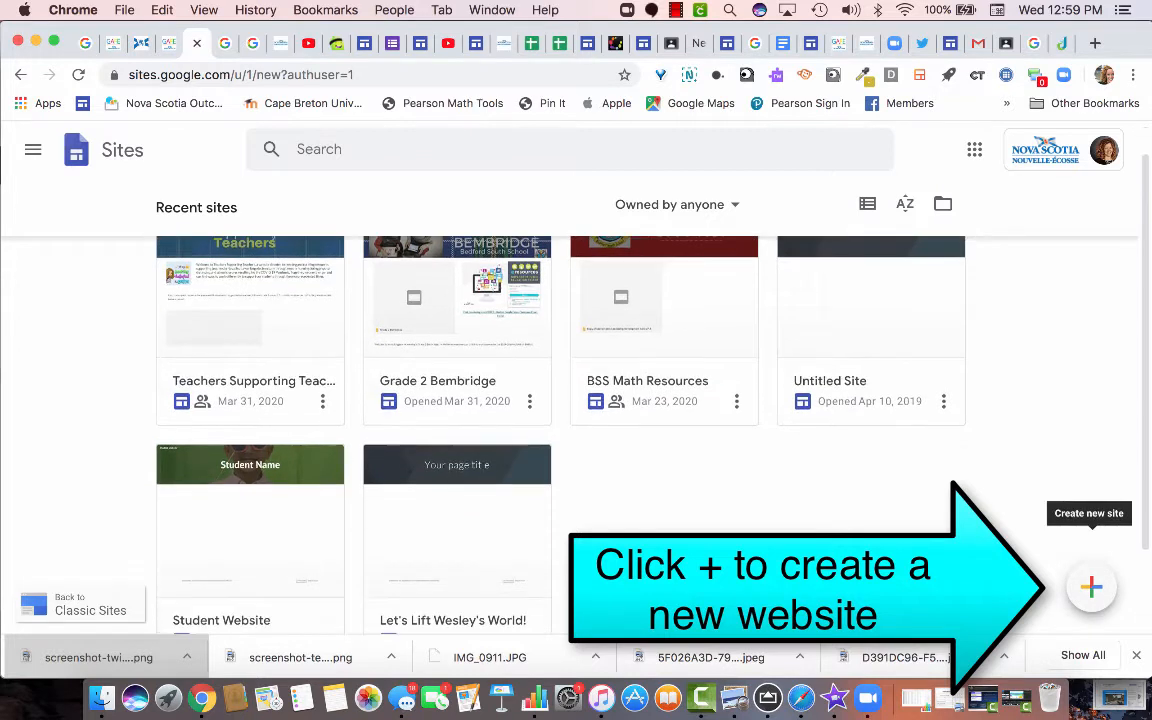
scroll(560, 400, "up", 2)
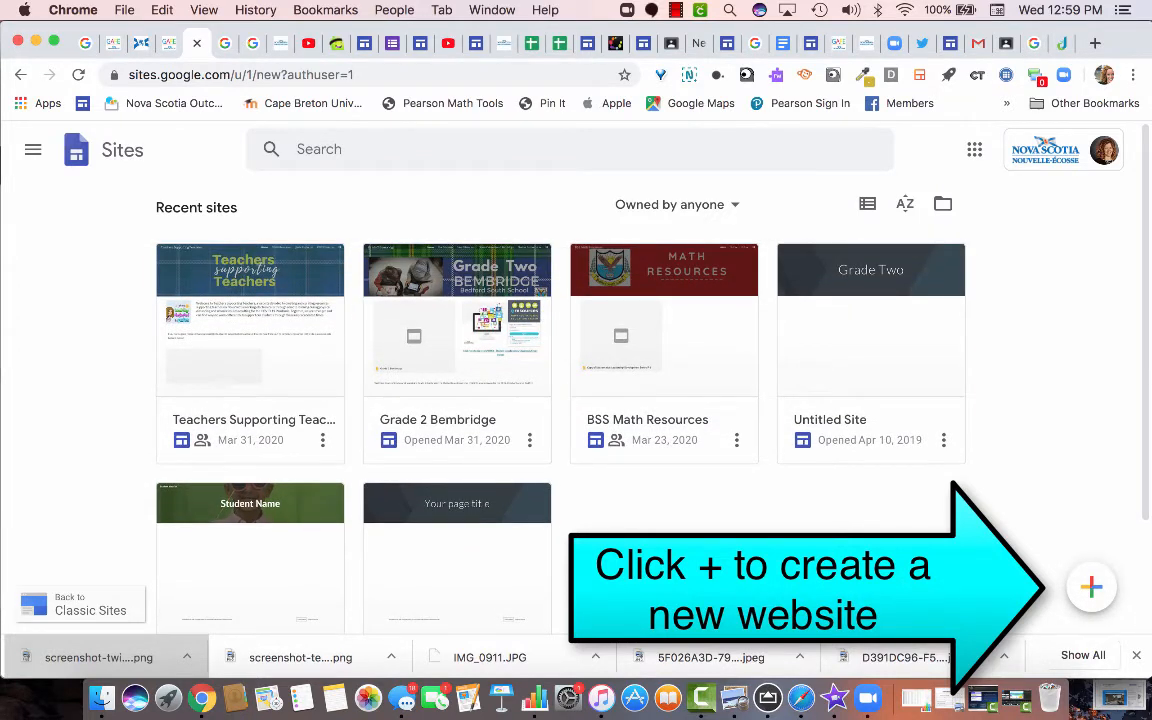
left_click(1091, 587)
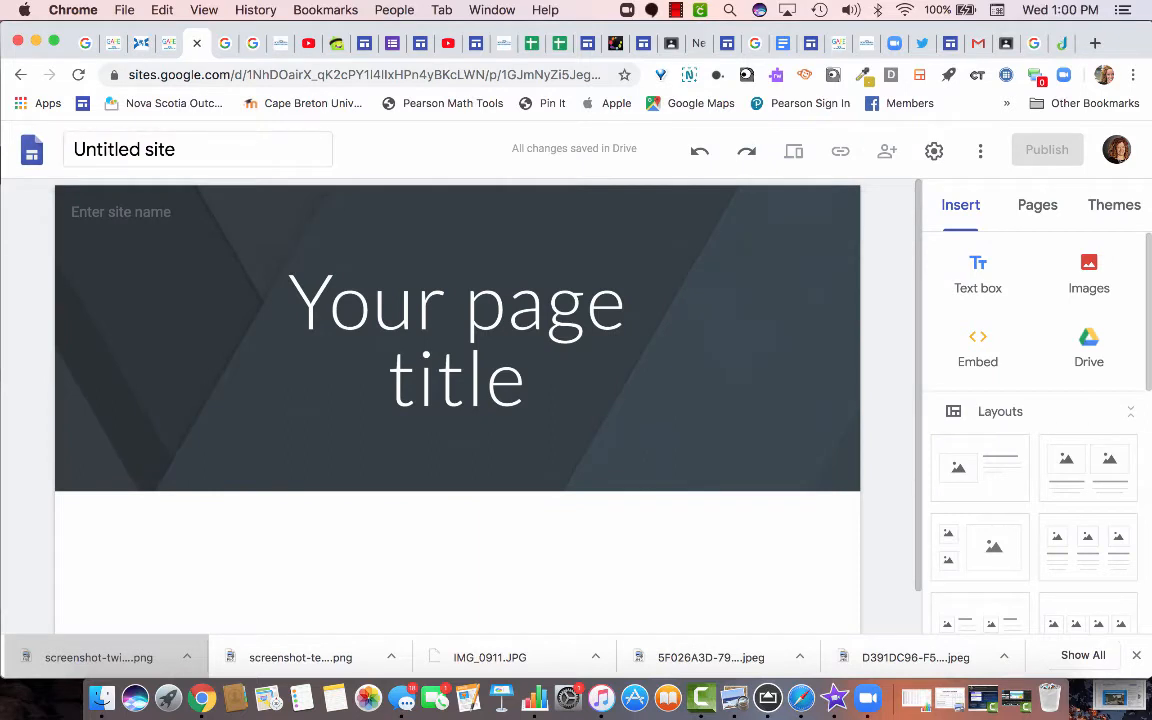
Rename 'Untitled site' to 'Teacher Template' and show its Pages list.
left_click_drag(154, 149, 74, 149)
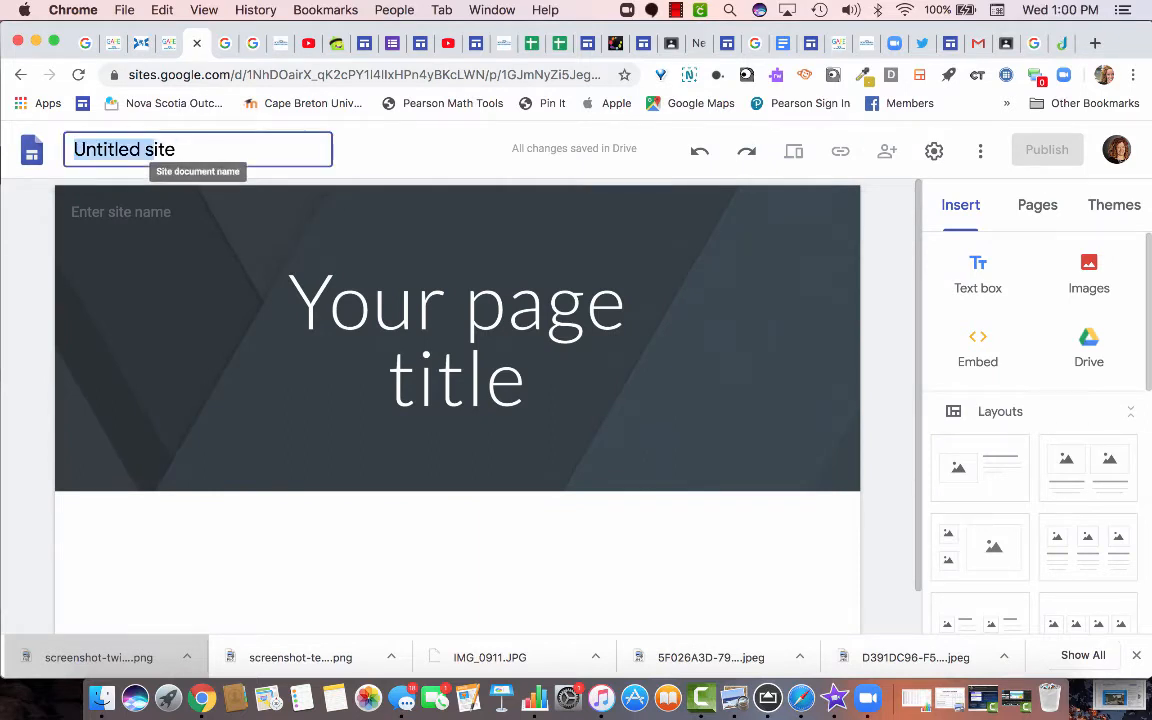
key("Right")
key("Right")
key("Right")
key("Right")
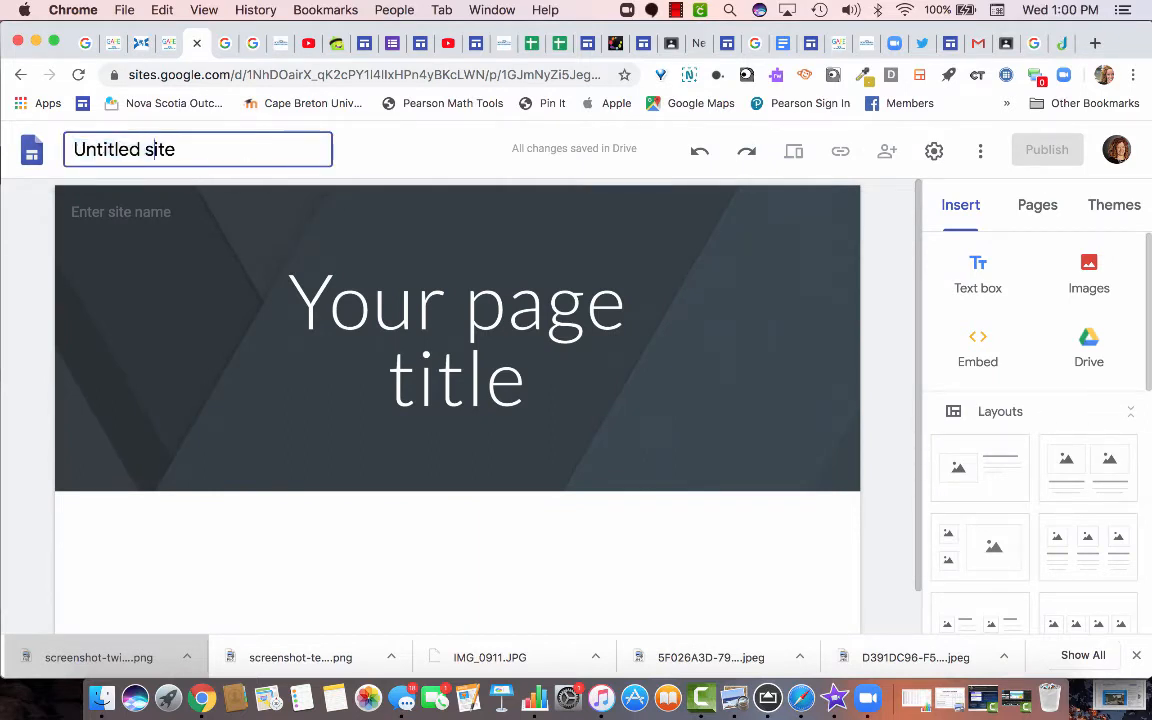
key("BackSpace")
key("BackSpace")
key("BackSpace")
key("BackSpace")
key("BackSpace")
key("BackSpace")
key("BackSpace")
key("BackSpace")
key("BackSpace")
key("BackSpace")
key("BackSpace")
key("BackSpace")
key("BackSpace")
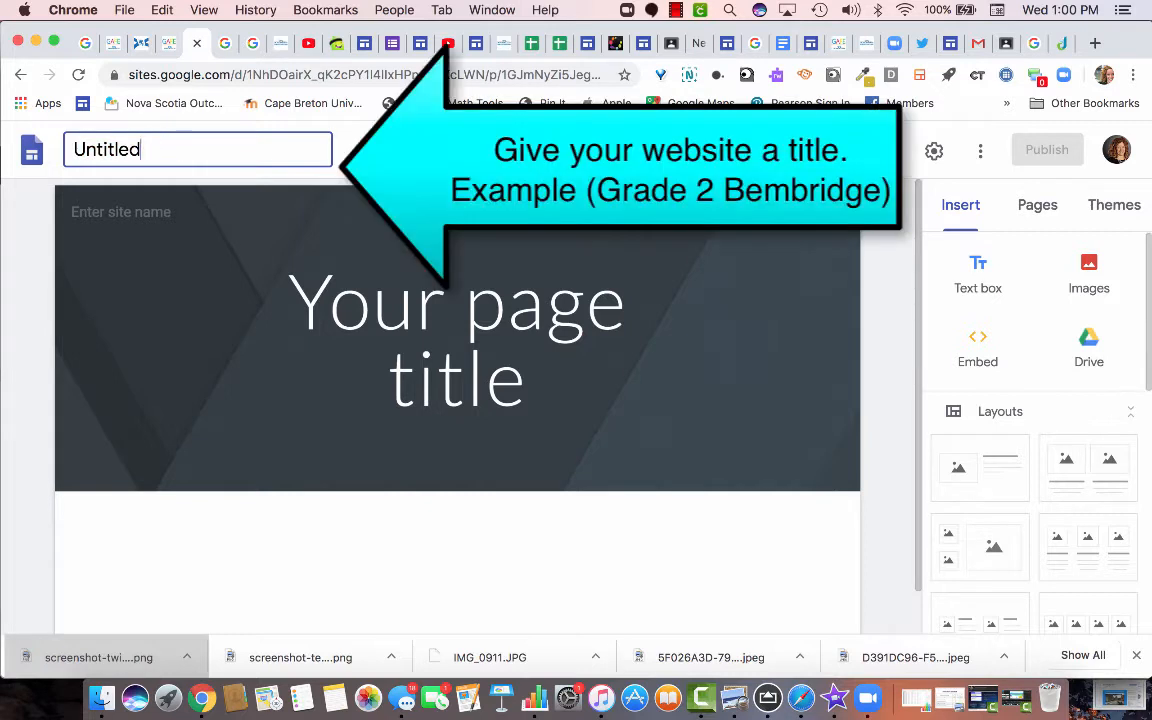
type("Teacher Tem")
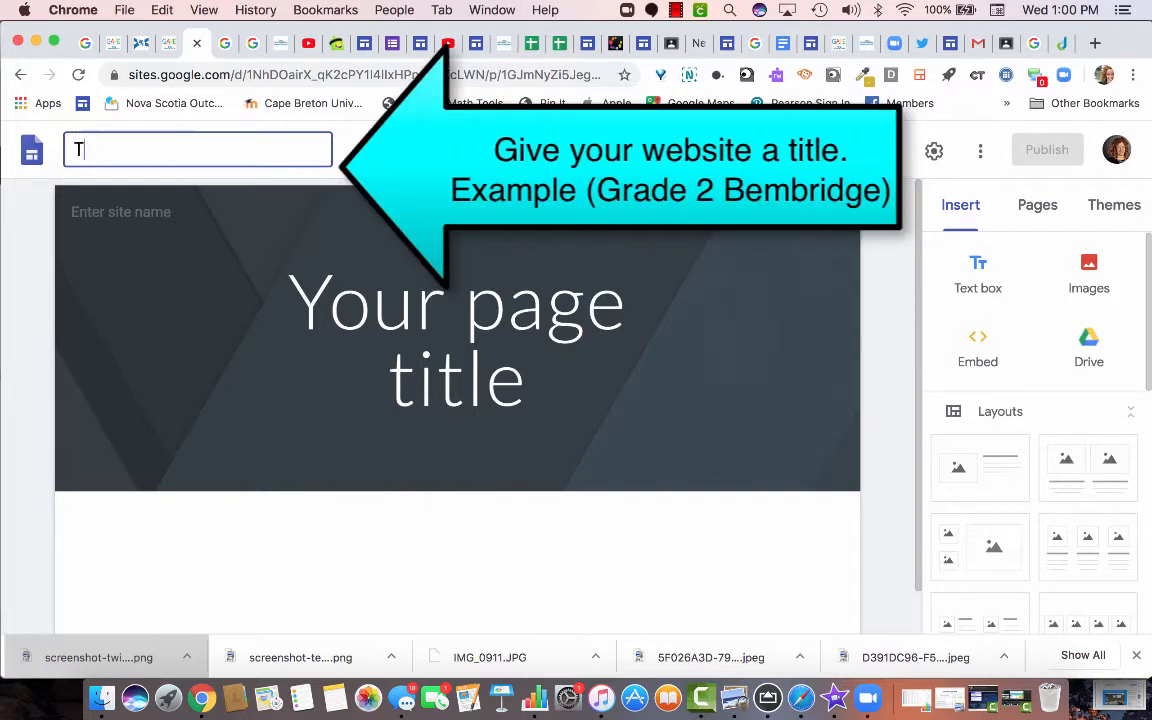
type("plate")
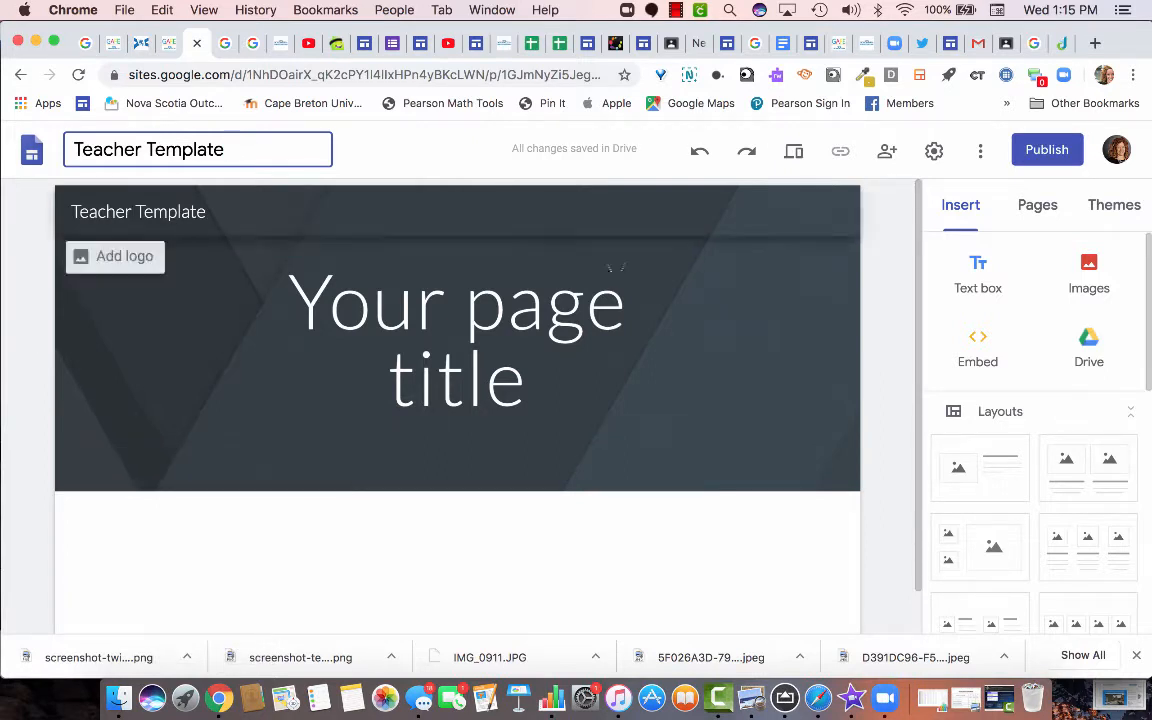
left_click(1037, 204)
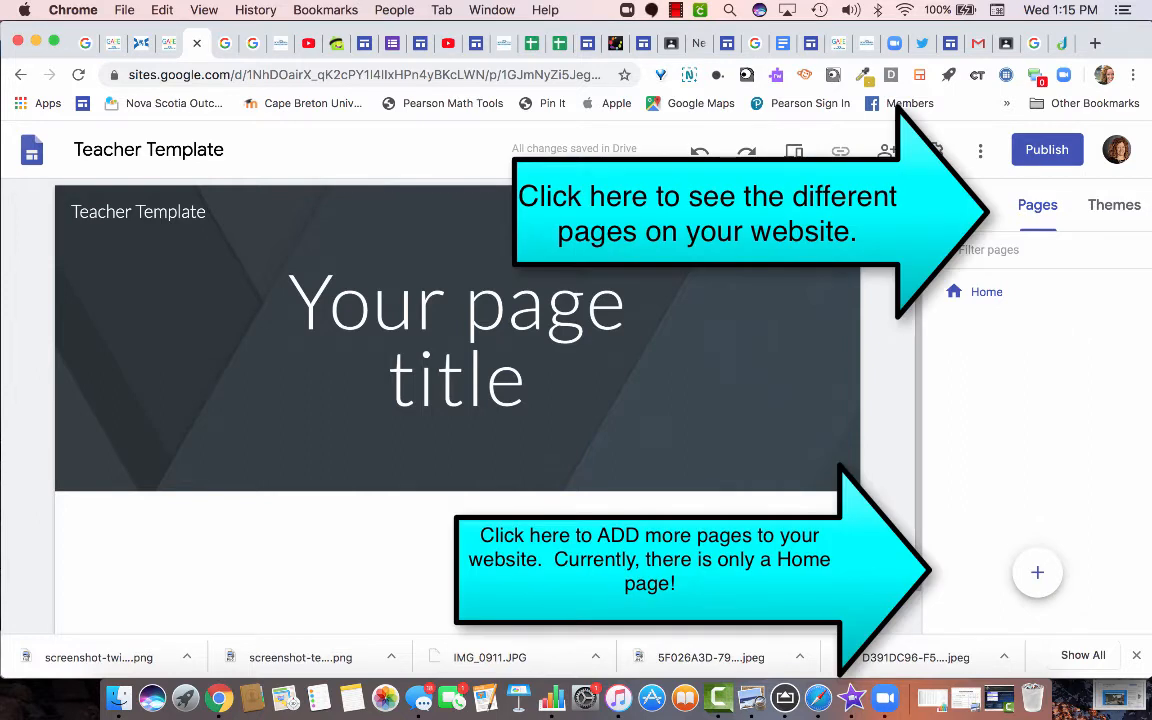
Add a new page named 'Parent Resources & Links'.
mouse_move(1037, 572)
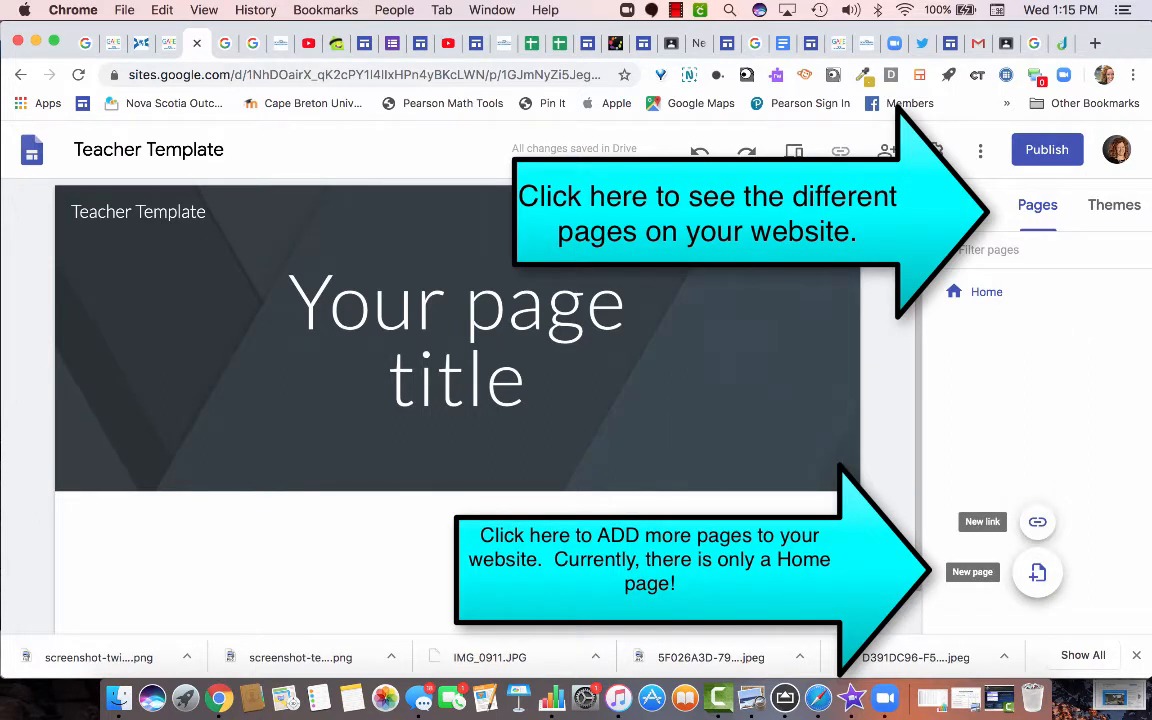
left_click(1037, 572)
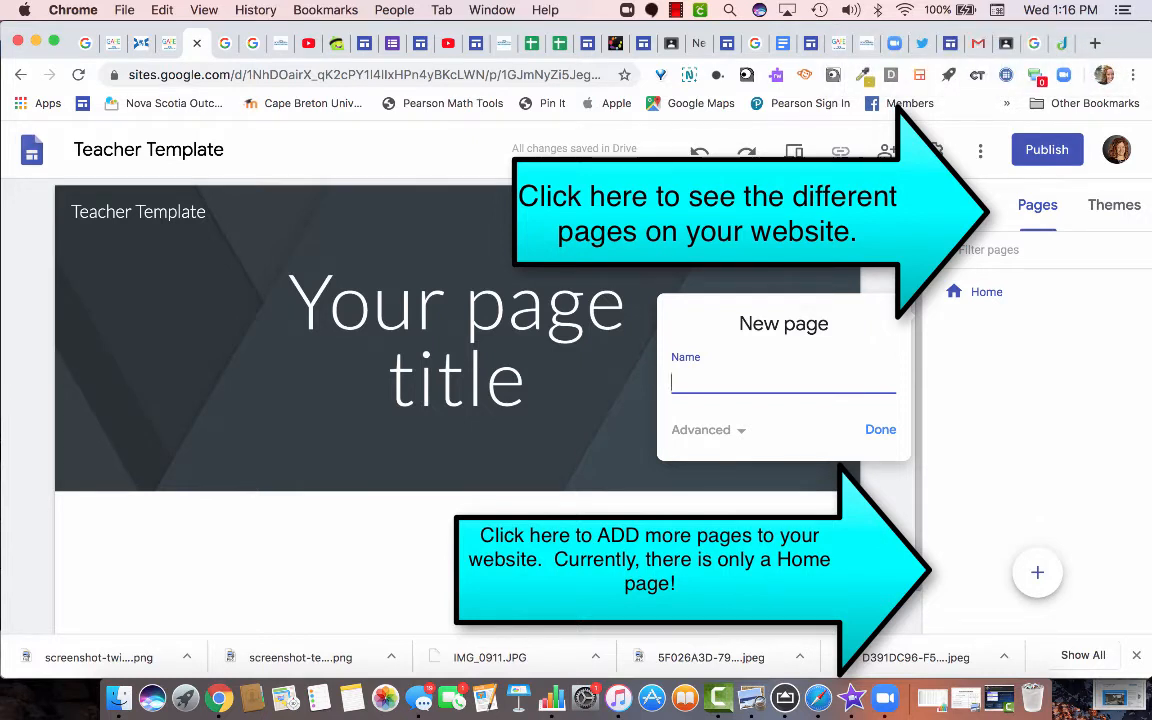
type("PAre")
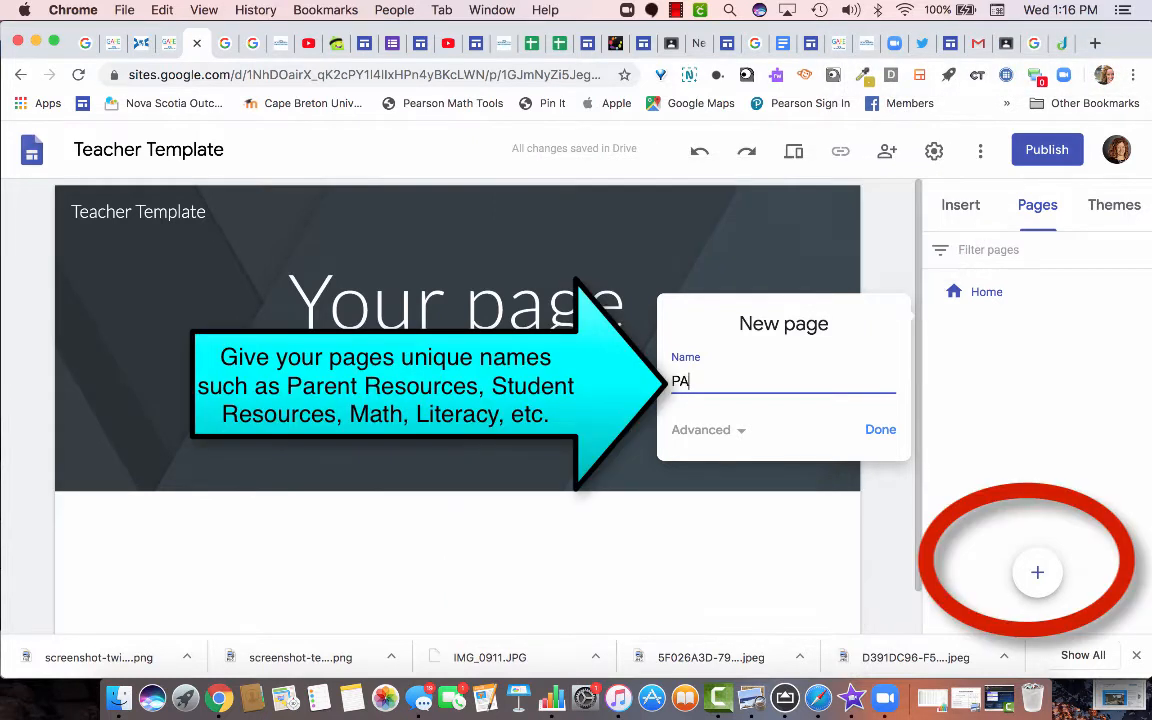
key("BackSpace")
key("BackSpace")
type("arent Res")
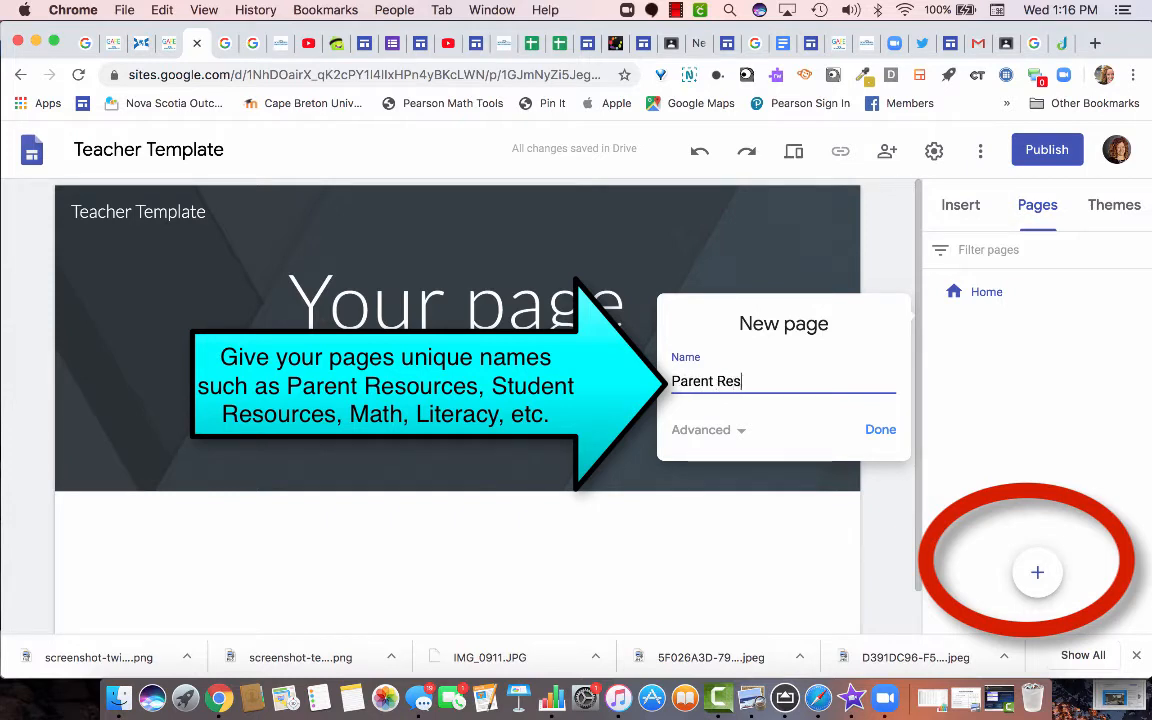
type("ources & Links")
key("Return")
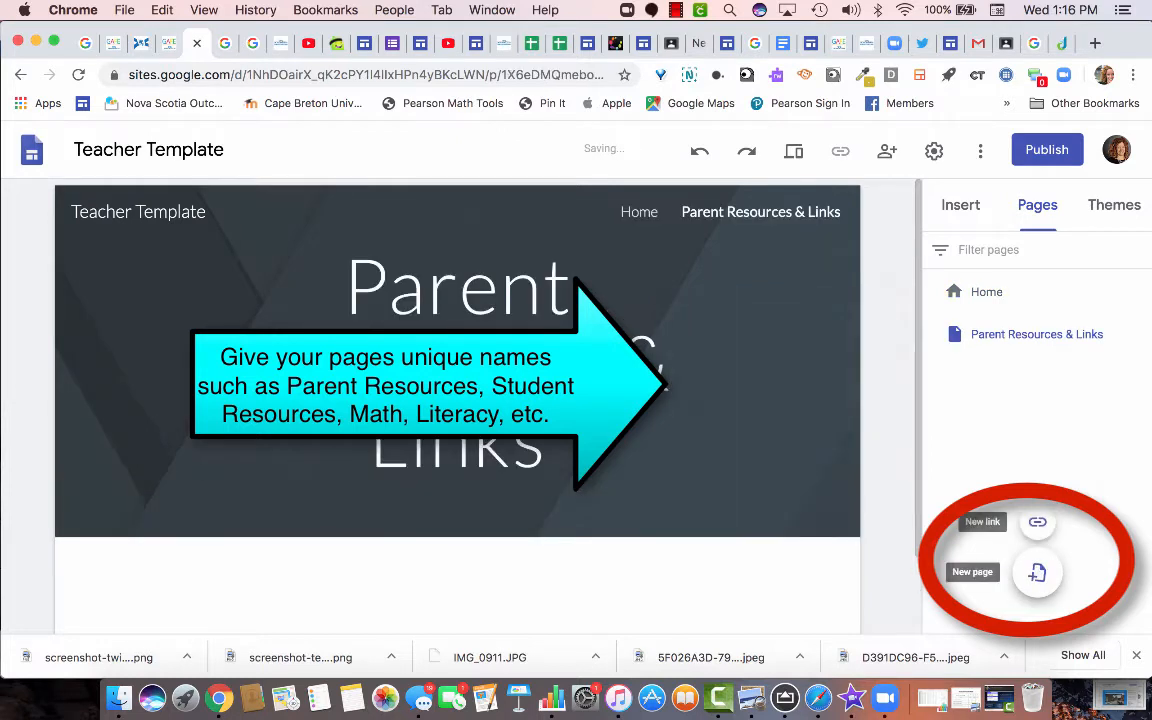
Add two more pages, 'Student Resources & Links' and 'Weekly Learning Plans'.
left_click(1037, 572)
type("S")
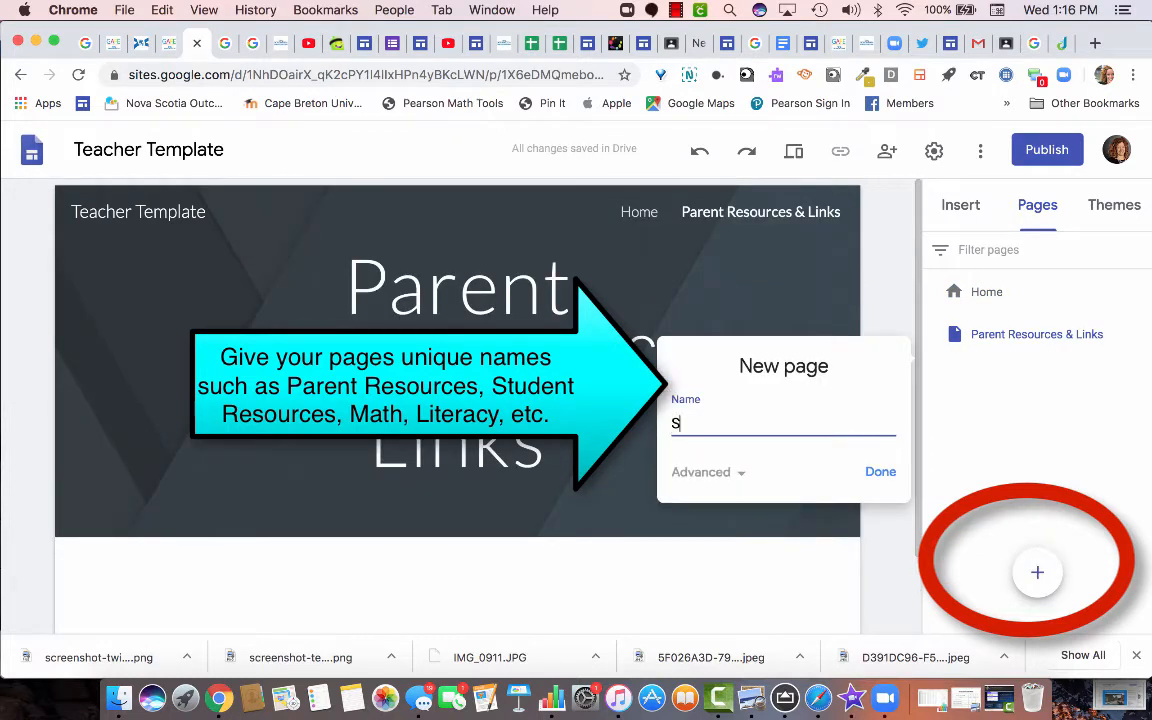
type("tudent Resour")
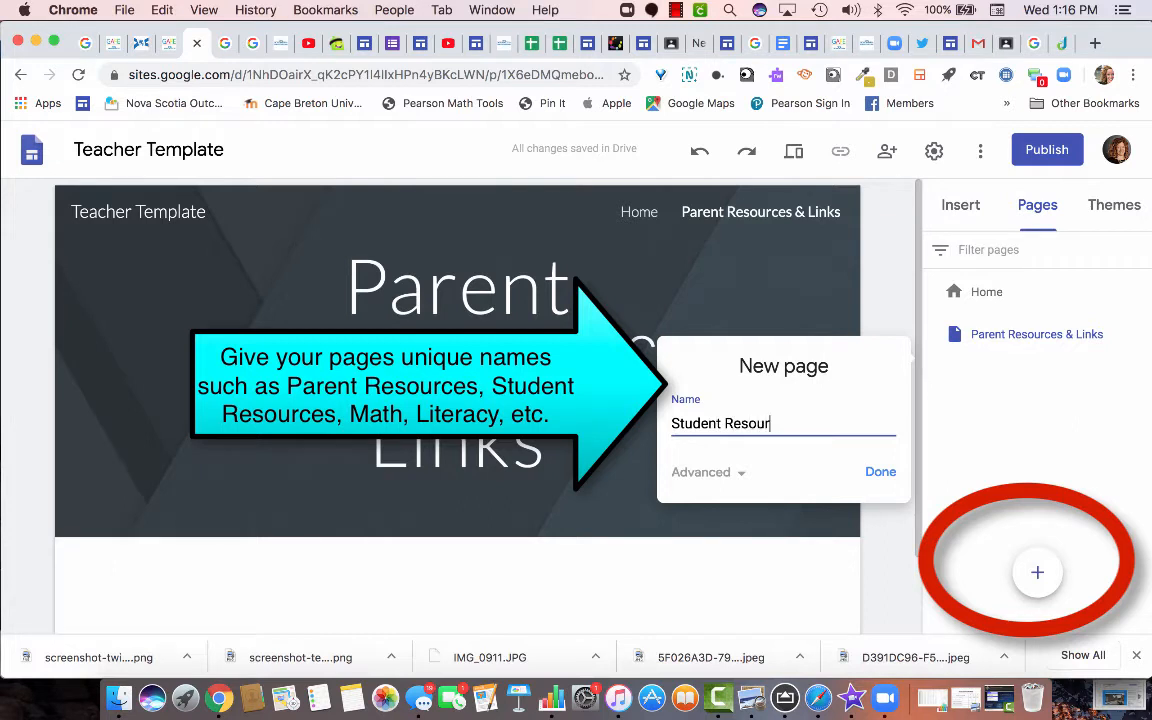
type("ces & Link")
type("s")
key("Return")
mouse_move(1037, 572)
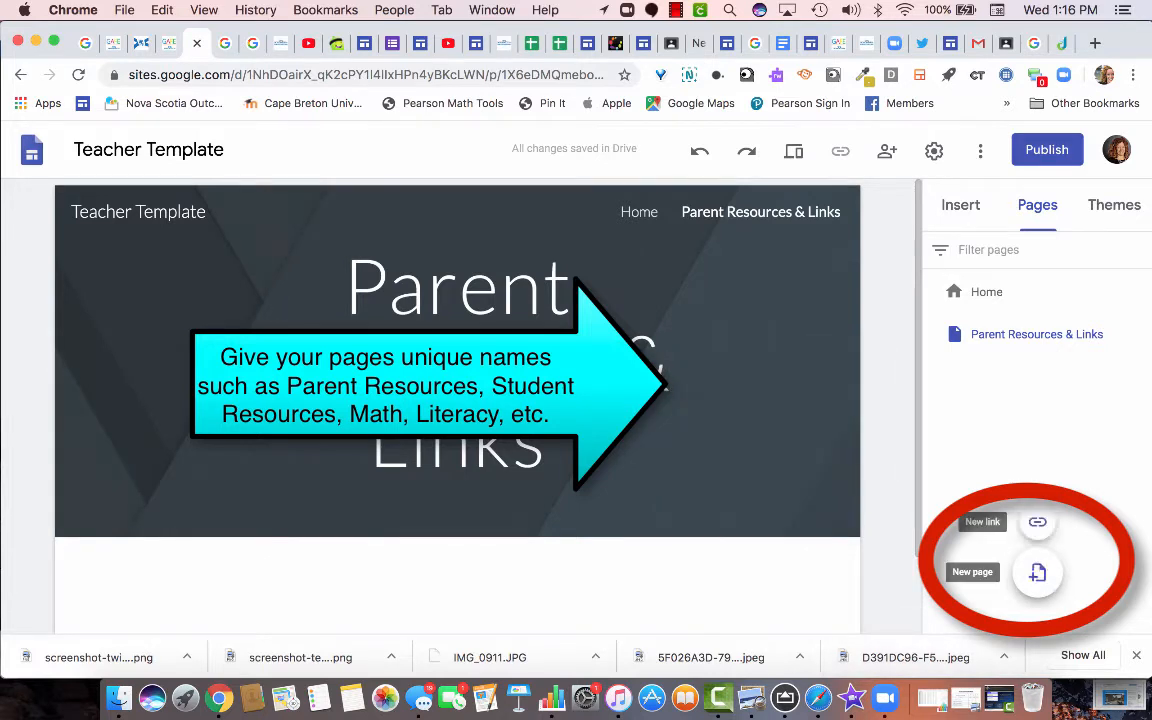
left_click(1037, 572)
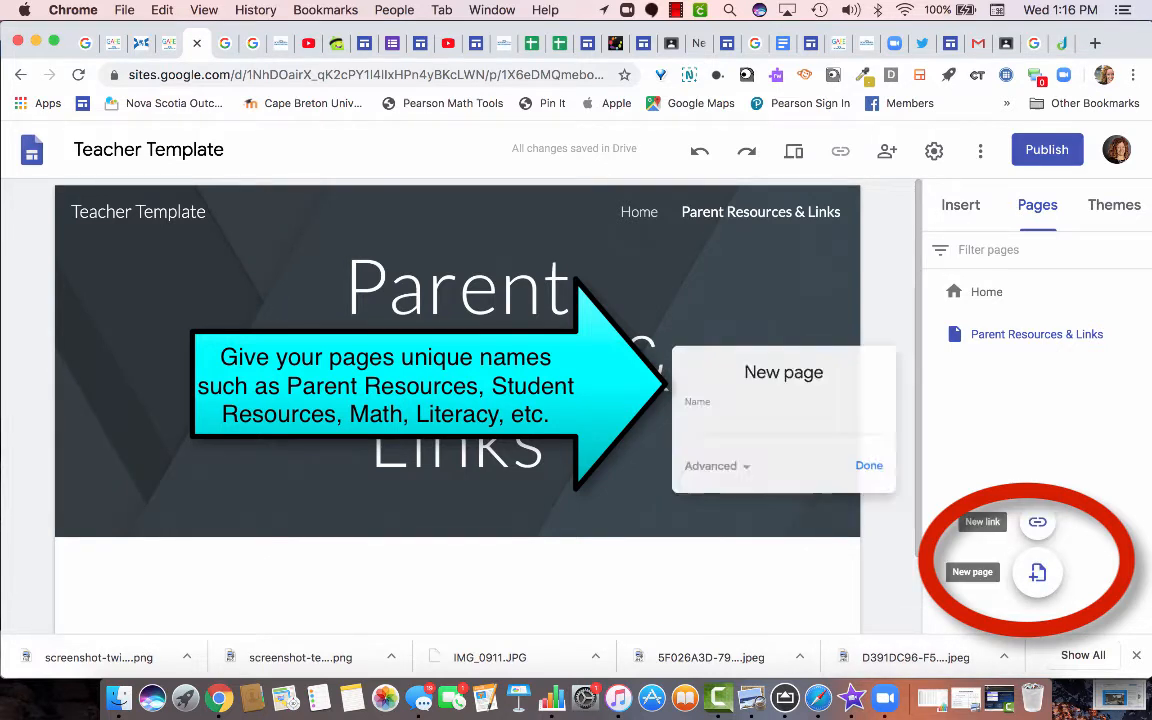
type("Weekl")
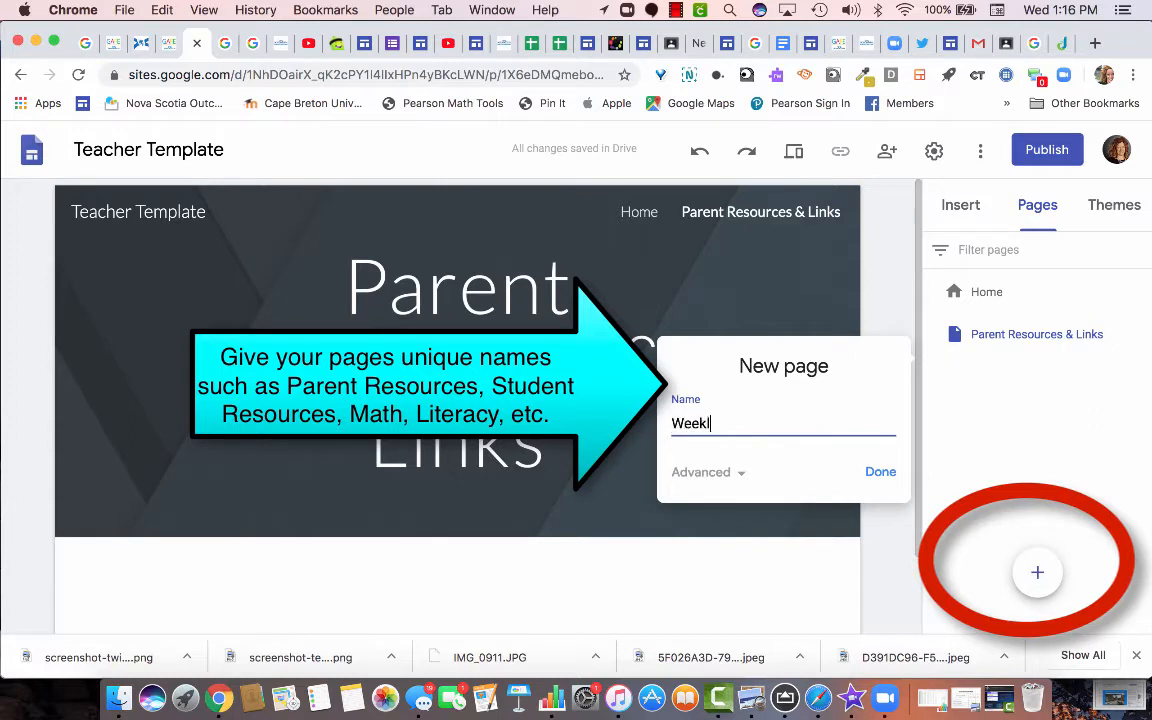
type("y Learning Plans")
key("Return")
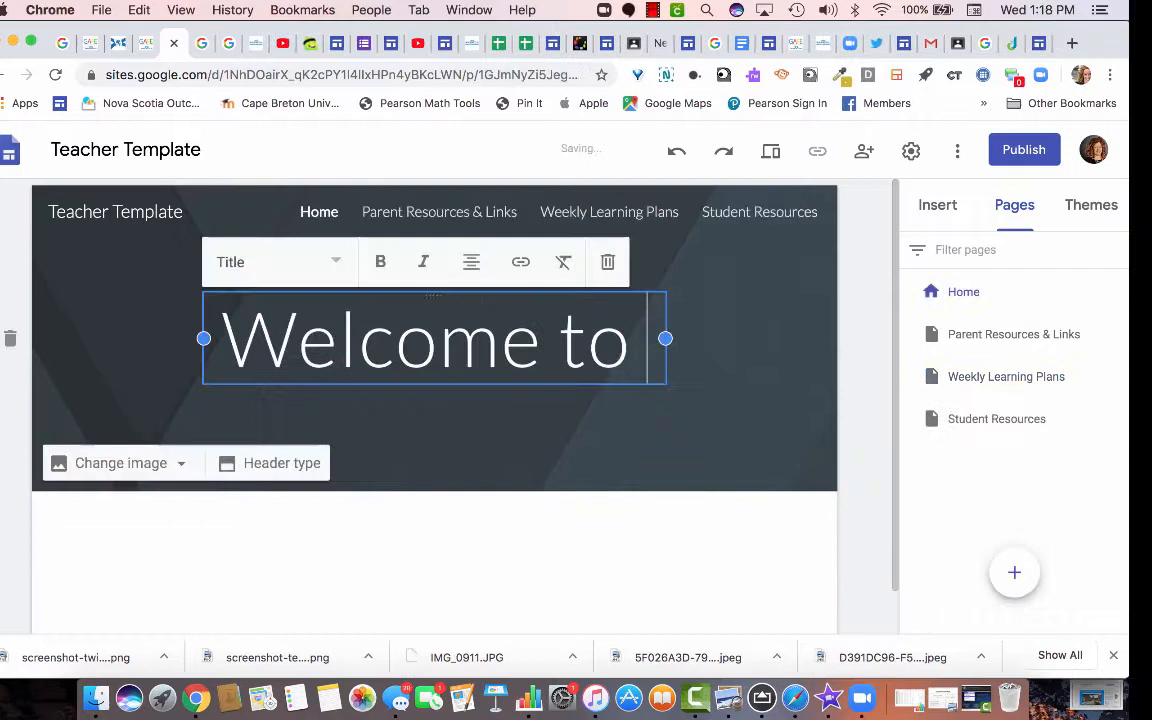
Change the Home page header title to 'Welcome to...'.
key("BackSpace")
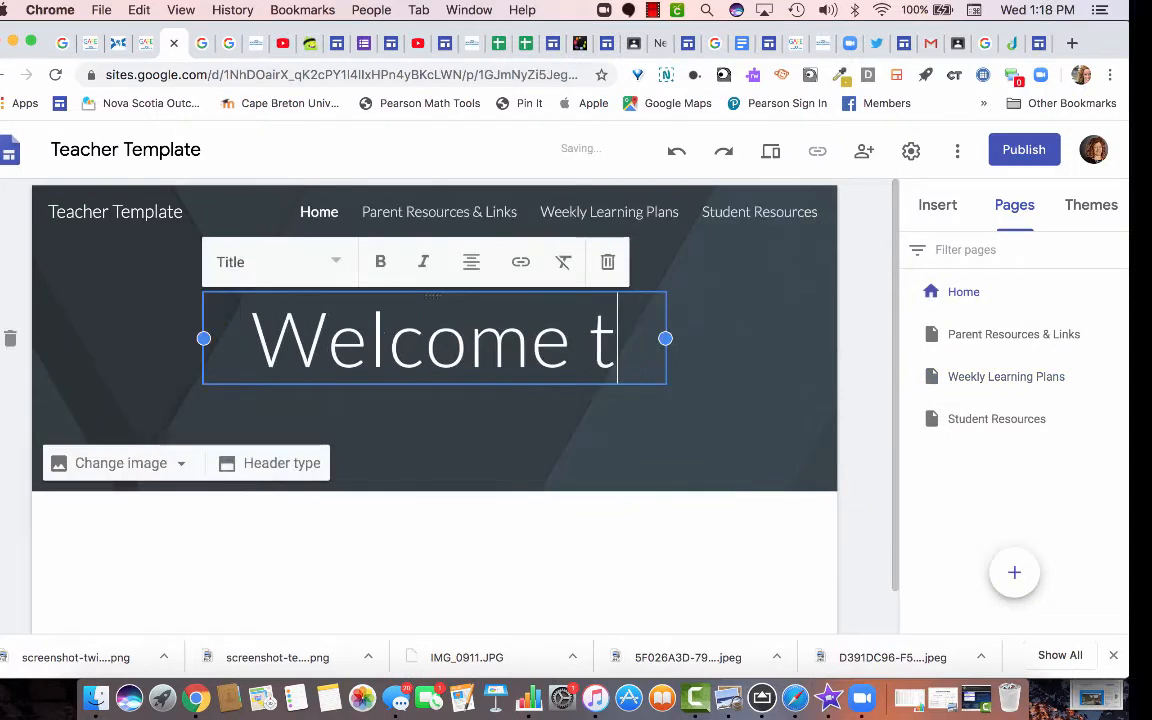
type("o...")
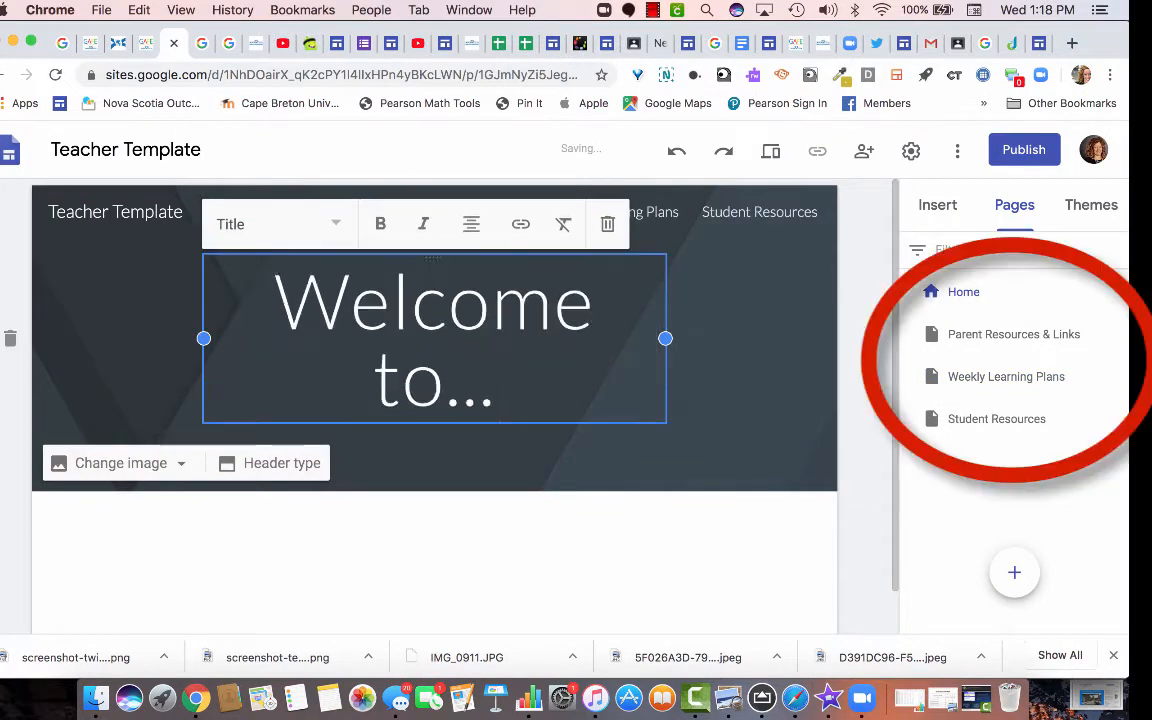
key("Escape")
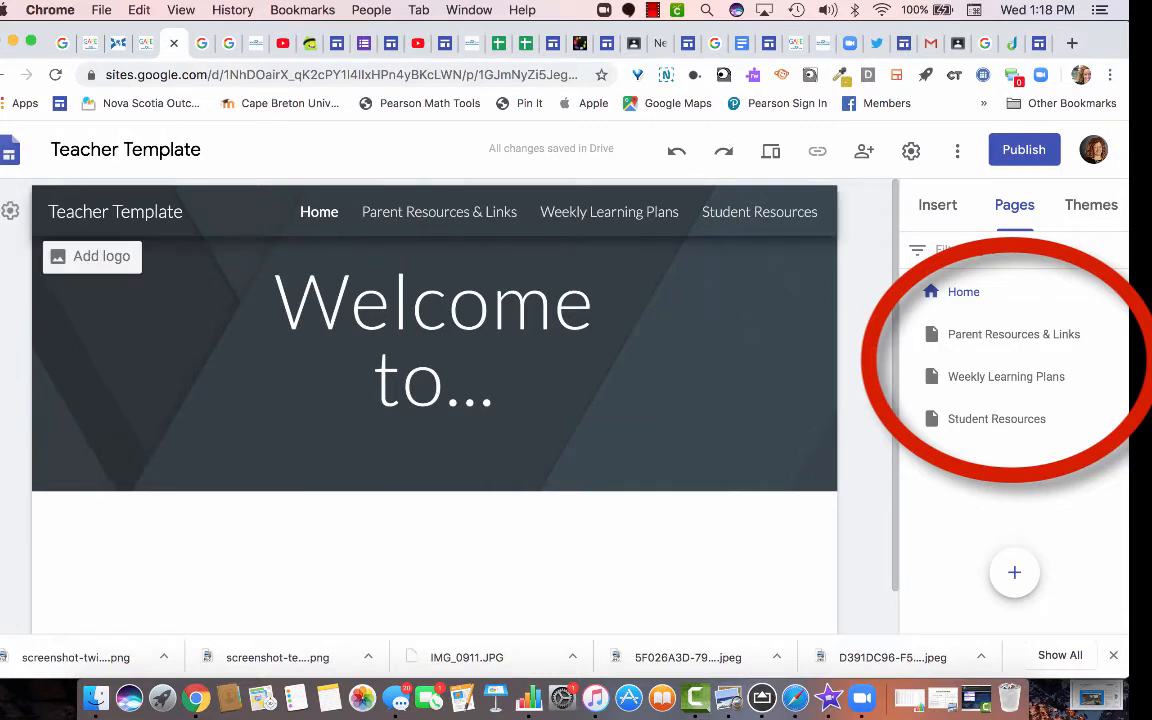
Visit Parent Resources & Links, Weekly Learning Plans, then Student Resources and its header image options.
left_click(1013, 334)
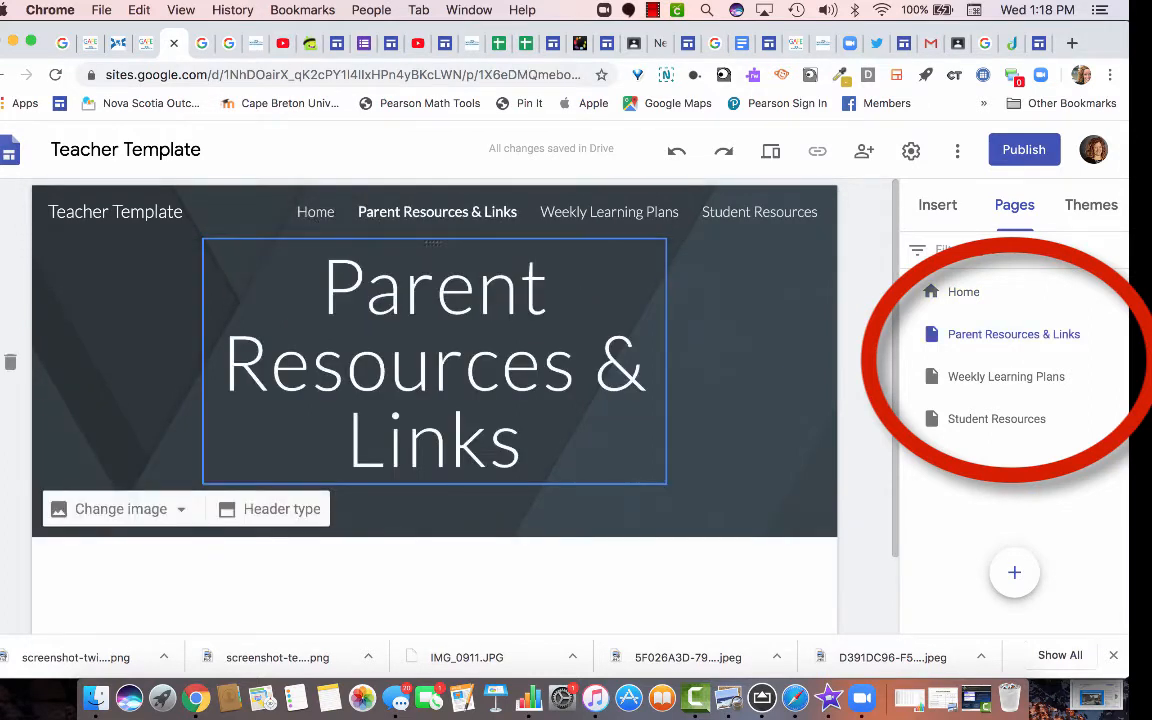
left_click(1006, 376)
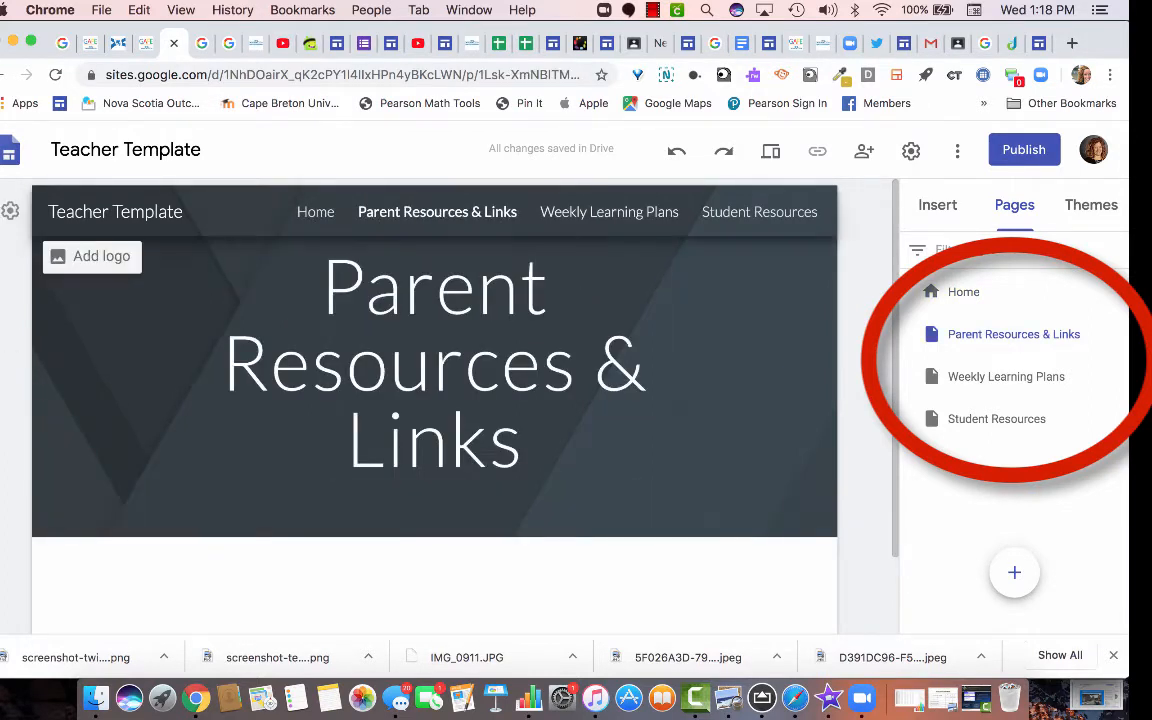
left_click(996, 418)
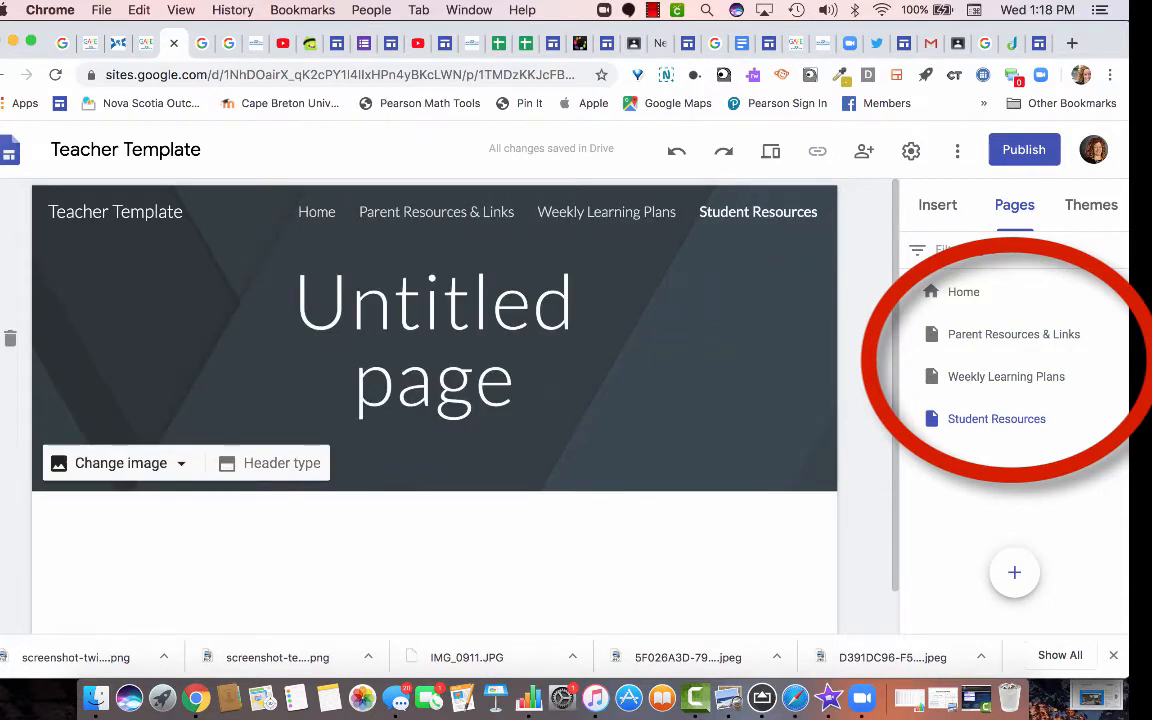
left_click(121, 463)
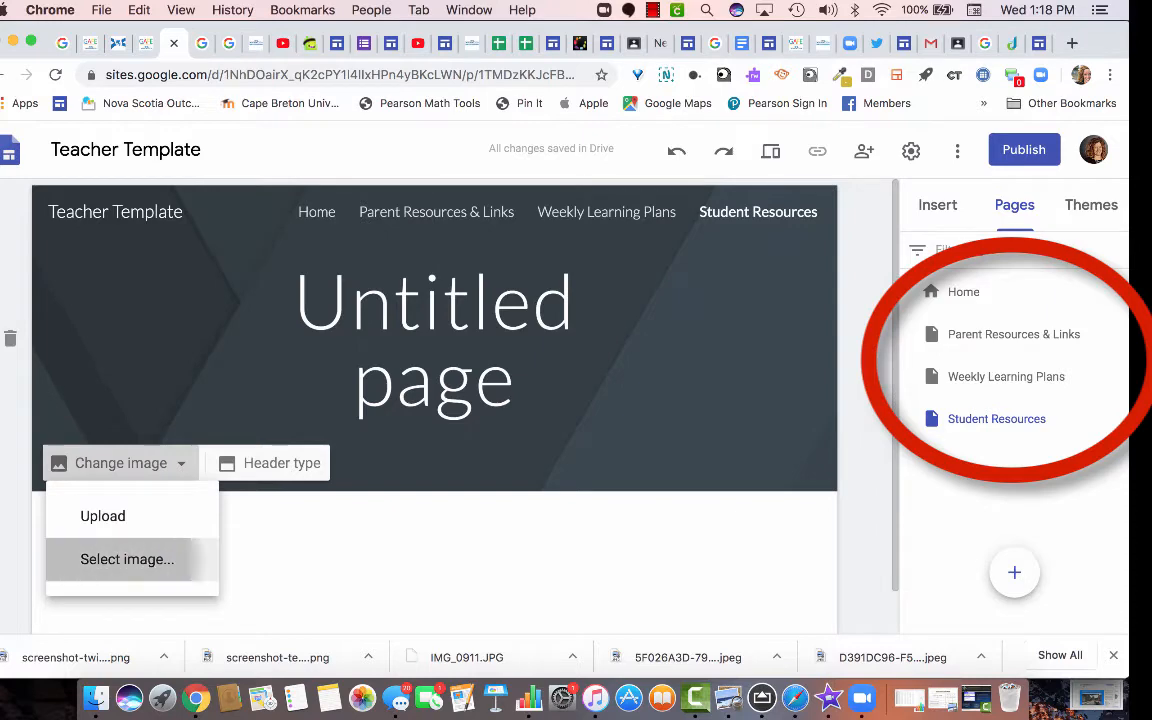
Set the Student Resources header to the teal dots gallery image.
left_click(127, 559)
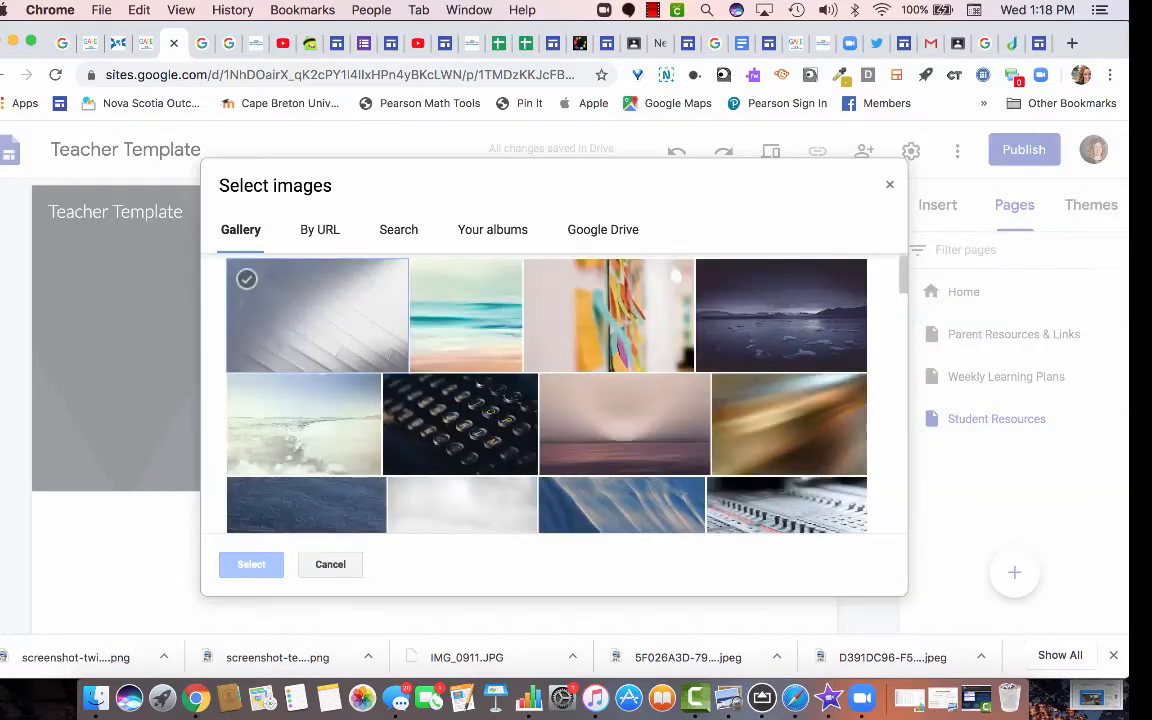
scroll(410, 430, "down", 6)
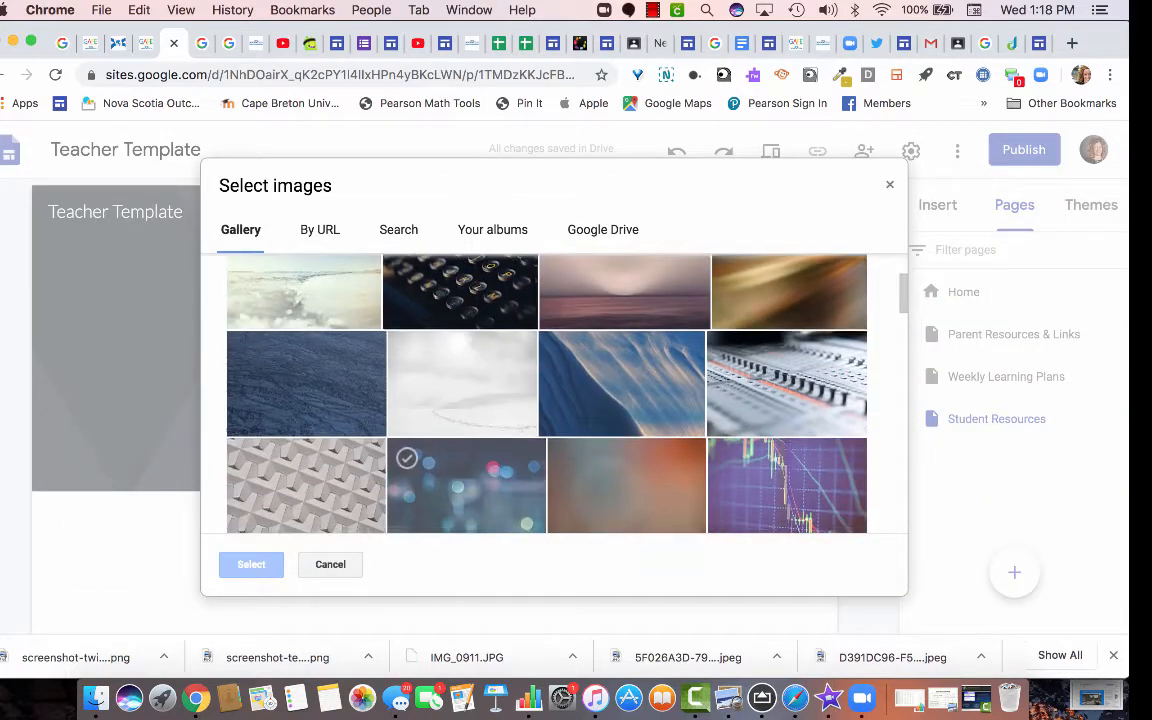
left_click(466, 338)
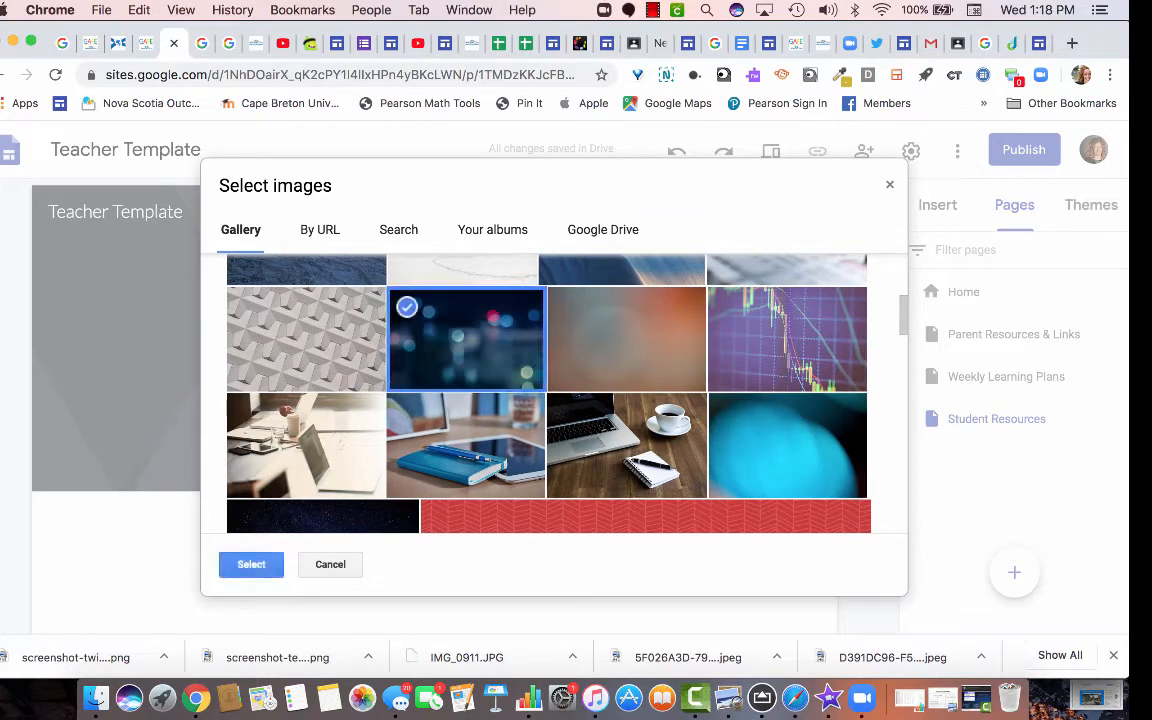
scroll(466, 400, "down", 5)
scroll(738, 428, "down", 2)
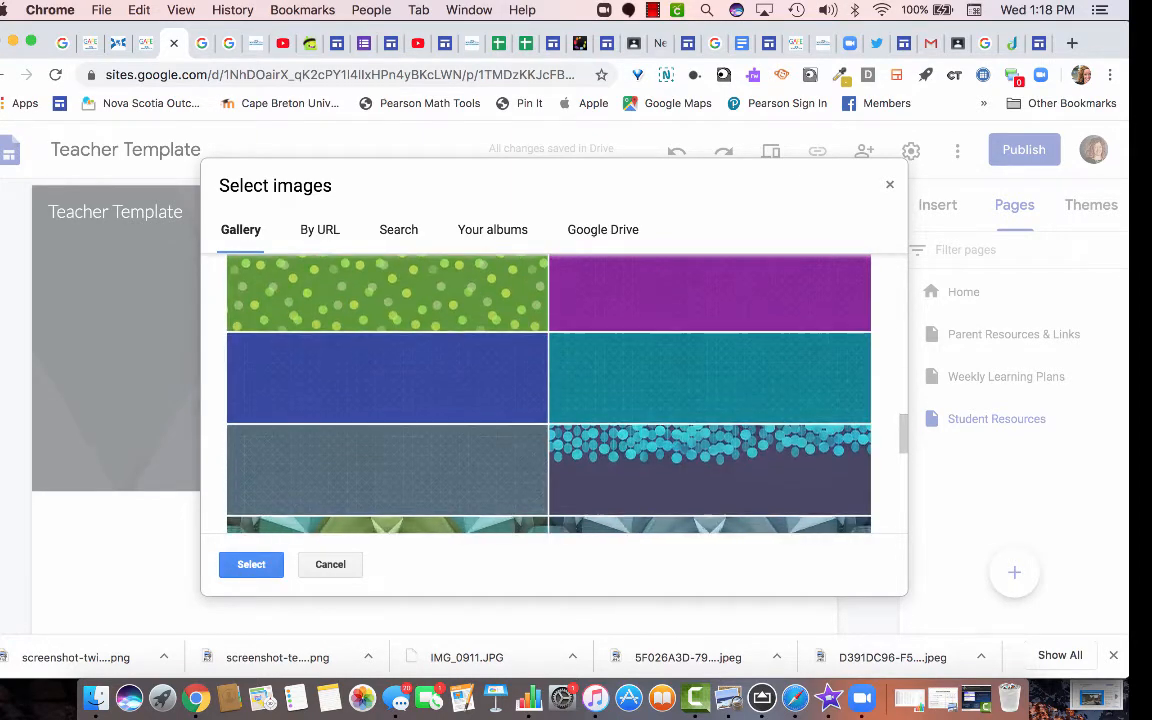
left_click(720, 430)
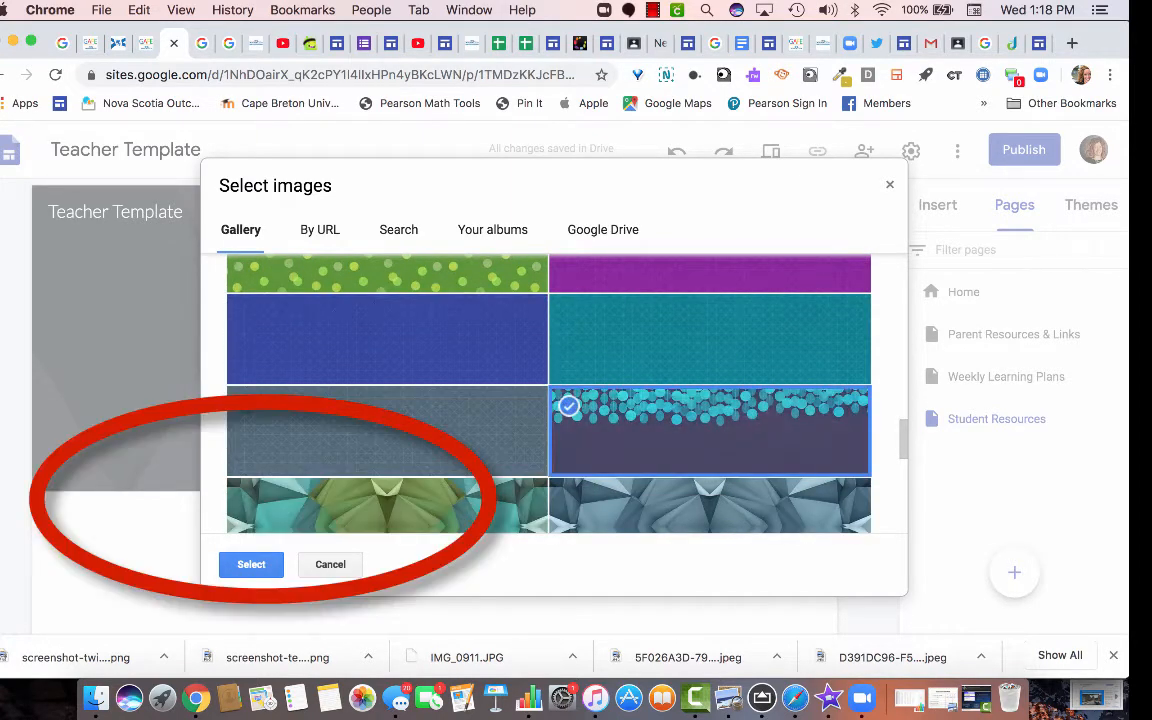
left_click(251, 565)
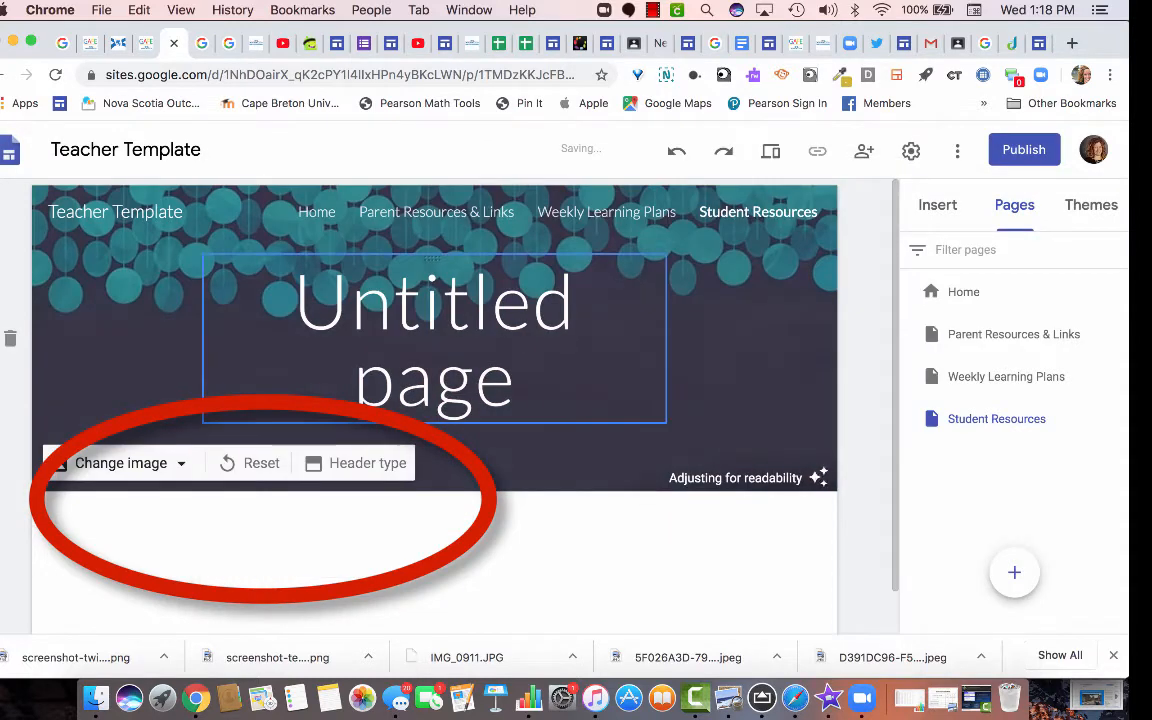
Replace that header with the orange blurred gallery image.
left_click(120, 463)
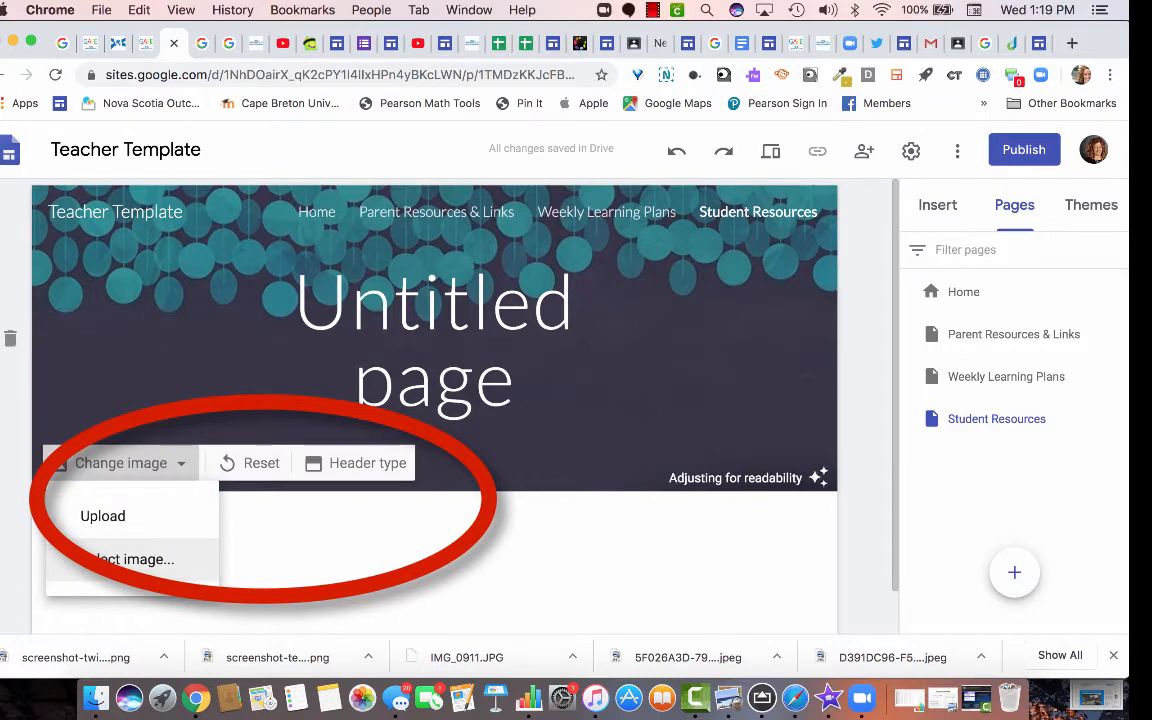
left_click(133, 559)
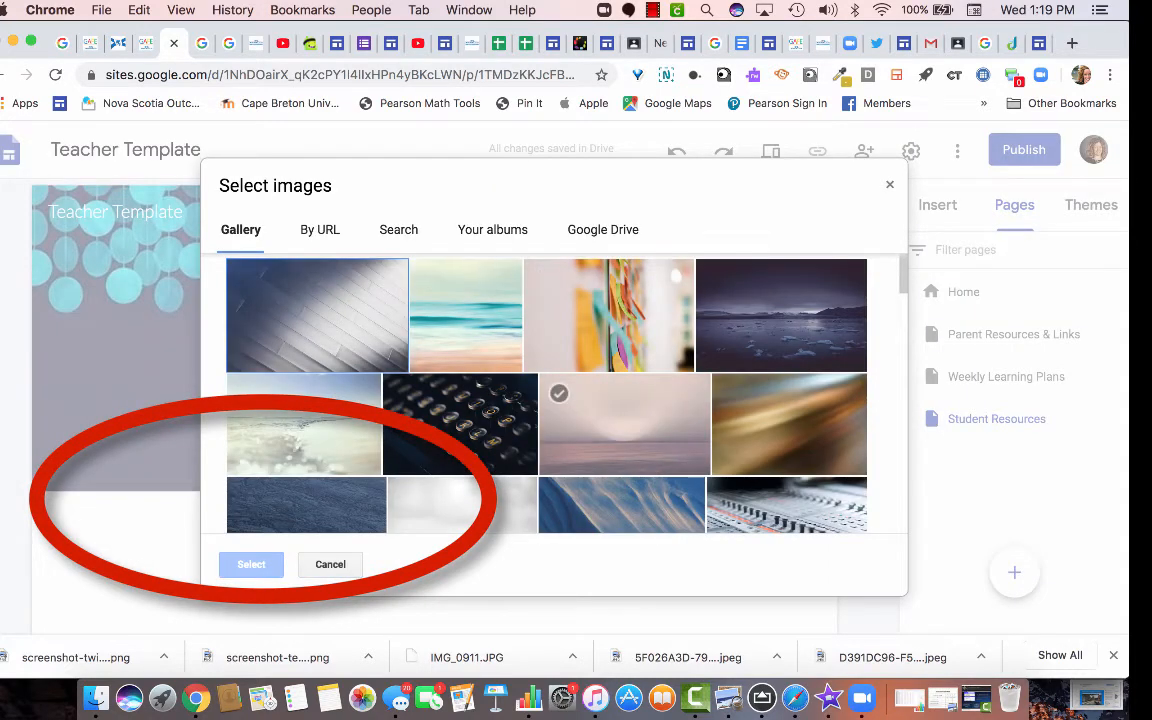
scroll(590, 400, "down", 10)
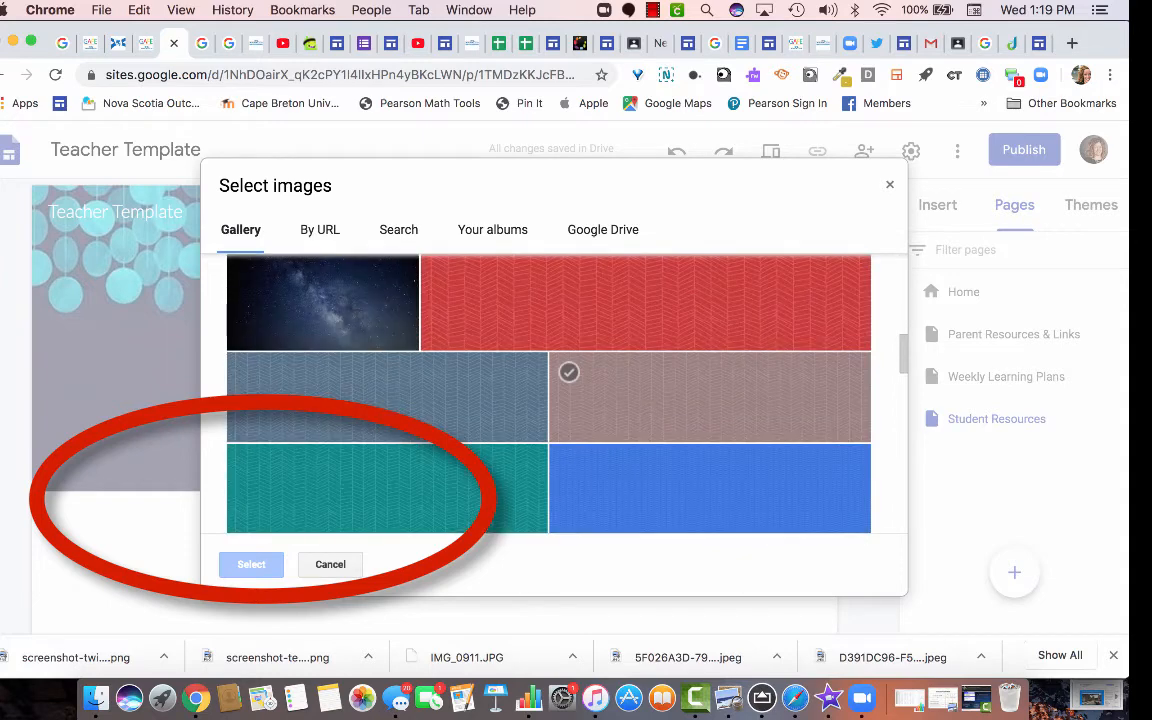
scroll(625, 400, "up", 5)
scroll(625, 400, "down", 1)
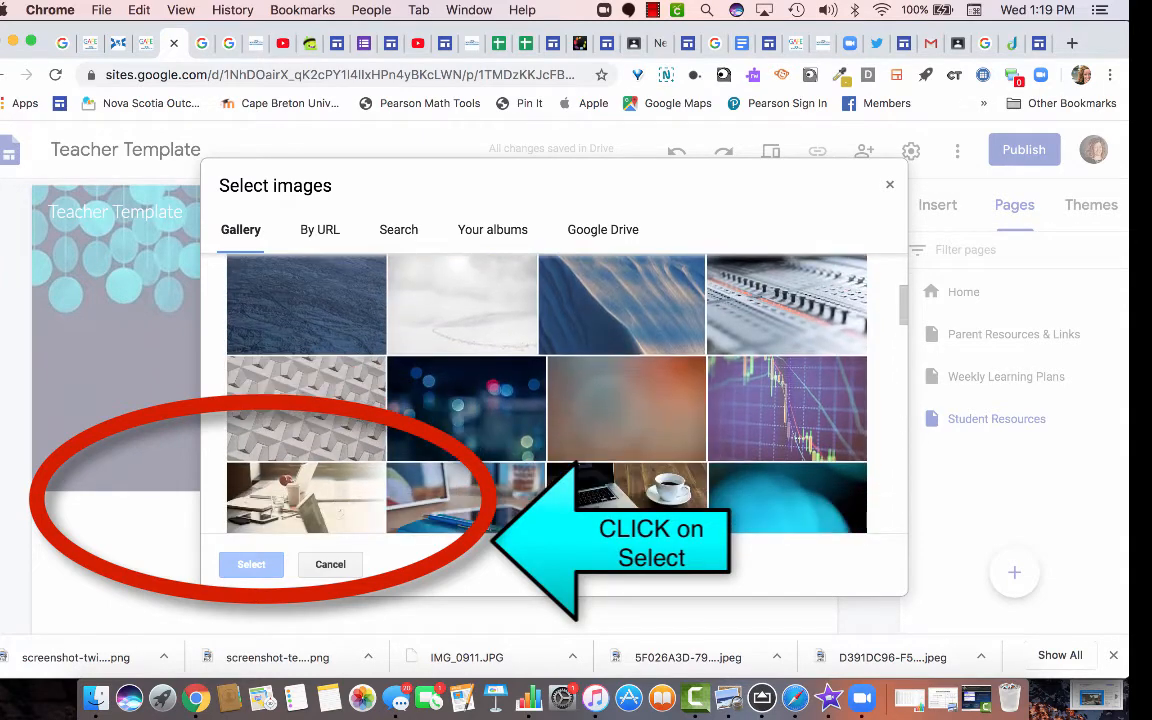
left_click(626, 408)
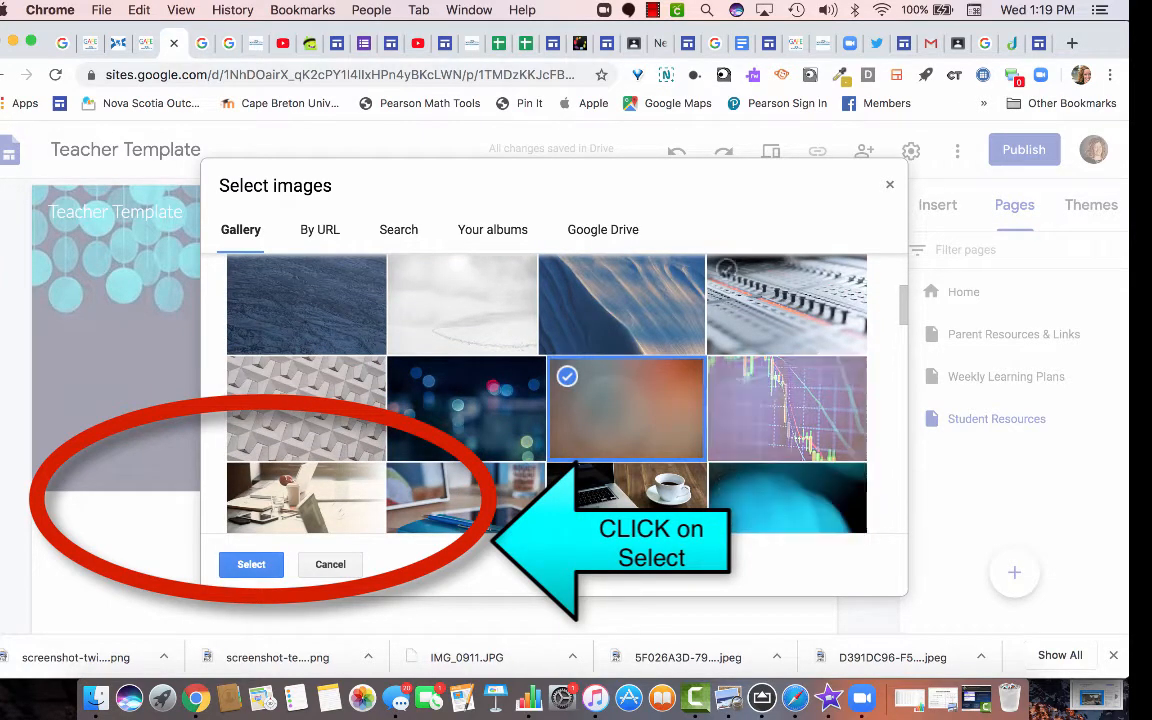
left_click(251, 564)
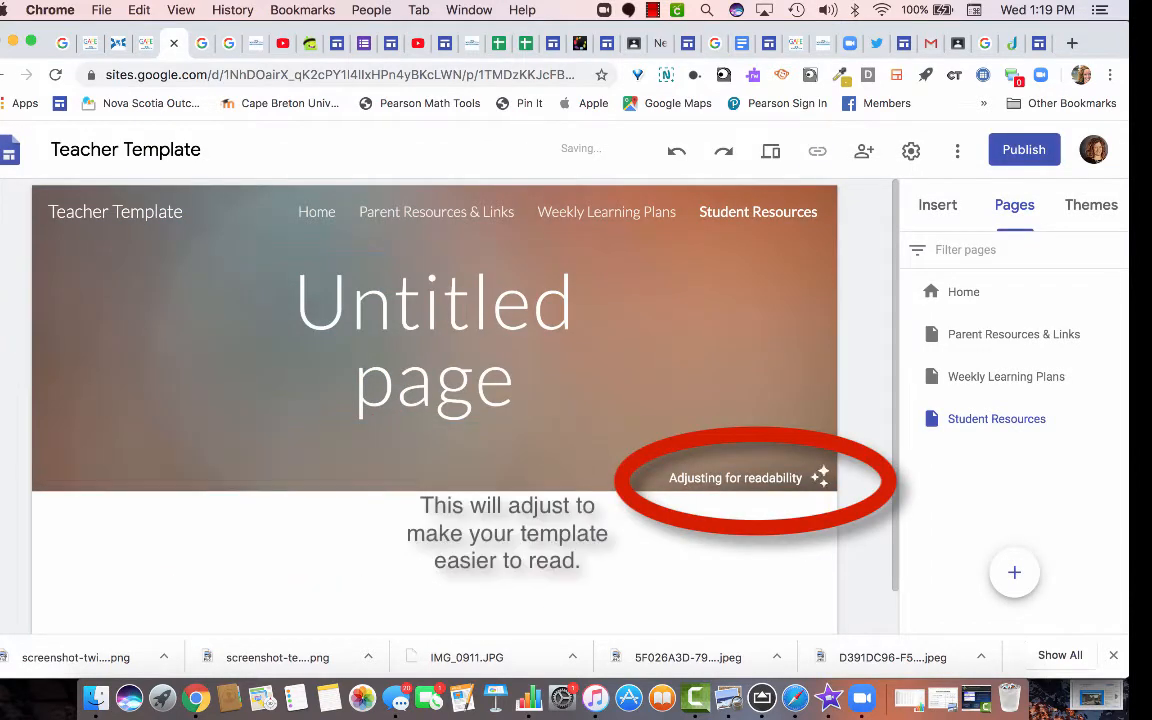
left_click(1091, 205)
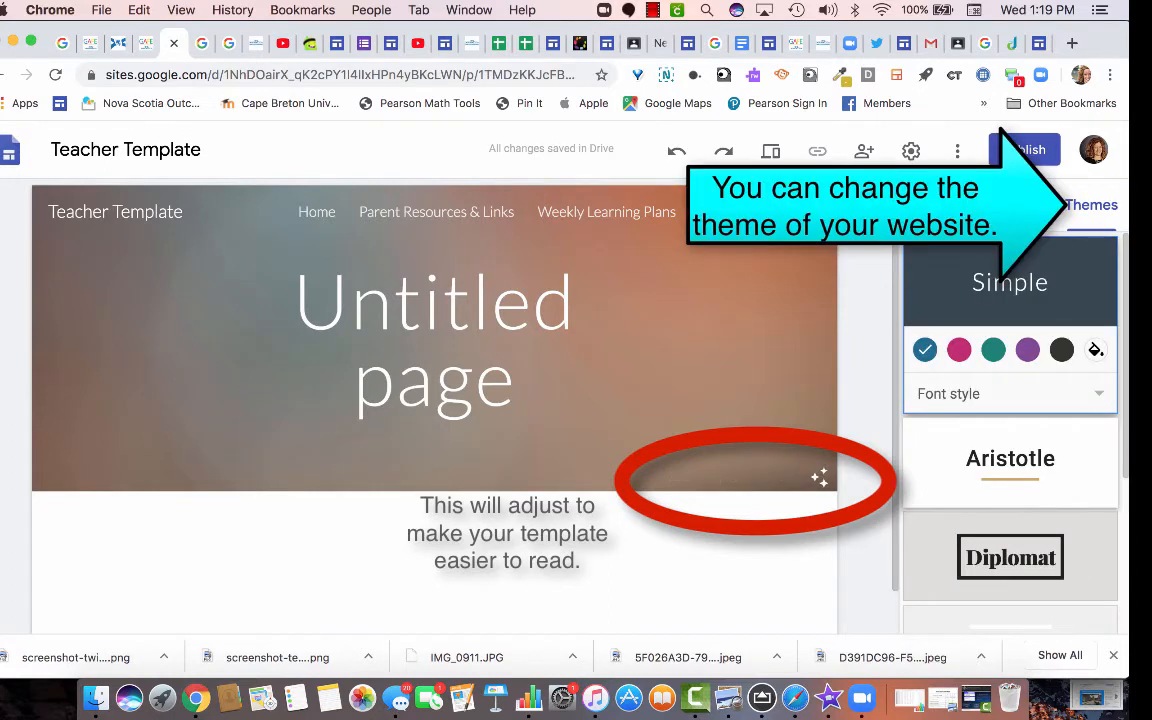
Set the Classic font style and apply the Vision theme after trying Impression and Level.
left_click(993, 349)
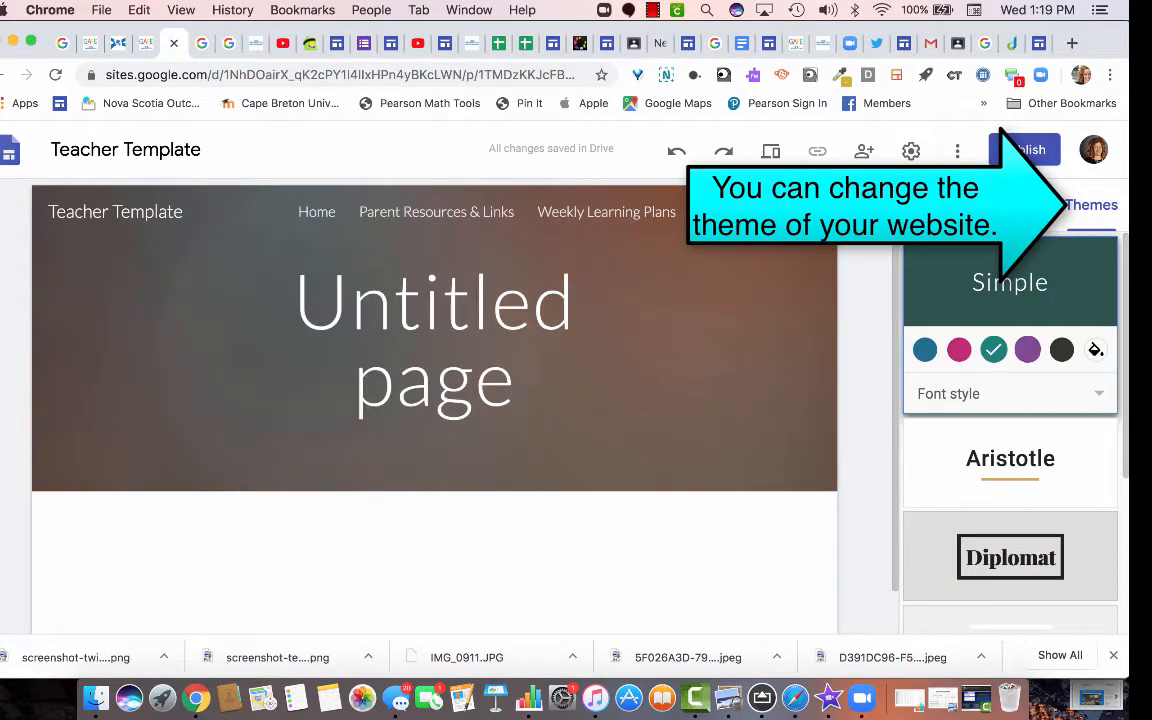
scroll(1010, 430, "down", 1)
left_click(1010, 362)
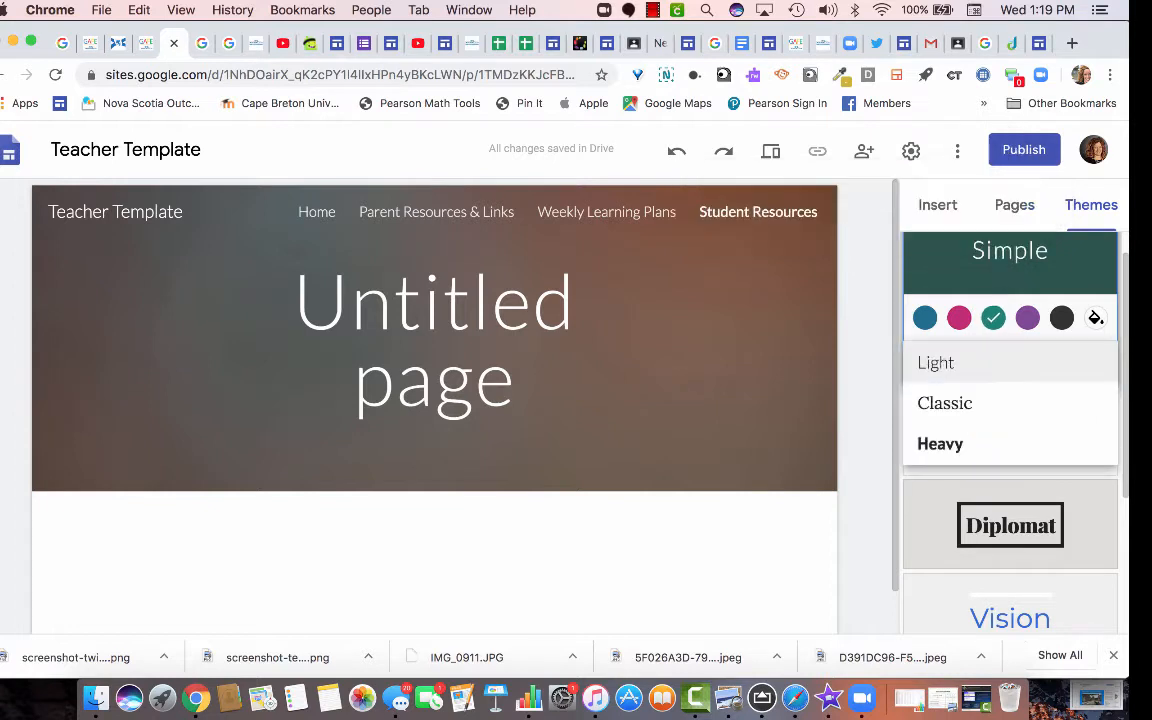
left_click(960, 403)
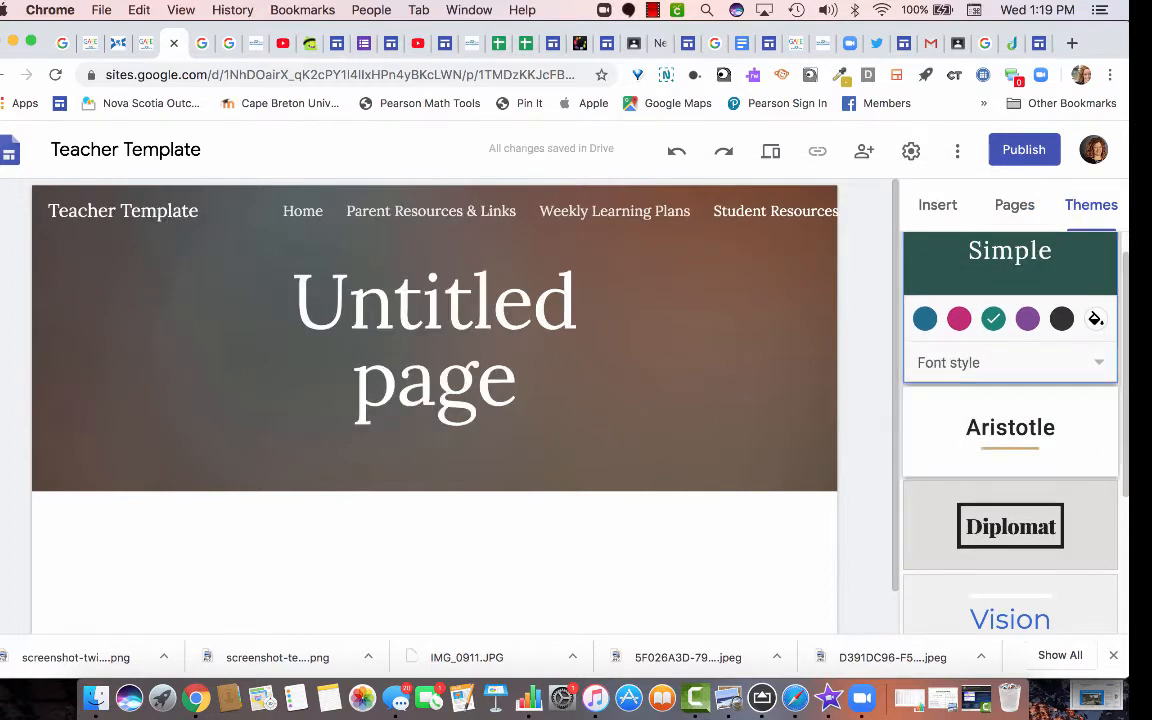
scroll(1010, 410, "down", 1)
scroll(1010, 430, "down", 5)
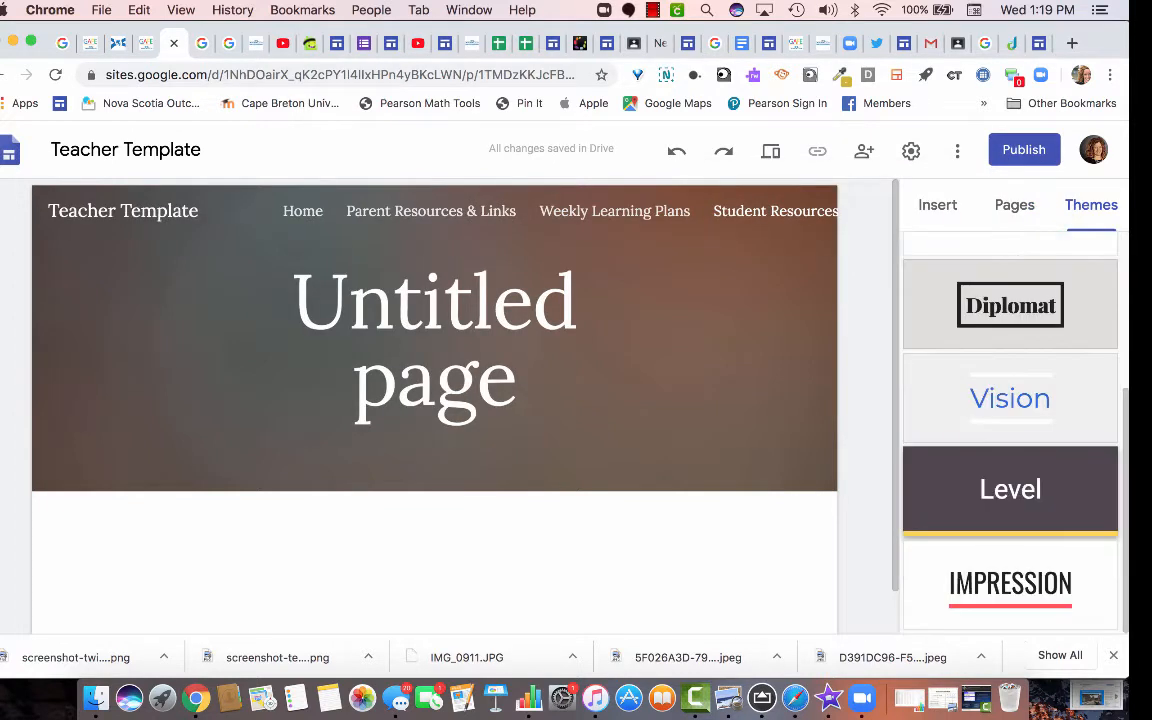
left_click(1010, 583)
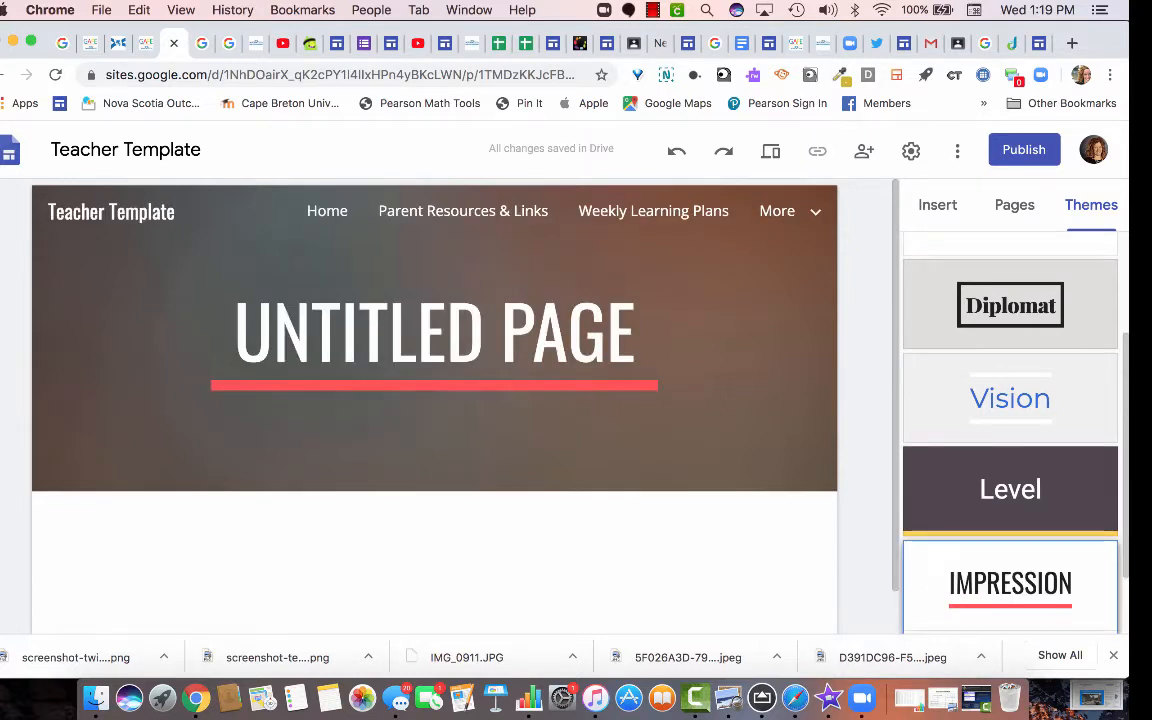
left_click(1010, 489)
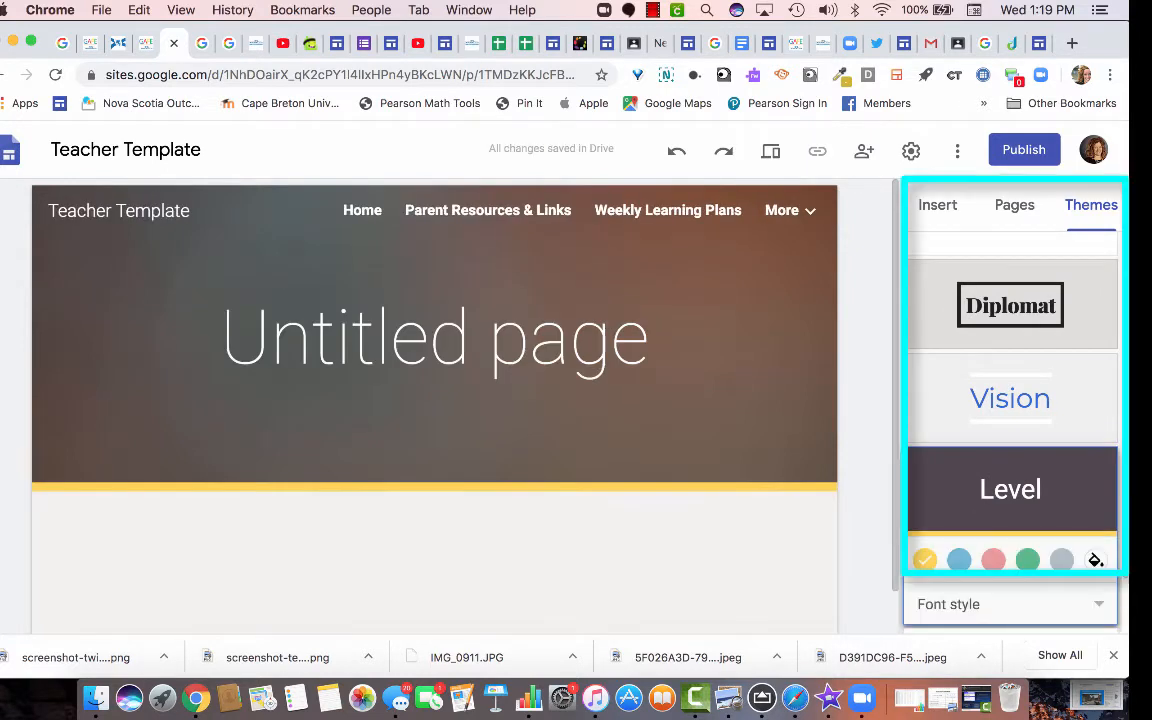
left_click(1010, 398)
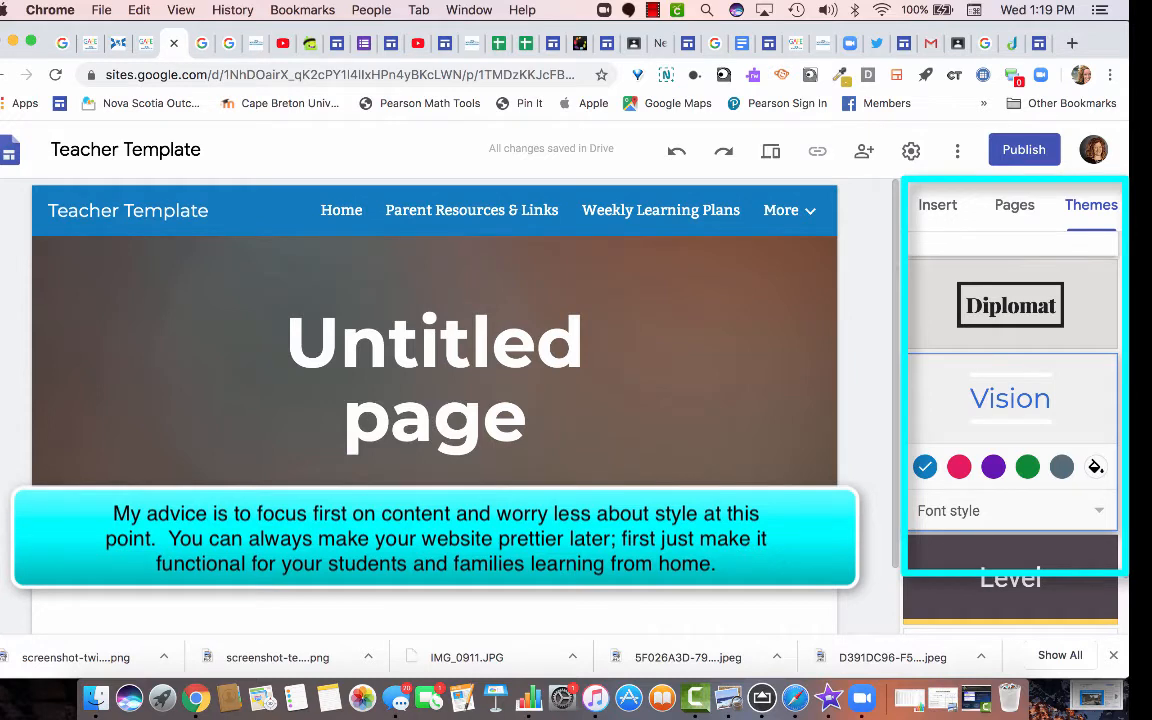
scroll(1012, 400, "up", 2)
left_click(1014, 204)
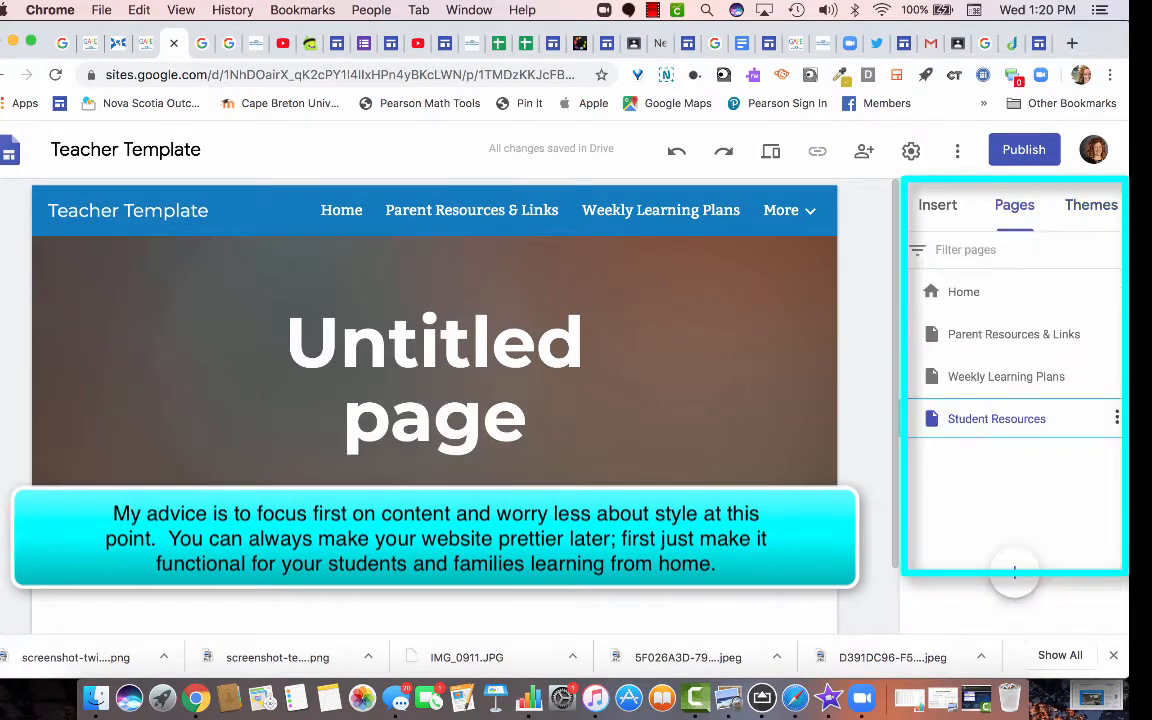
Replace the 'Untitled page' header title with 'Student Resources'.
left_click(527, 418)
left_click_drag(527, 418, 287, 340)
type("S")
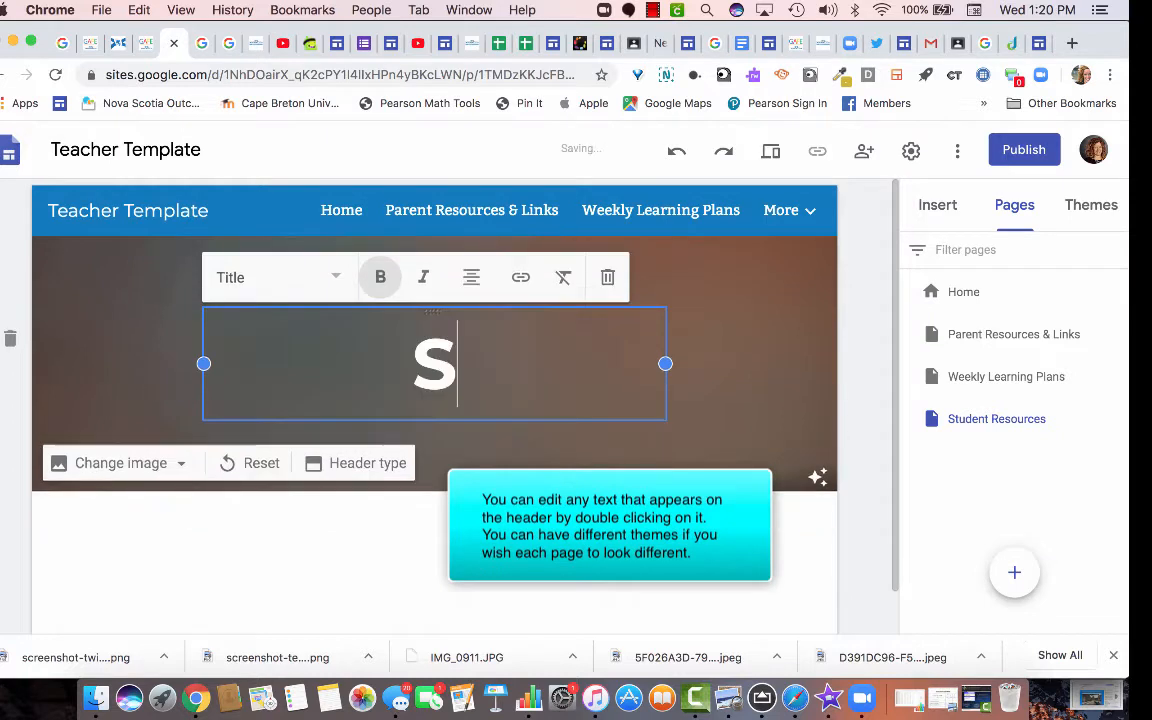
type("tudent Resources")
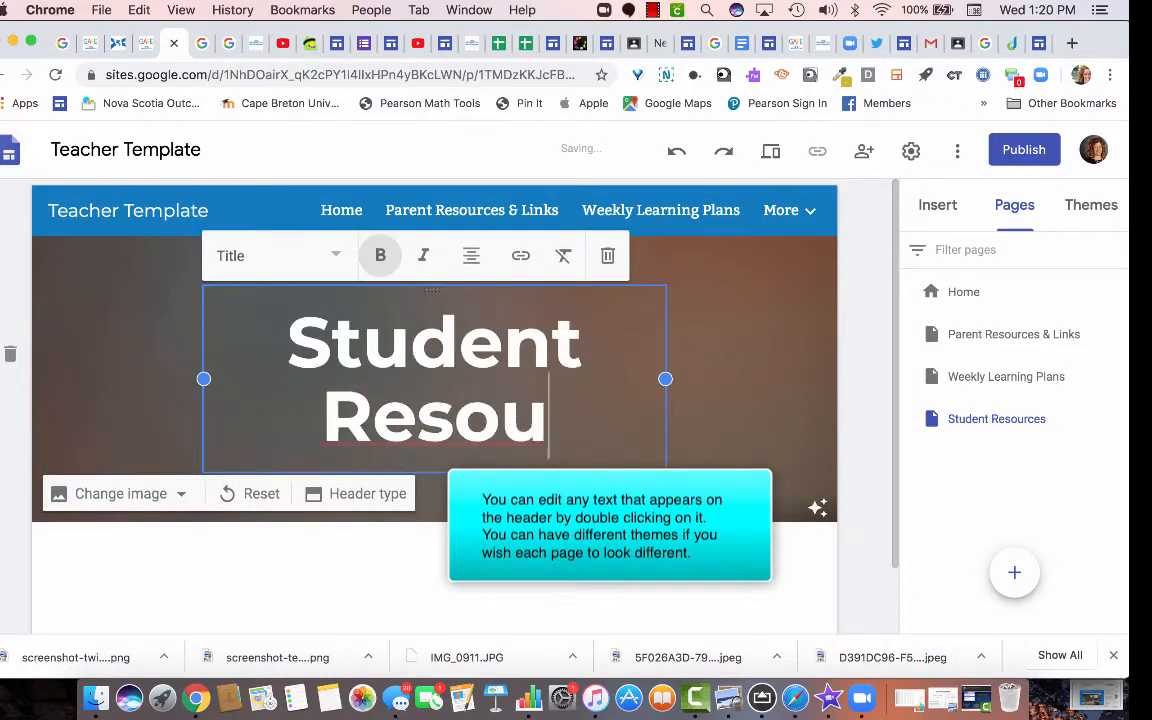
key("Return")
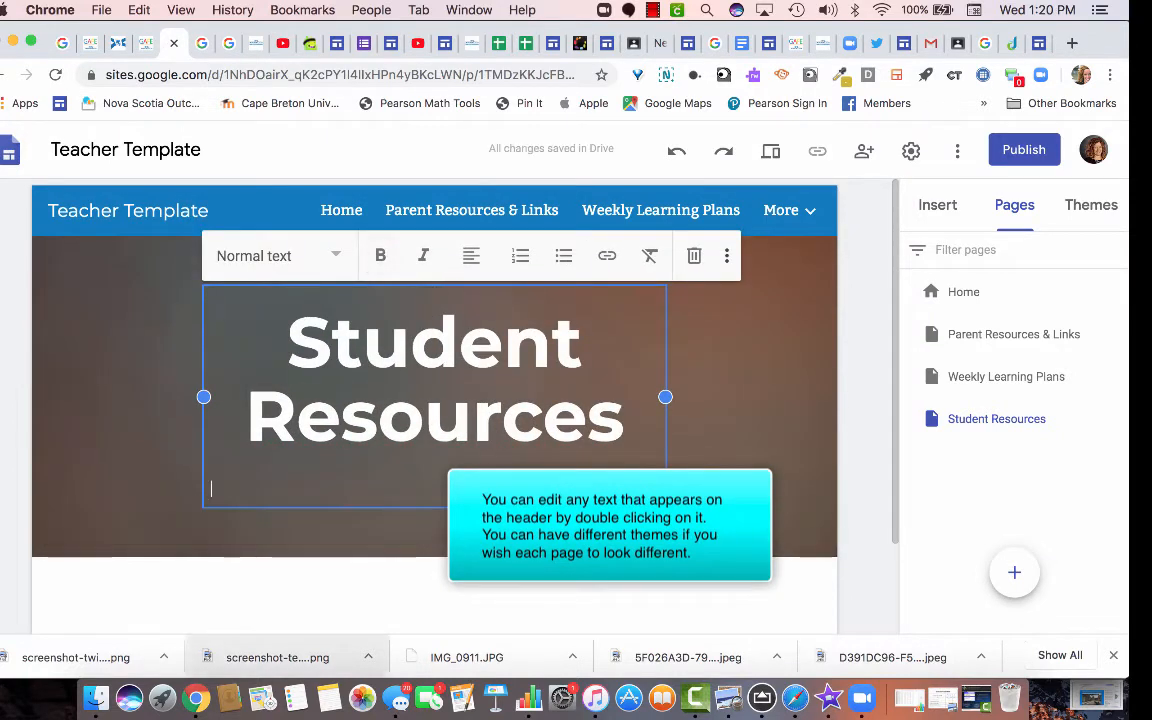
key("Escape")
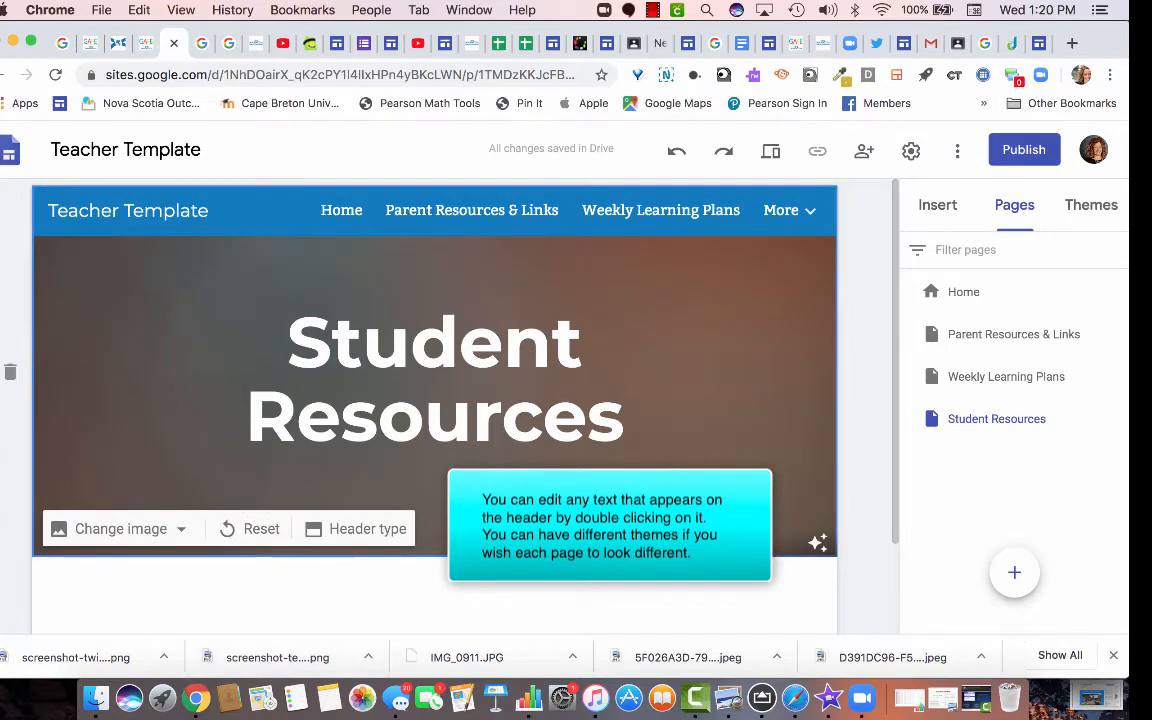
mouse_move(610, 270)
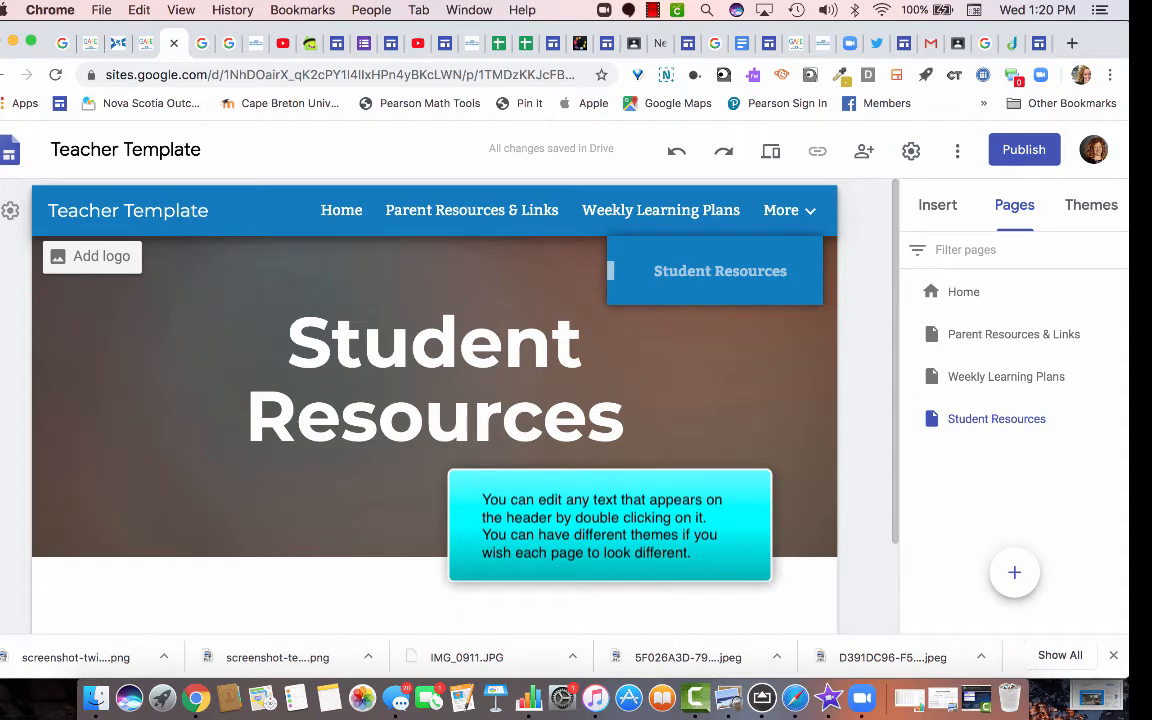
Visit the Weekly Learning Plans and Parent Resources & Links pages, then return to Home.
left_click(645, 210)
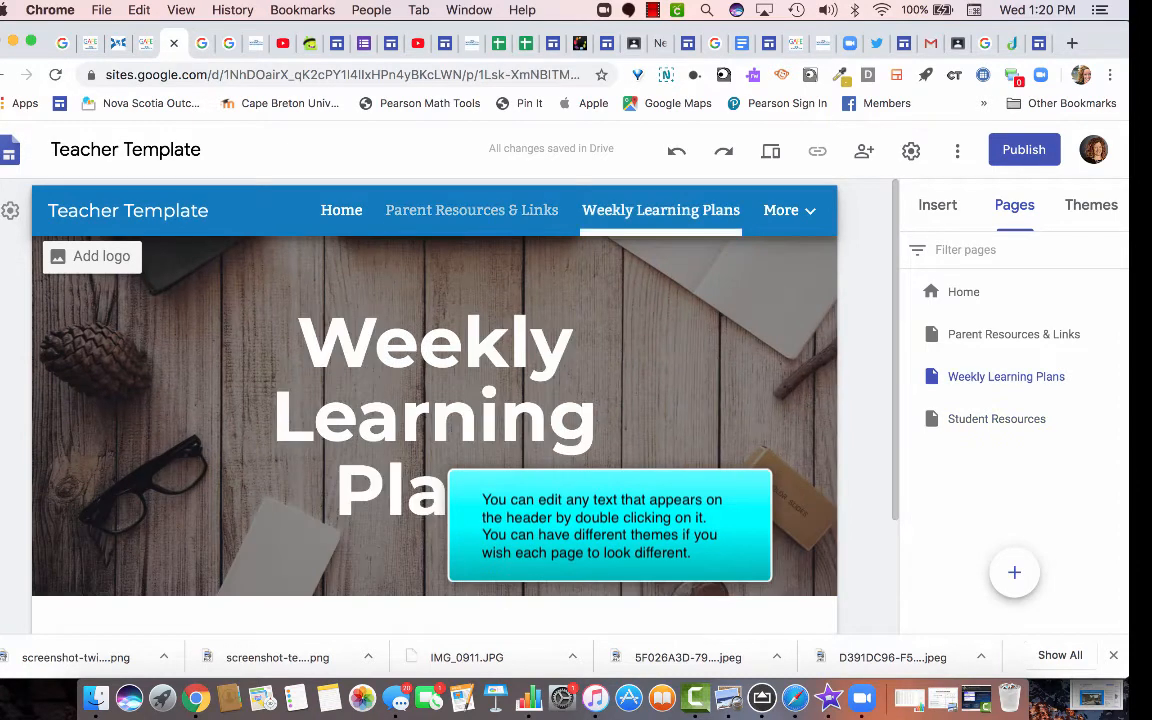
left_click(471, 210)
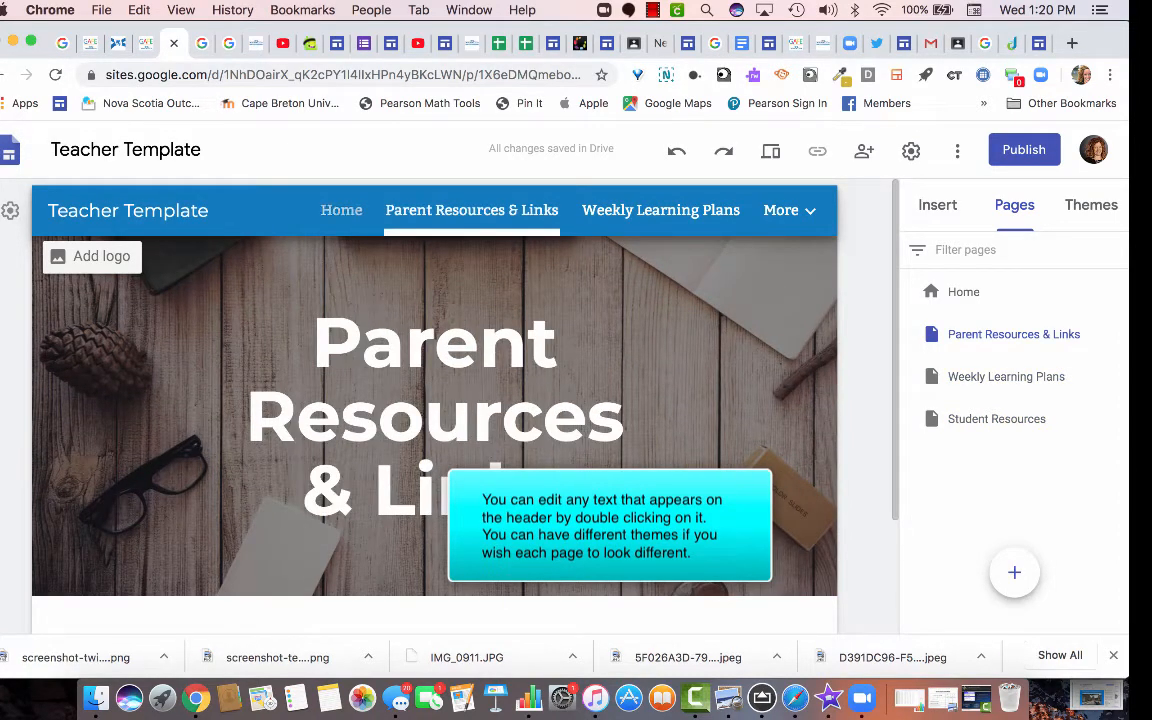
left_click(341, 210)
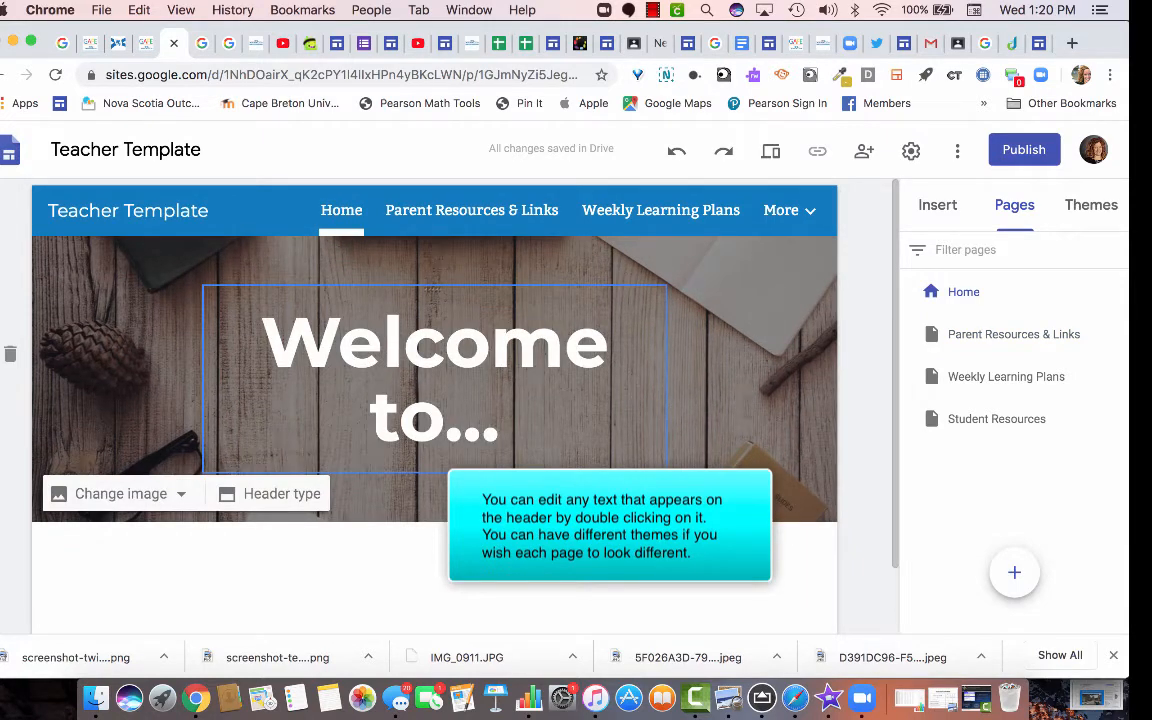
Apply the Aristotle theme to the site and bring up the Insert content options.
left_click(1091, 204)
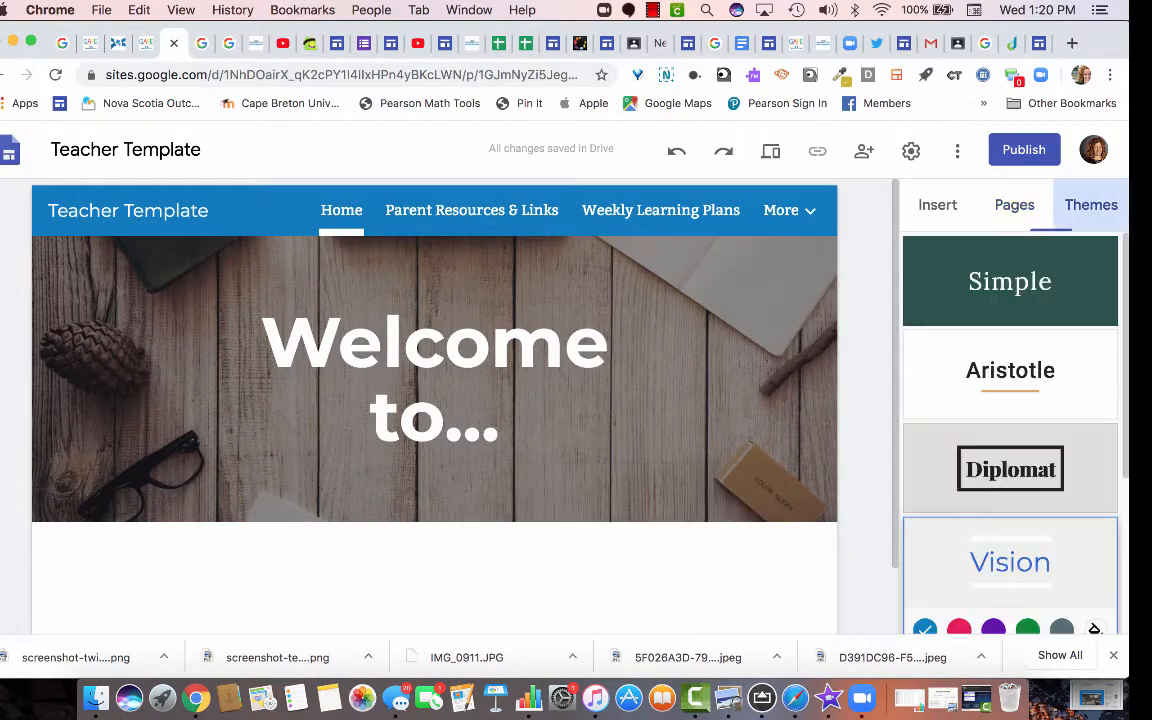
left_click(1010, 370)
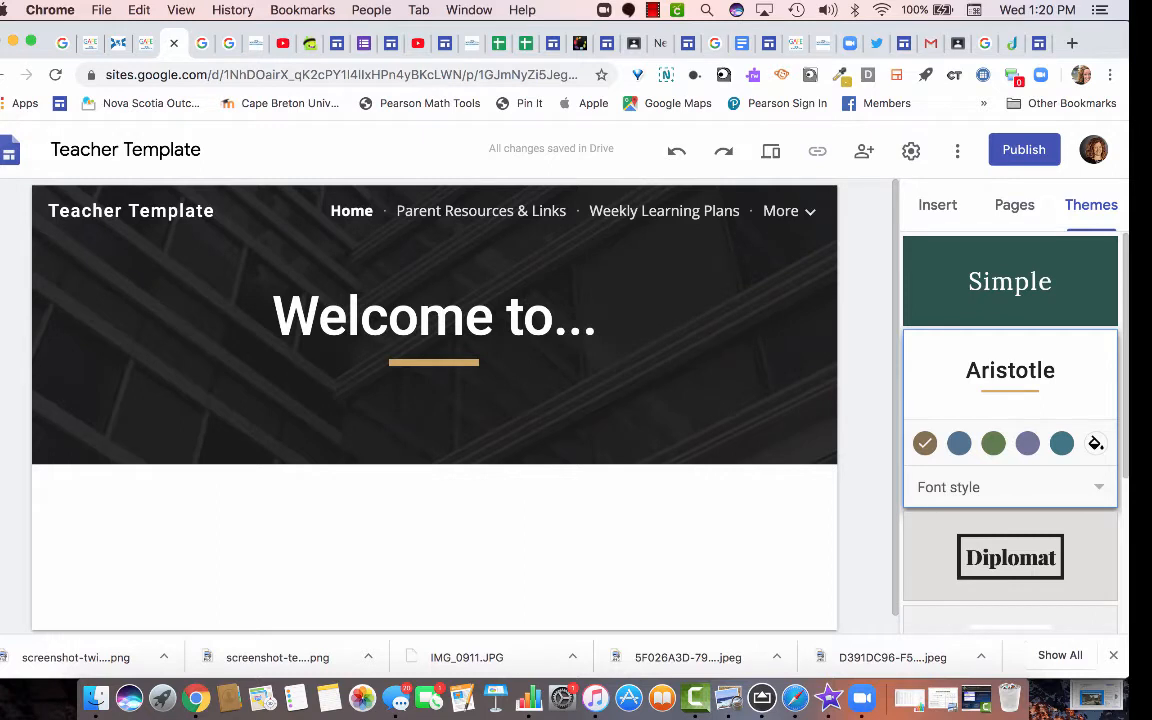
scroll(1010, 450, "down", 2)
left_click(688, 657)
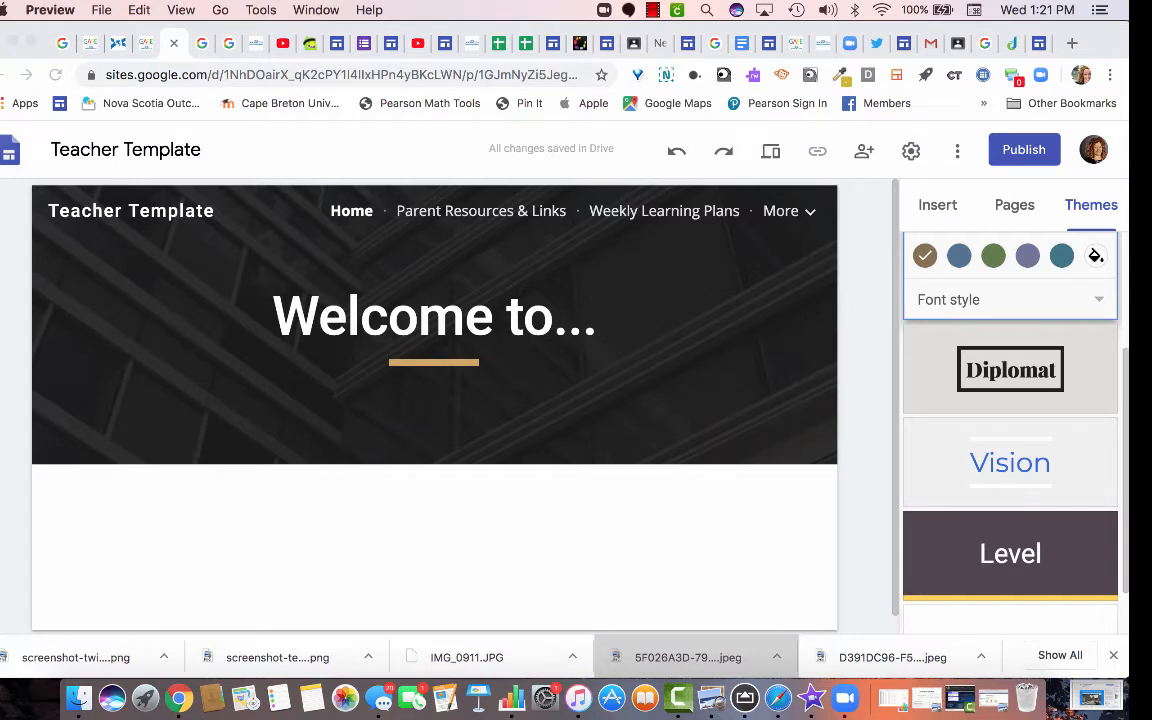
key("super+Tab")
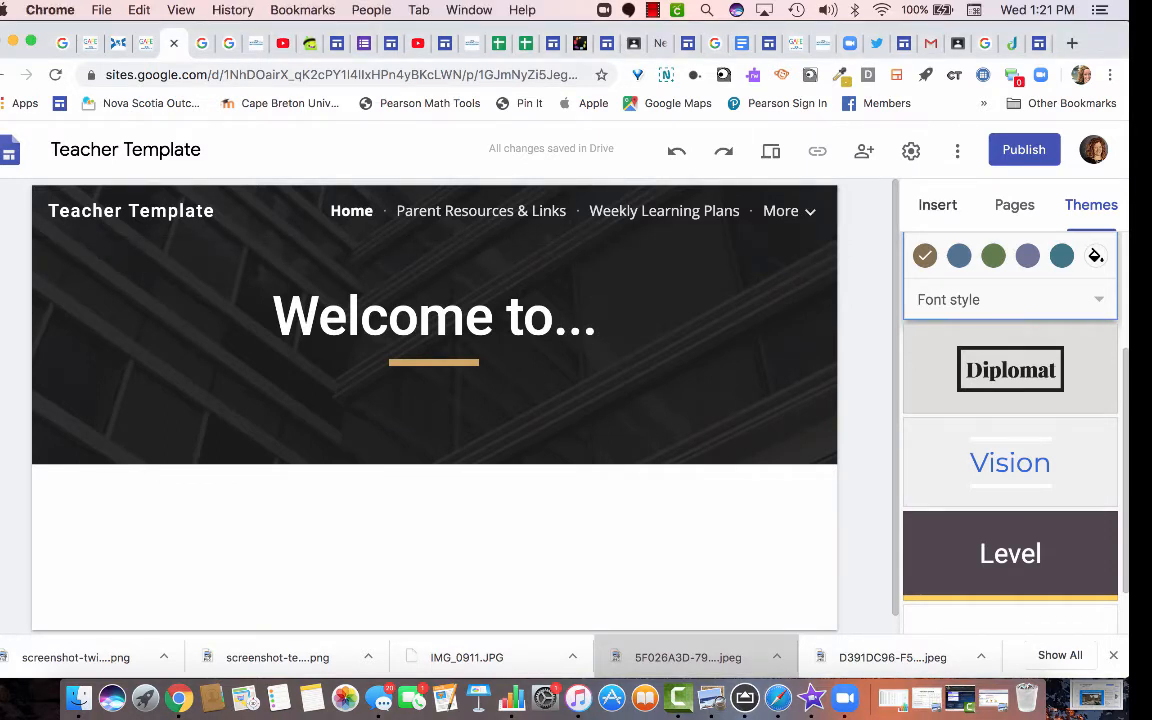
left_click(937, 204)
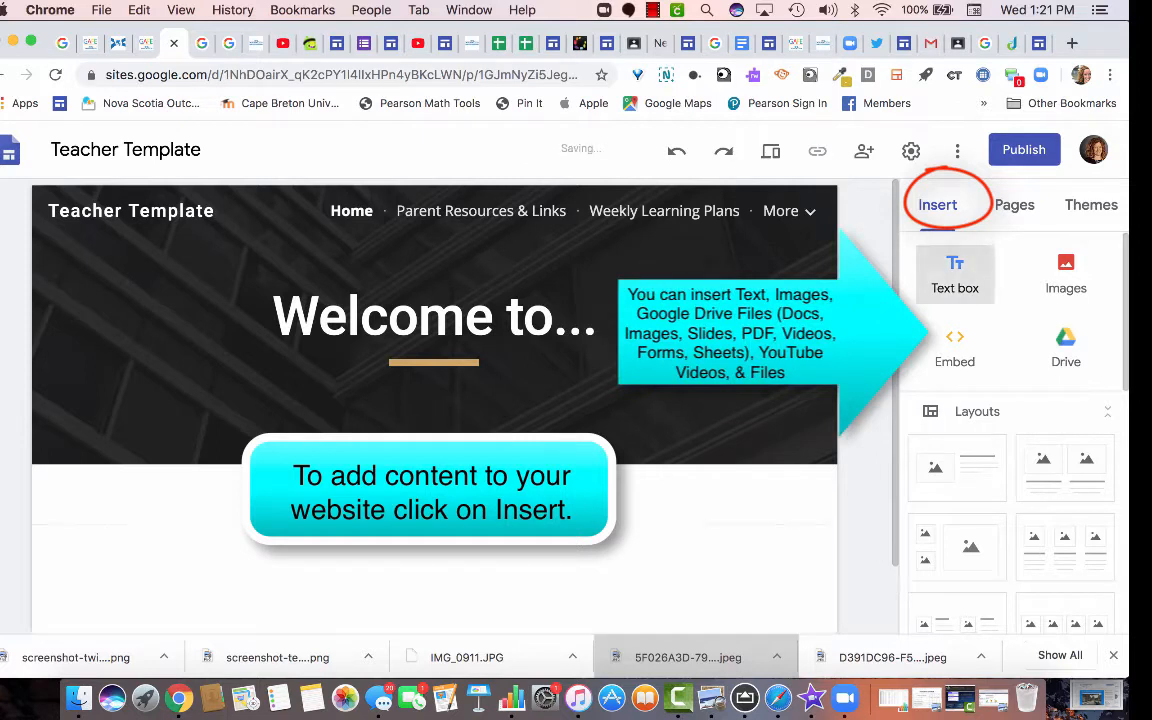
Add a Home page text box beginning 'Welcome visitors to your website and discuss the goal of'.
left_click(955, 274)
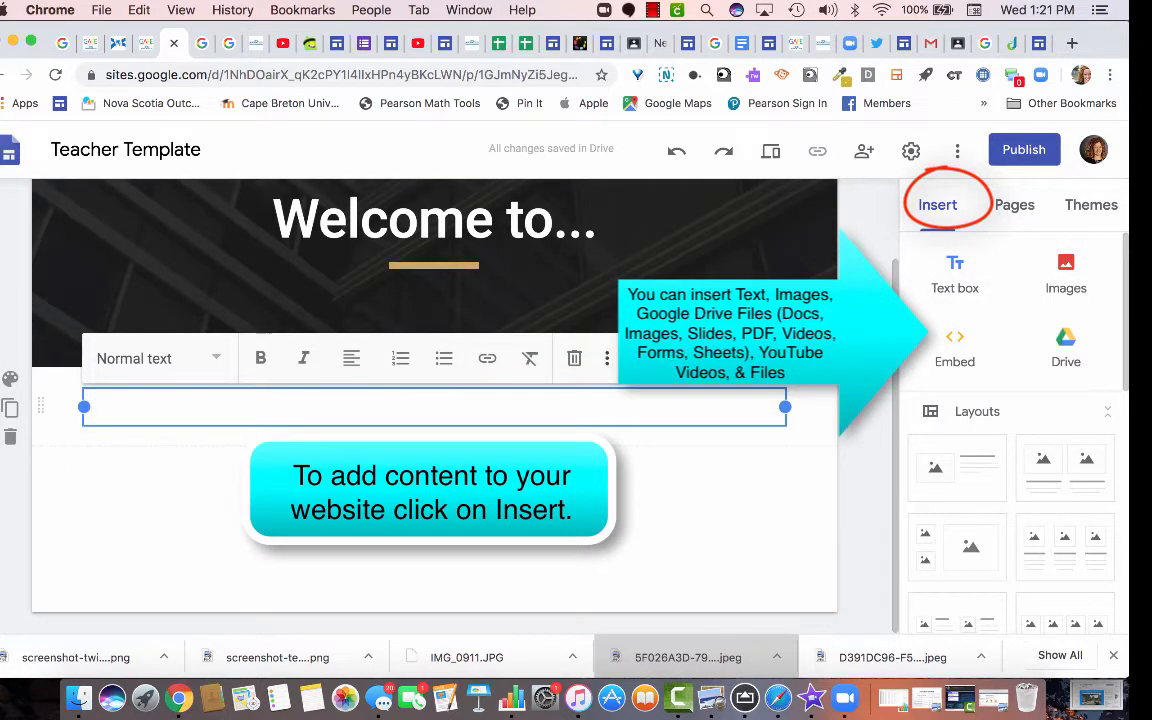
type("Welcom")
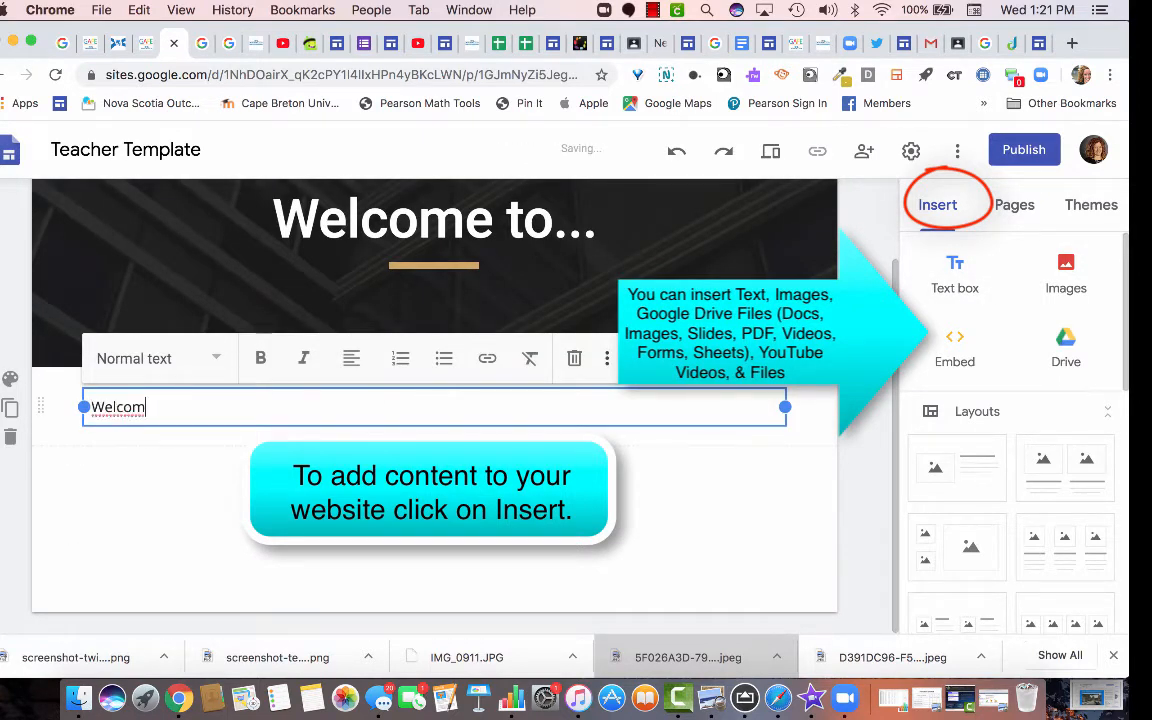
type("e visityor")
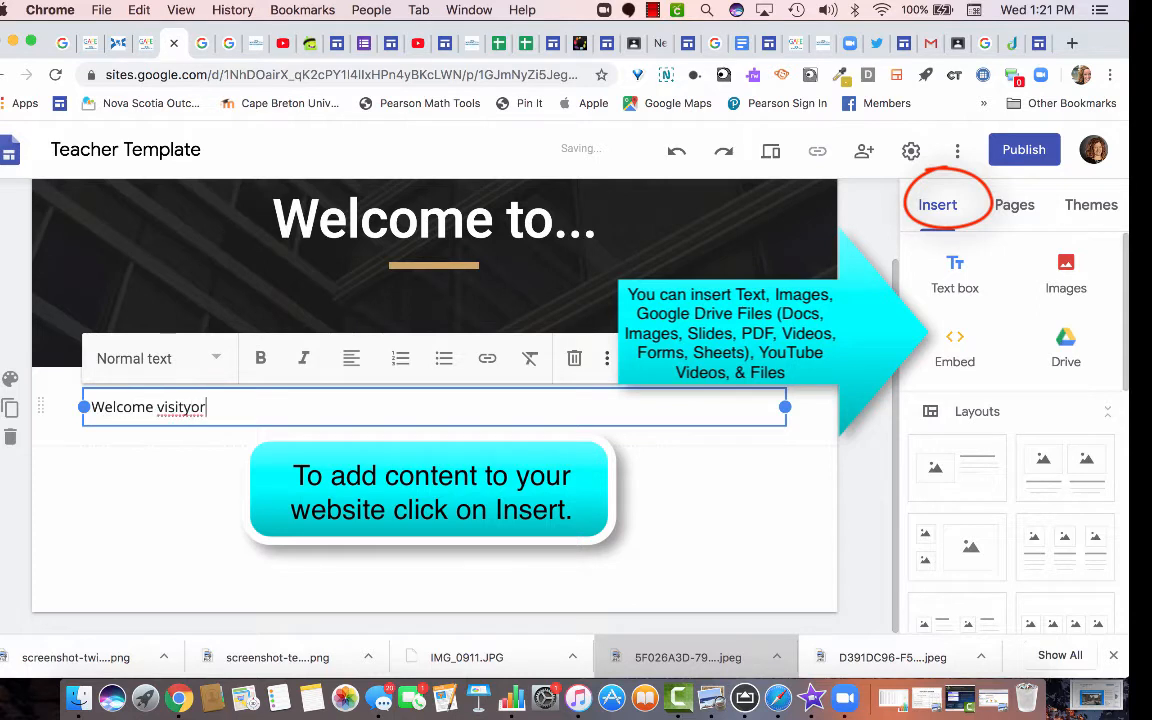
key("BackSpace")
key("BackSpace")
key("BackSpace")
type("ors to your website ")
type("and disc")
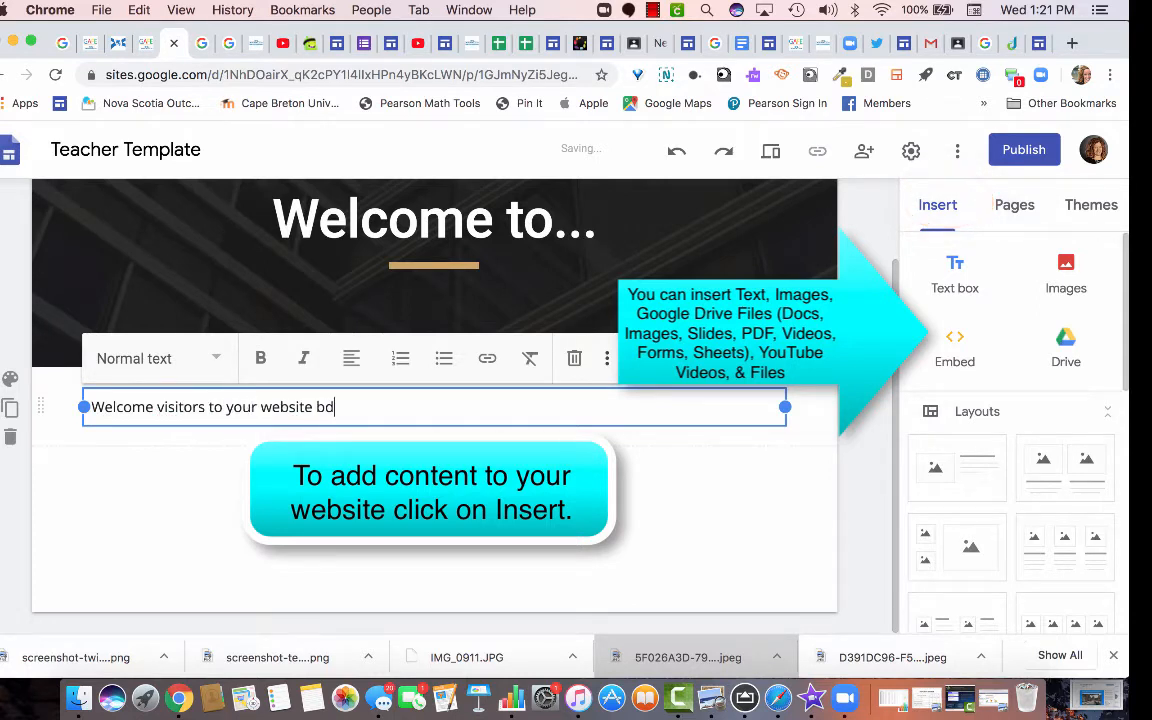
type("uss the")
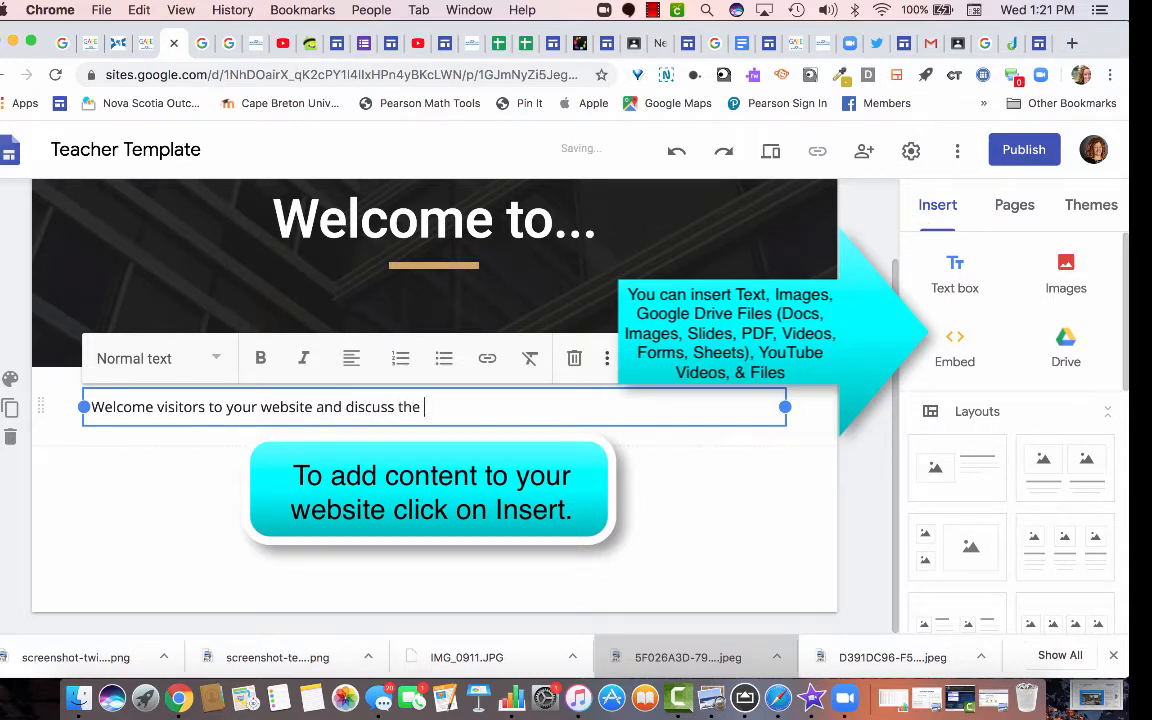
type(" gool")
key("BackSpace")
key("BackSpace")
key("BackSpace")
type("all")
key("BackSpace")
type("of vo")
Finish the text with 'visiting your site.' and reload the example Grade 2 class site tab.
key("BackSpace")
type("isitin")
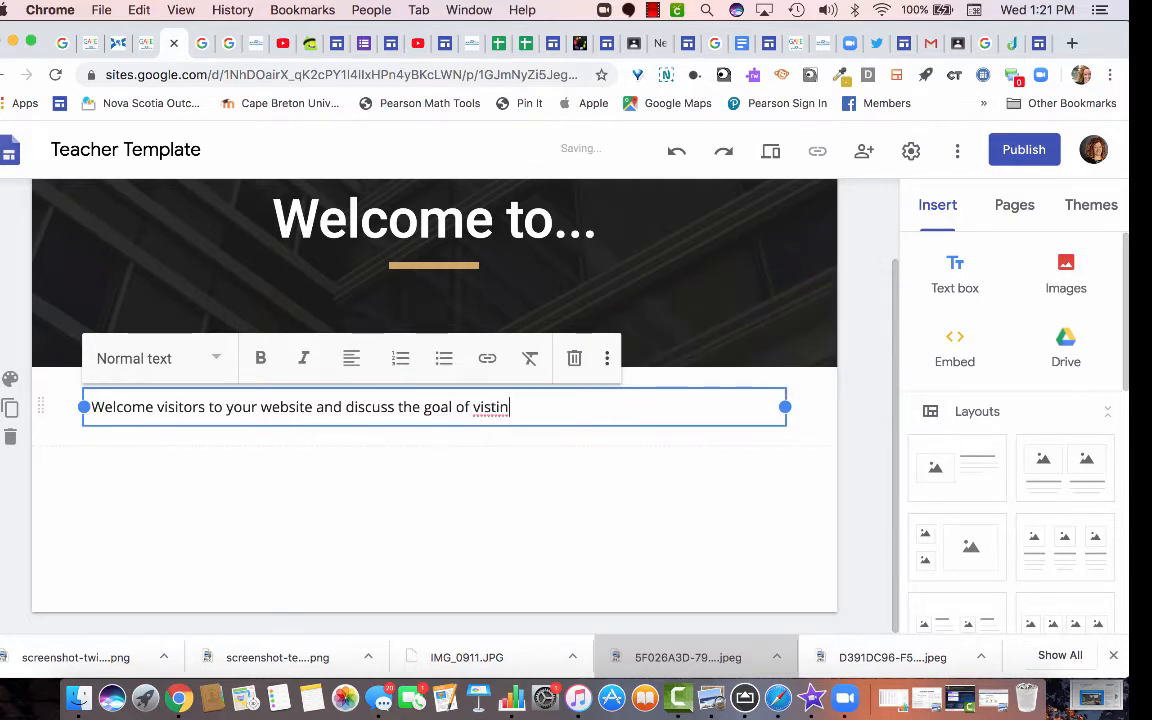
key("BackSpace")
key("BackSpace")
key("BackSpace")
key("BackSpace")
type("iting your site.")
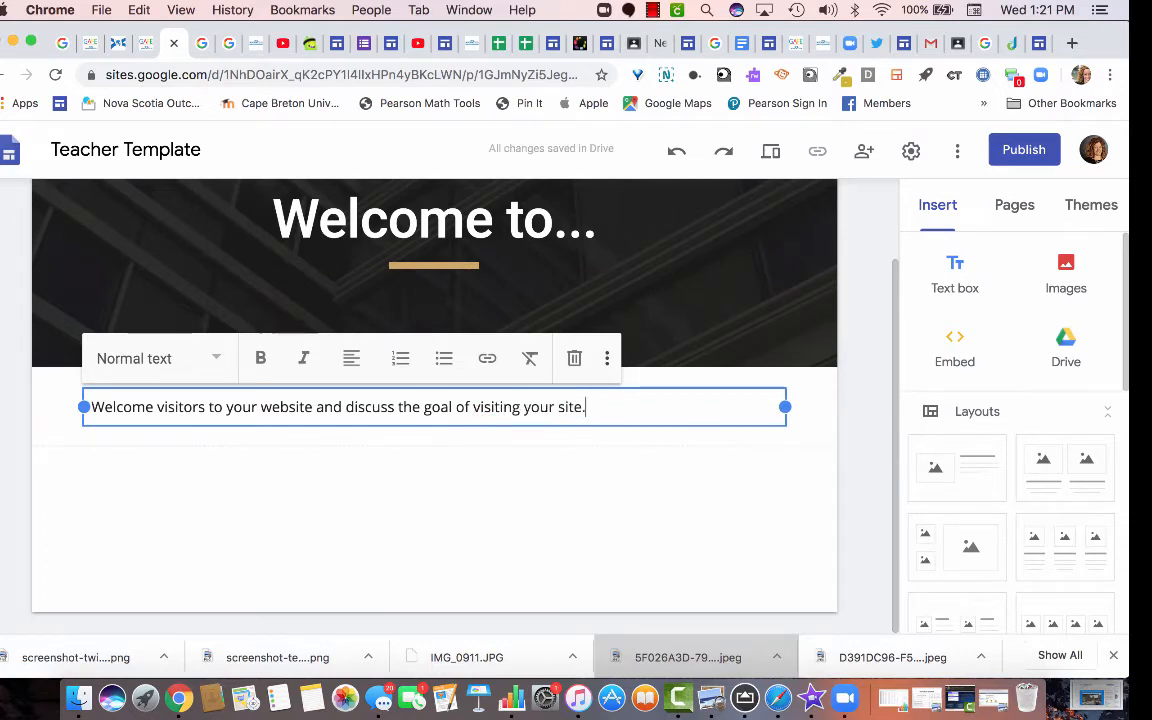
key("super+9")
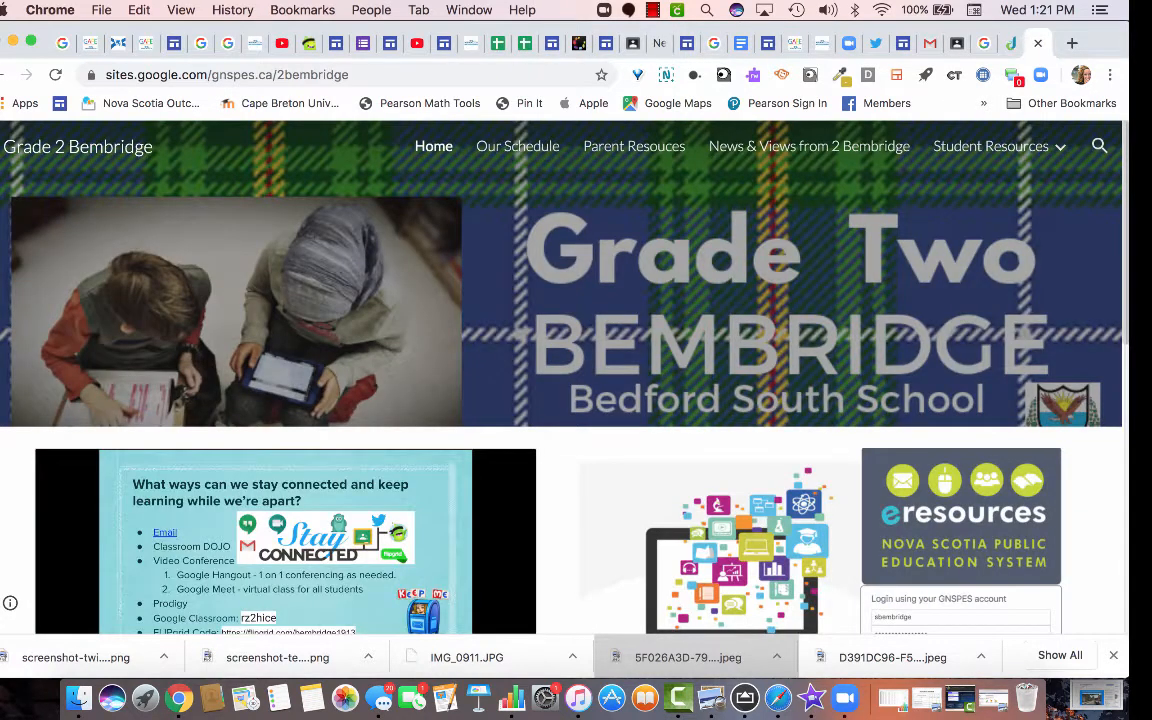
key("super+r")
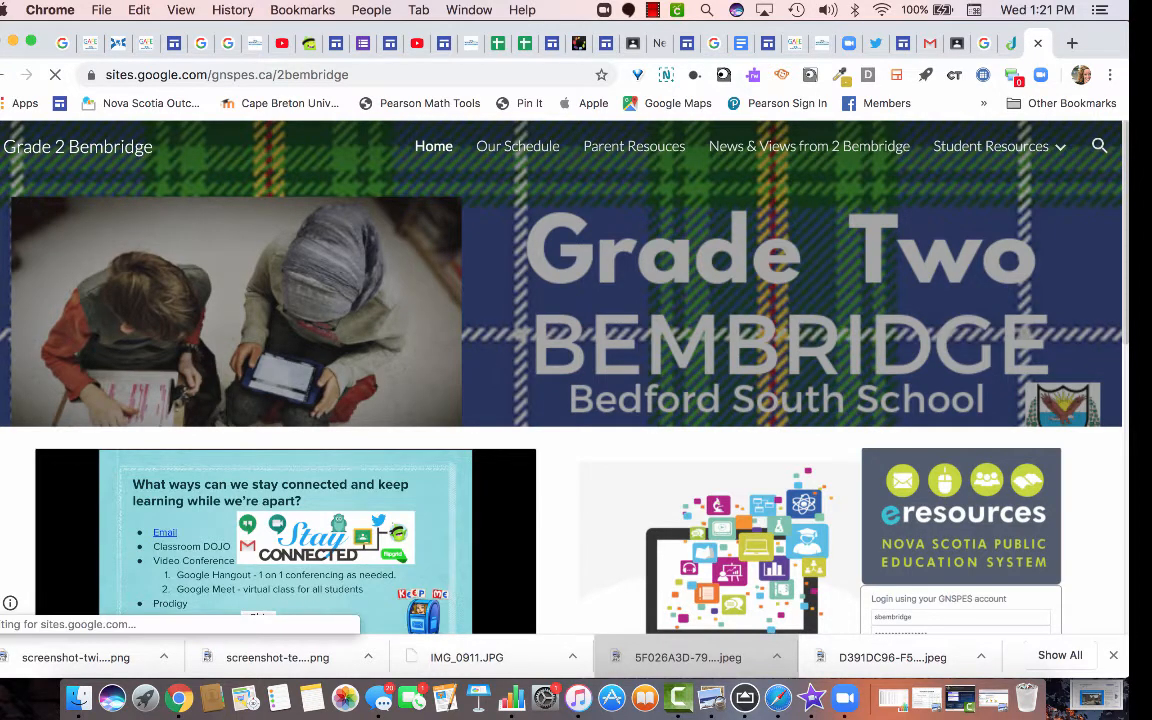
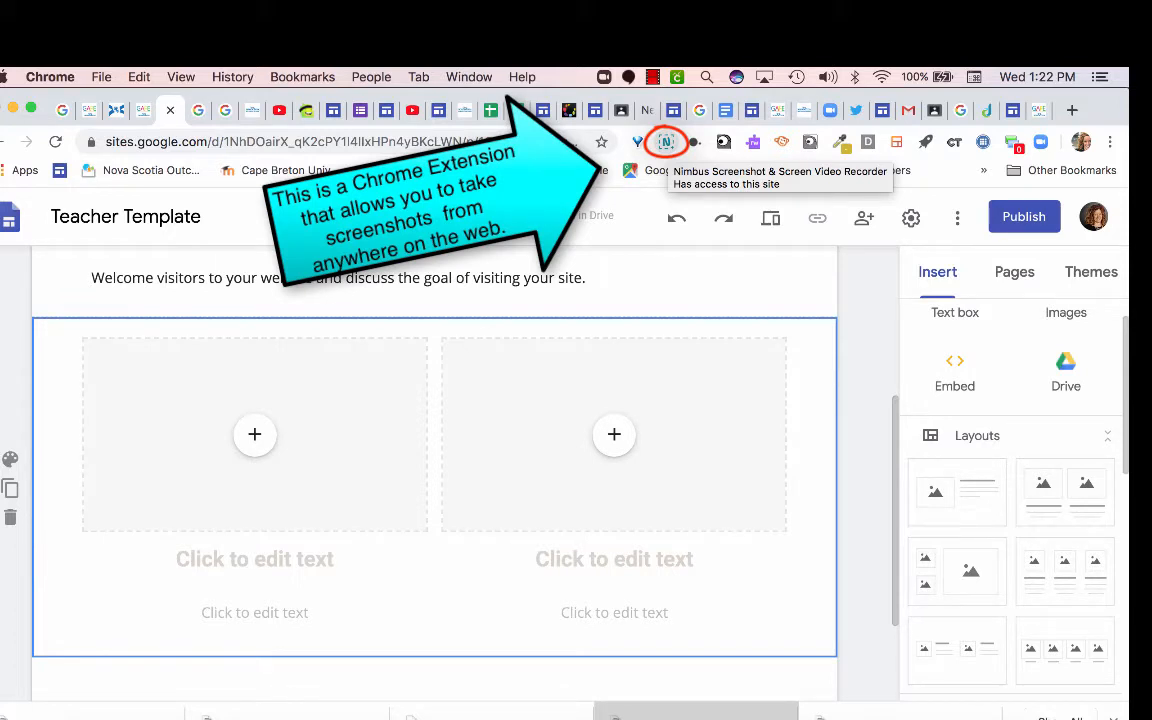
Open Chrome's Extensions page (chrome://extensions) through More Tools in the Chrome menu.
left_click(1110, 141)
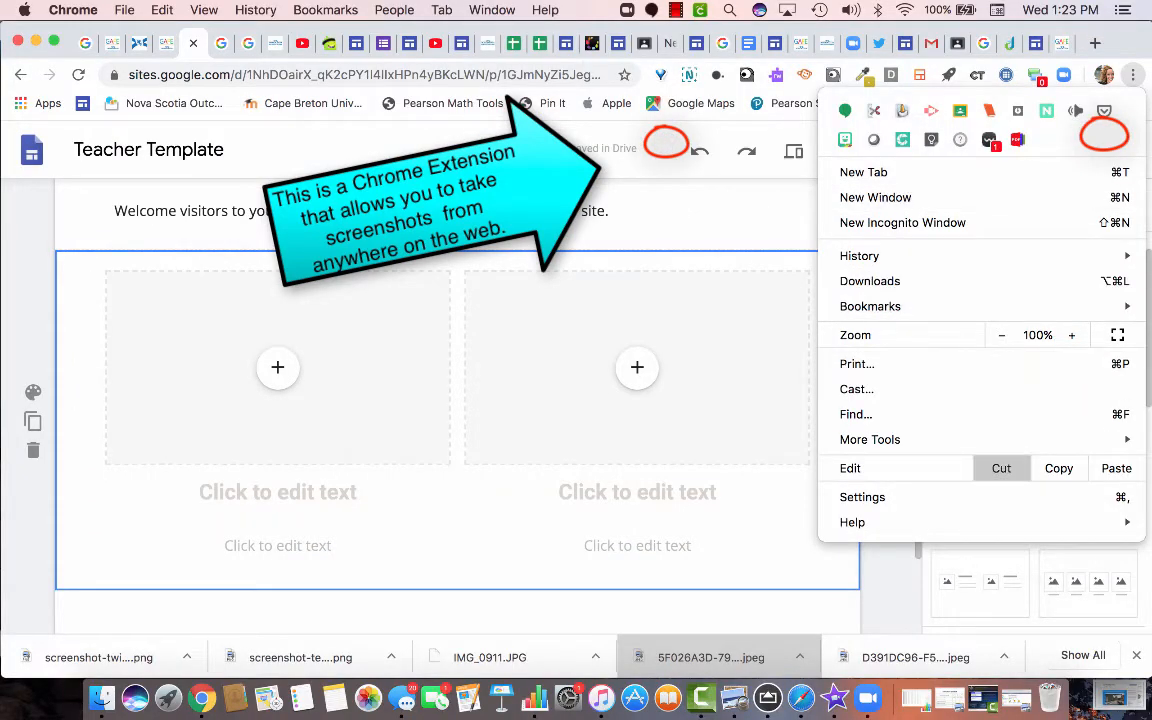
mouse_move(900, 440)
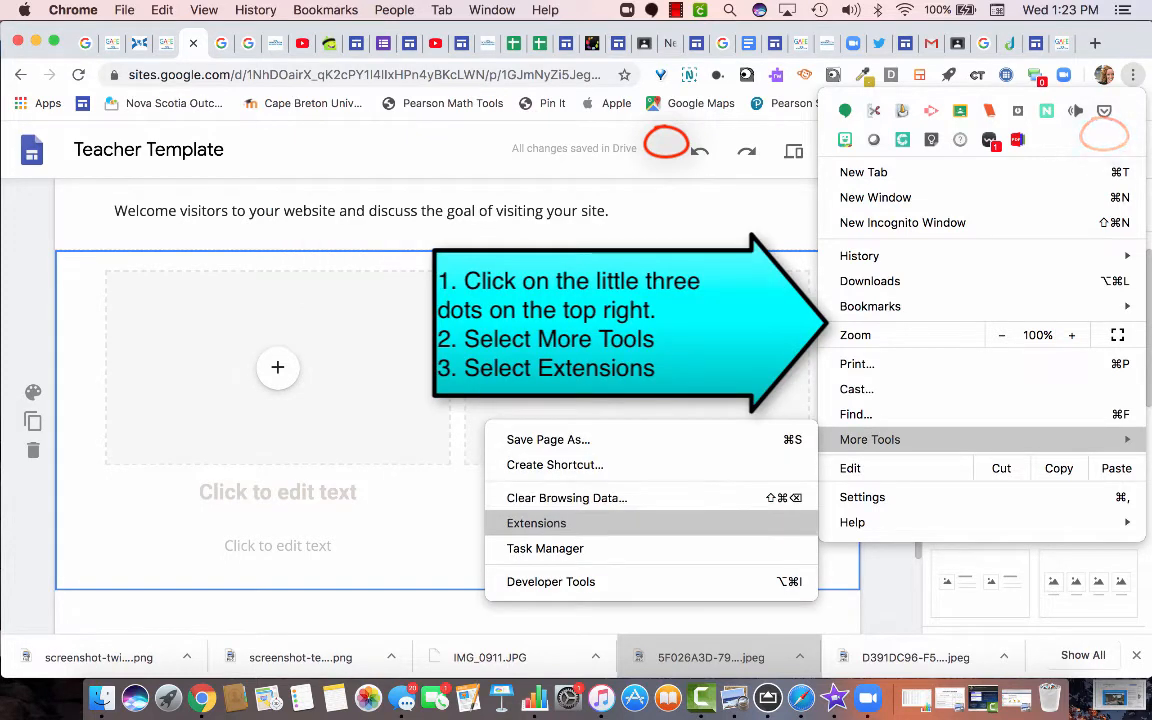
left_click(536, 523)
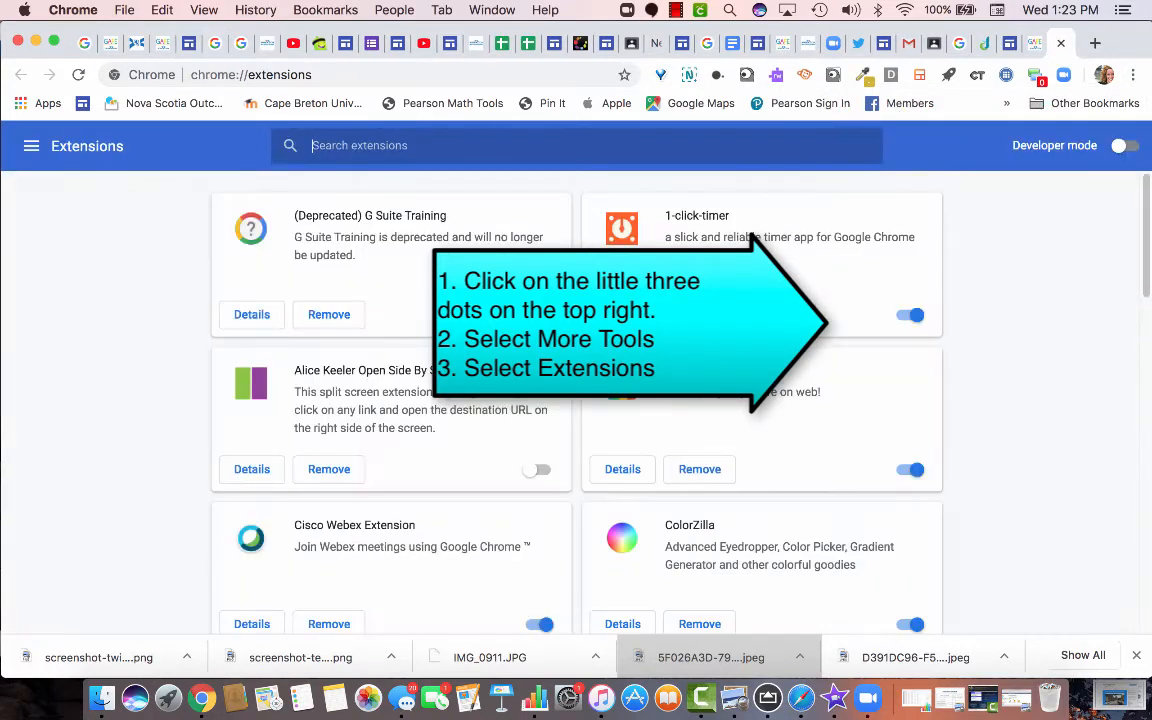
Go to the Chrome Web Store and search for 'nimbus'.
left_click(31, 146)
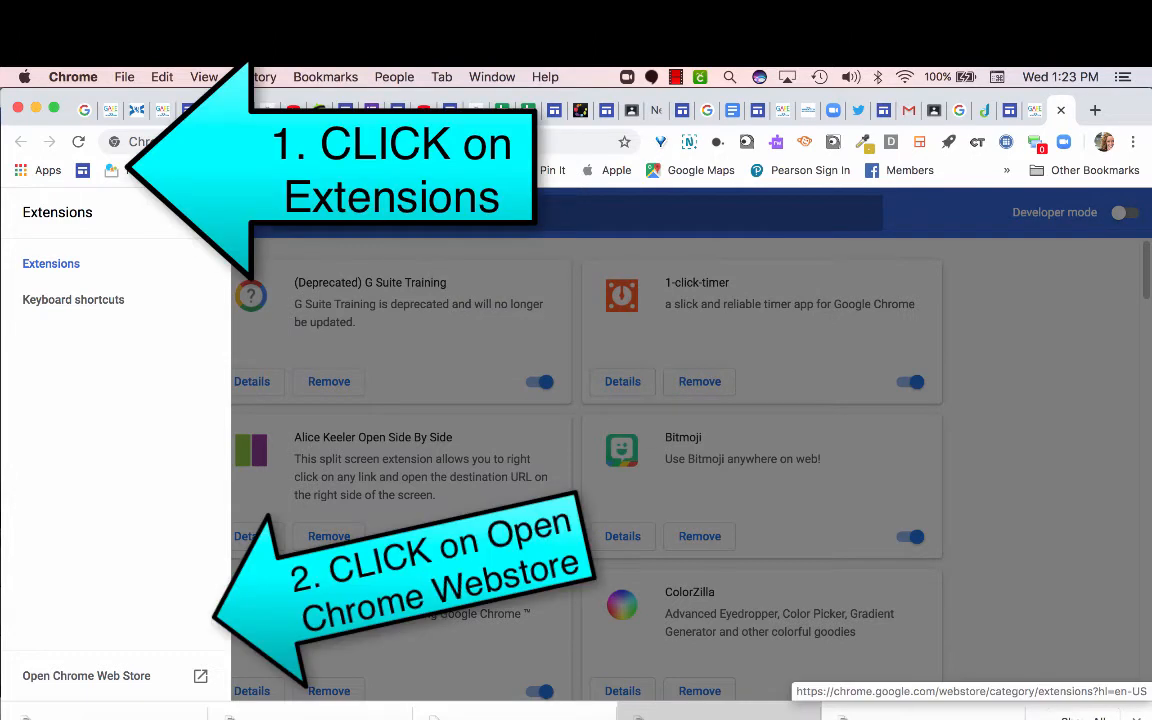
left_click(86, 675)
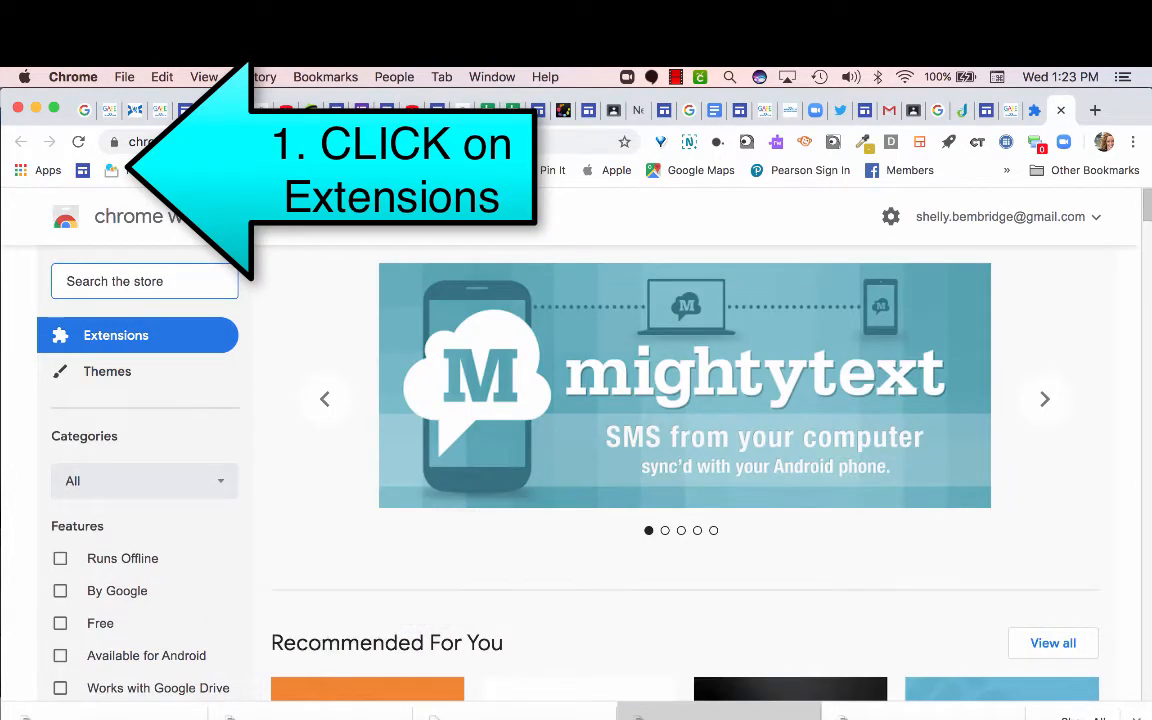
type("nimbus")
key("Return")
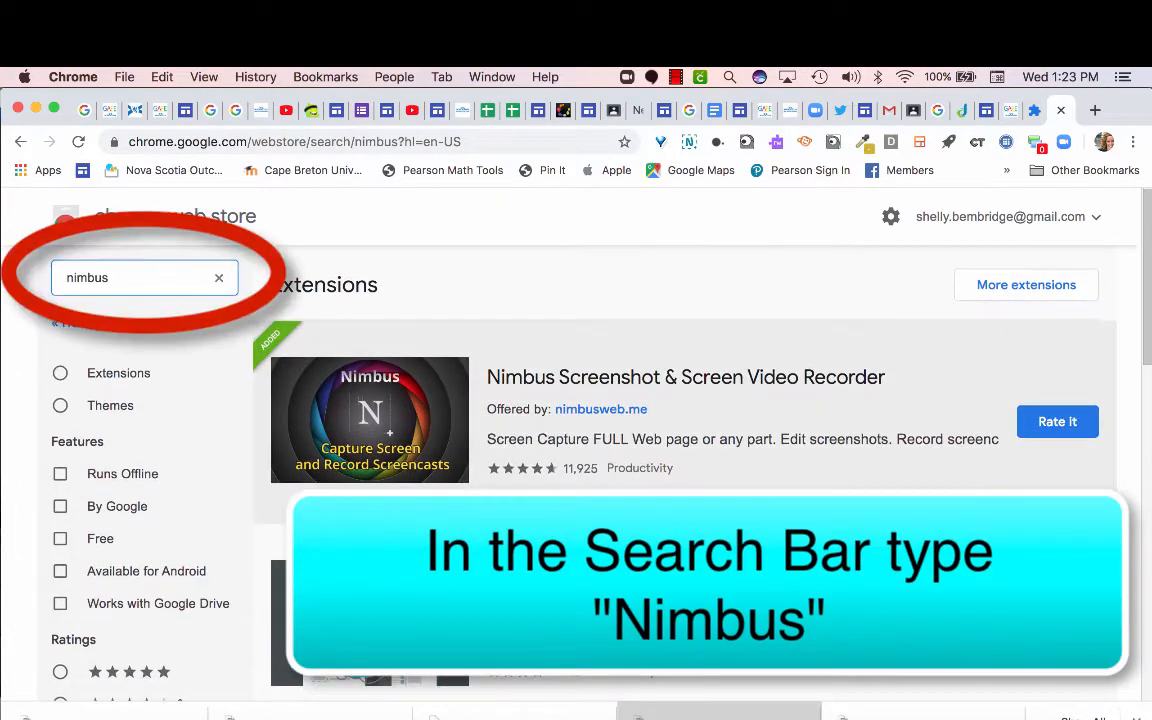
Add the Web Clipper (Nimbus) extension to Chrome and confirm the install.
scroll(930, 425, "down", 1)
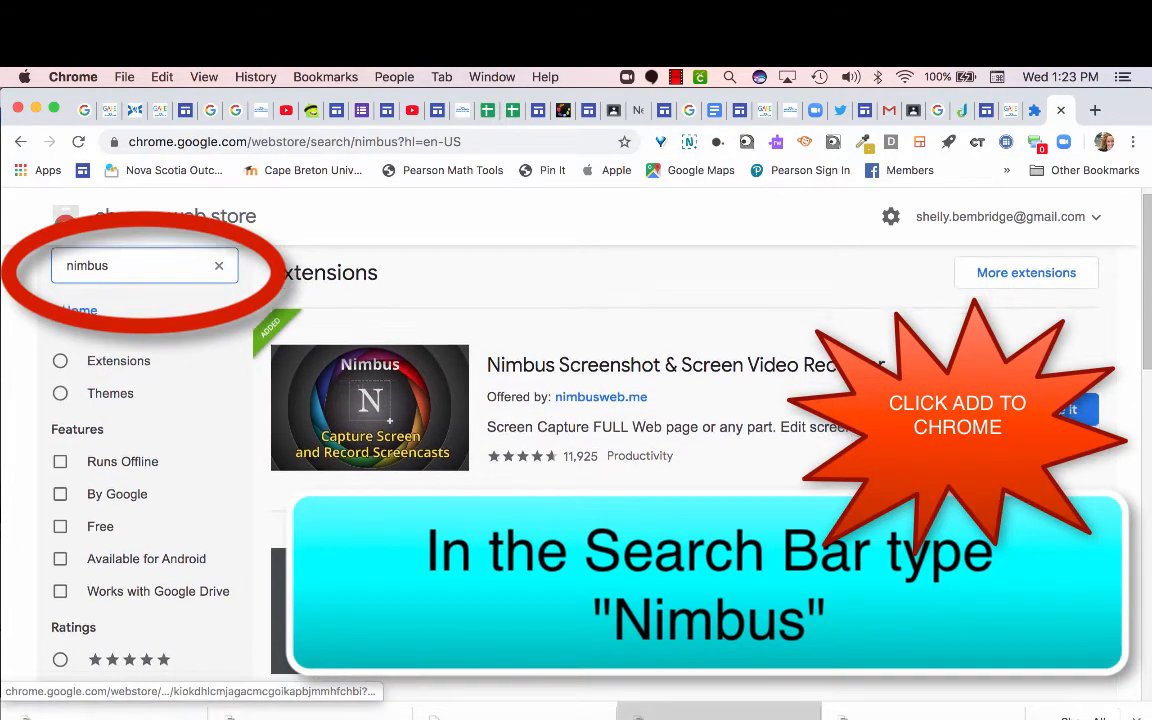
scroll(680, 400, "down", 1)
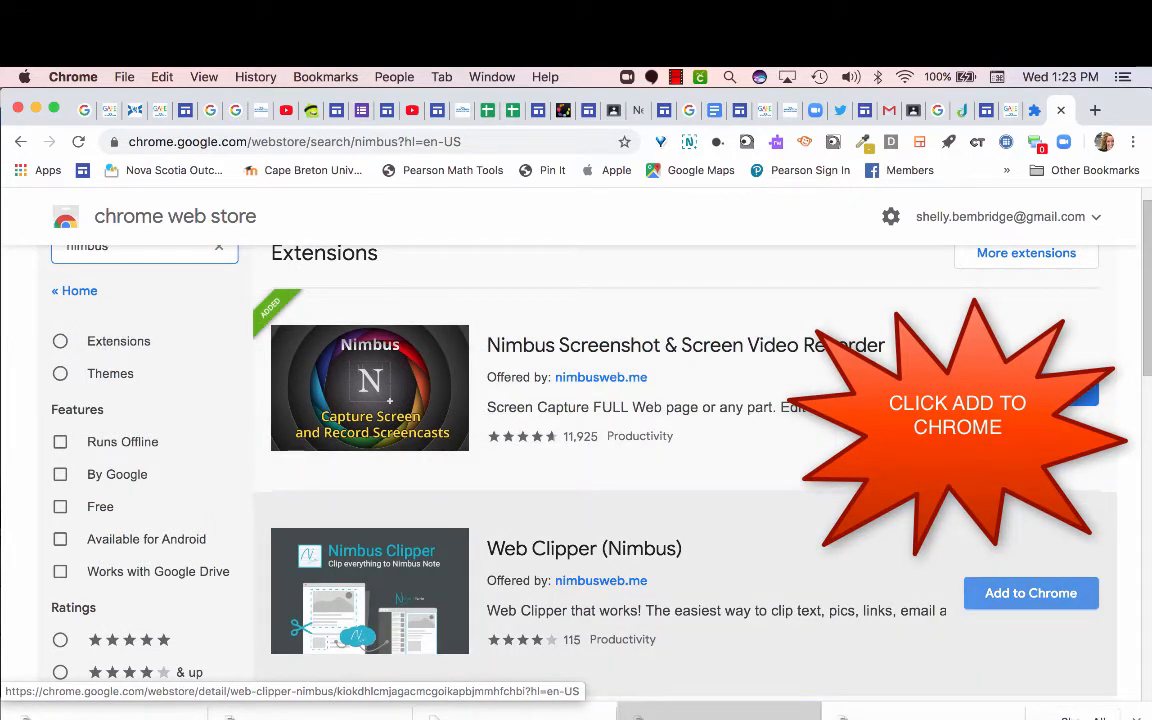
scroll(680, 580, "down", 1)
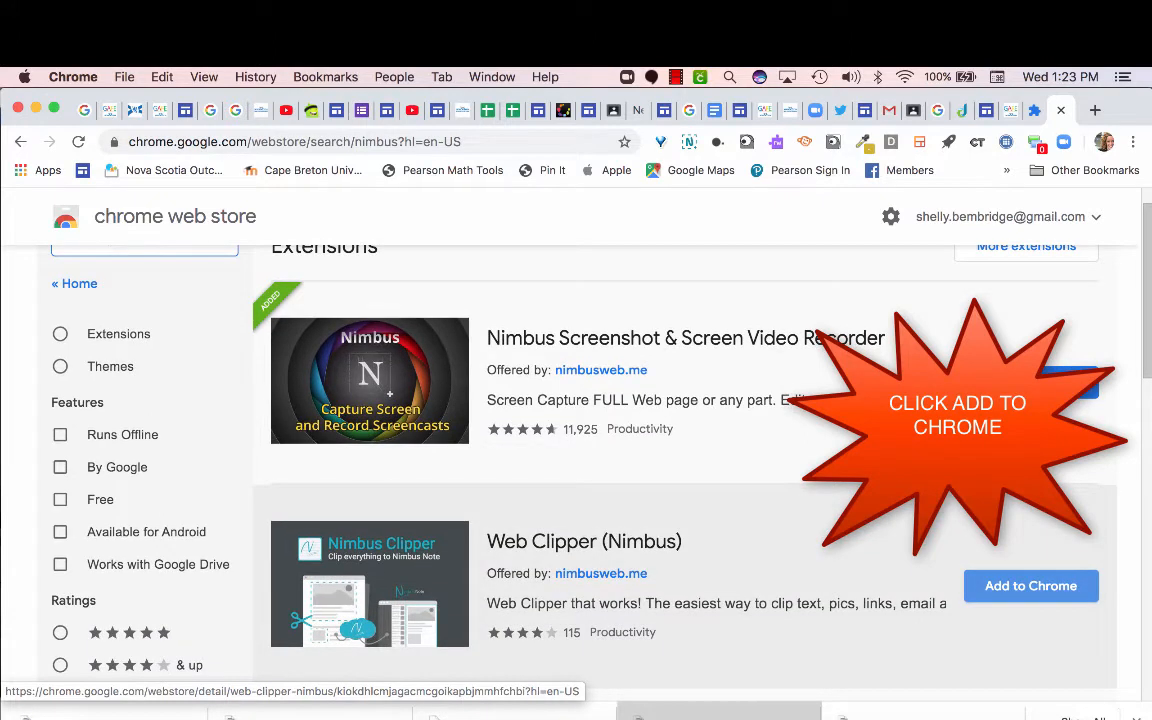
left_click(1030, 586)
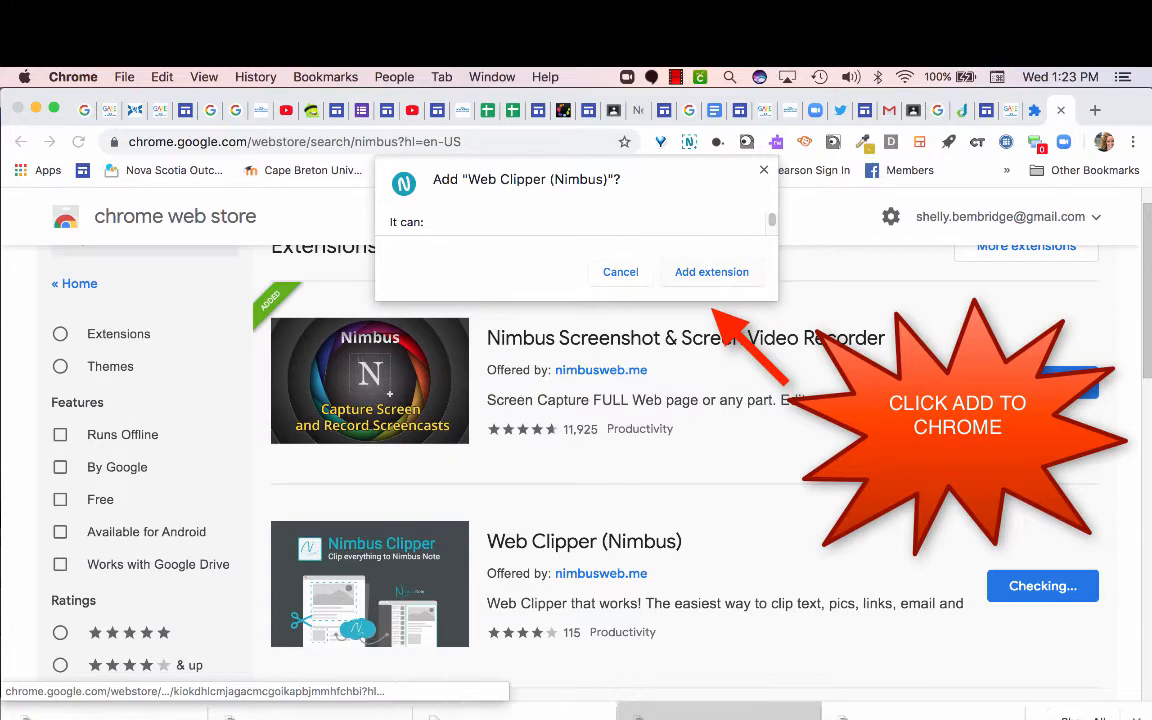
left_click(711, 272)
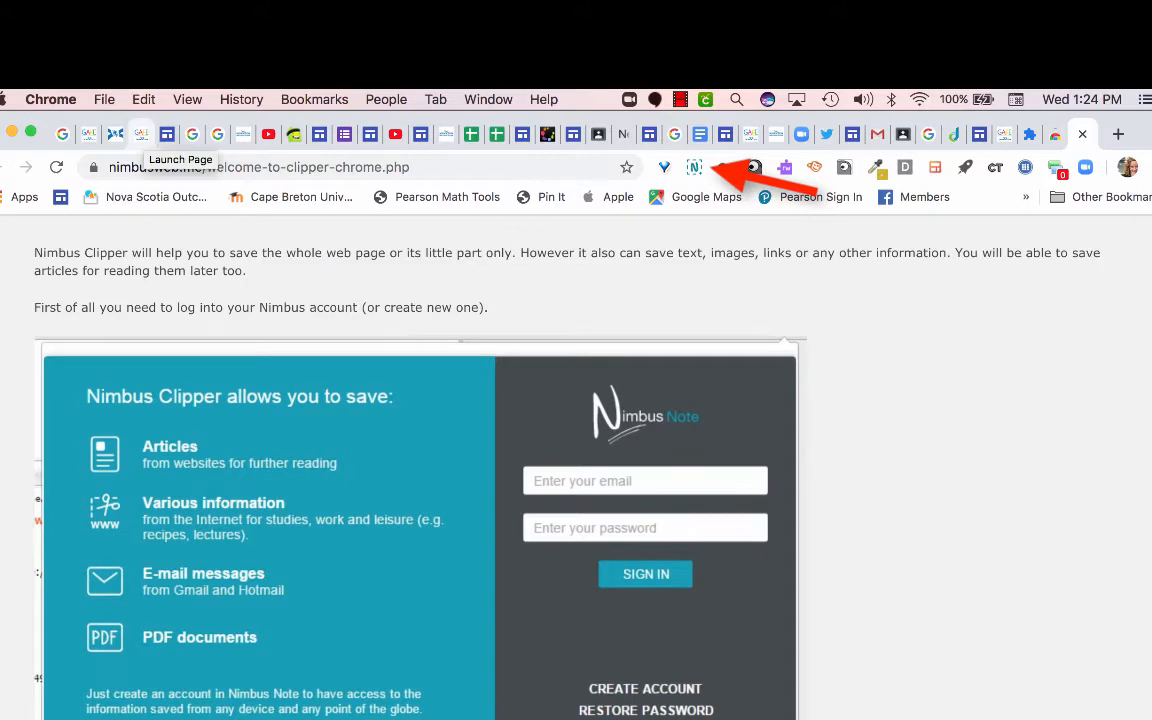
Capture the Grade 2 site's eresources login panel as a Nimbus area screenshot and save it to Downloads.
left_click(141, 133)
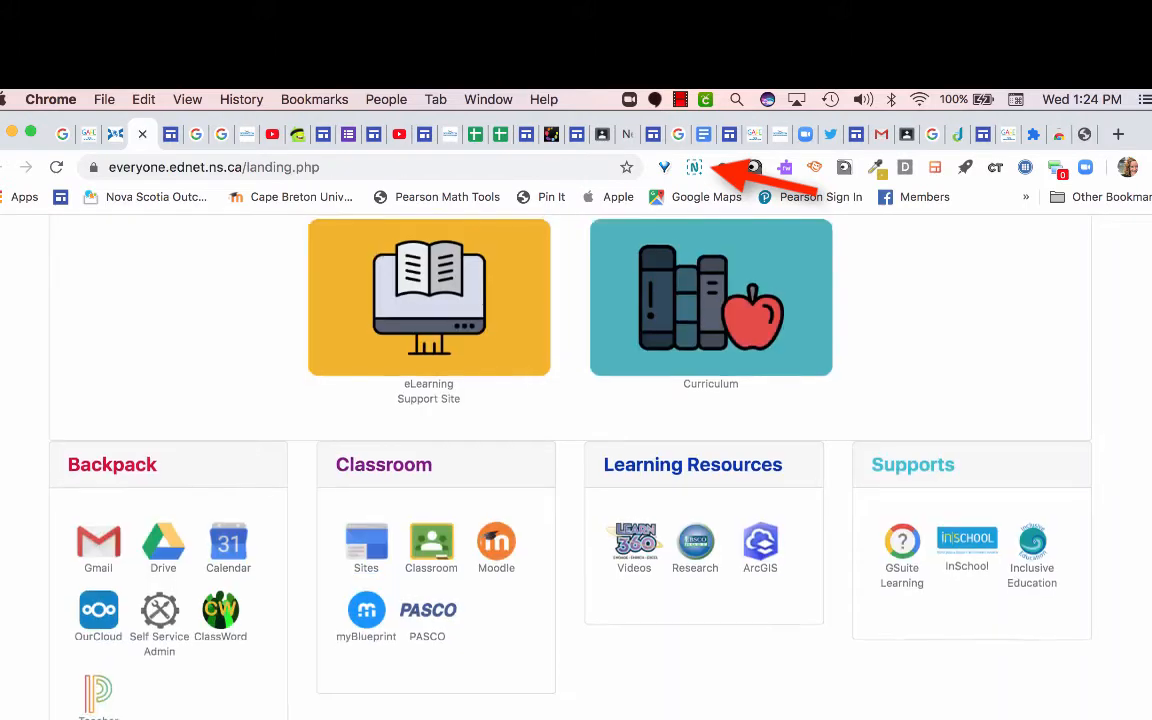
scroll(576, 450, "up", 5)
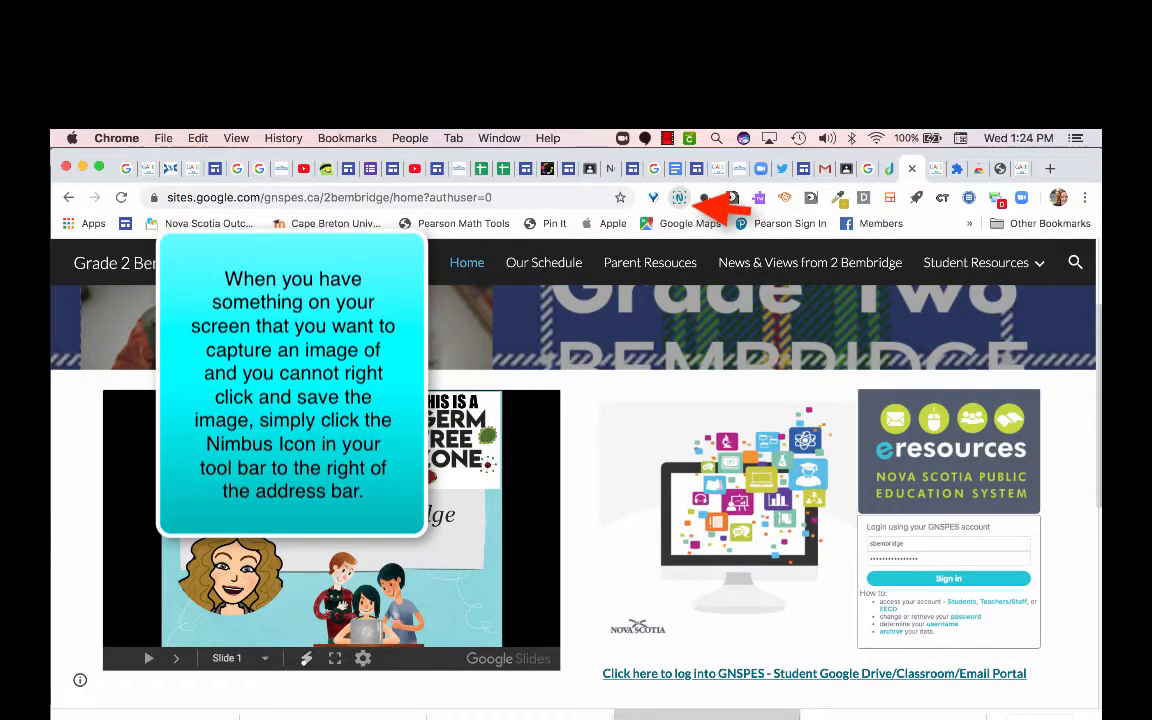
left_click(679, 197)
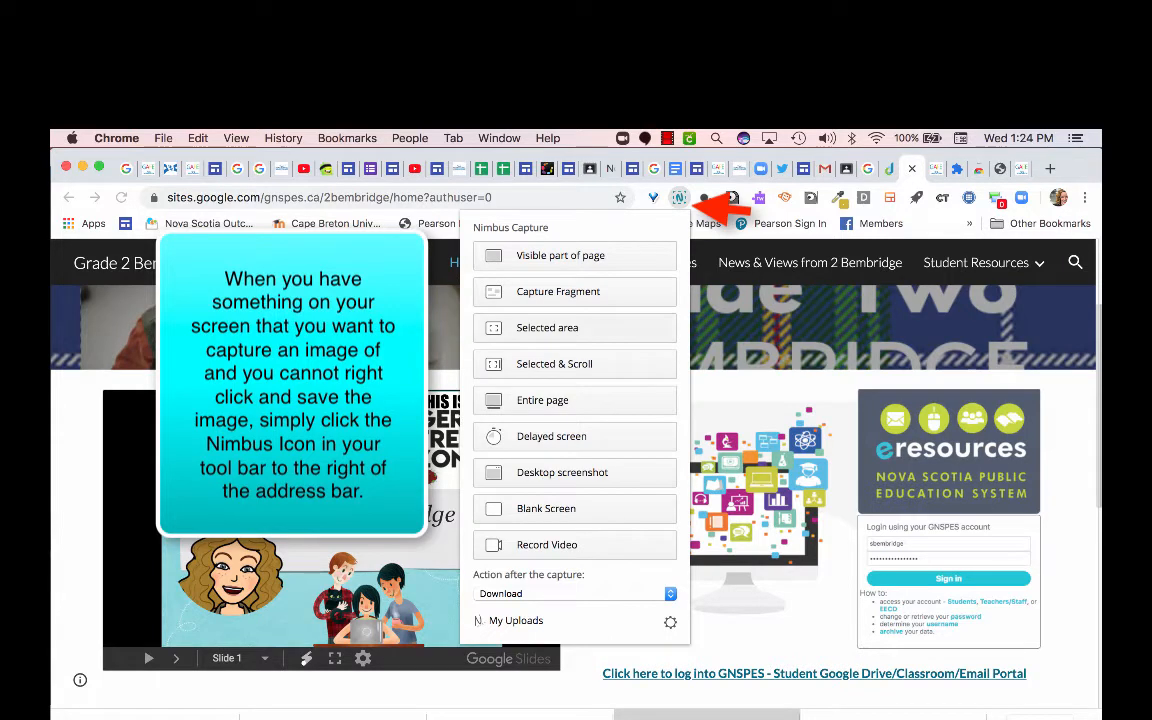
left_click(625, 328)
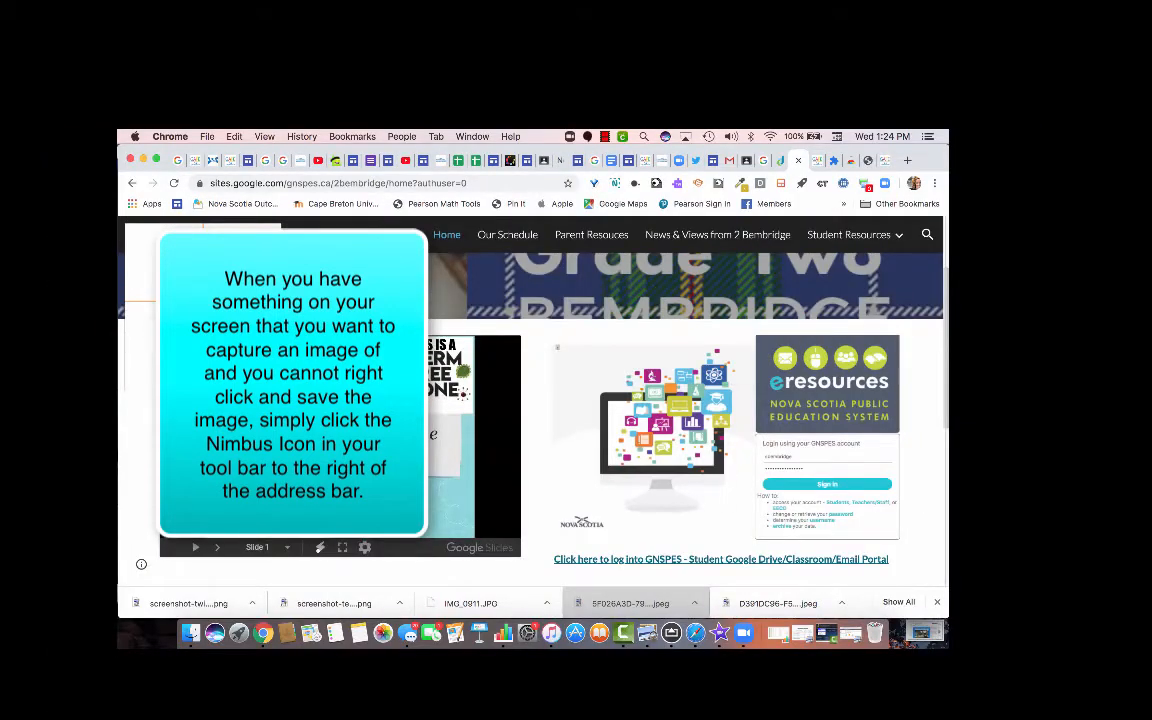
left_click_drag(600, 398, 646, 437)
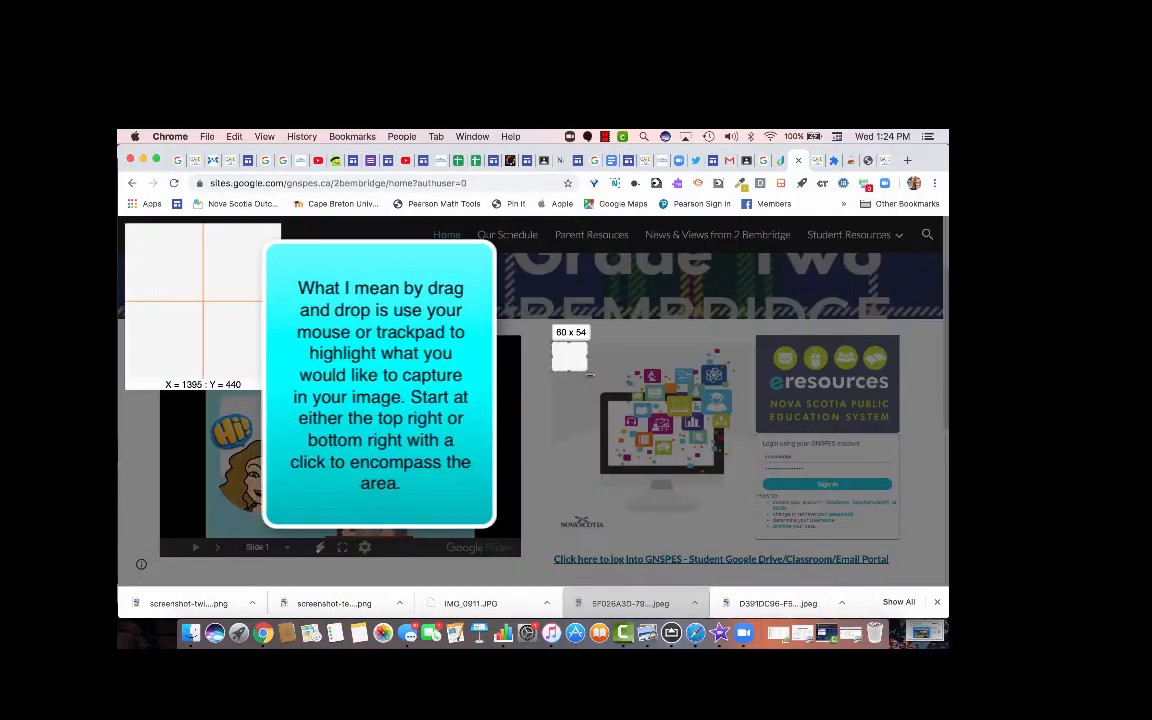
mouse_move(588, 371)
left_mouse_down()
mouse_move(694, 468)
mouse_move(905, 572)
left_mouse_up()
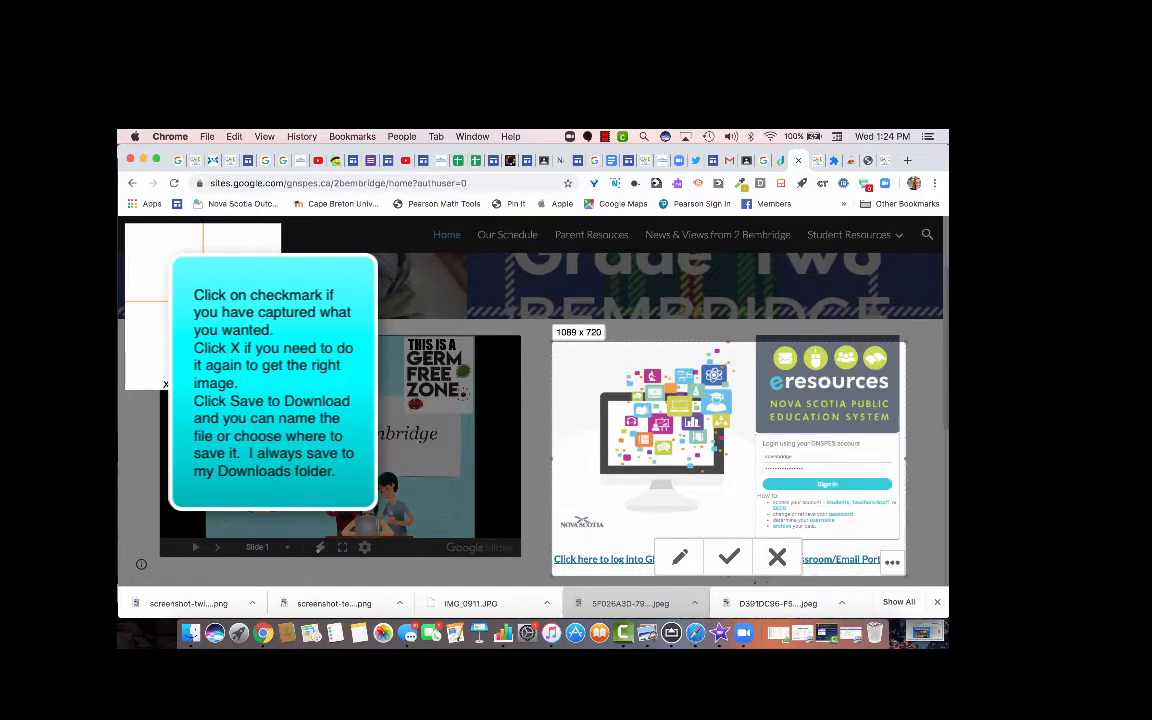
left_click(729, 557)
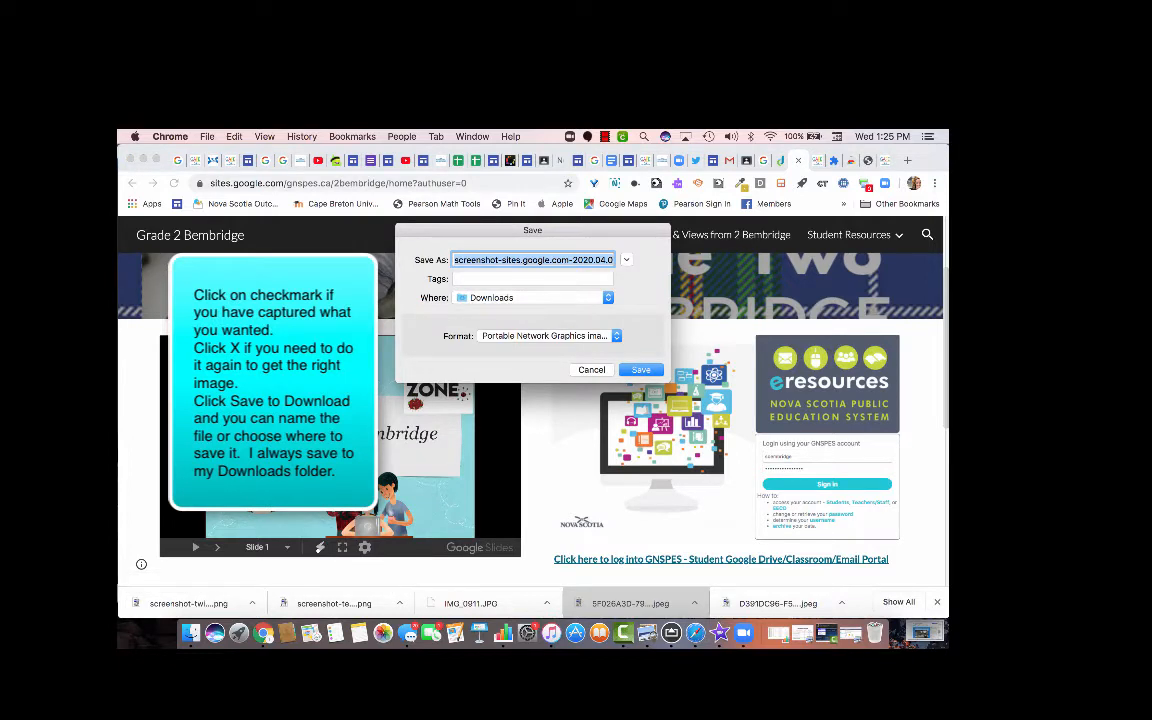
key("Return")
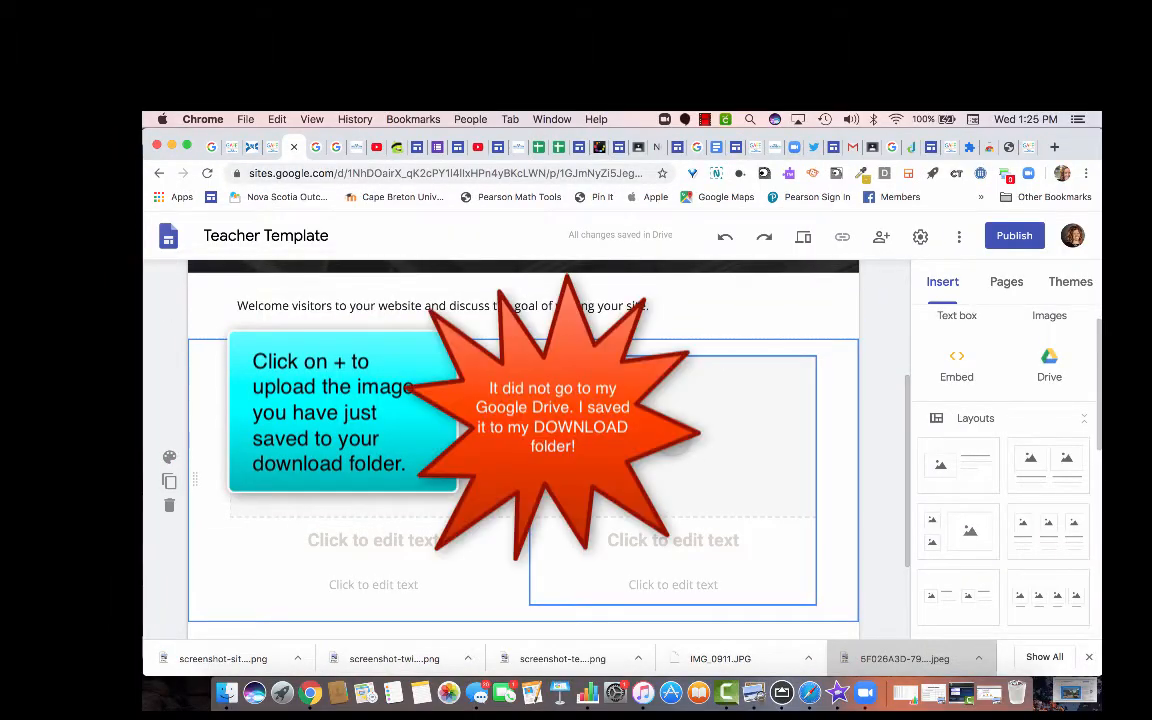
Upload the eresources screenshot from Downloads into the right-hand image placeholder.
left_click(674, 437)
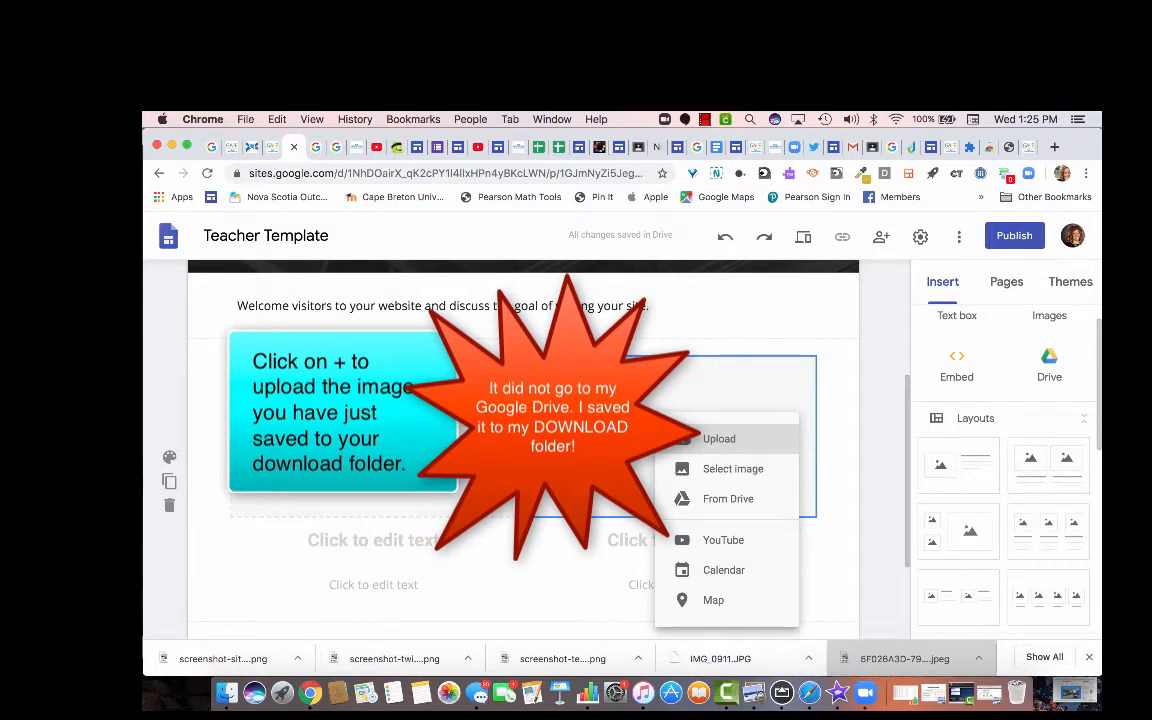
left_click(682, 438)
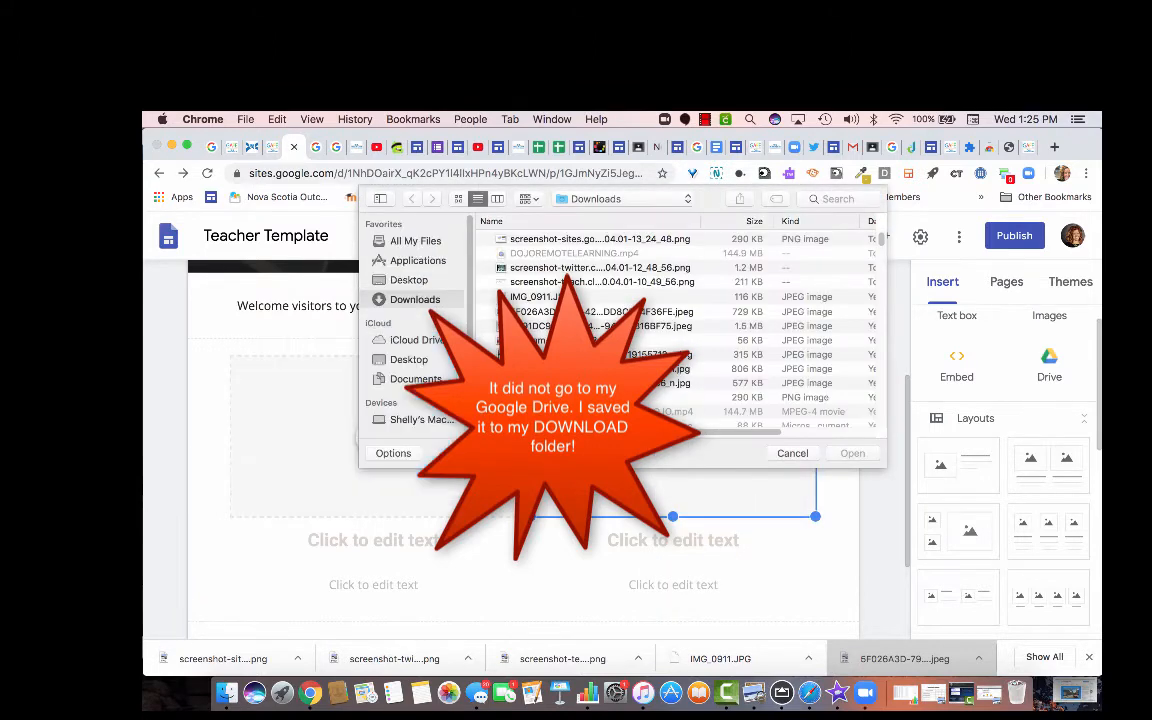
double_click(600, 239)
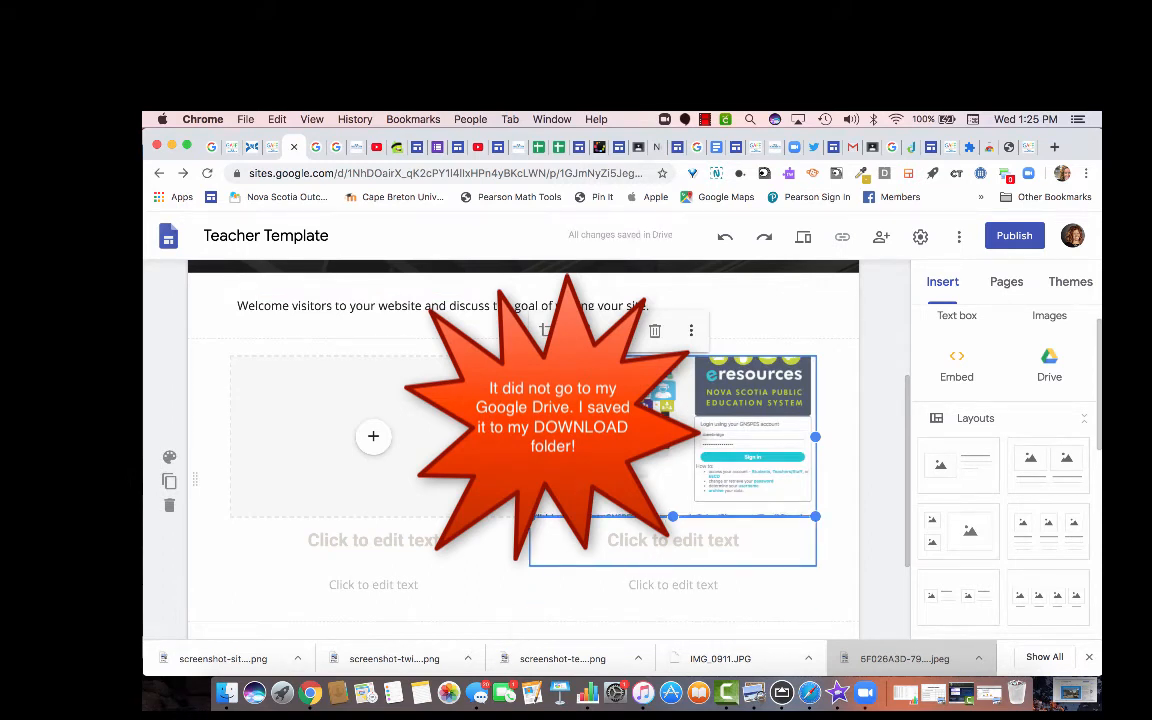
left_click(671, 522)
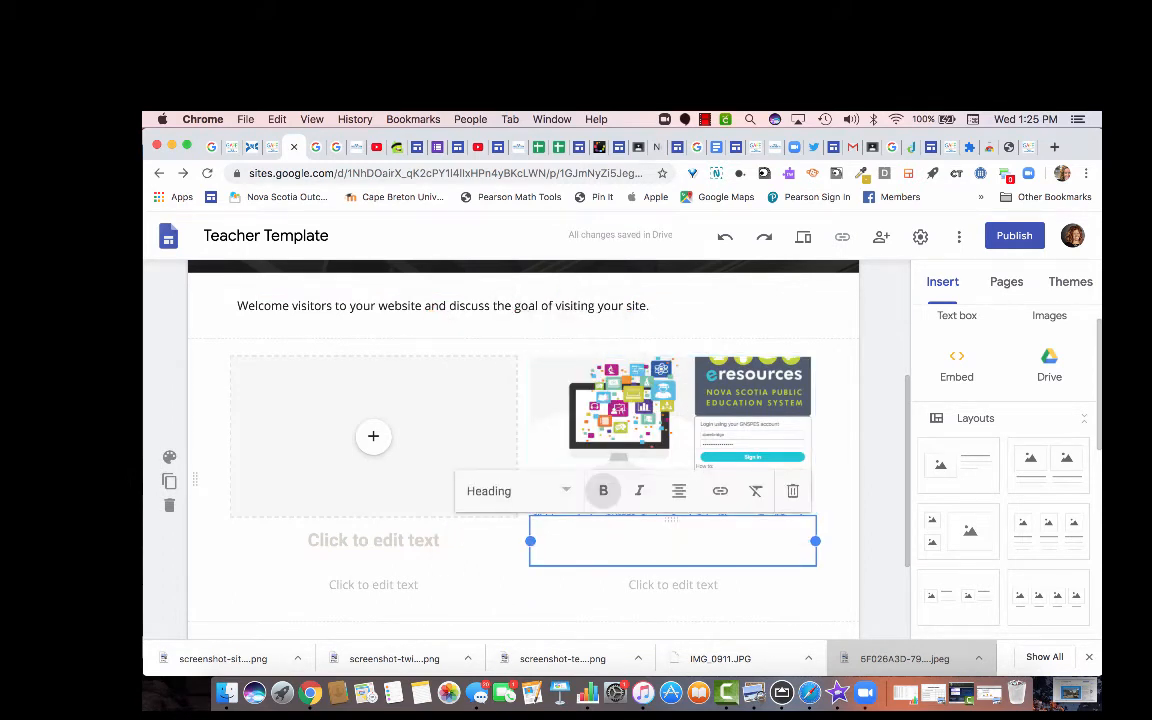
Type 'Click this link to login to GNSPES' as the heading below the screenshot.
type("Click rgu")
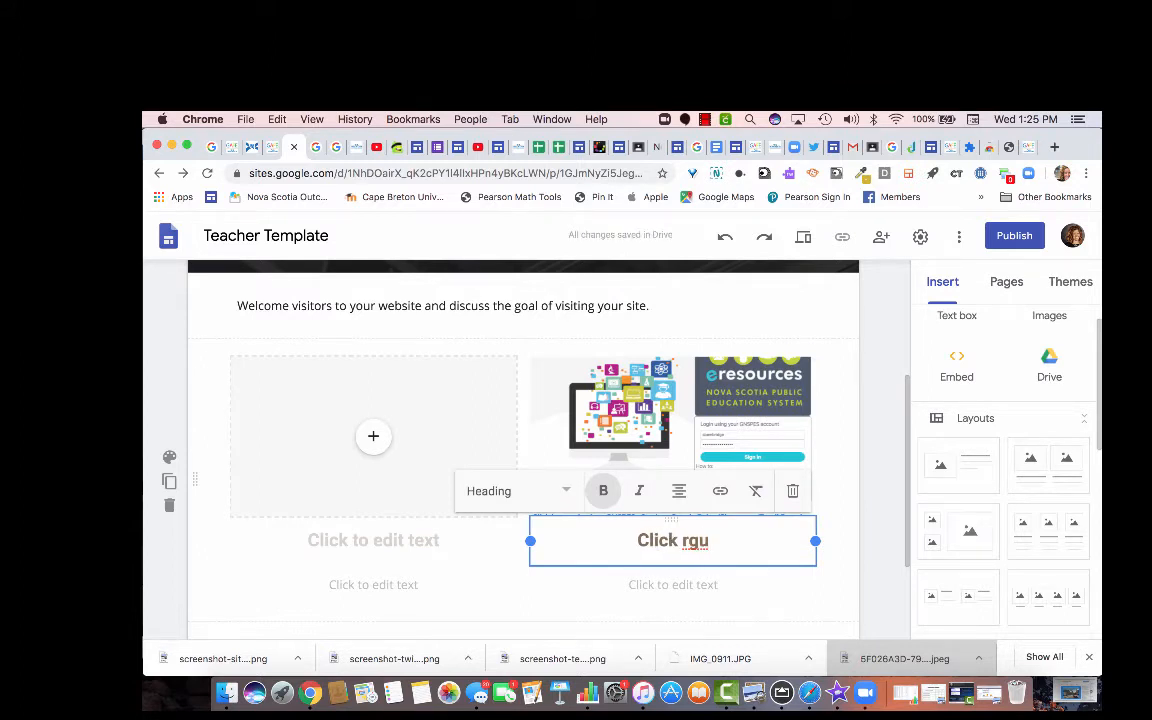
key("BackSpace")
key("BackSpace")
key("BackSpace")
type("this li")
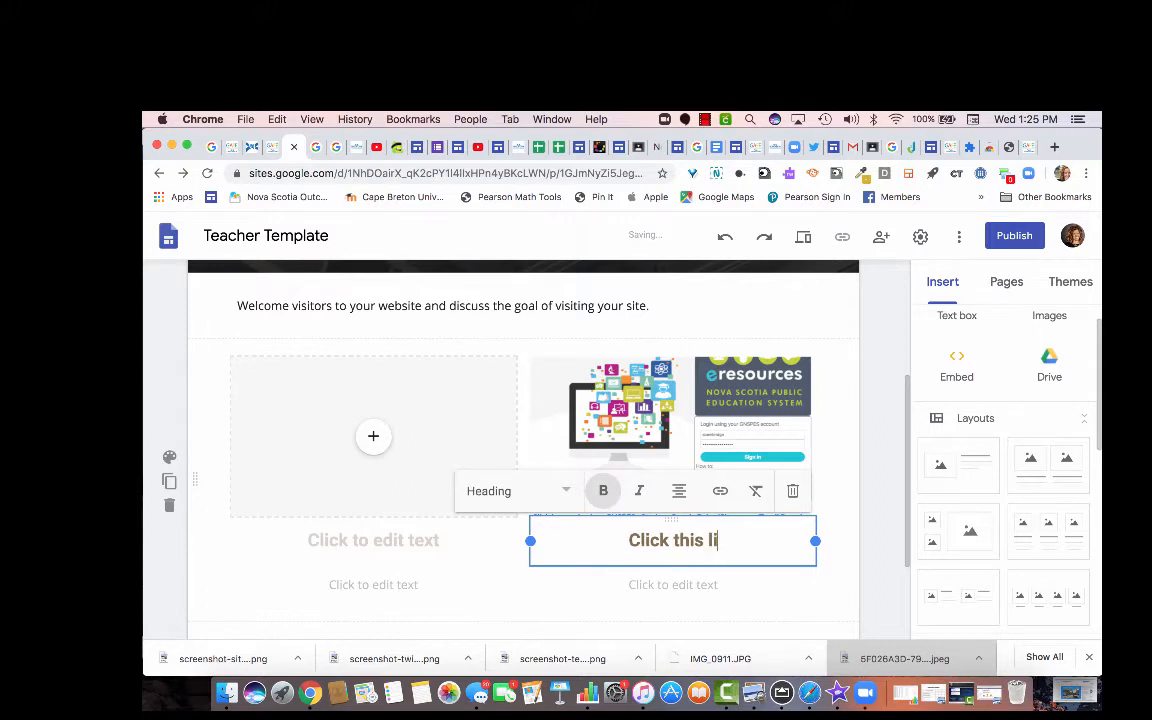
type("nk to logi")
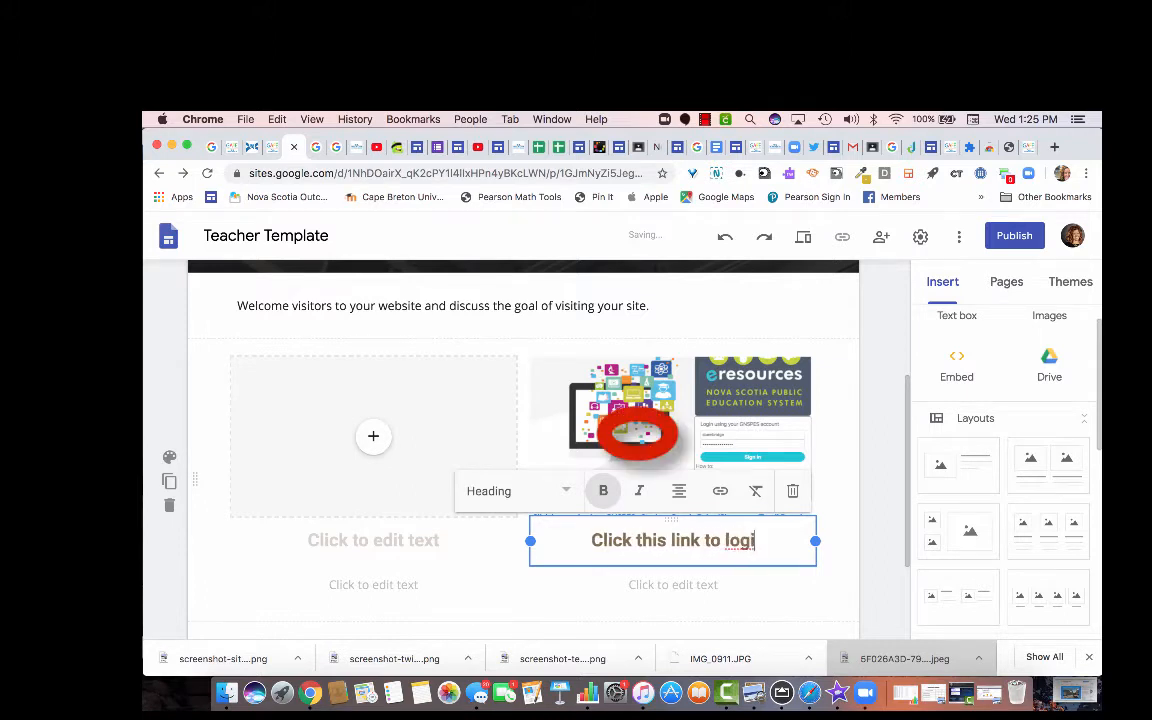
type("n to GNSPEW")
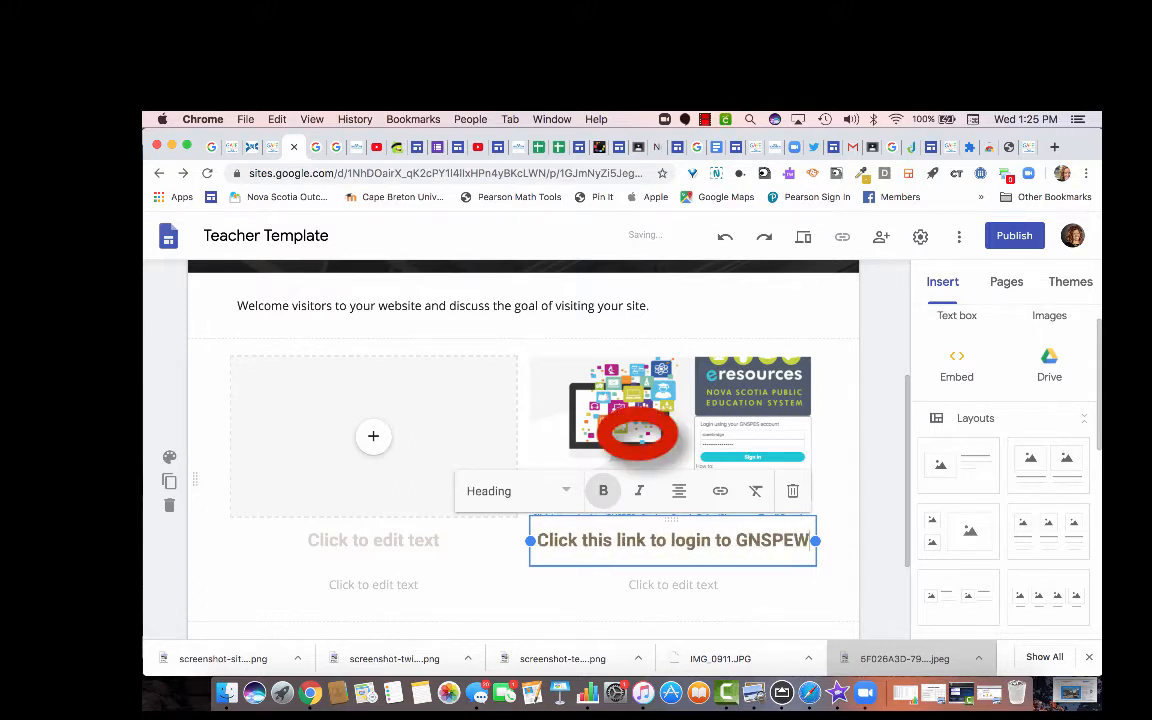
key("BackSpace")
type("S")
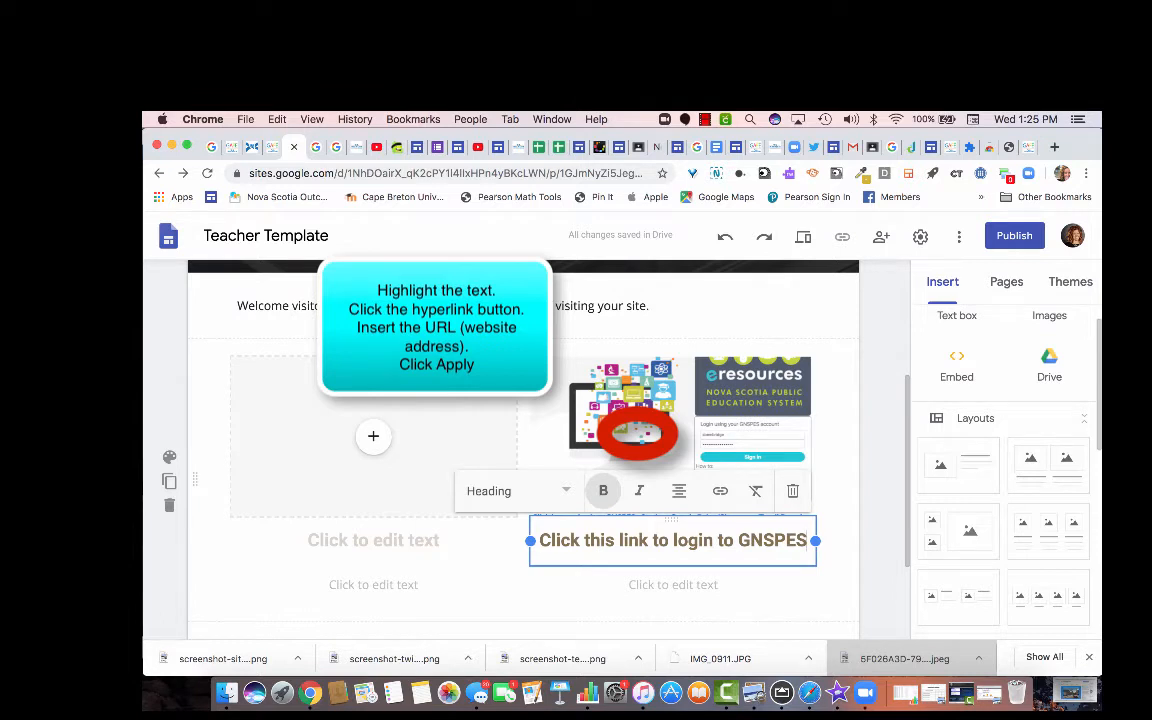
Link the whole heading text to gnspes.ca.
key("super+a")
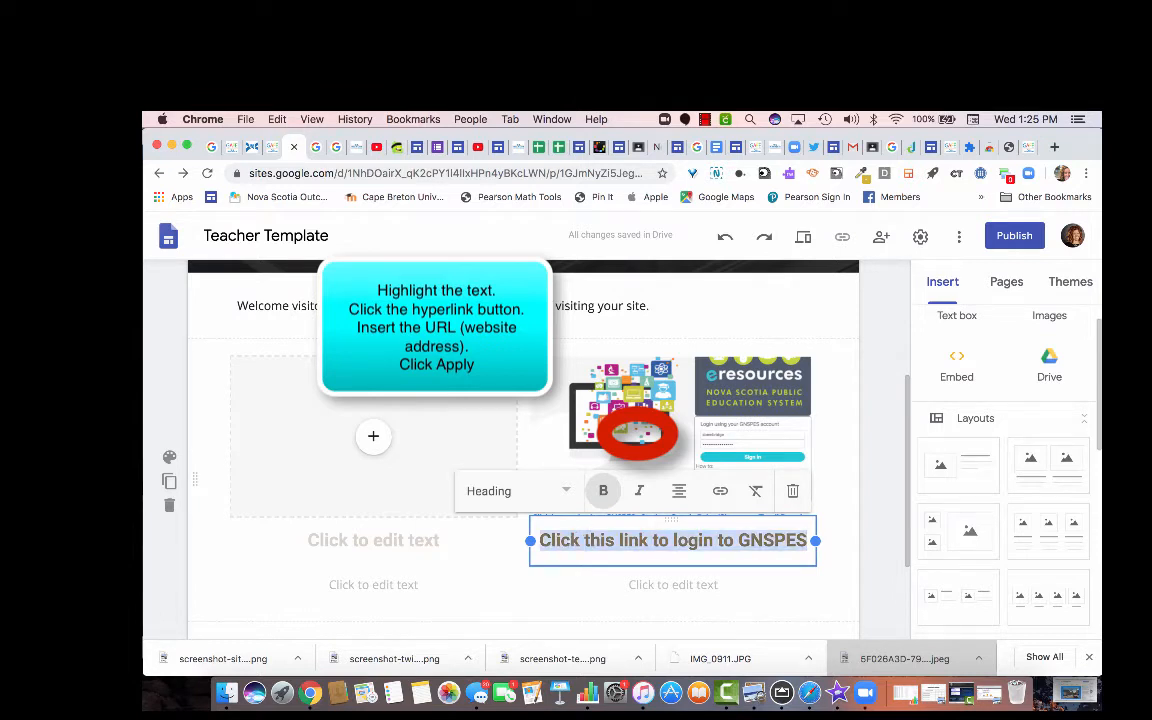
left_click(720, 490)
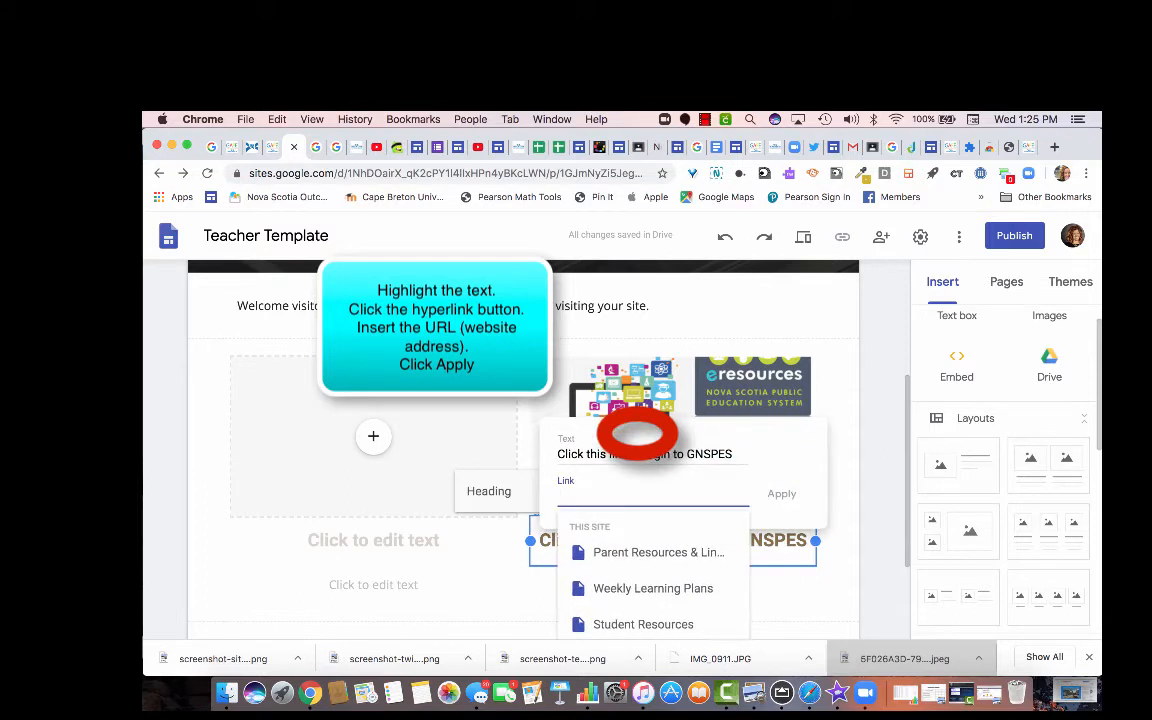
type("G")
key("BackSpace")
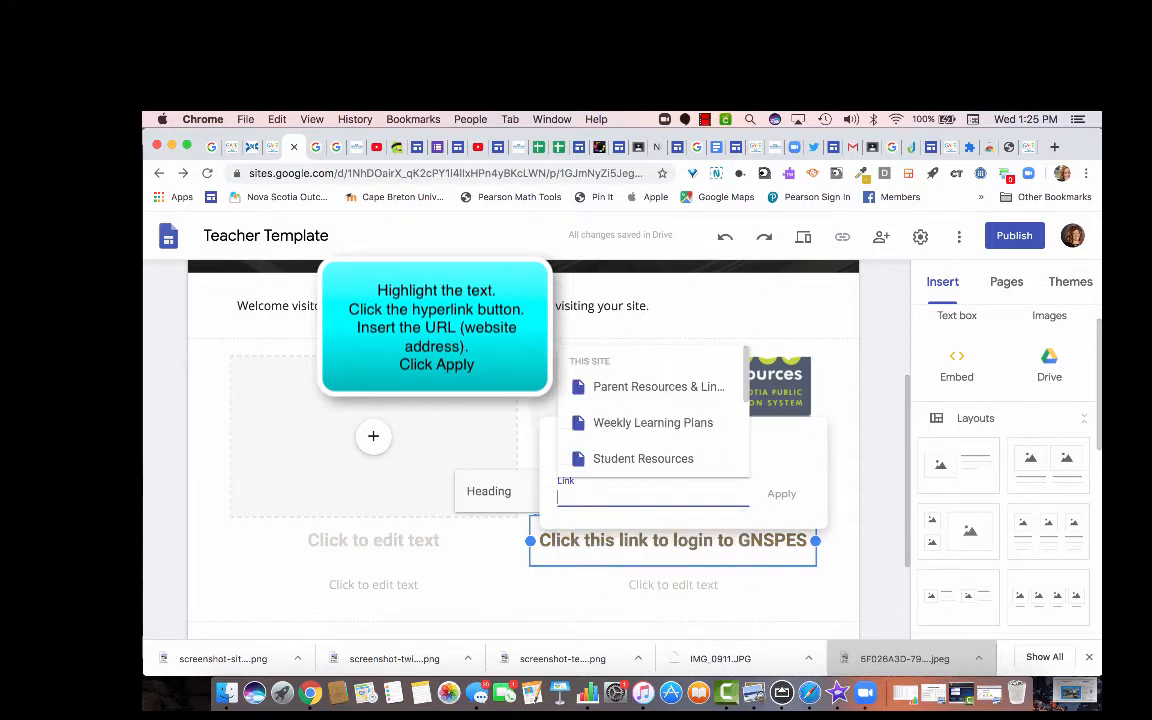
type("gnspes.ca")
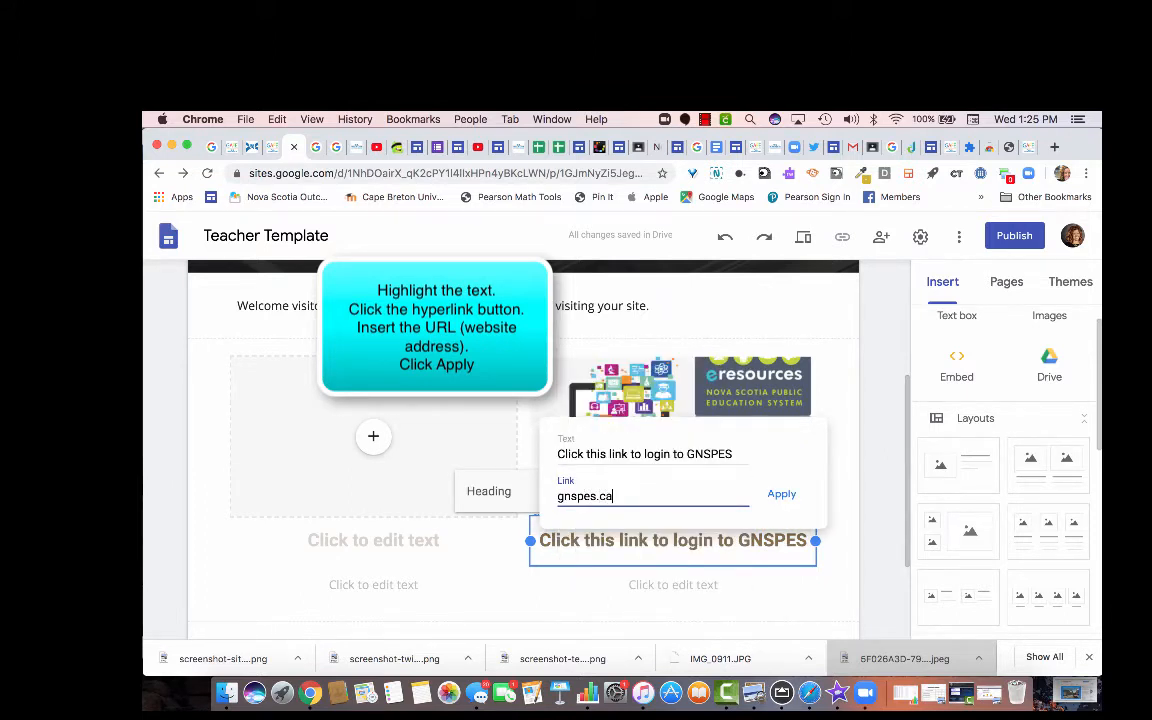
key("Return")
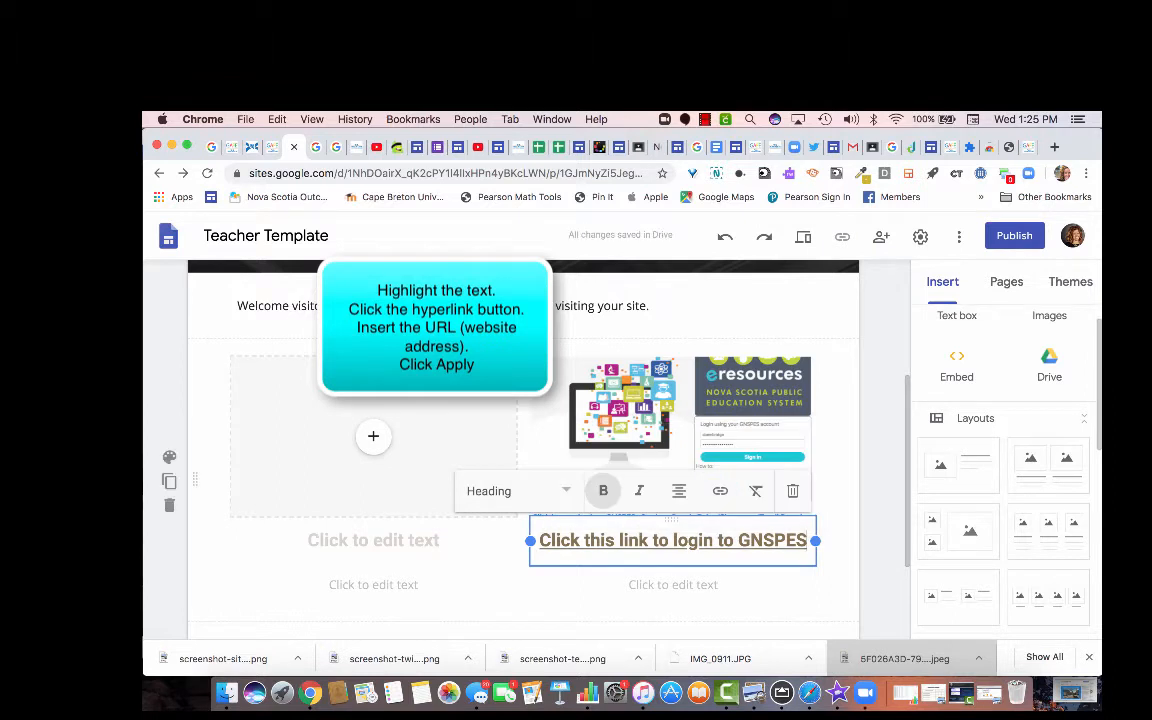
Link the GNSPES screenshot image to gnspes.ca.
left_click(640, 380)
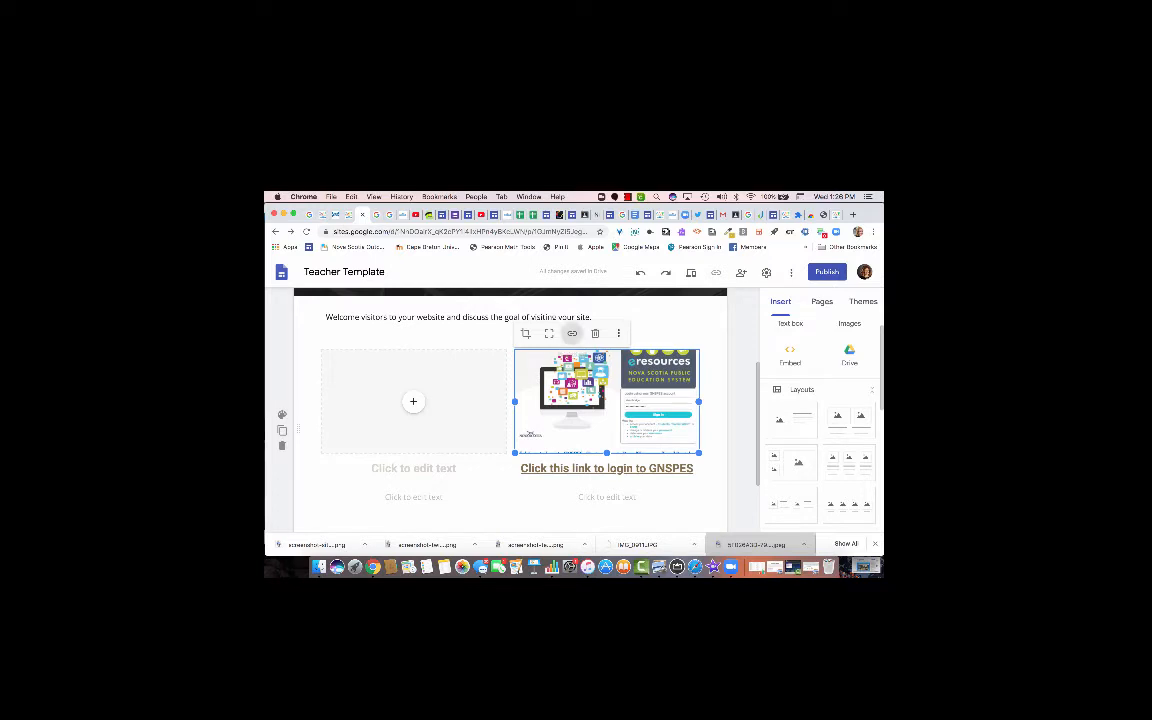
left_click(572, 333)
type("gnspes.ca")
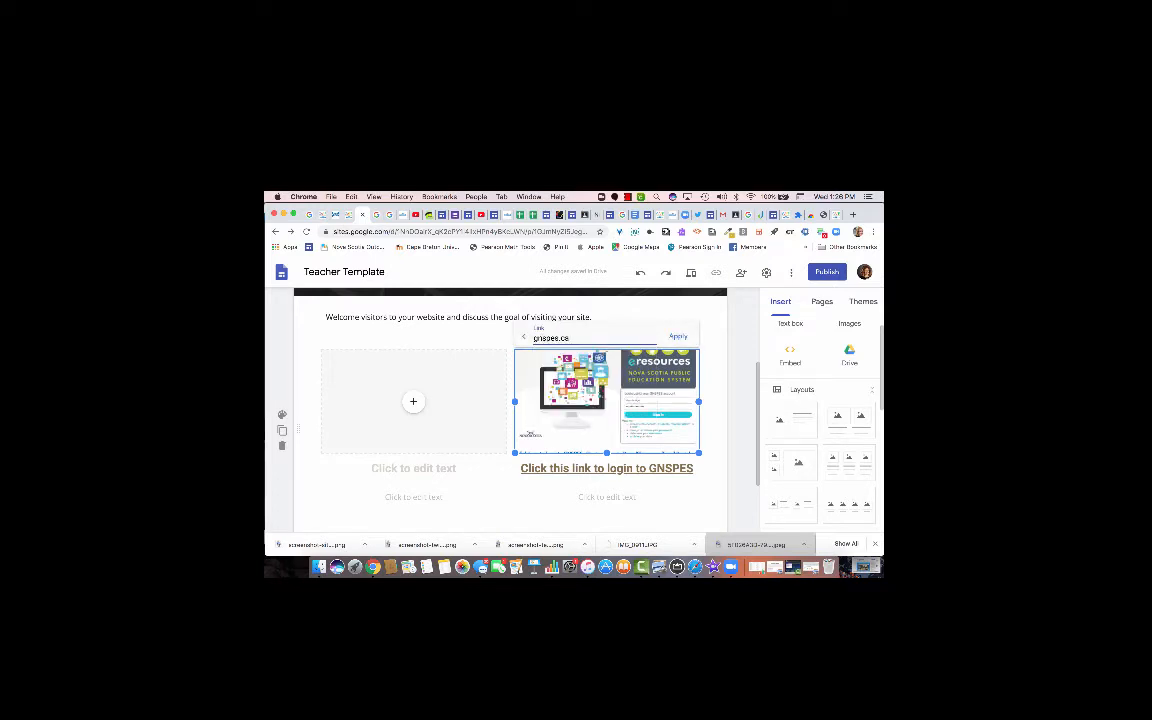
key("Return")
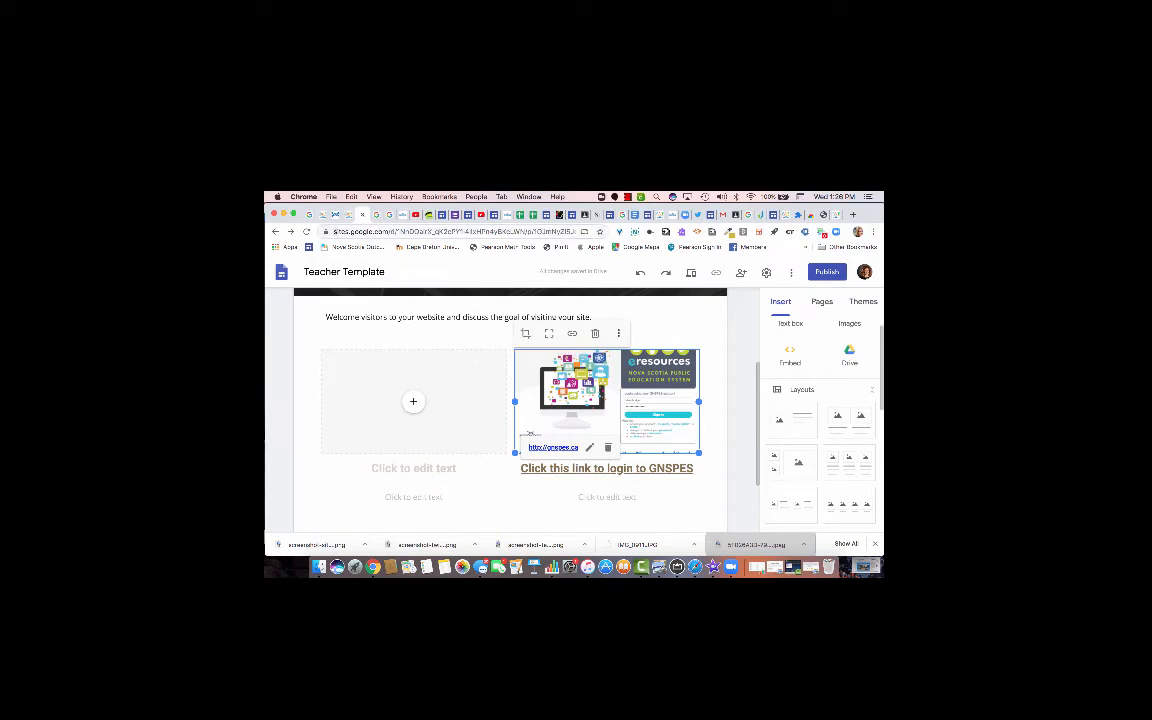
Copy the site's web address and paste it into the image's link.
left_click(453, 231)
right_click(415, 232)
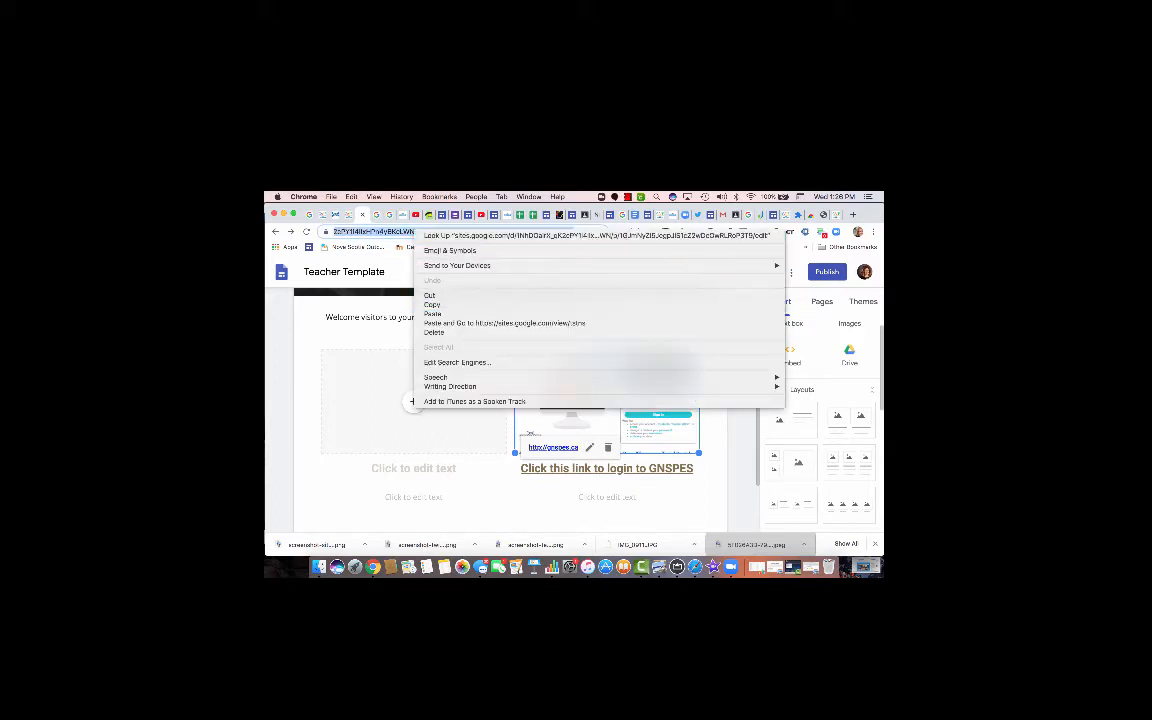
left_click(440, 304)
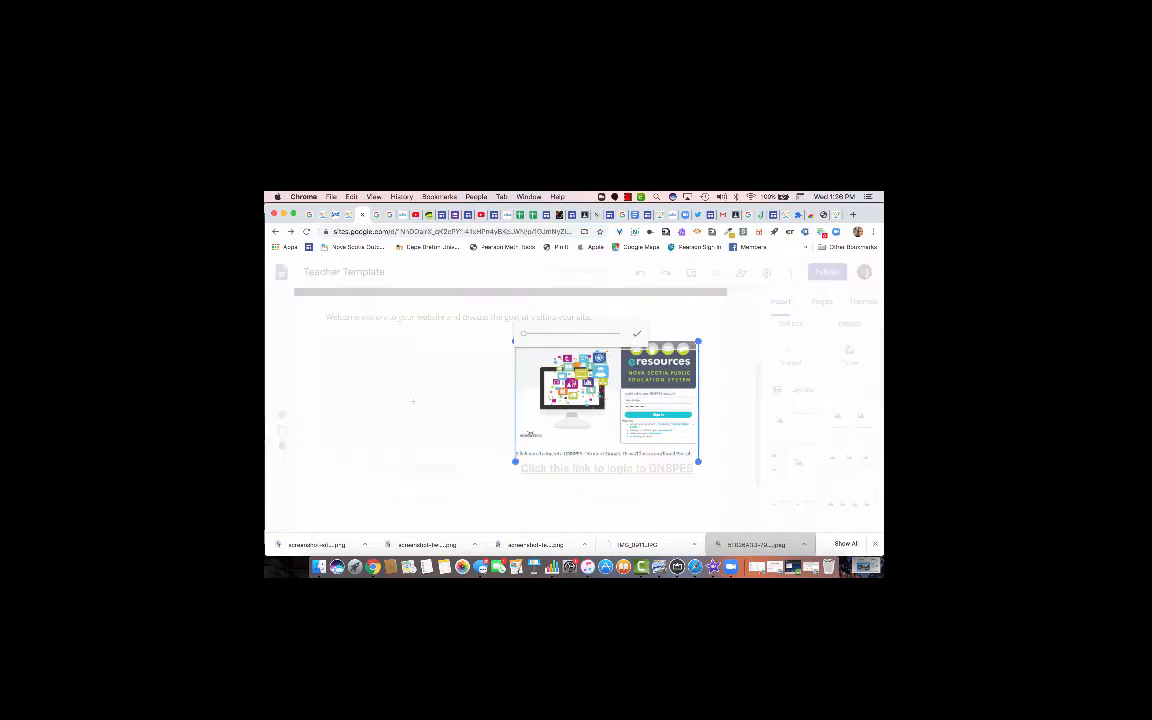
left_click(637, 333)
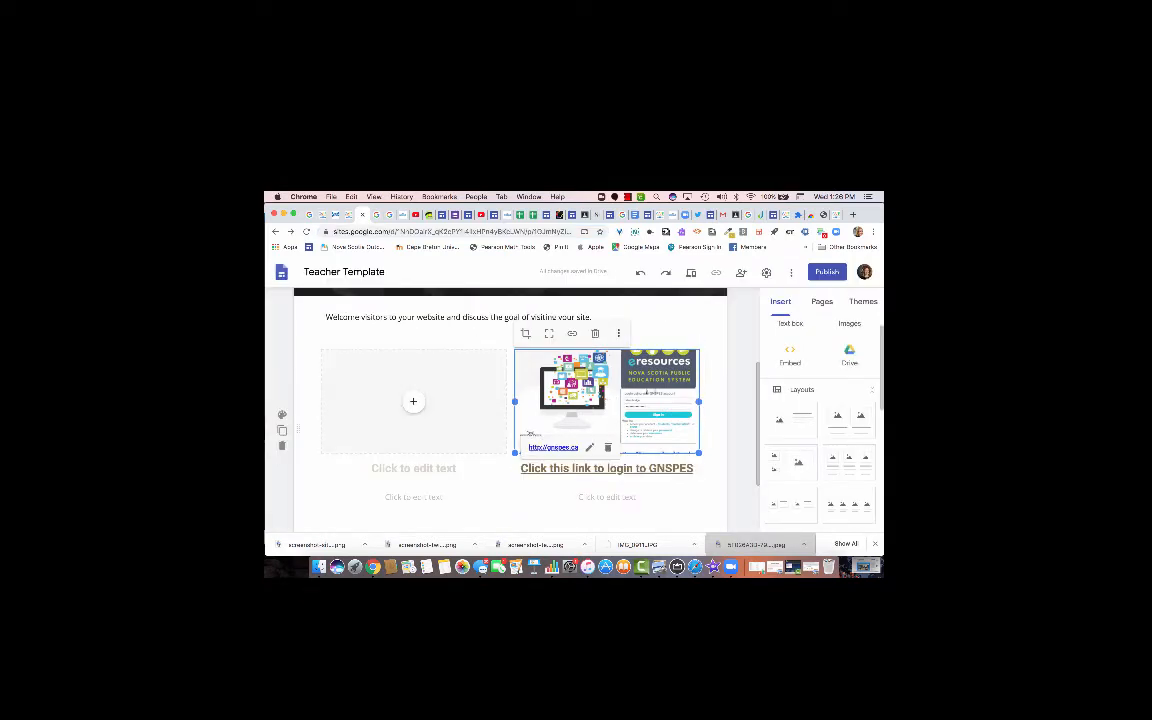
left_click(572, 333)
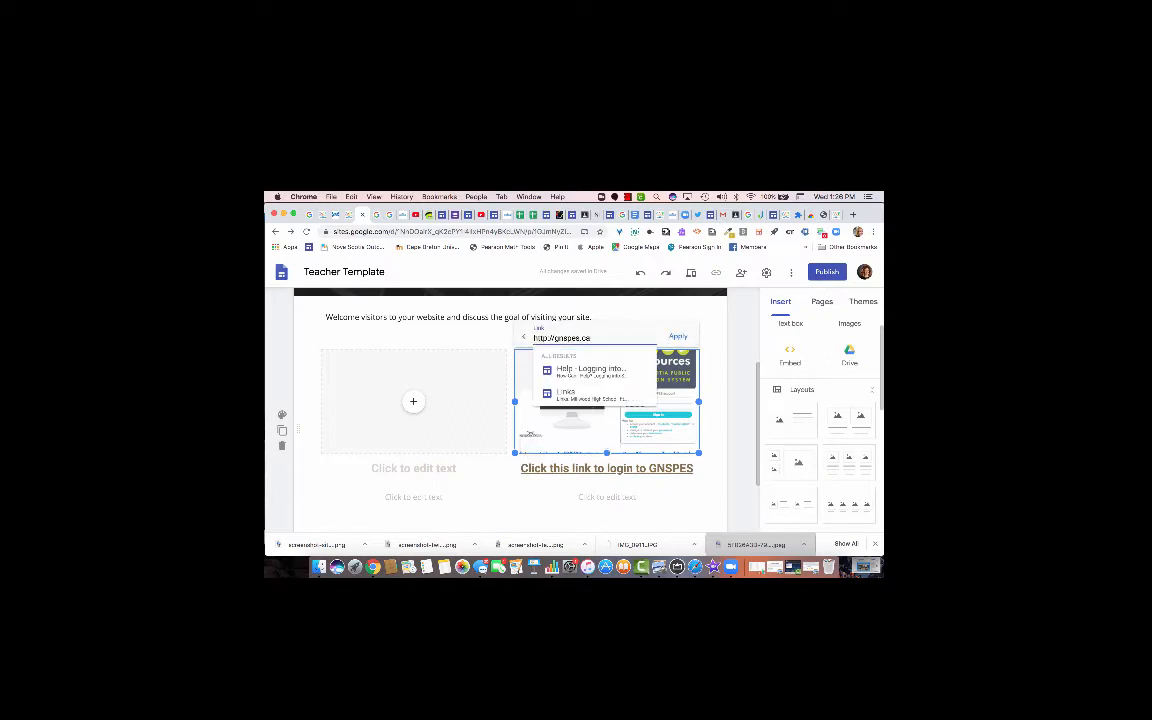
right_click(585, 338)
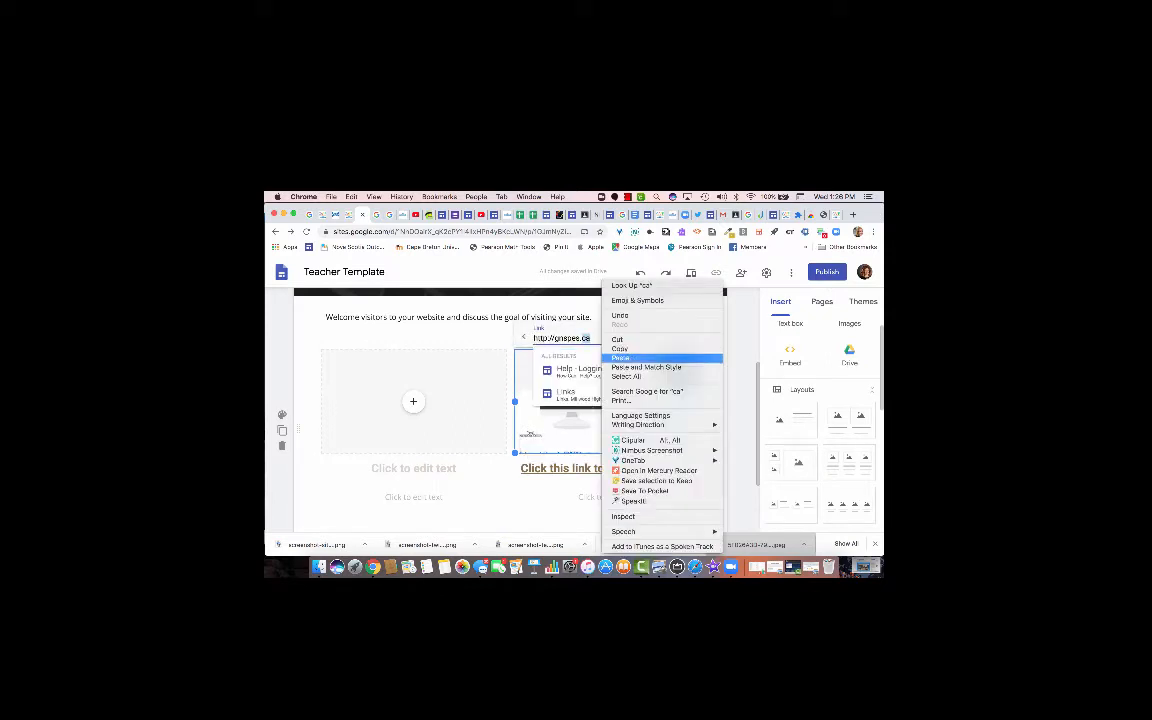
left_click(621, 358)
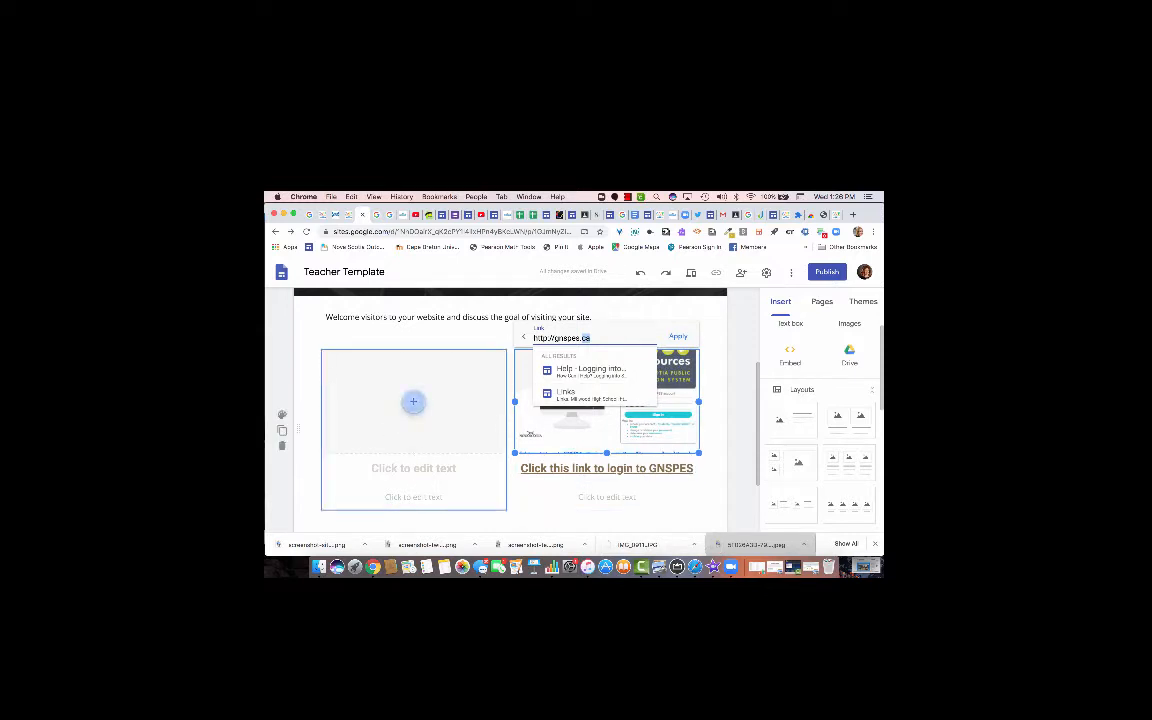
left_click(413, 401)
Select the empty left section and bring up the Google Drive file picker.
left_click(413, 401)
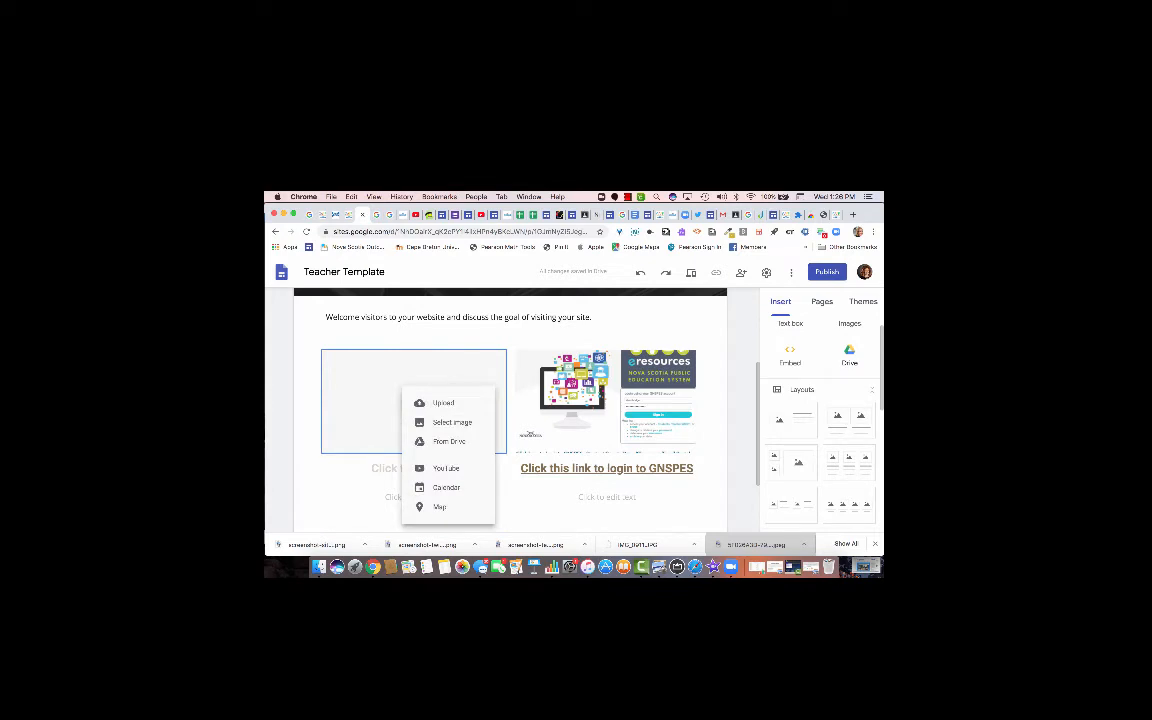
left_click(396, 398)
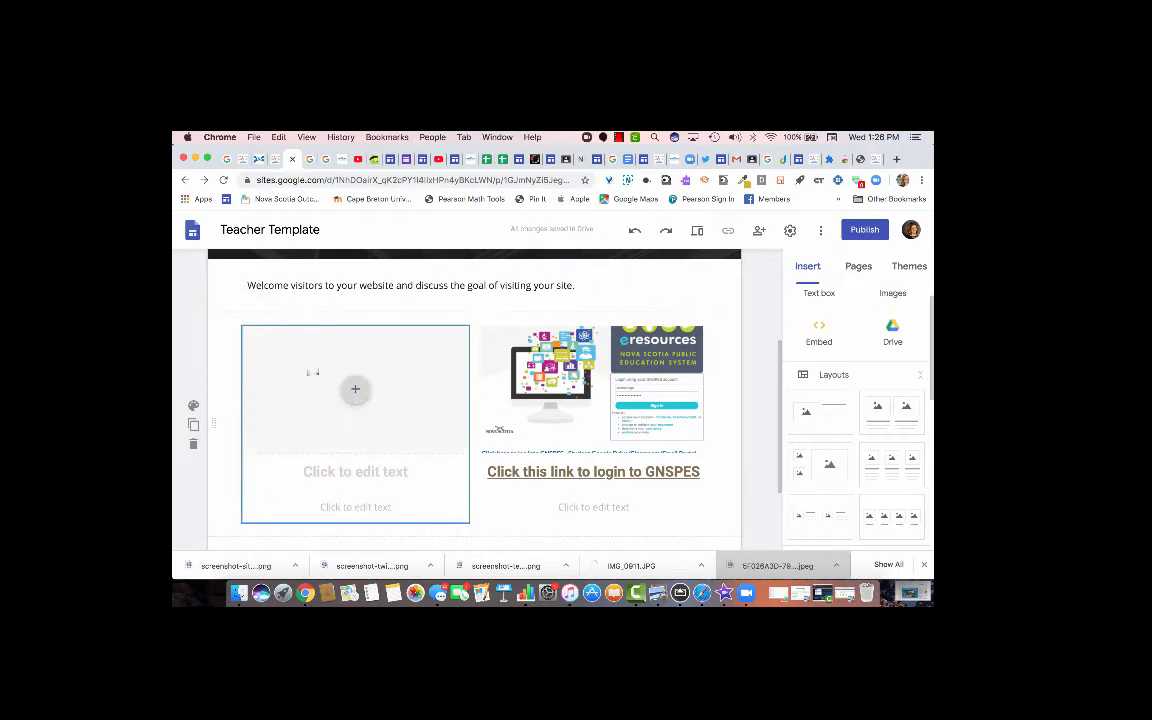
left_click(311, 372)
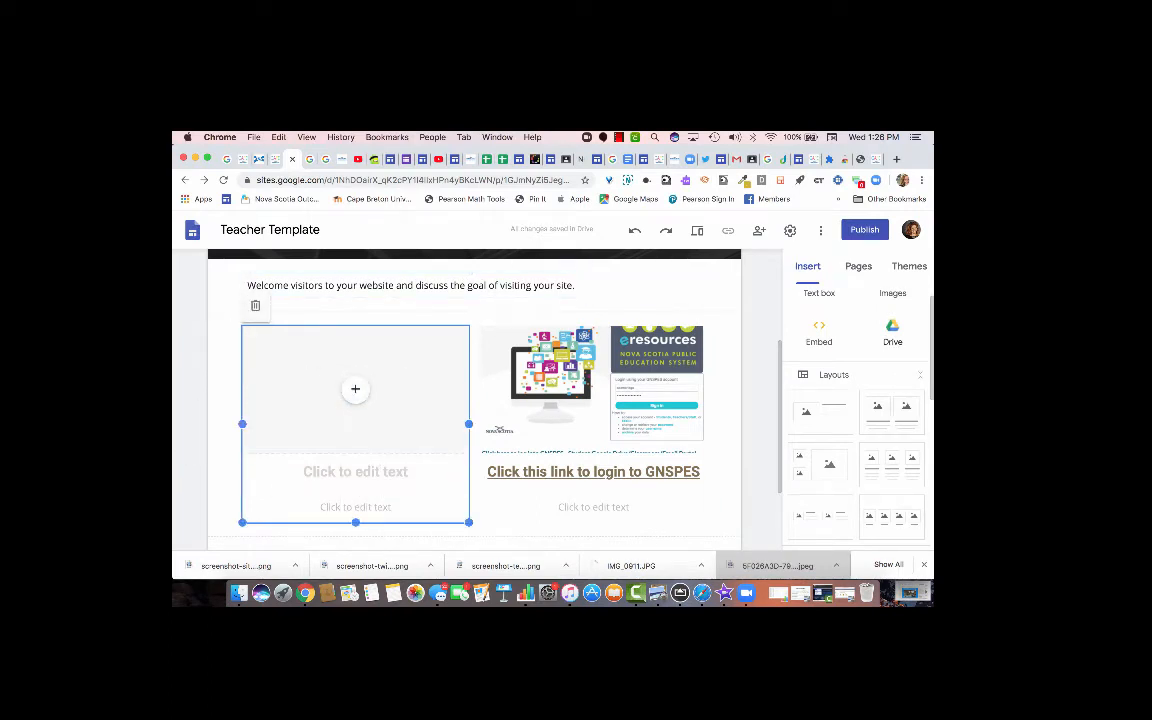
left_click(892, 333)
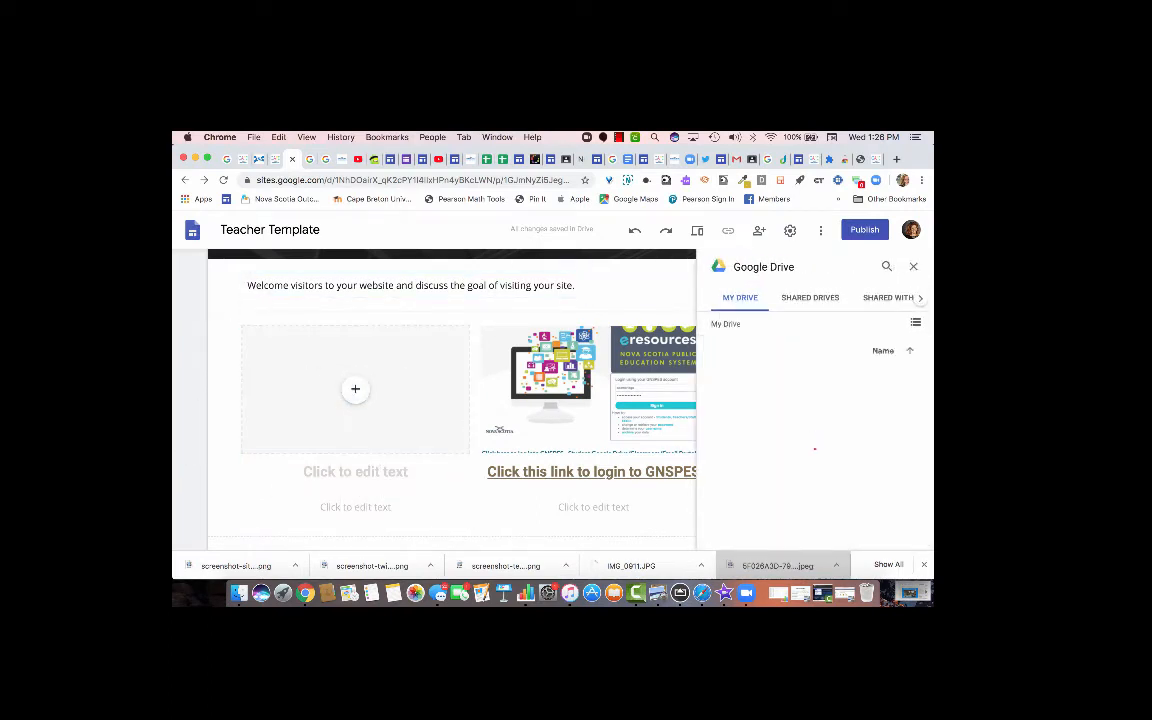
left_click(887, 266)
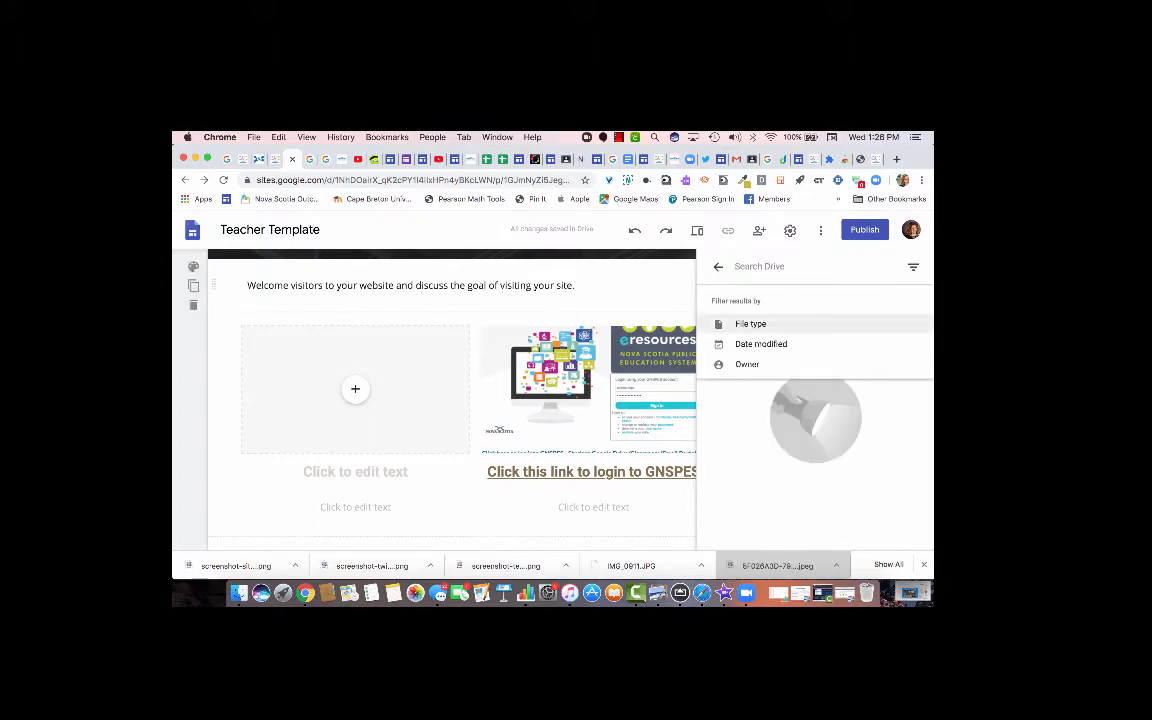
key("Escape")
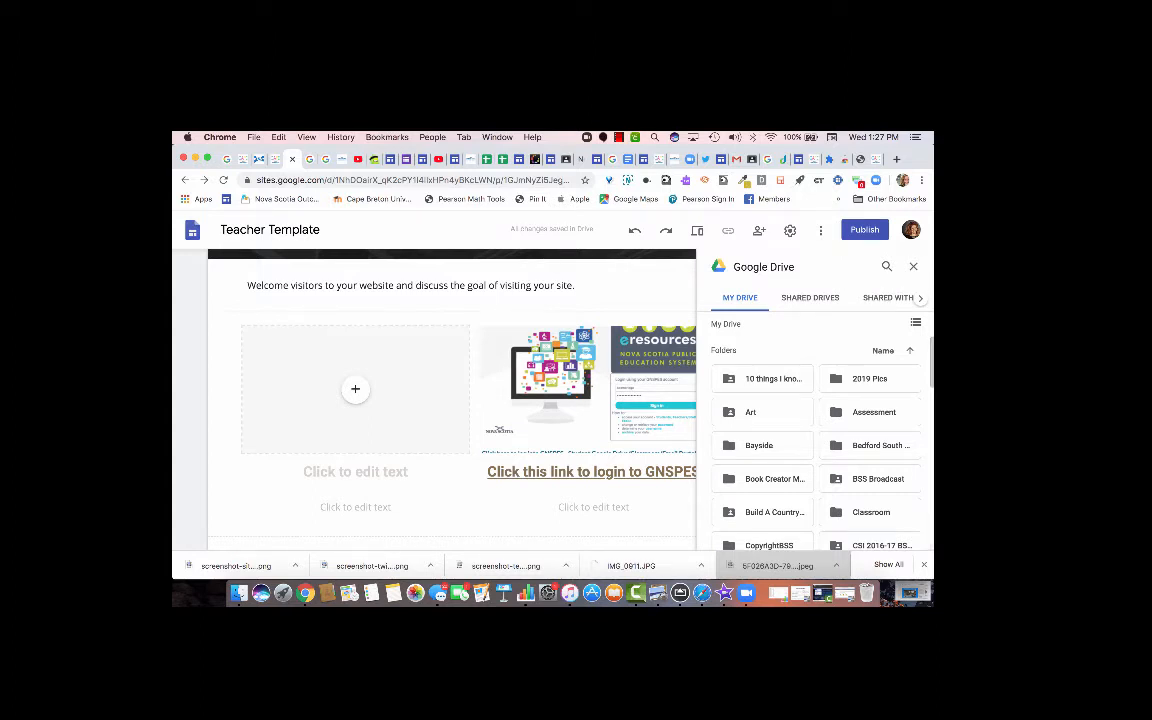
Insert the What Good Readers Do slide deck from recent Drive files.
scroll(815, 297, "right", 5)
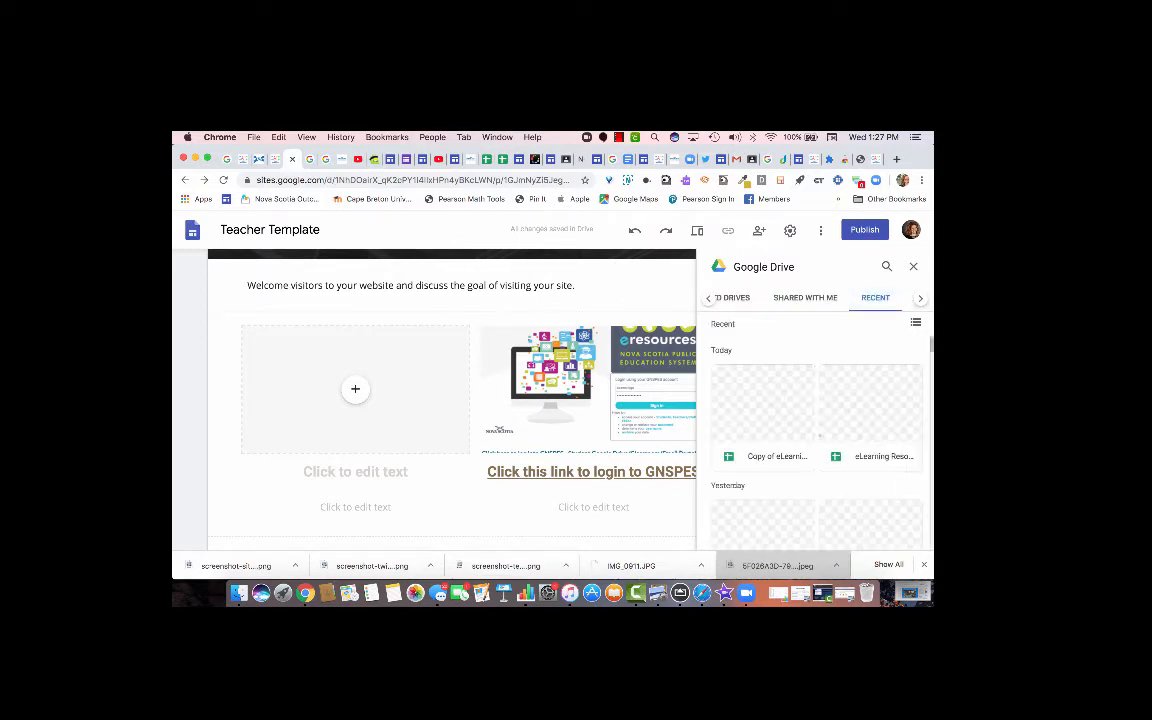
scroll(815, 430, "down", 5)
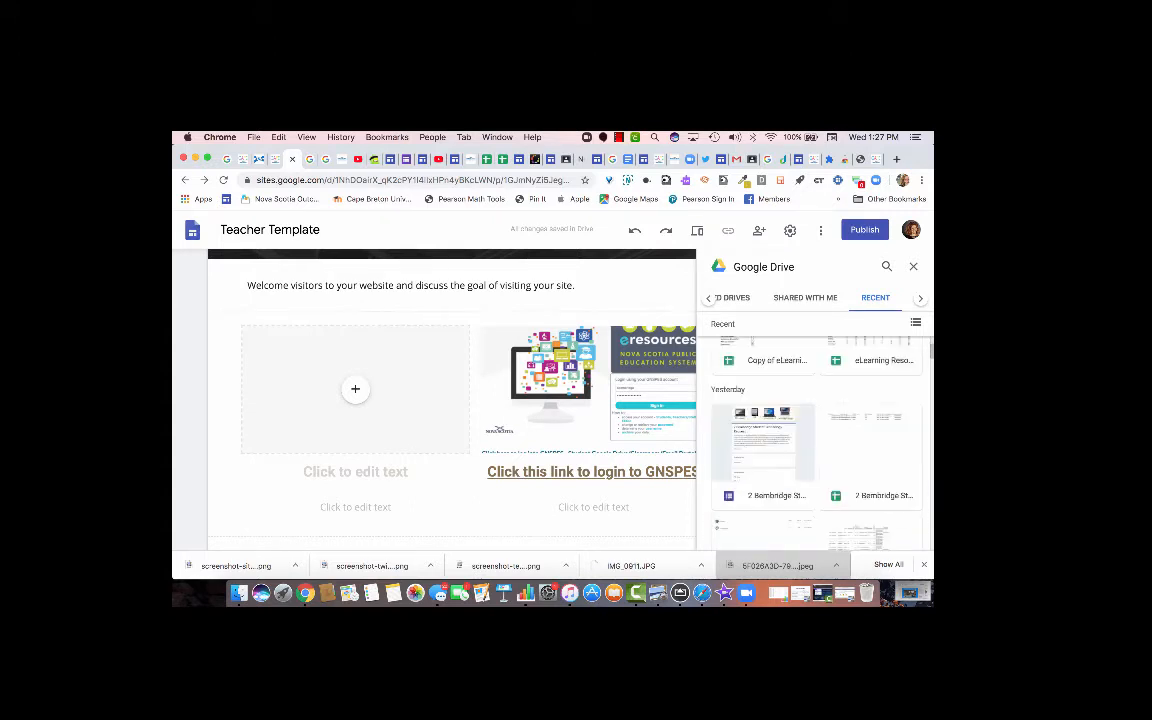
scroll(815, 430, "down", 3)
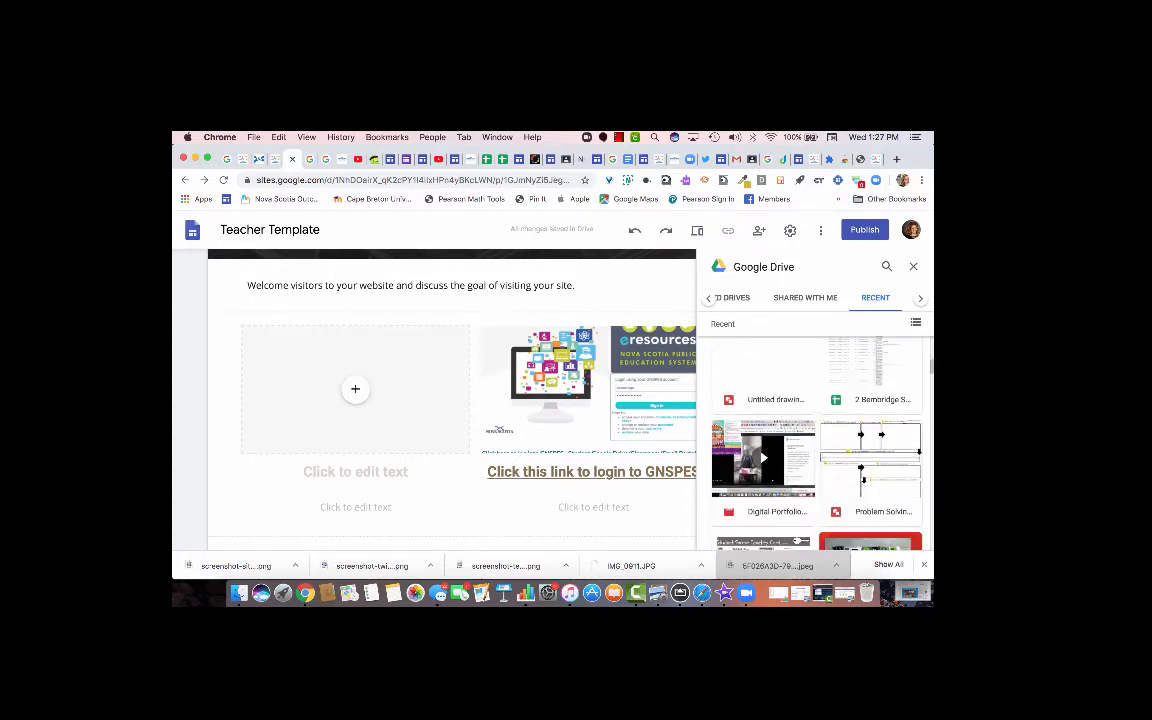
scroll(815, 440, "down", 6)
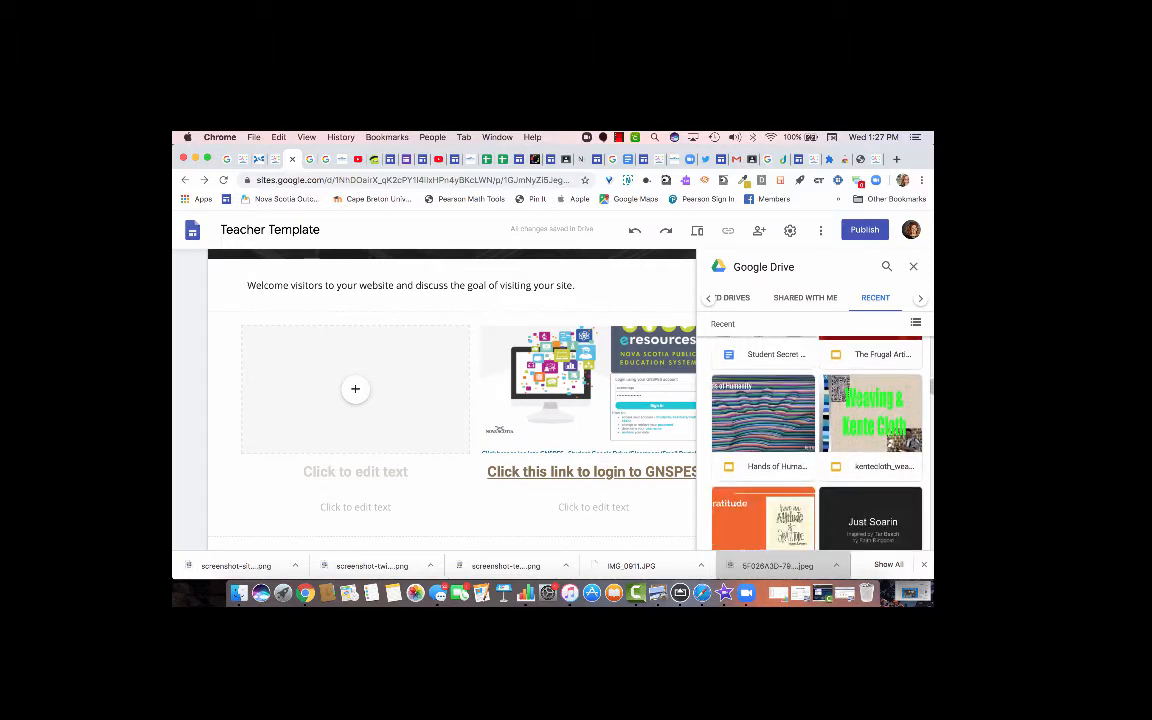
scroll(815, 440, "down", 6)
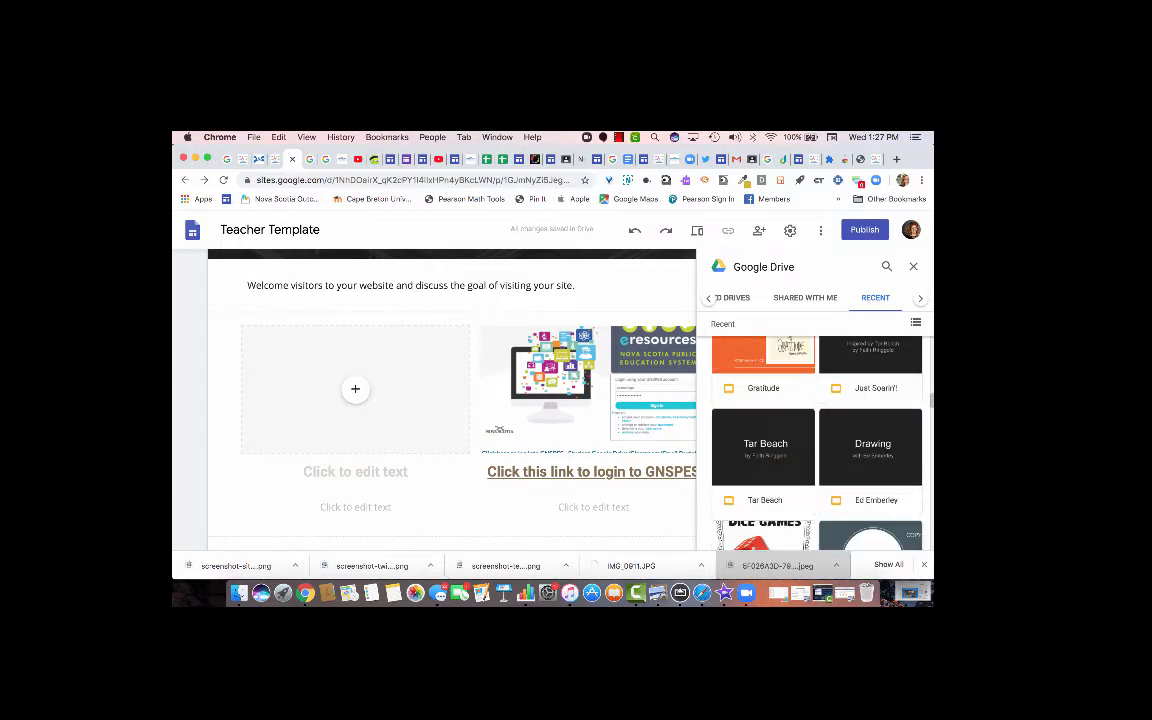
scroll(816, 440, "down", 2)
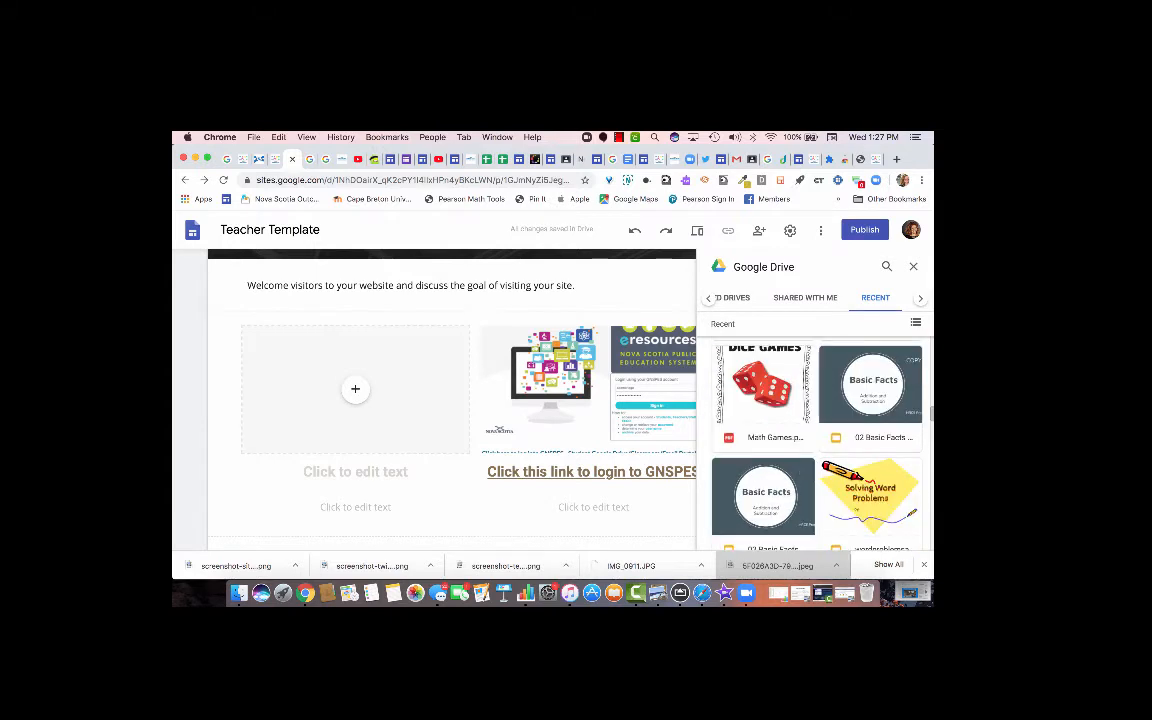
scroll(816, 440, "down", 2)
scroll(816, 440, "down", 4)
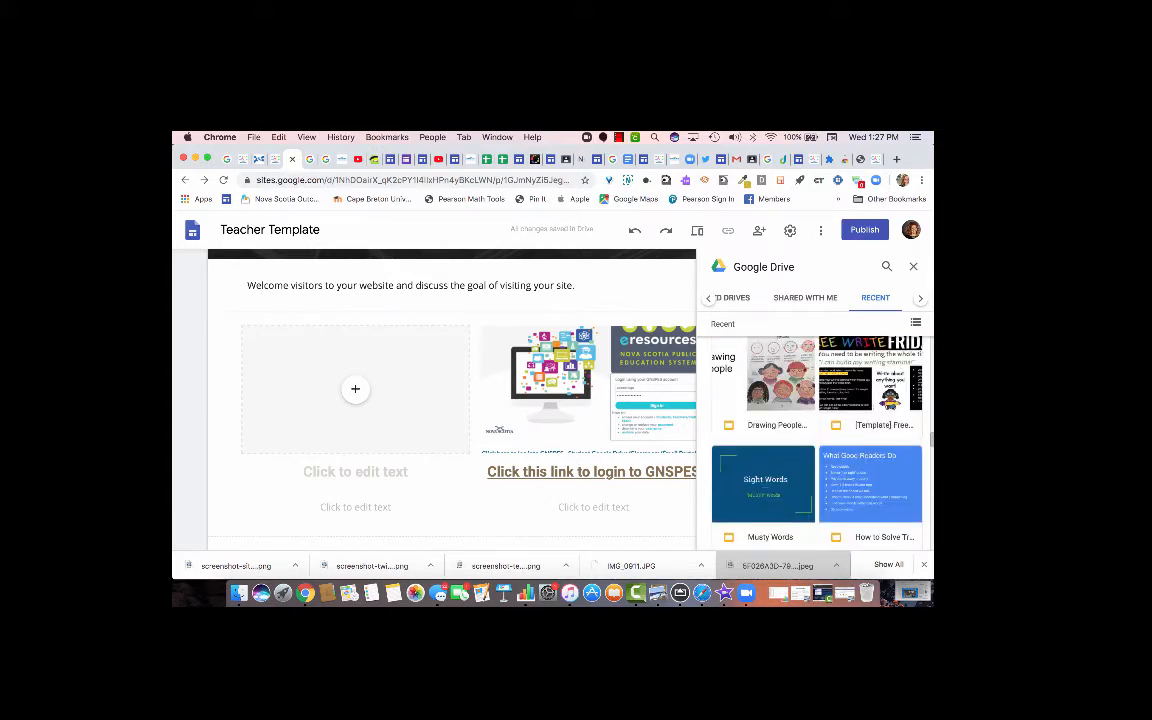
left_click(764, 484)
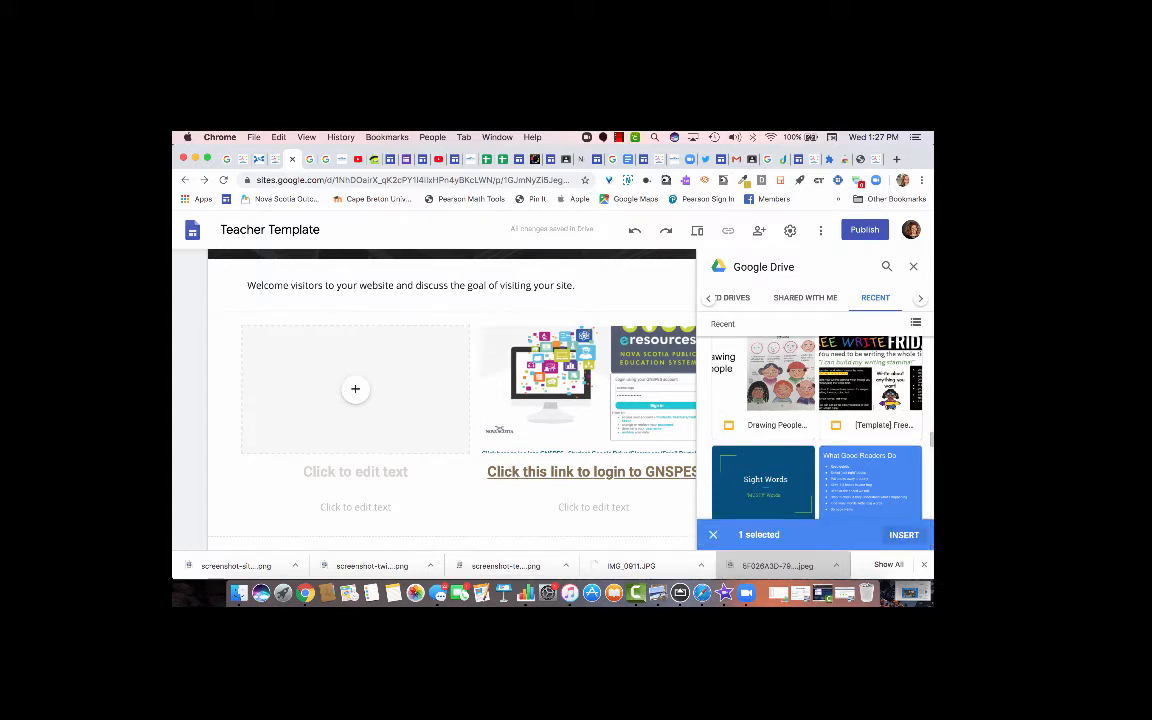
left_click(904, 535)
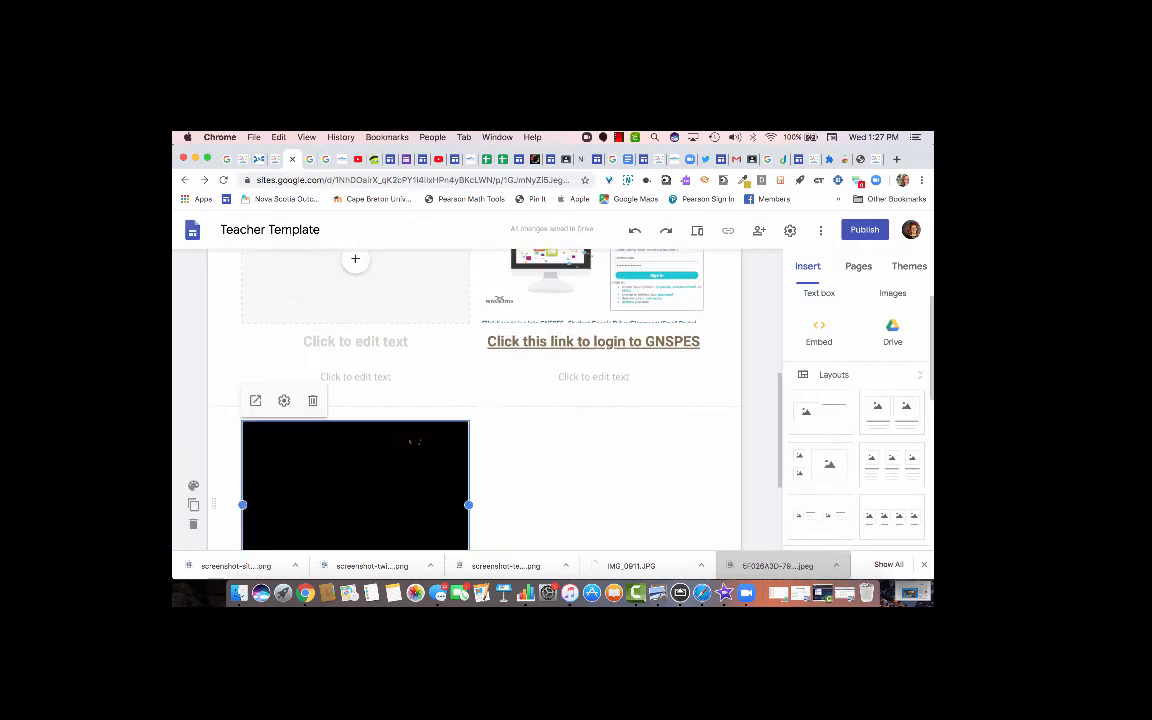
Move the embedded deck into the empty left column beside the GNSPES image, then open it in a new tab.
left_click_drag(378, 434, 310, 427)
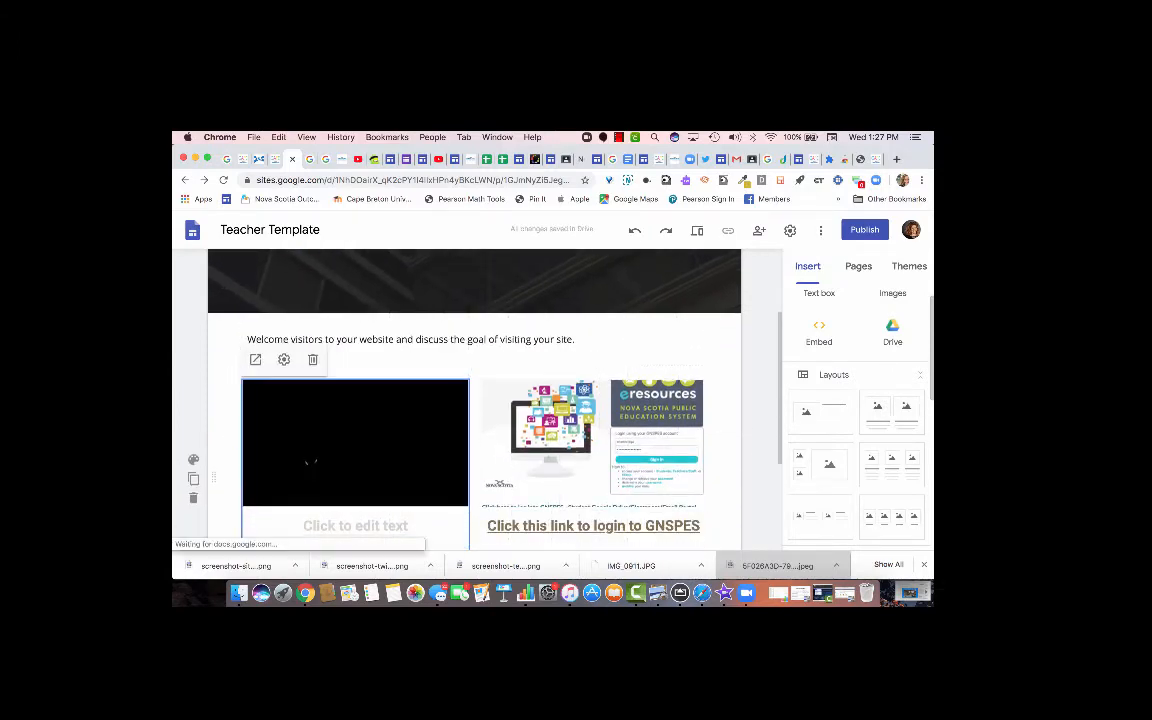
scroll(475, 400, "down", 3)
mouse_move(250, 274)
left_mouse_down()
mouse_move(226, 296)
mouse_move(246, 274)
left_mouse_up()
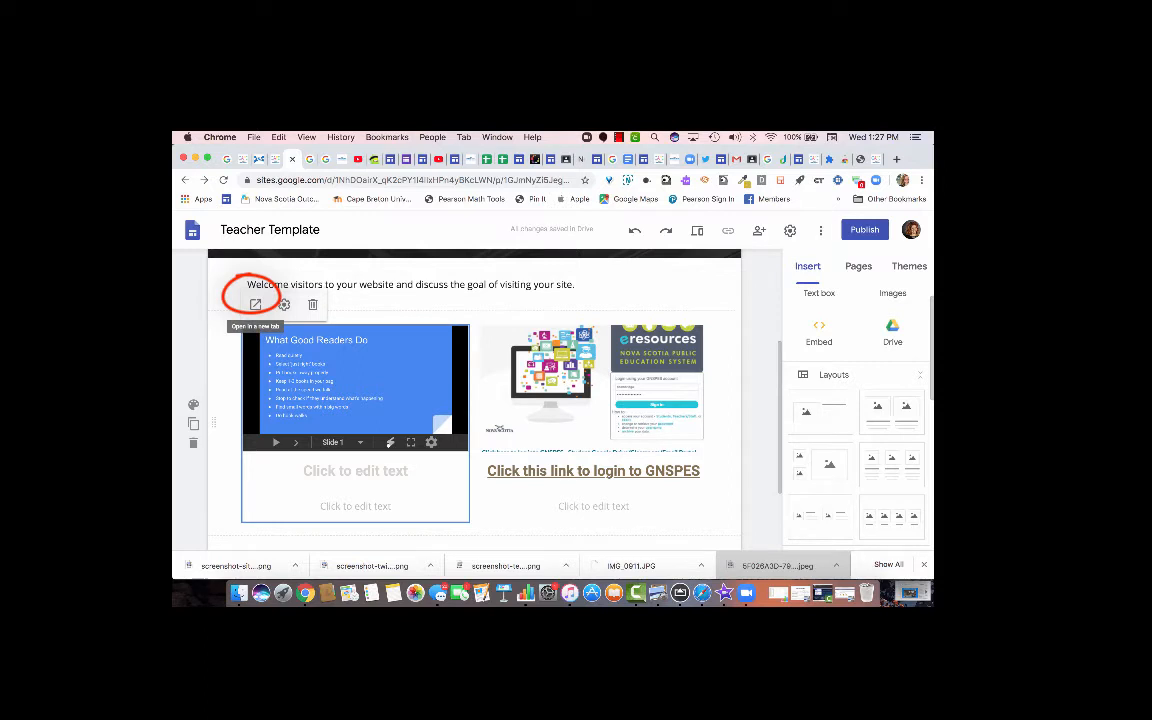
left_click(255, 304)
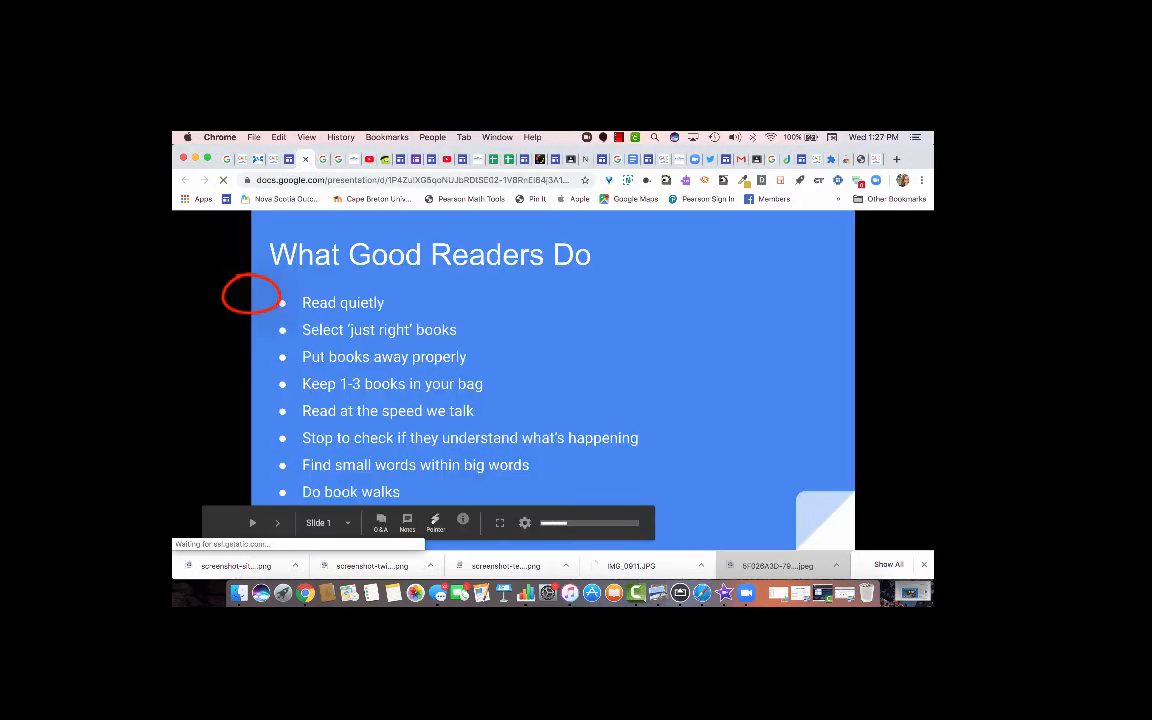
Switch the How to Solve Tricky Words deck from viewer to editor and open its Share settings.
left_click_drag(595, 543, 590, 542)
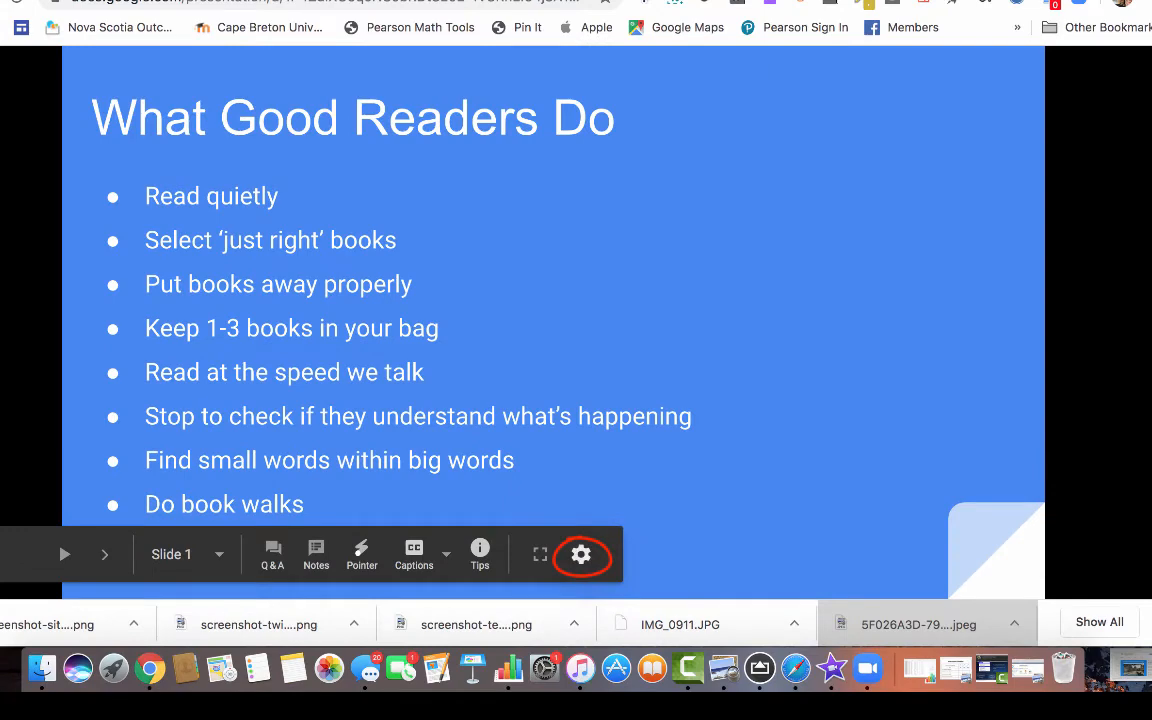
left_click(581, 554)
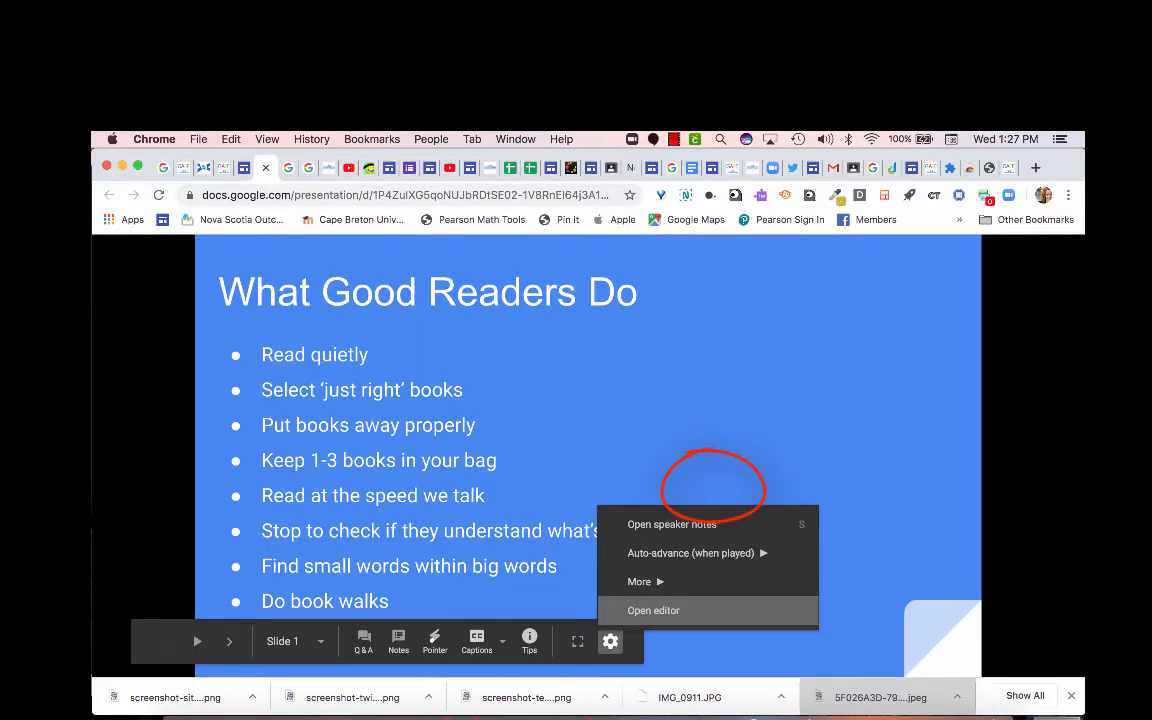
left_click(653, 610)
mouse_move(1025, 213)
left_mouse_down()
mouse_move(1003, 288)
mouse_move(1048, 232)
left_mouse_up()
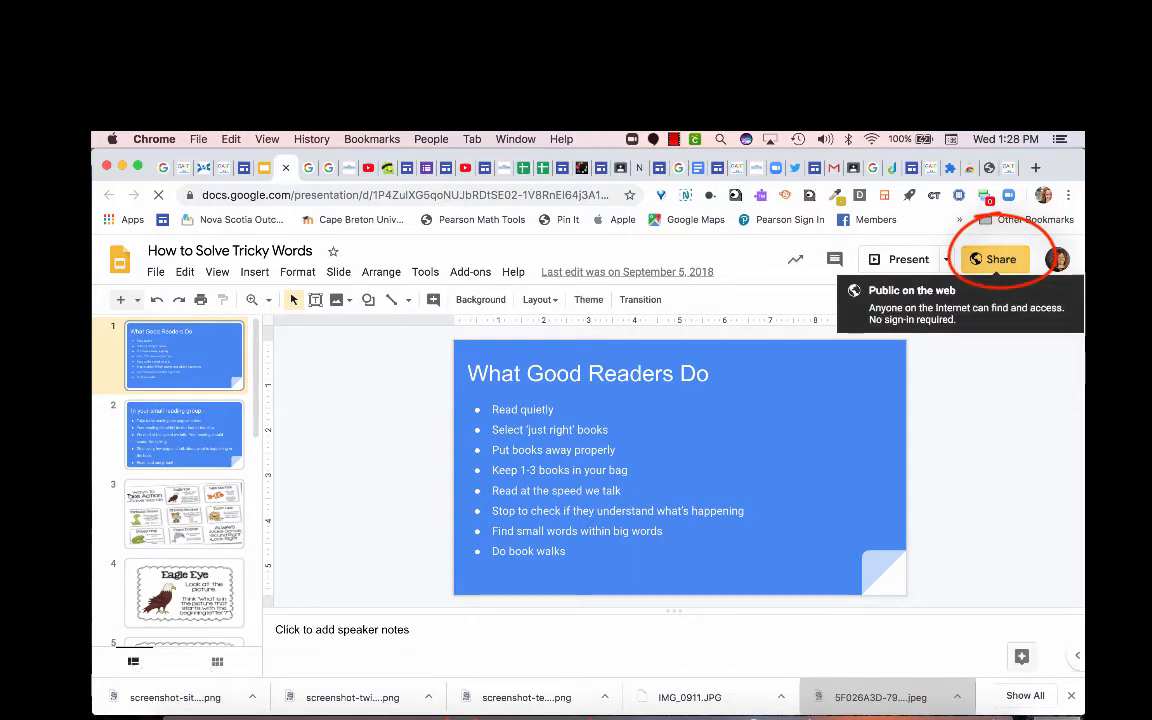
left_click(998, 259)
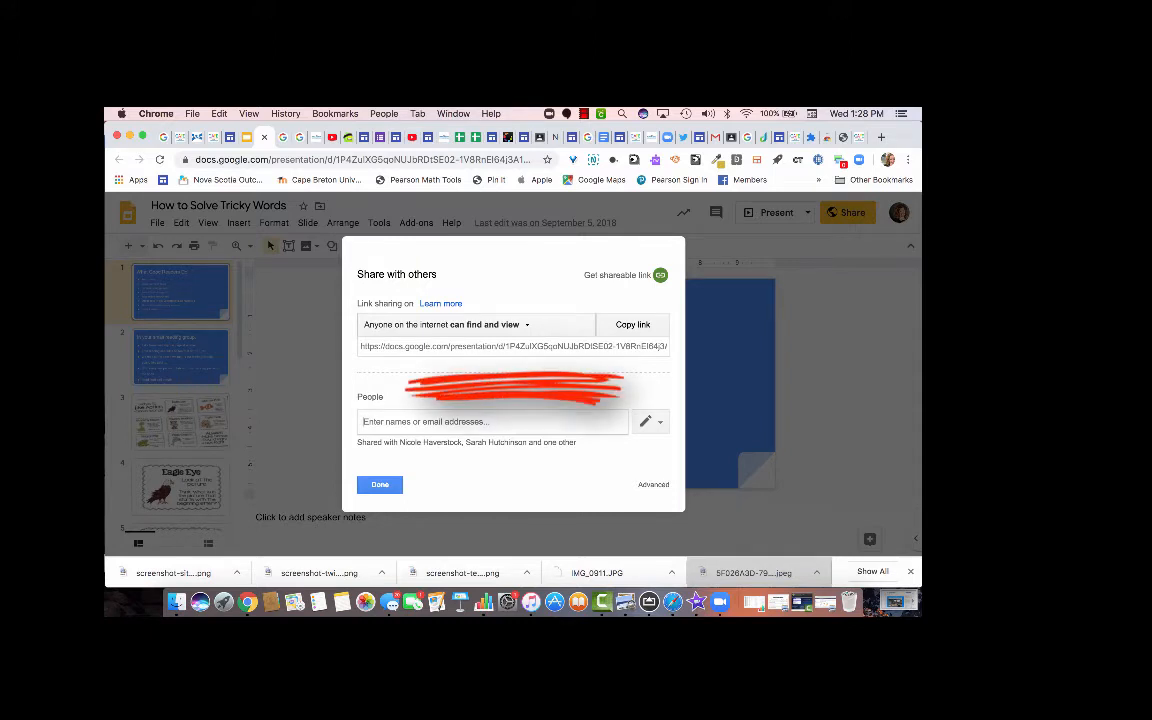
Change link access to 'Anyone at GNSPES/SEPNE with the link', save, and reopen Share to confirm.
left_click(653, 484)
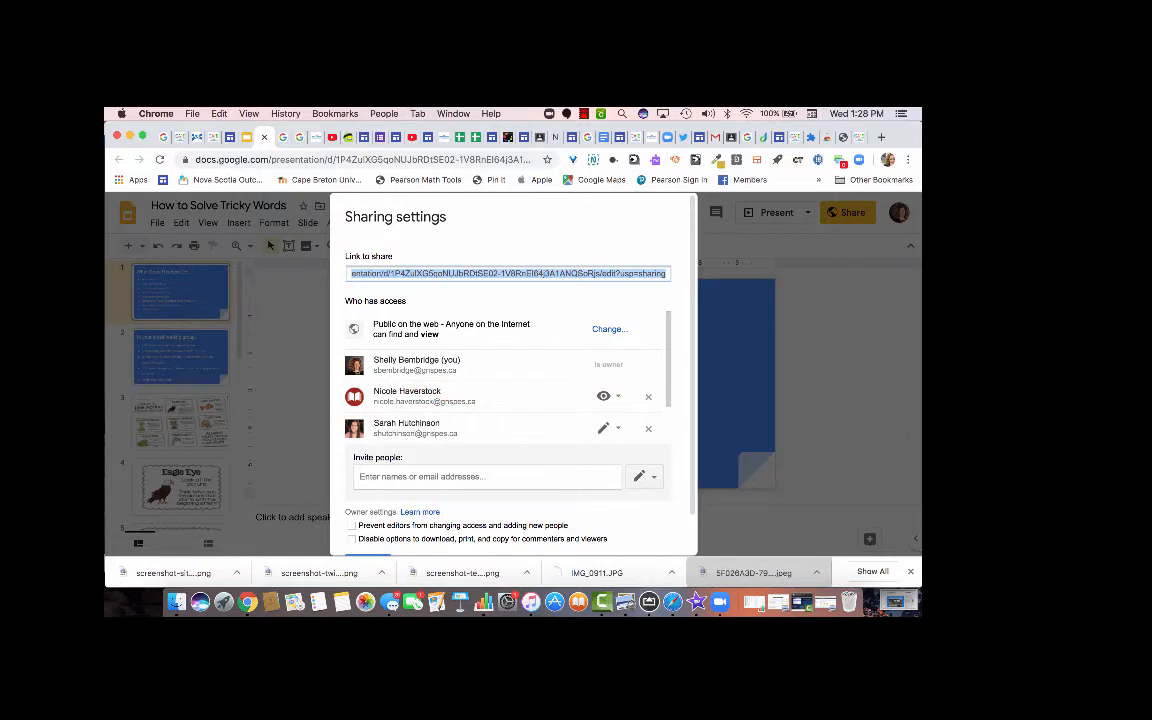
left_click(609, 329)
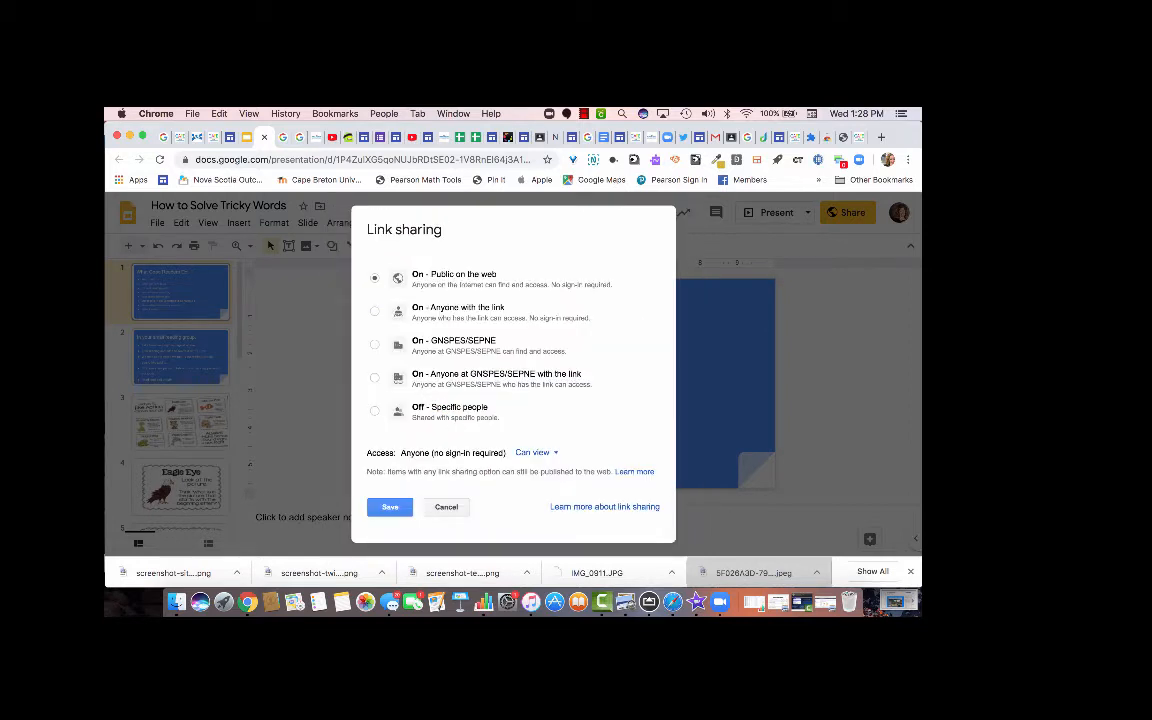
left_click(374, 377)
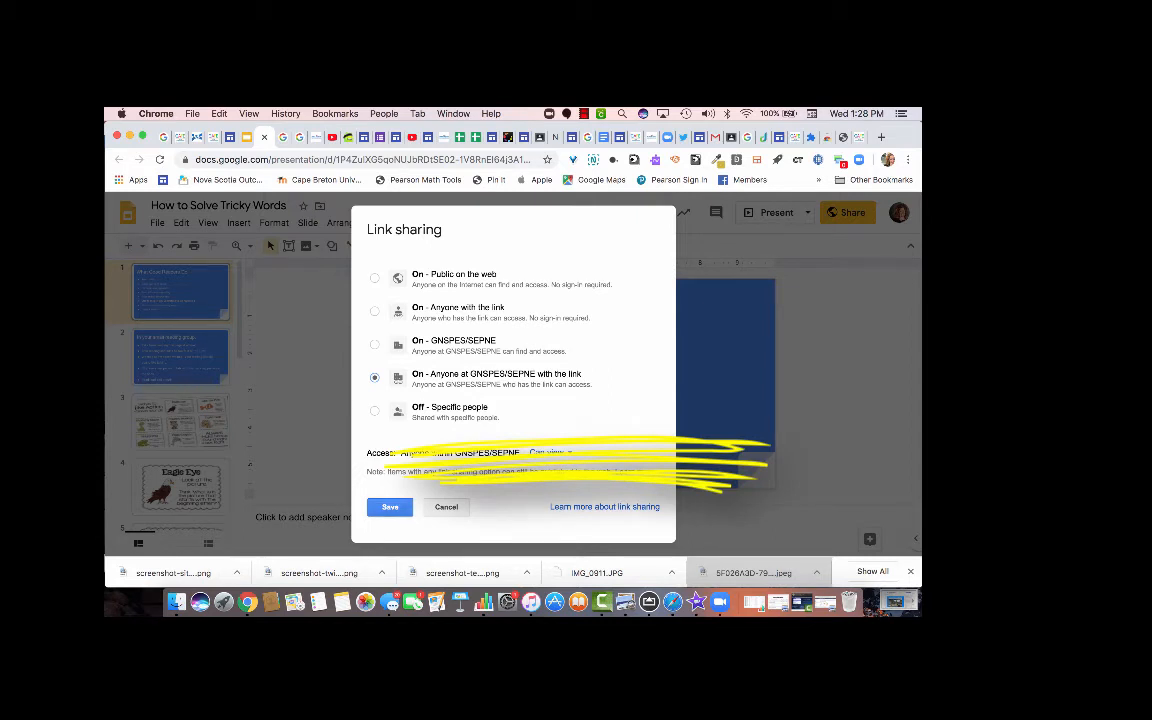
key("Return")
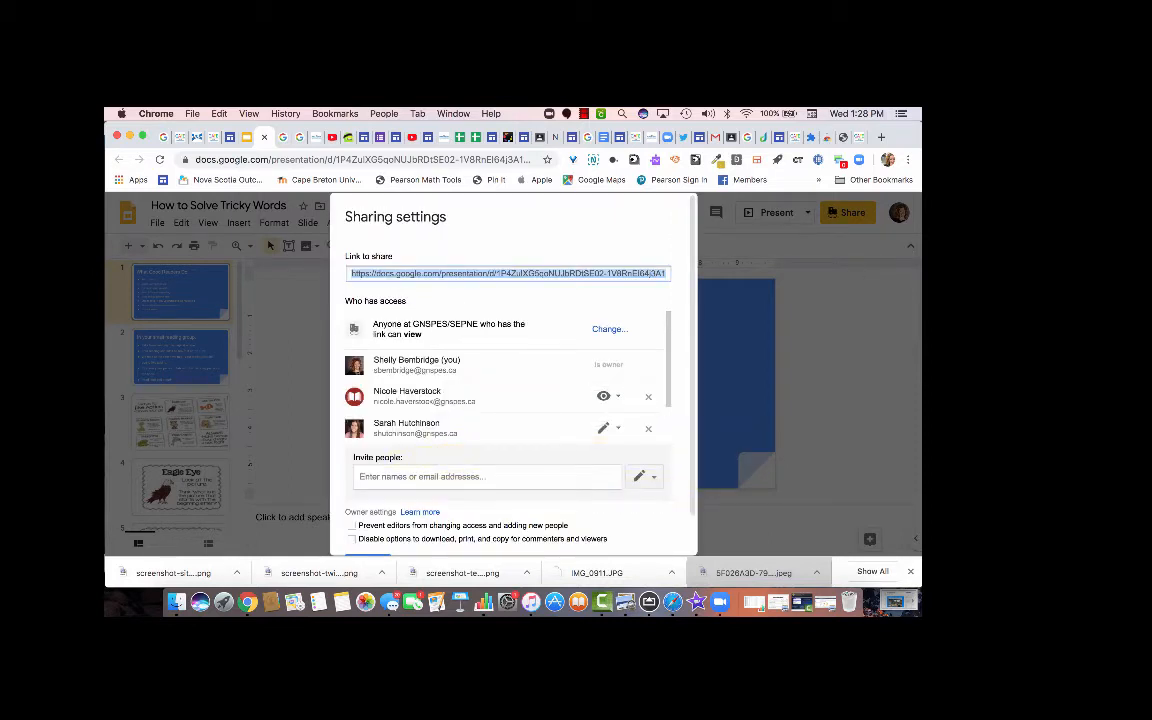
scroll(512, 400, "down", 2)
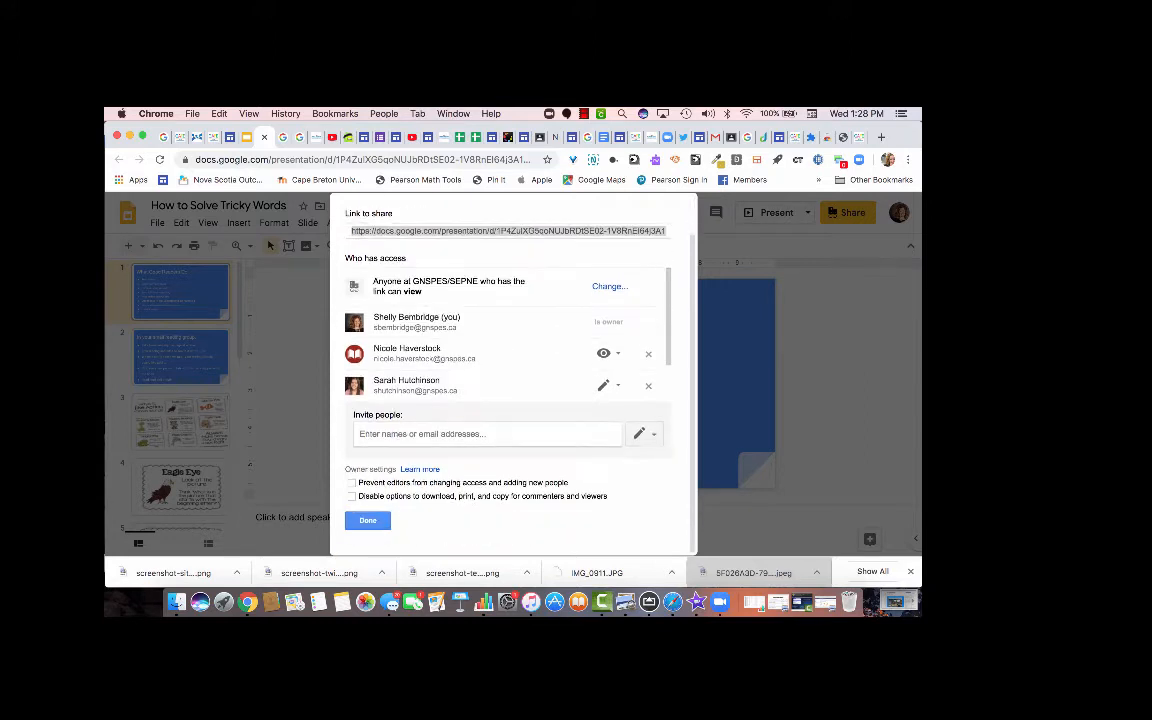
key("Escape")
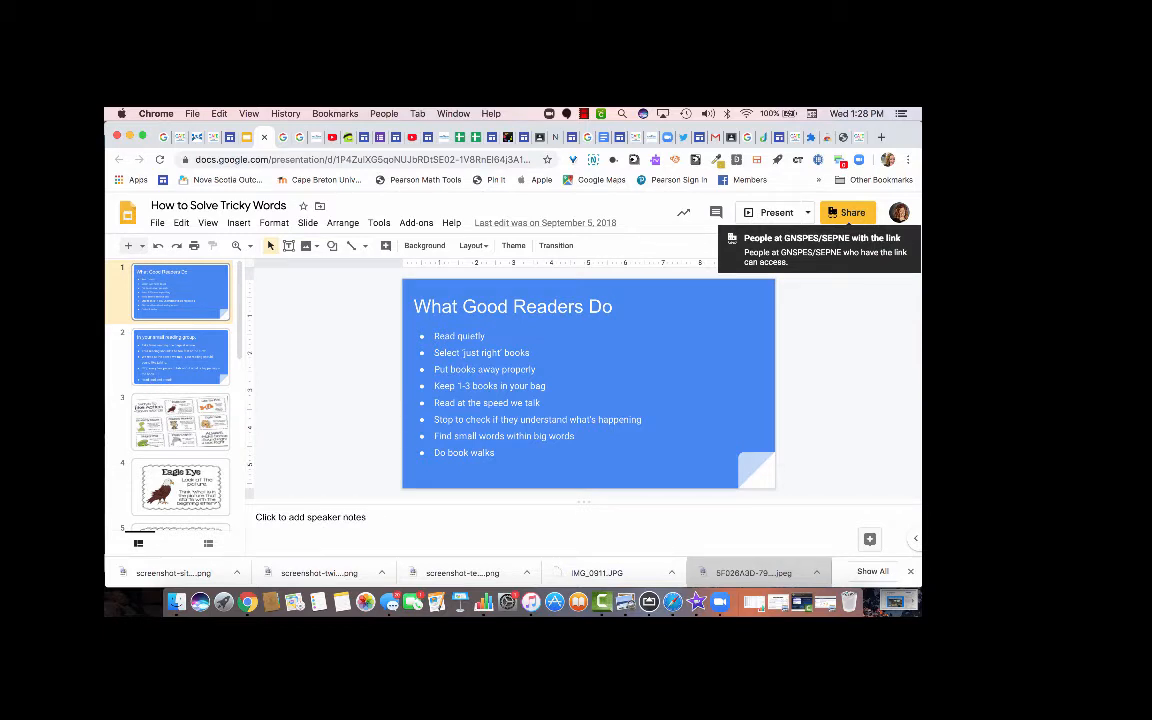
left_click(848, 212)
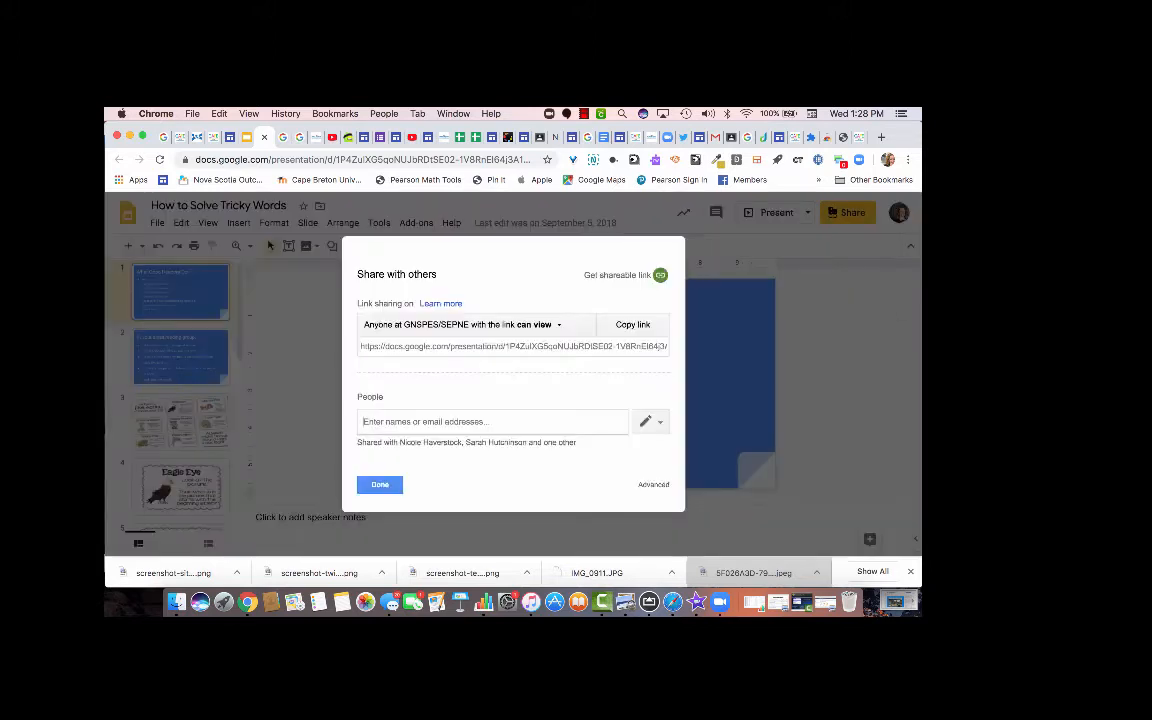
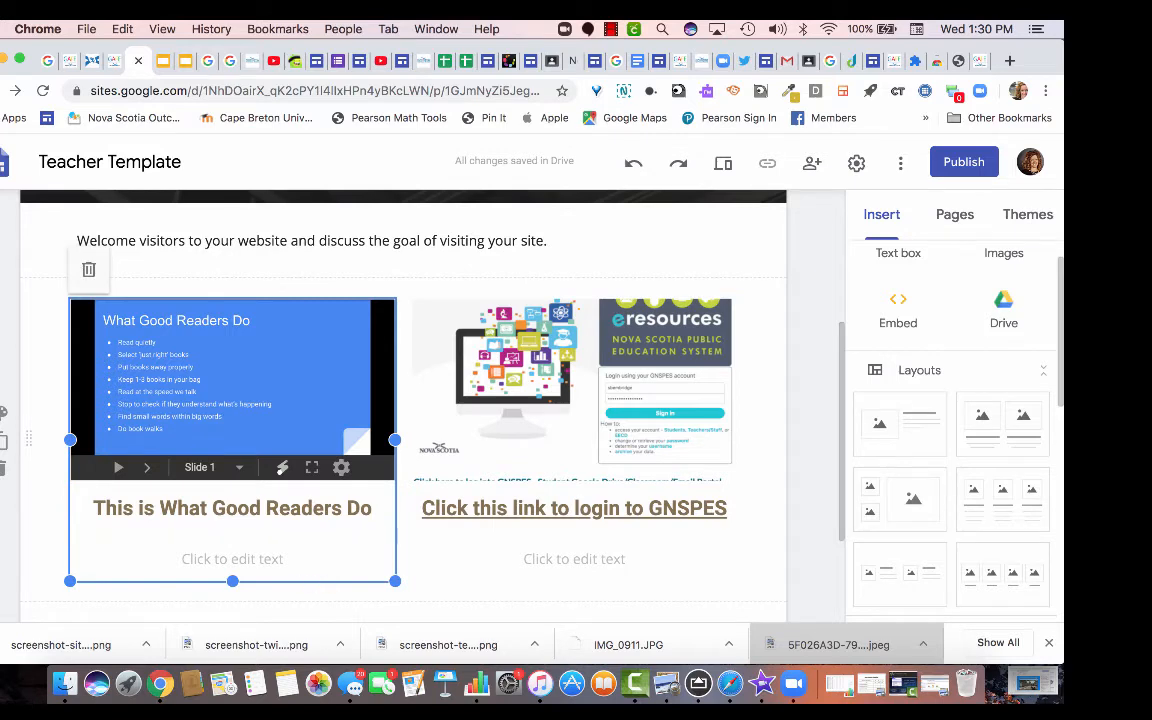
scroll(302, 580, "down", 3)
scroll(402, 405, "up", 1)
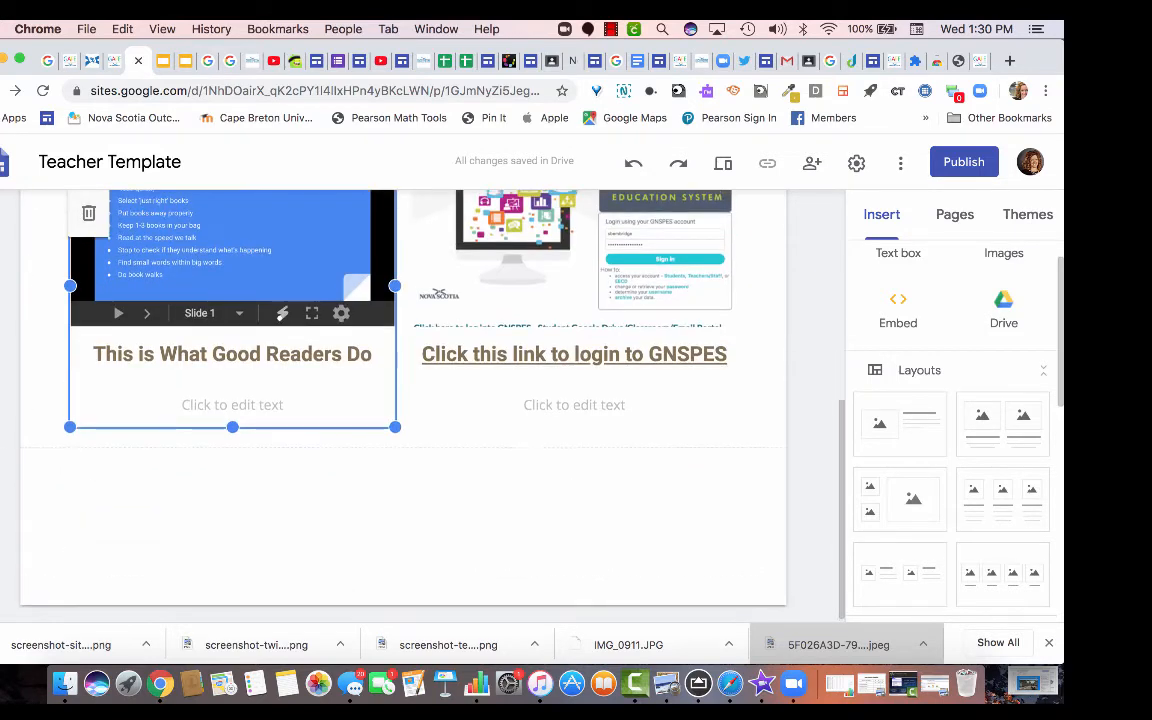
scroll(1003, 350, "up", 1)
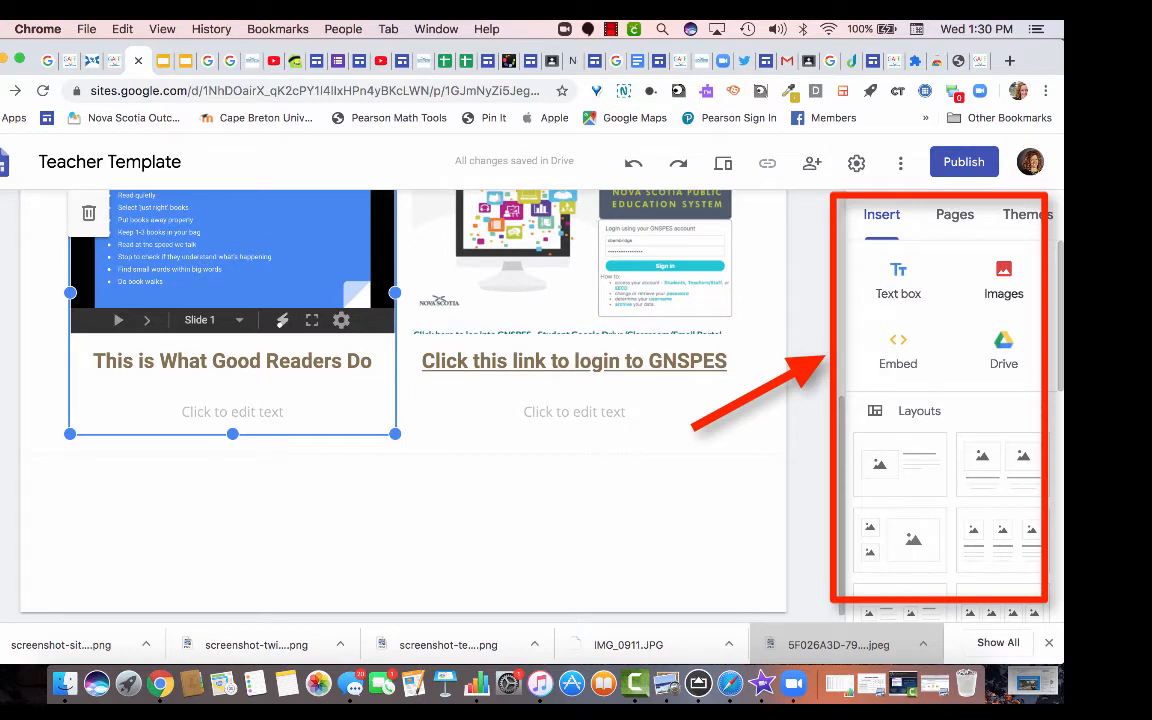
scroll(950, 400, "down", 1)
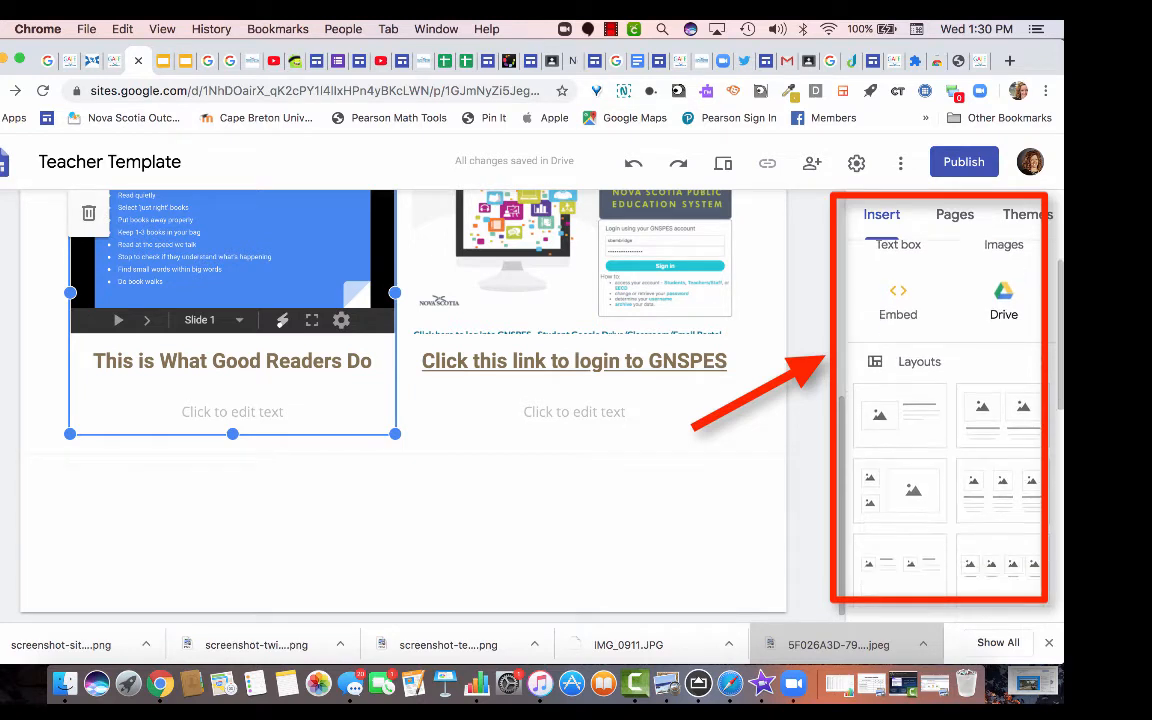
scroll(950, 400, "up", 1)
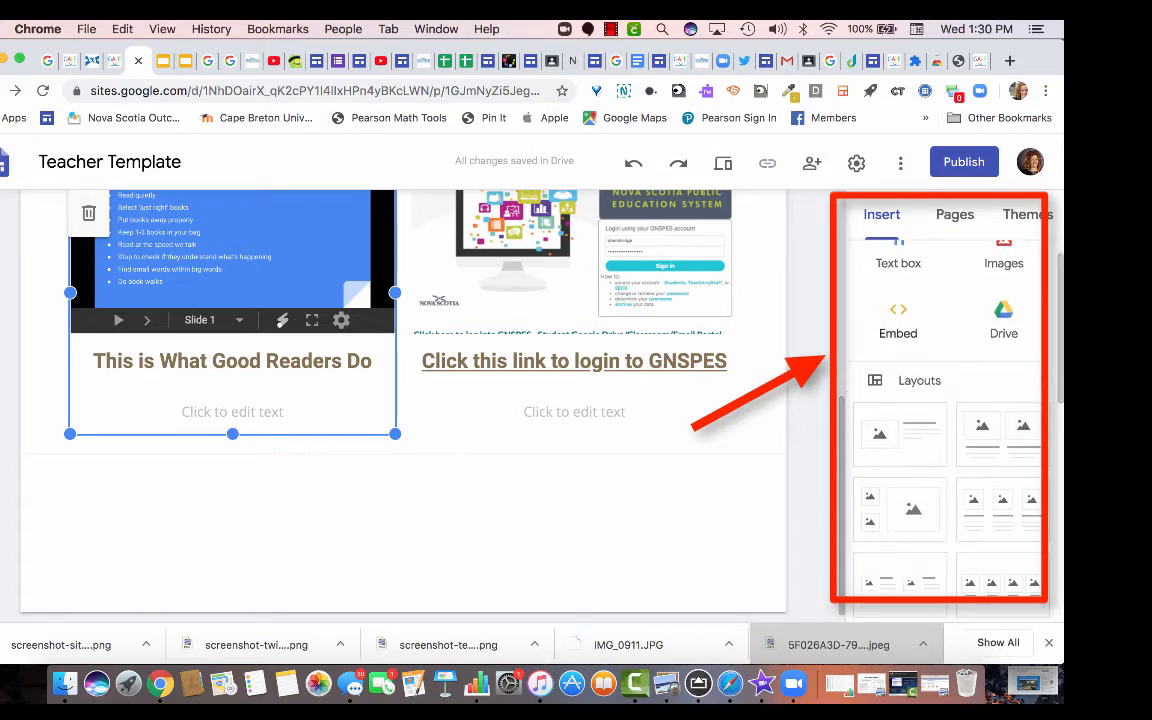
scroll(950, 400, "down", 5)
scroll(940, 400, "up", 2)
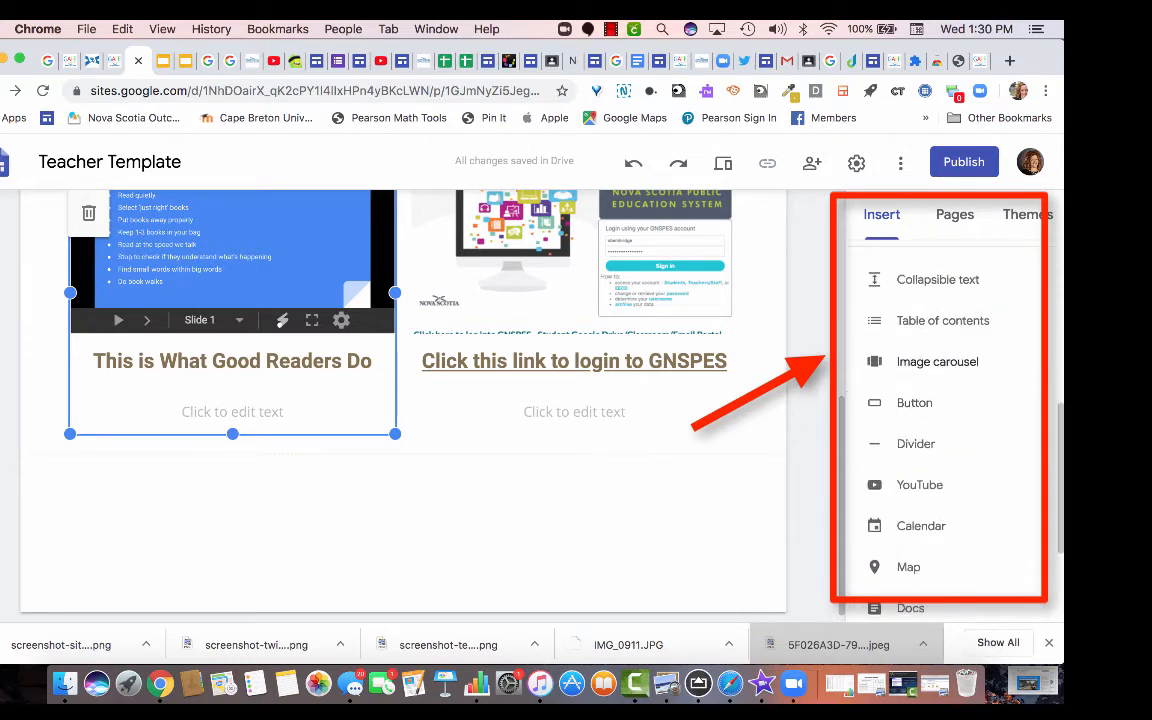
scroll(940, 420, "down", 1)
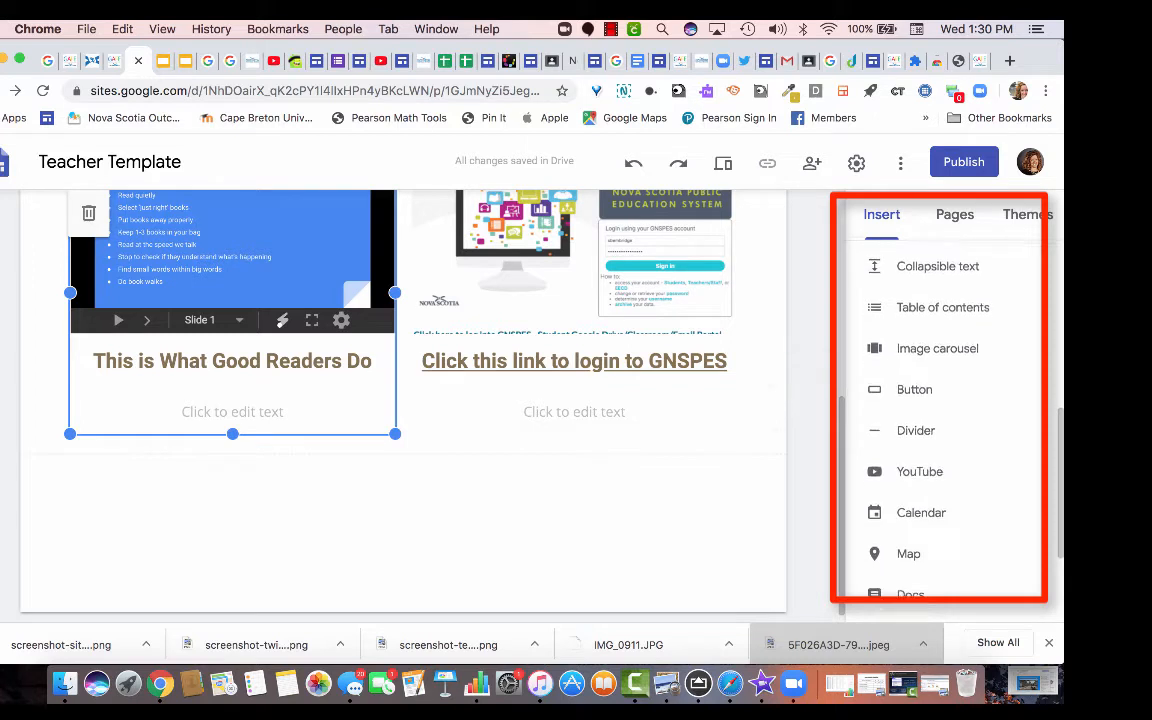
scroll(940, 420, "down", 4)
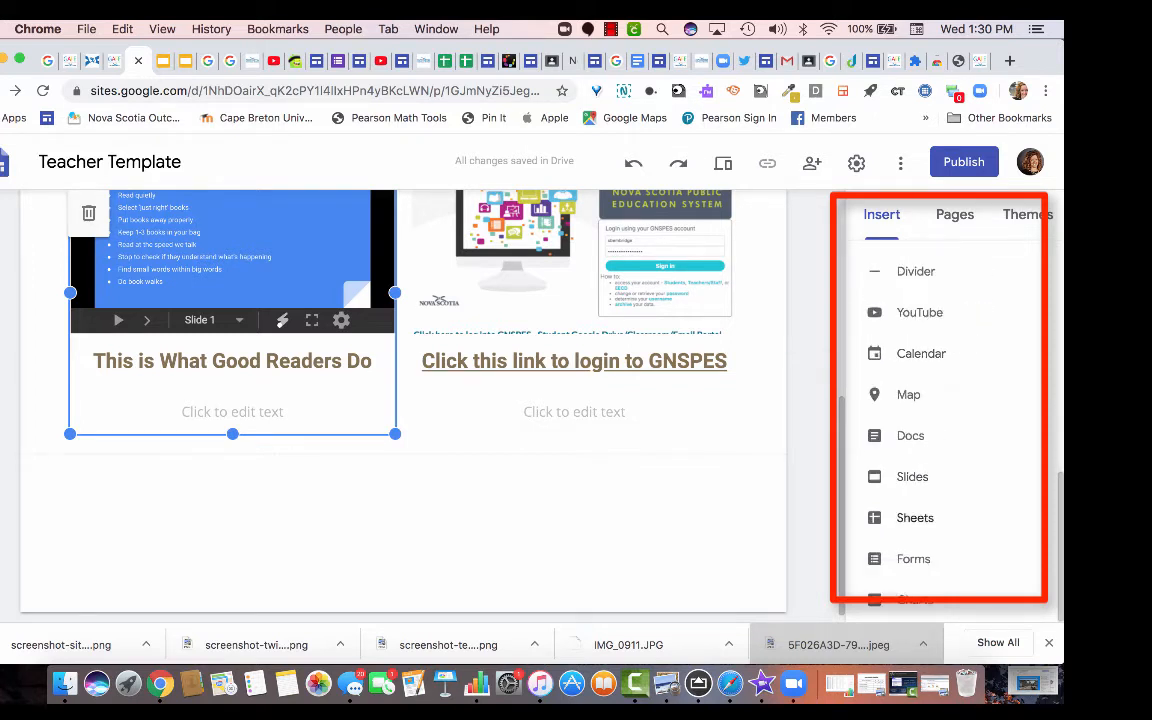
scroll(940, 420, "up", 5)
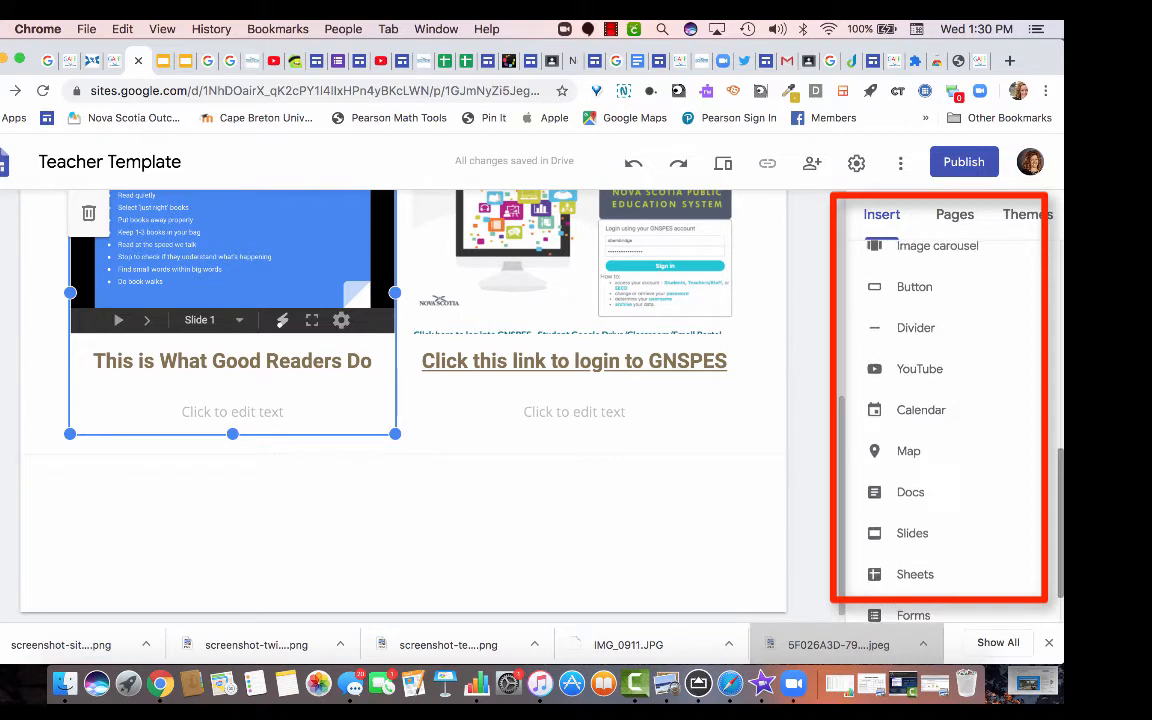
scroll(940, 420, "up", 6)
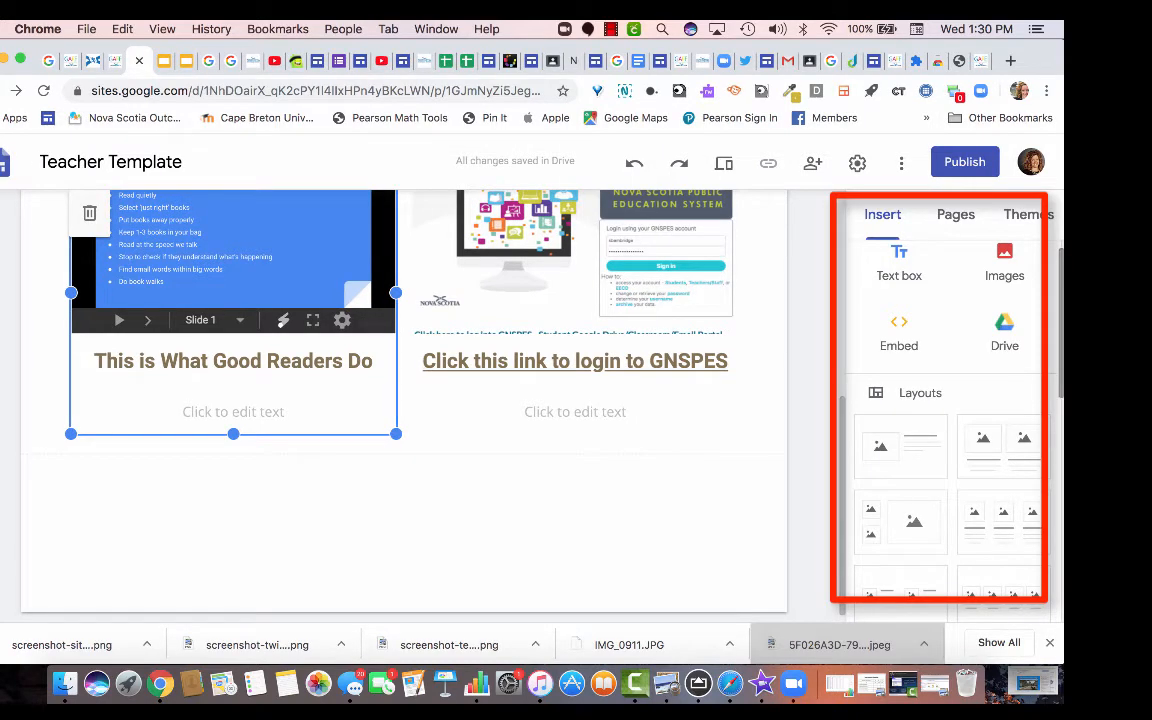
scroll(940, 420, "down", 1)
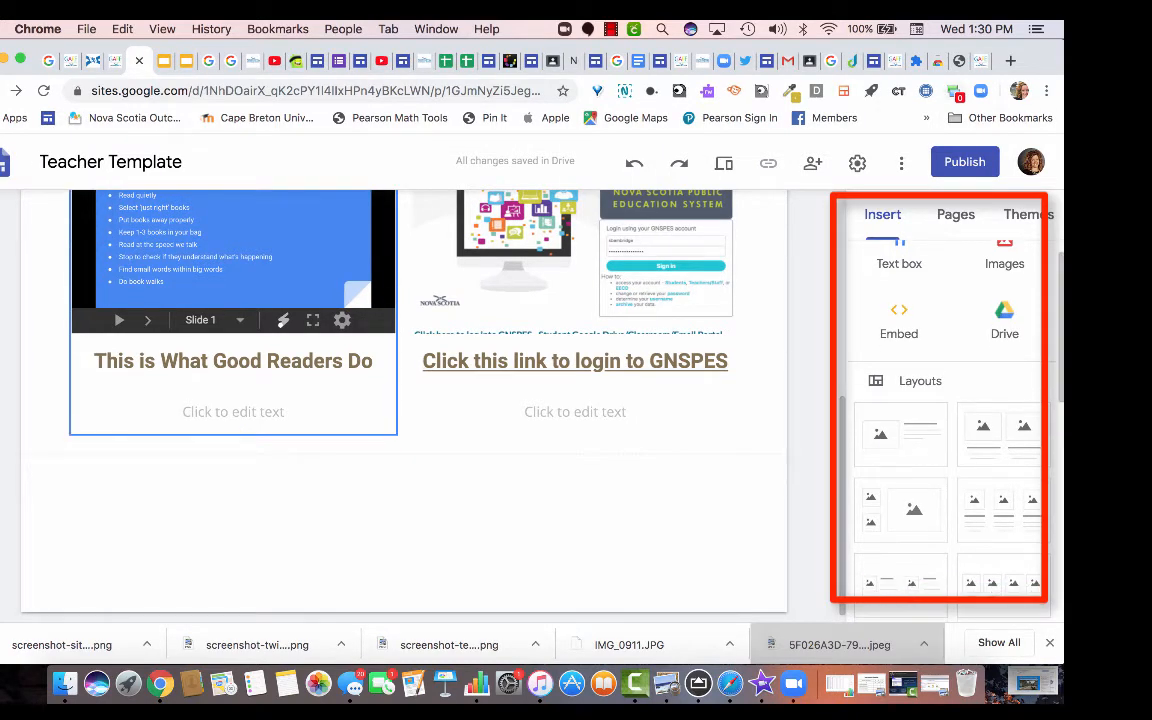
left_click_drag(1040, 61, 986, 61)
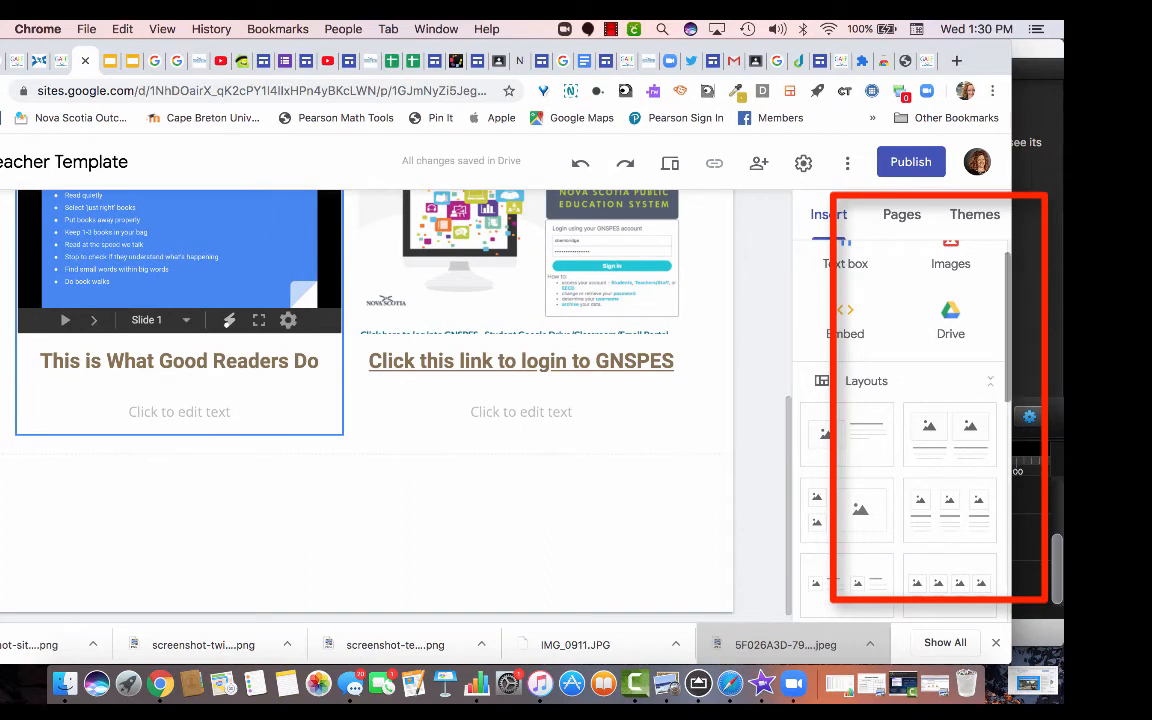
scroll(900, 420, "down", 5)
scroll(900, 420, "down", 6)
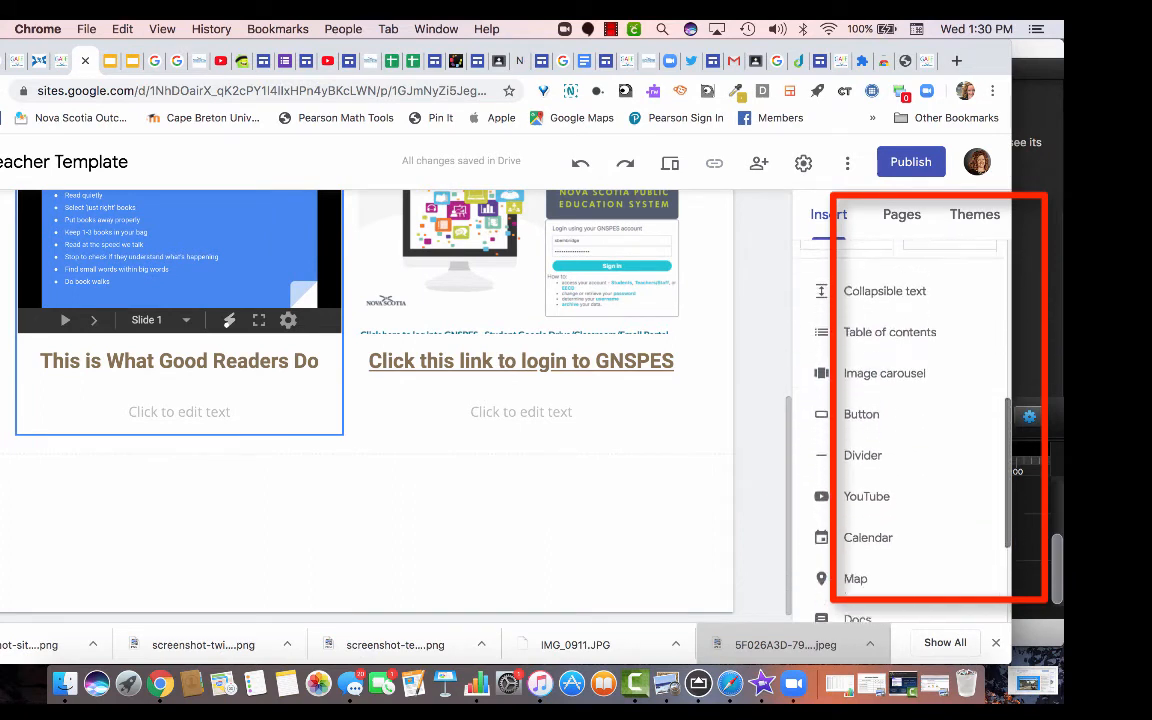
scroll(900, 420, "up", 10)
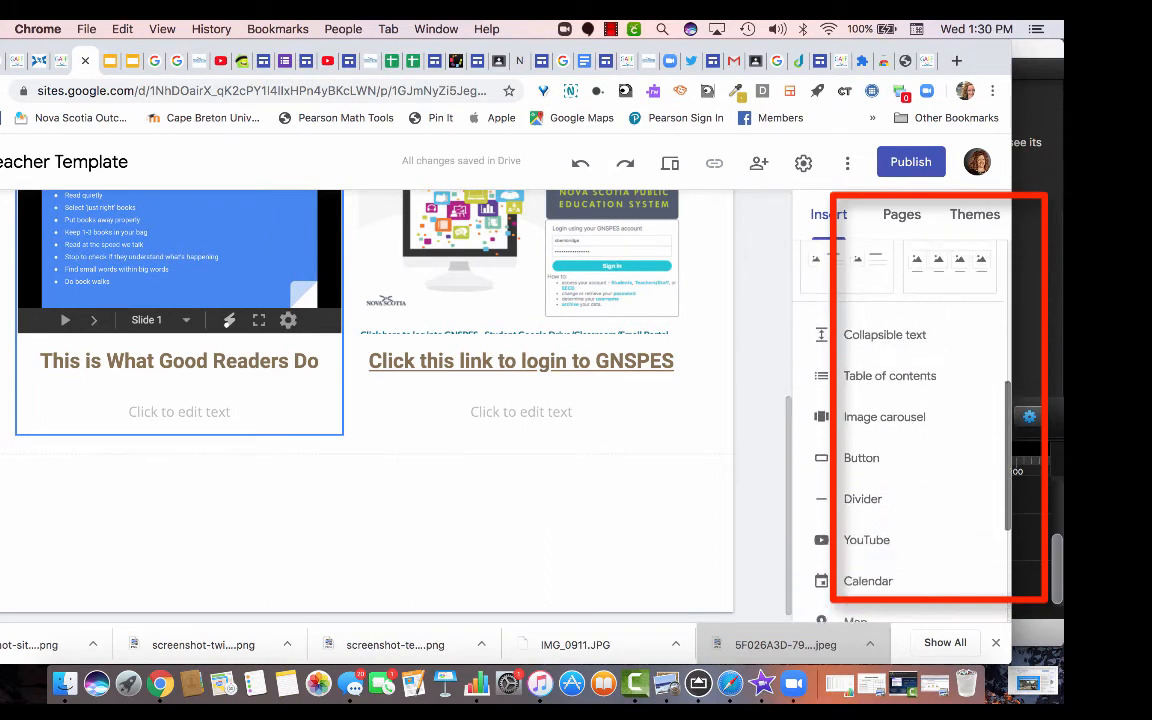
scroll(900, 420, "down", 7)
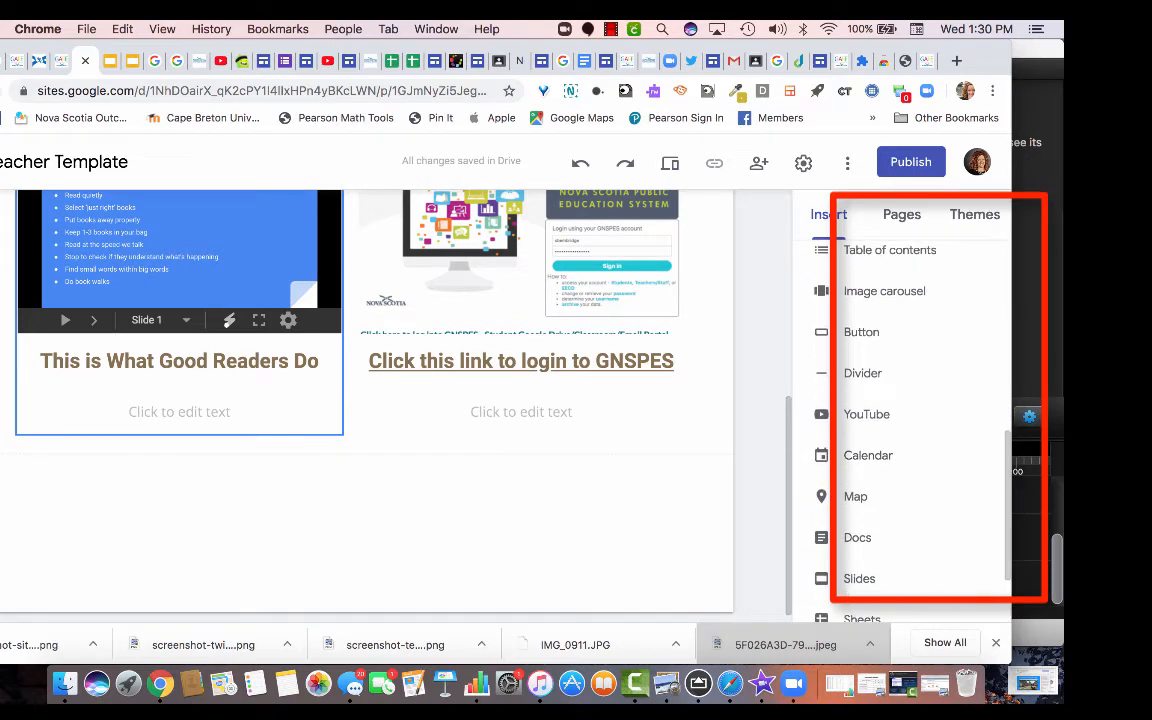
left_click_drag(985, 60, 1063, 60)
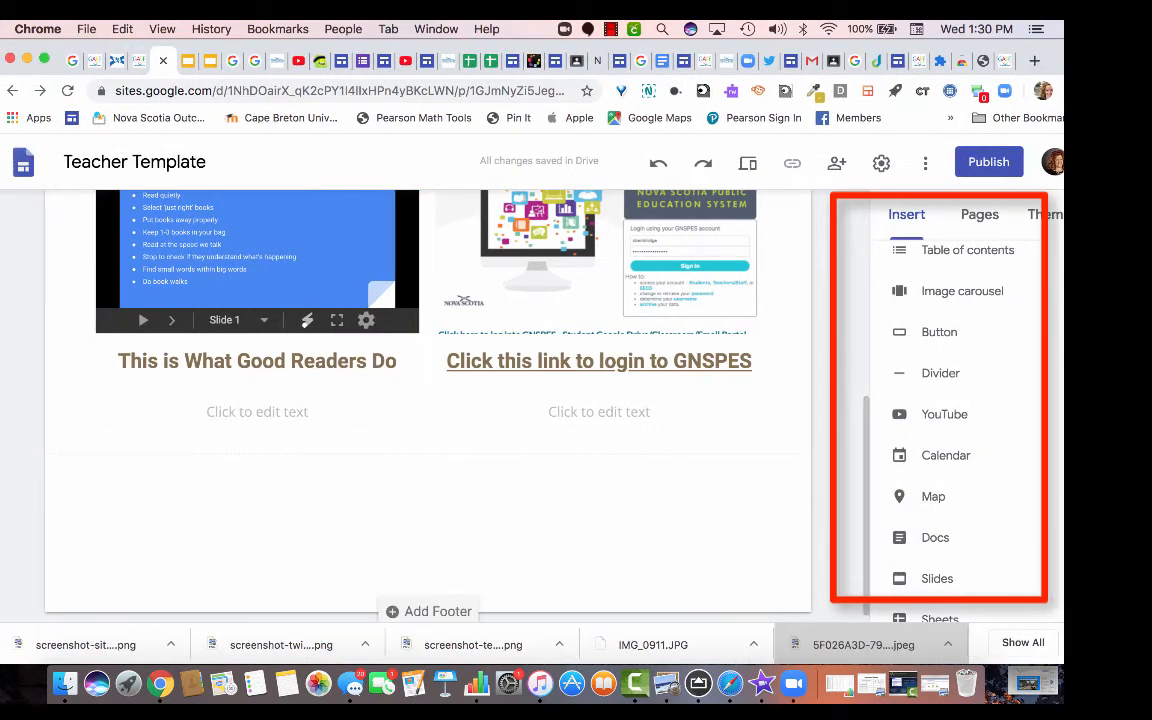
scroll(960, 400, "up", 5)
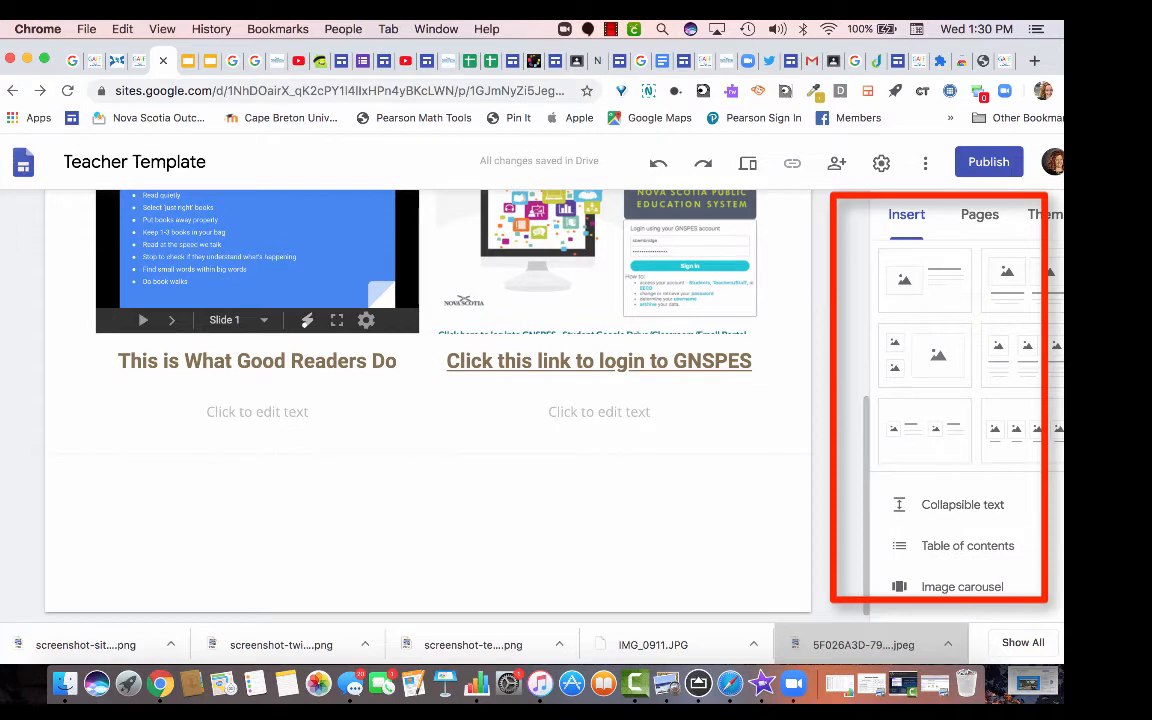
scroll(960, 400, "up", 3)
Add a text box saying you can reach me during scheduled virtual office hours, with the teacher's contact e-mail.
left_click(921, 278)
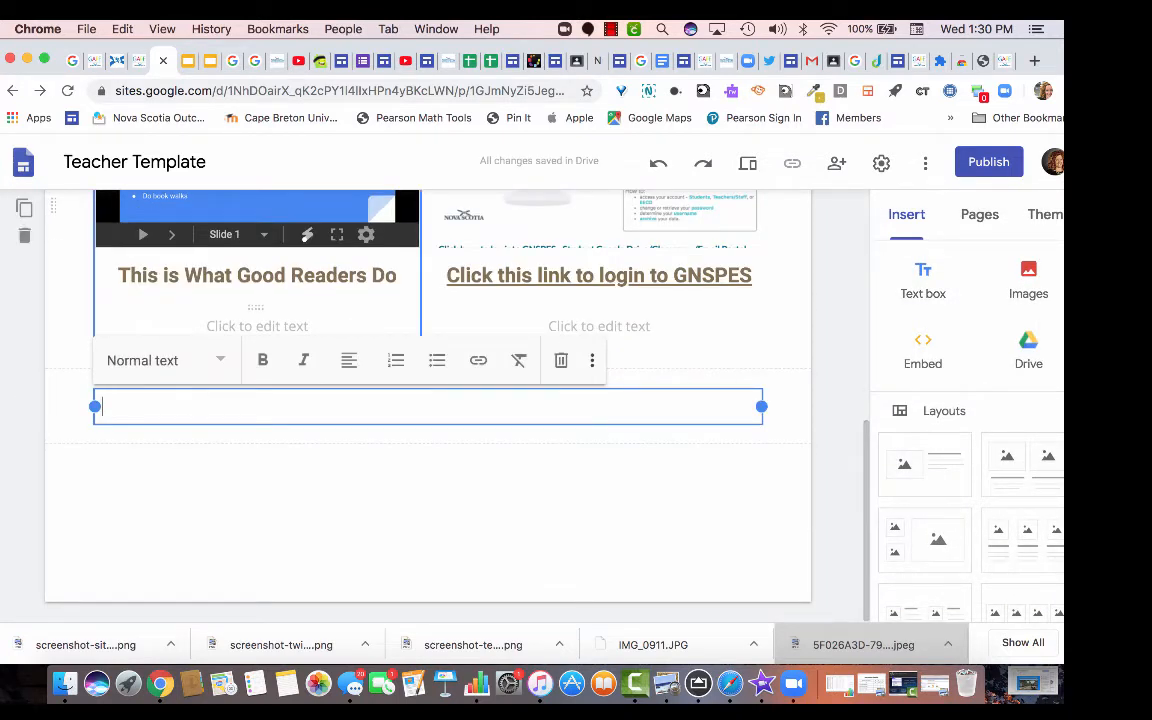
type("You v")
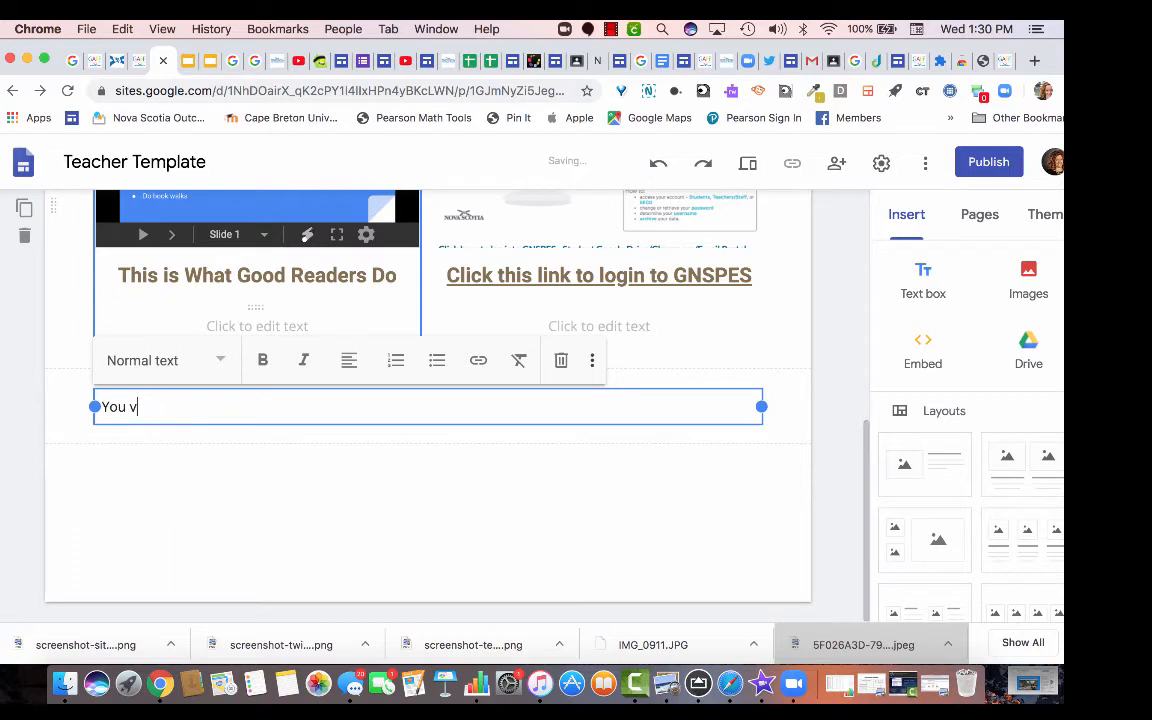
type("can ran reach me durng")
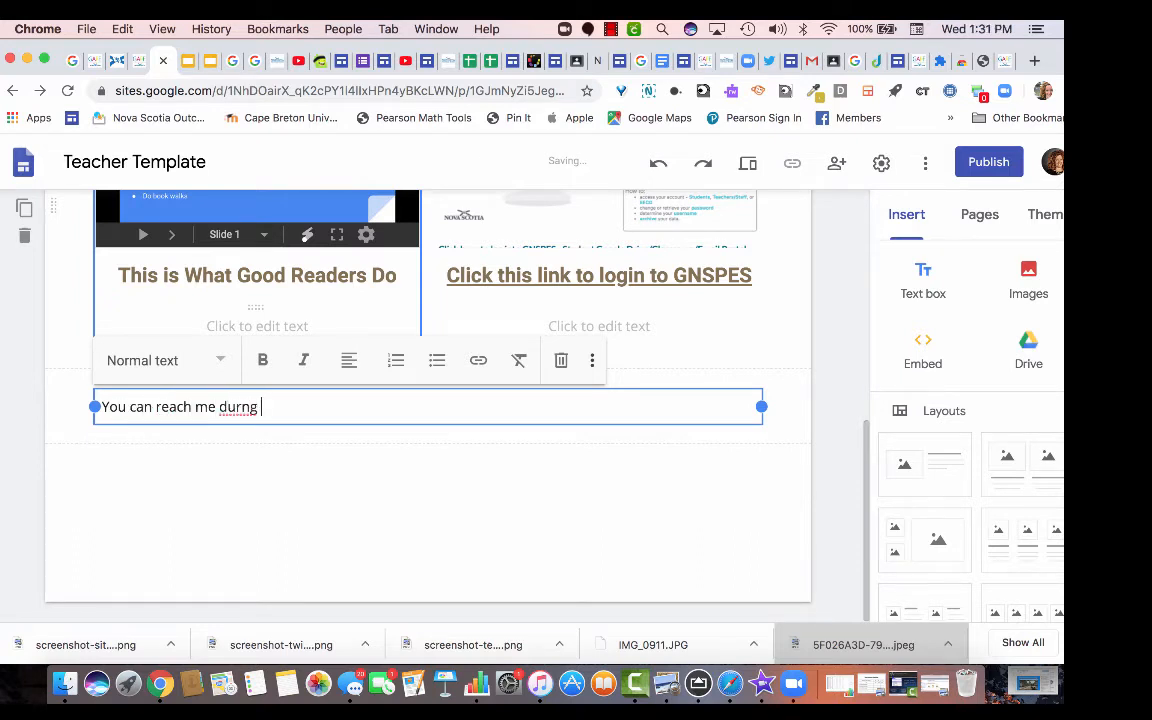
key("BackSpace")
key("BackSpace")
key("BackSpace")
type("ing my scheduled virtua")
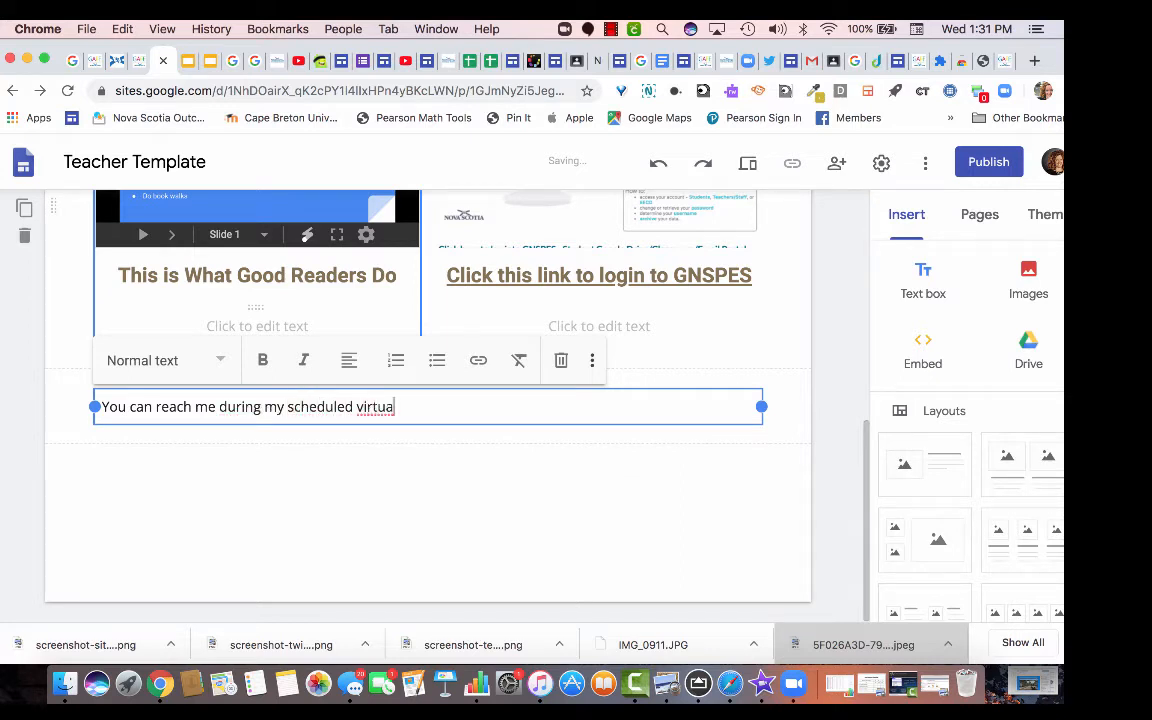
type("l a")
key("BackSpace")
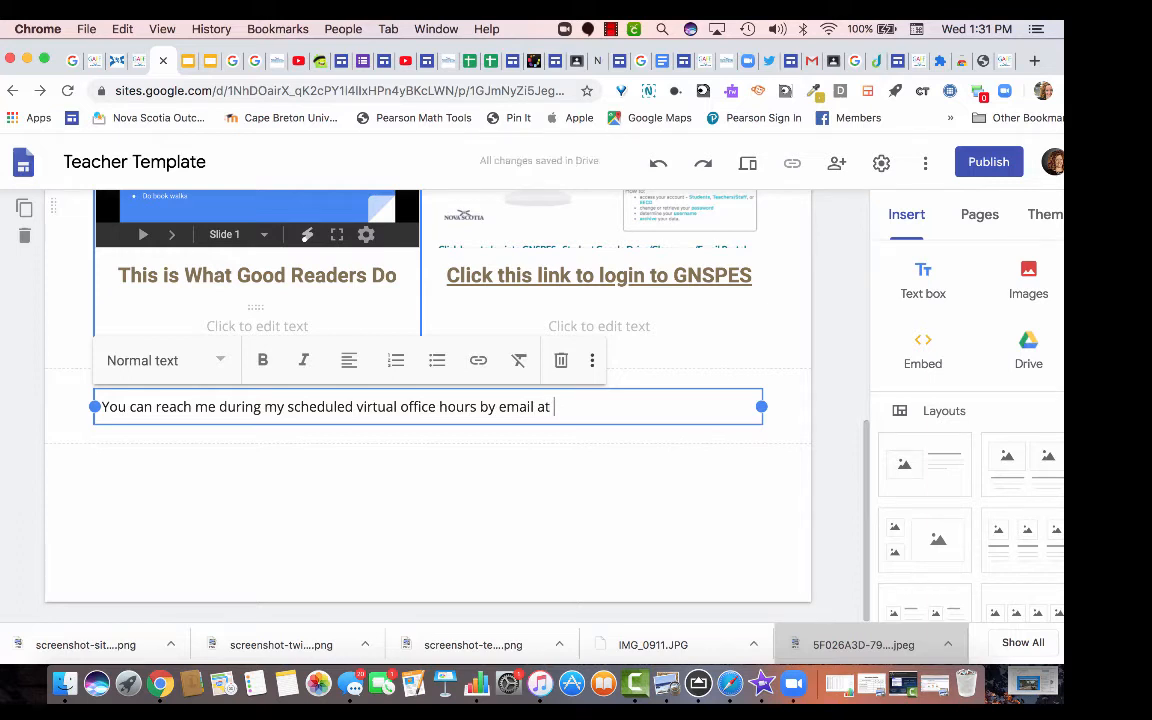
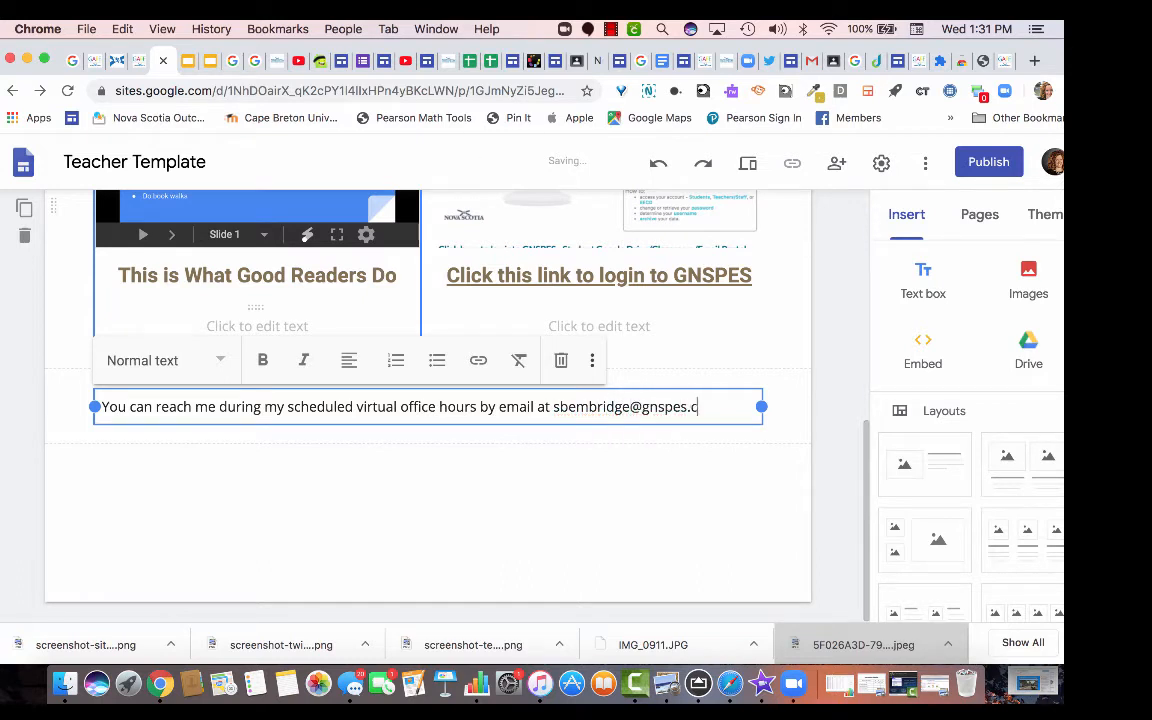
key("Return")
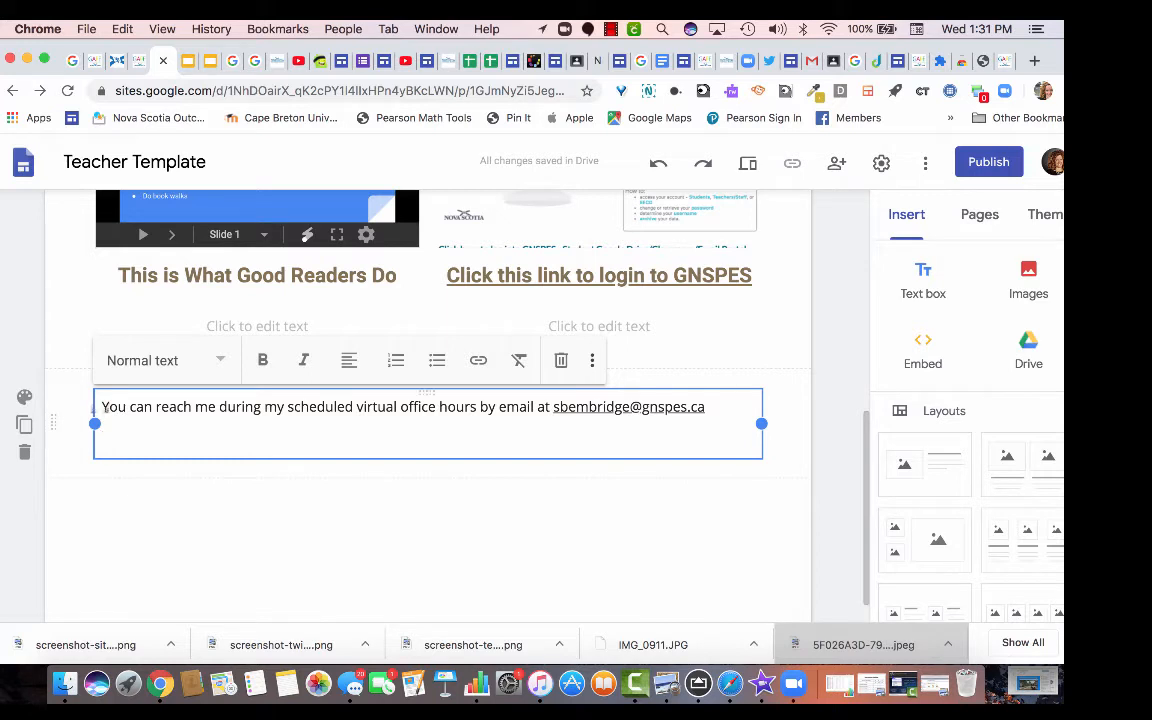
Add a line above it: 'Virtual Office Hours: Monday - Friday 11AM - 12PM and 2PM - 3PM or by appointment.'.
key("Return")
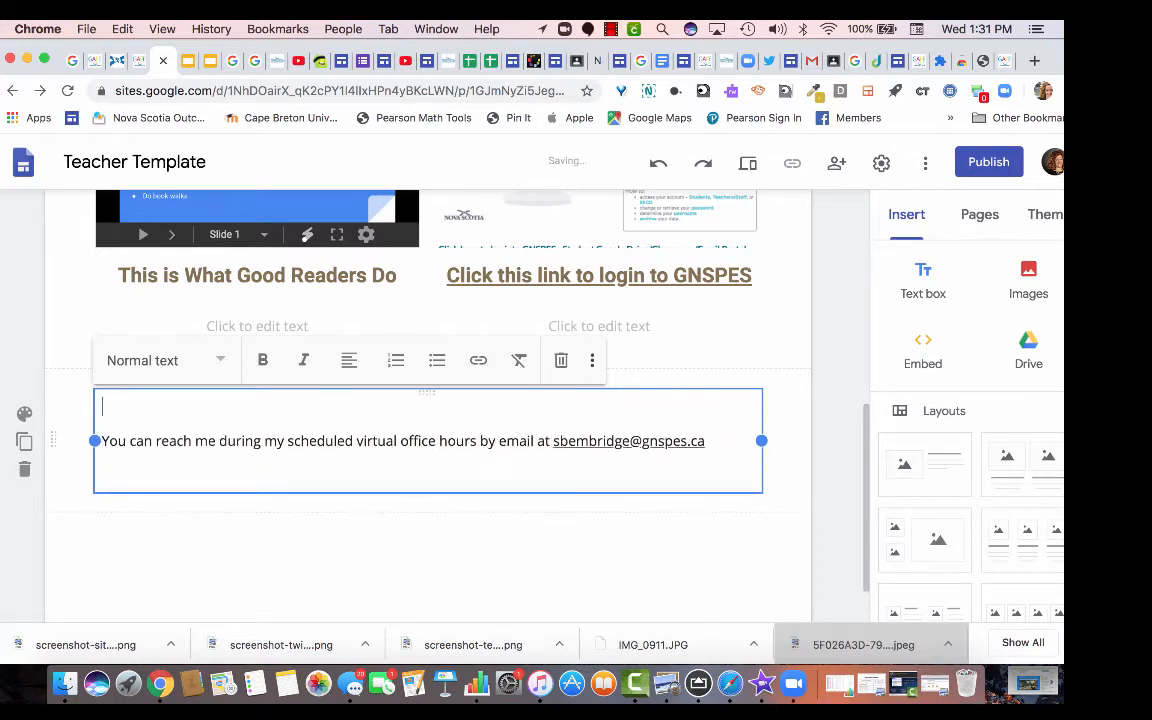
type("Virtual Office Hours")
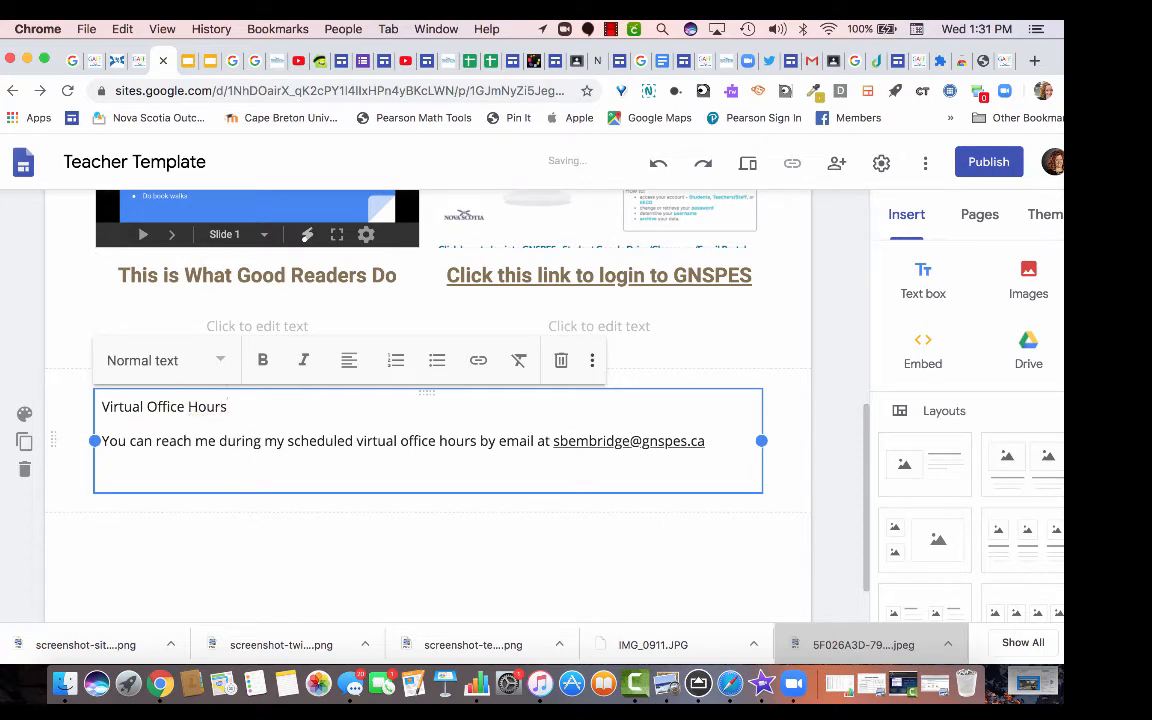
type(":  M ")
type("- F")
key("BackSpace")
type("n")
key("BackSpace")
key("BackSpace")
key("BackSpace")
key("BackSpace")
type("Monday - Friday 11")
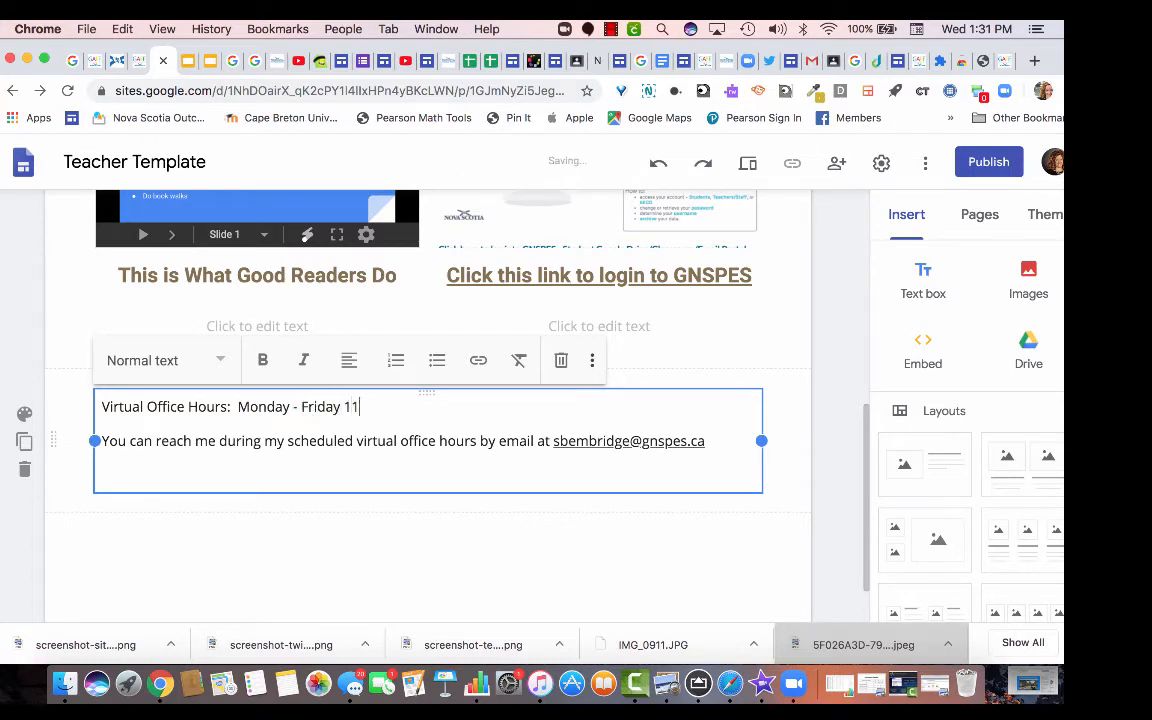
type("AMN")
key("BackSpace")
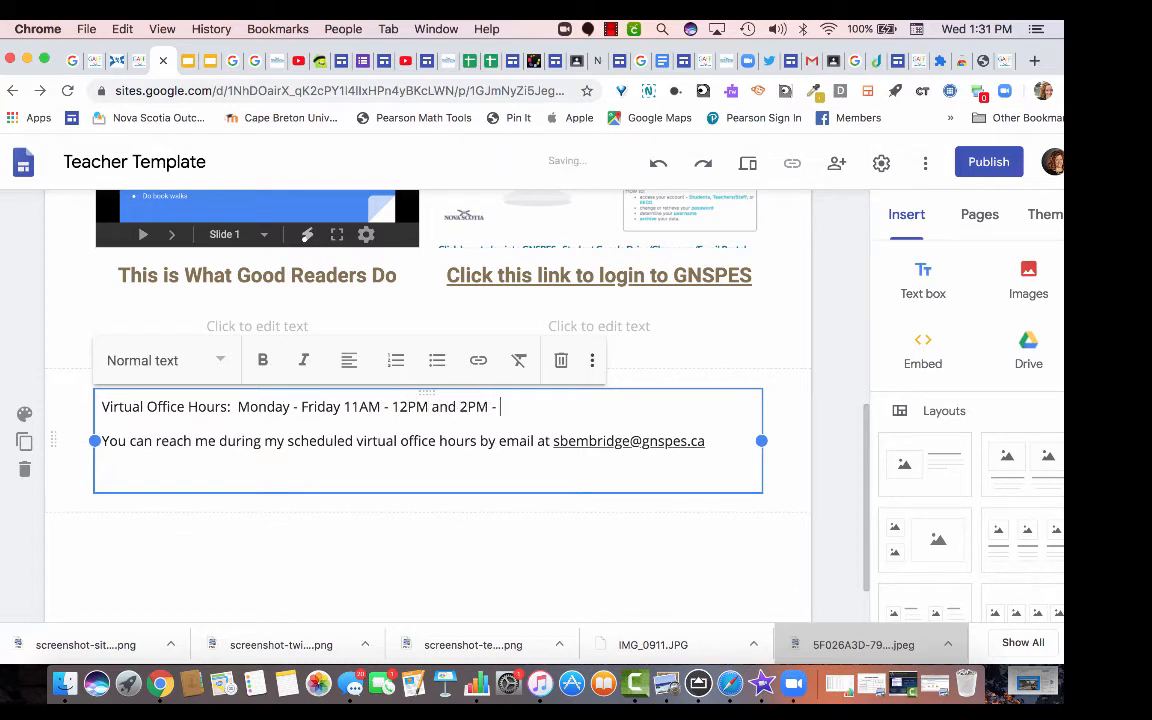
type("3PM or by appointment.")
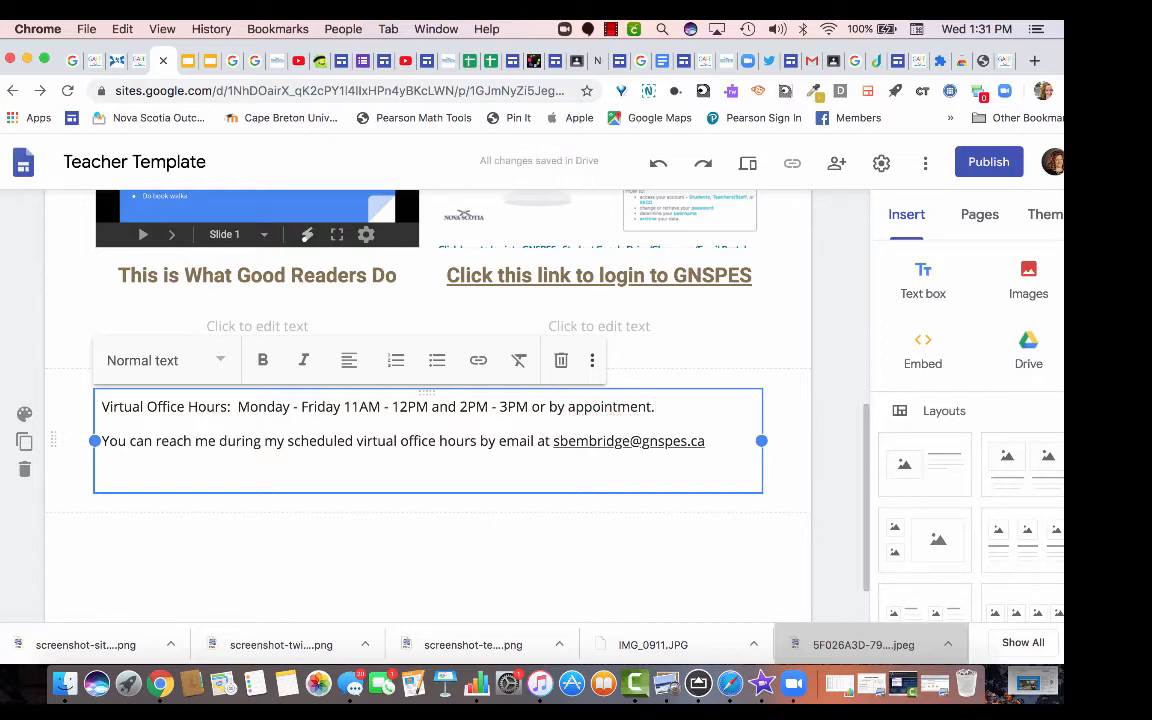
scroll(600, 340, "up", 5)
Open the Parent Resources & Links page and add an empty text box below its header.
scroll(427, 406, "up", 3)
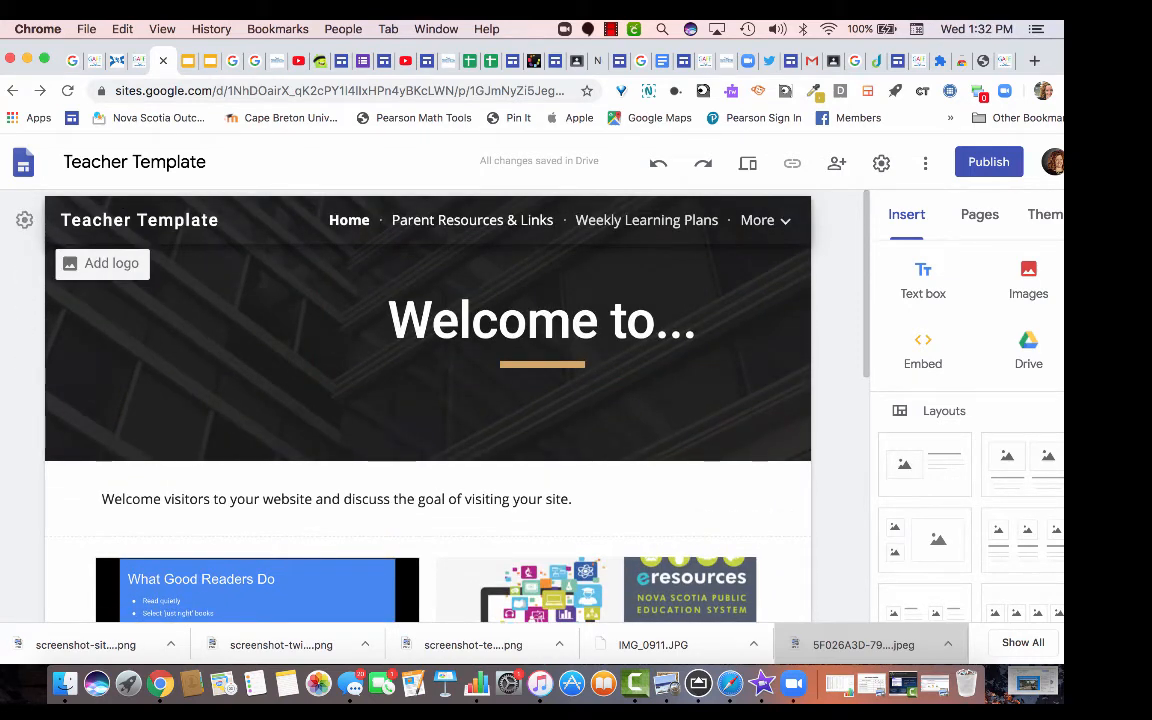
left_click(472, 220)
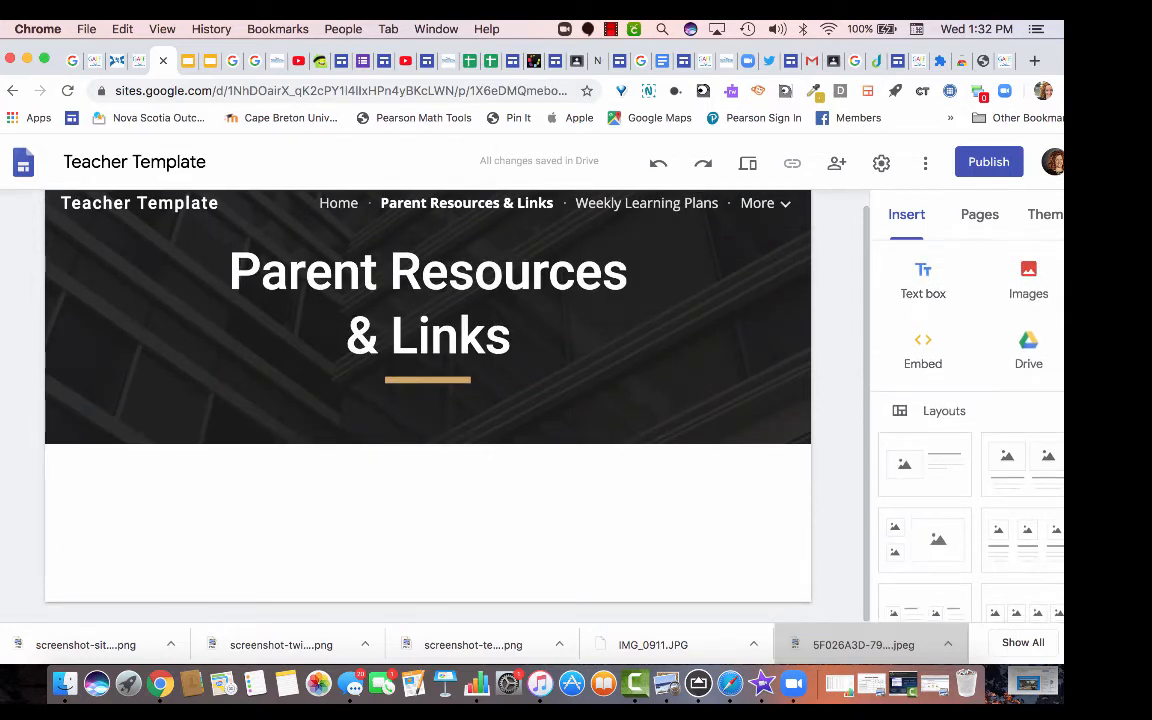
left_click(922, 280)
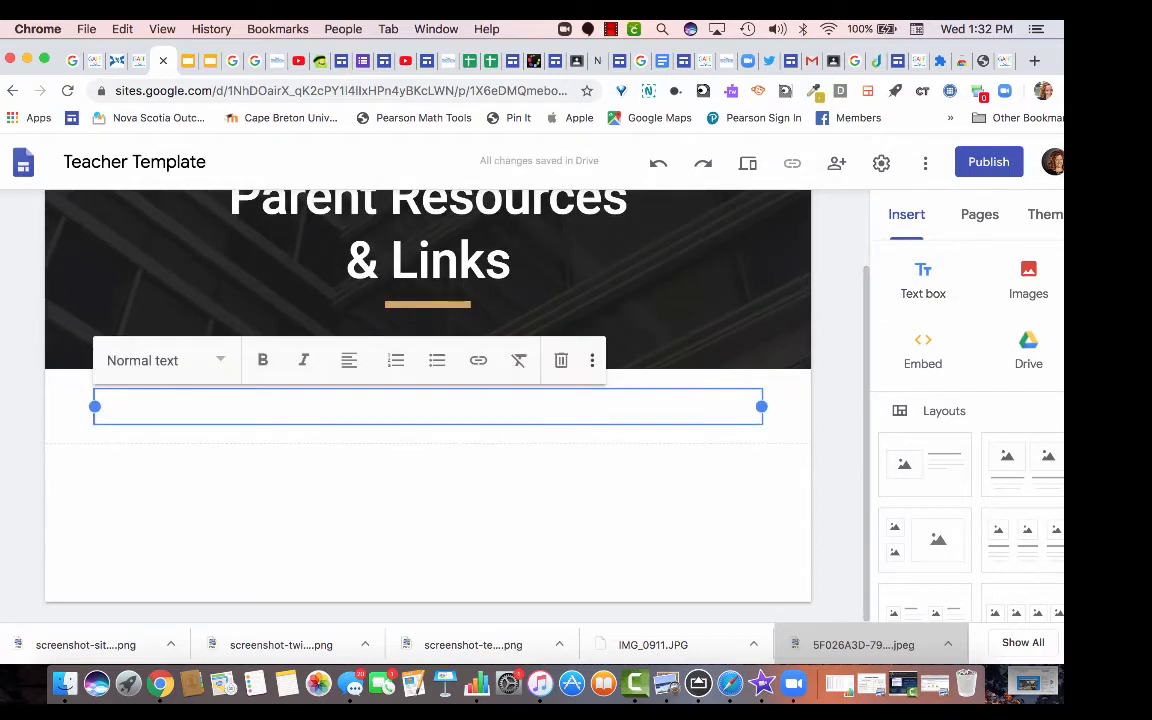
scroll(966, 420, "down", 3)
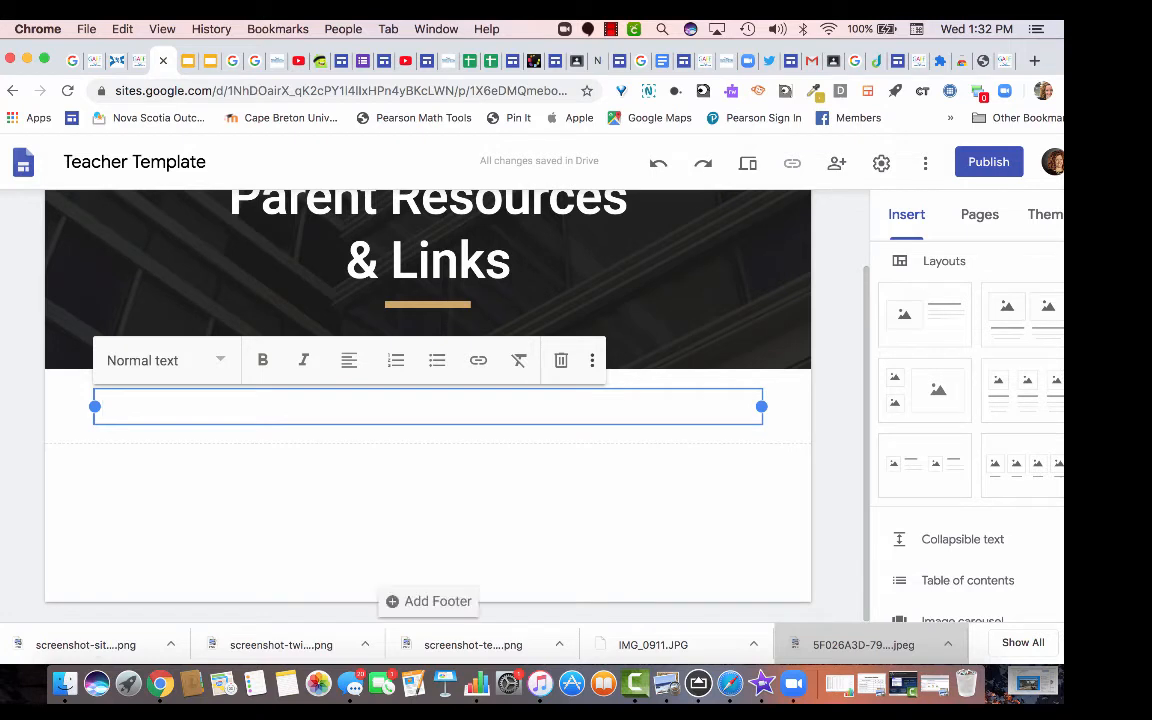
key("Escape")
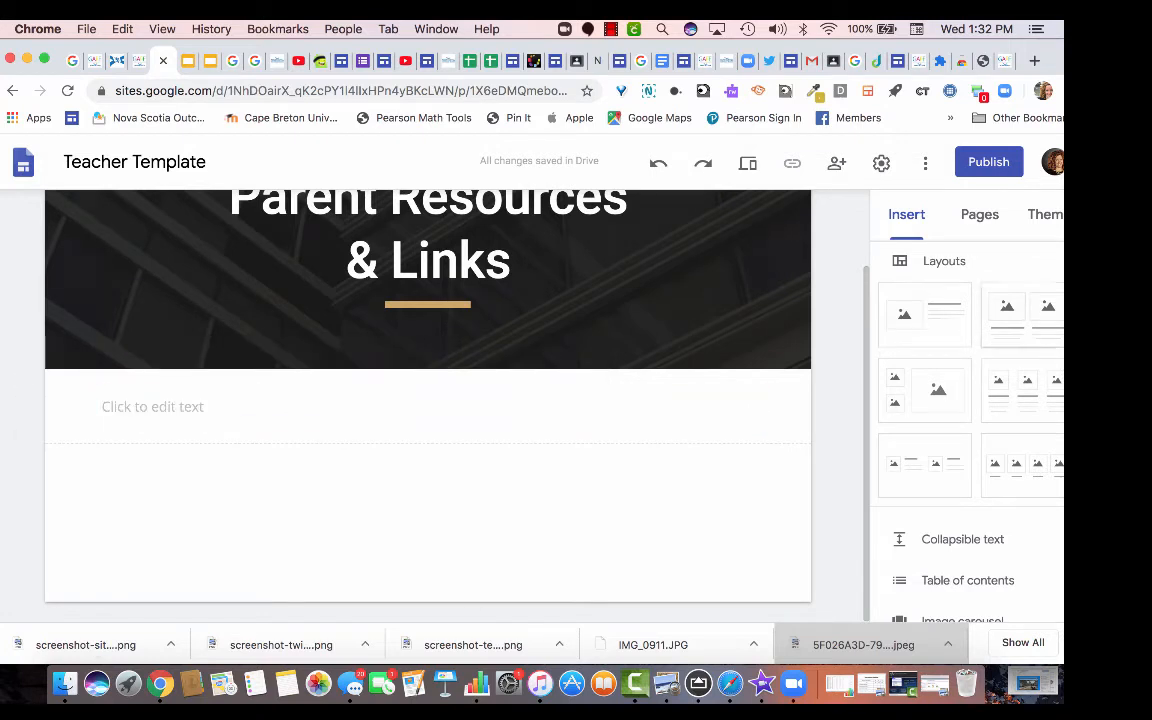
Add two two-column image-and-text layouts below the text box.
left_click(1022, 315)
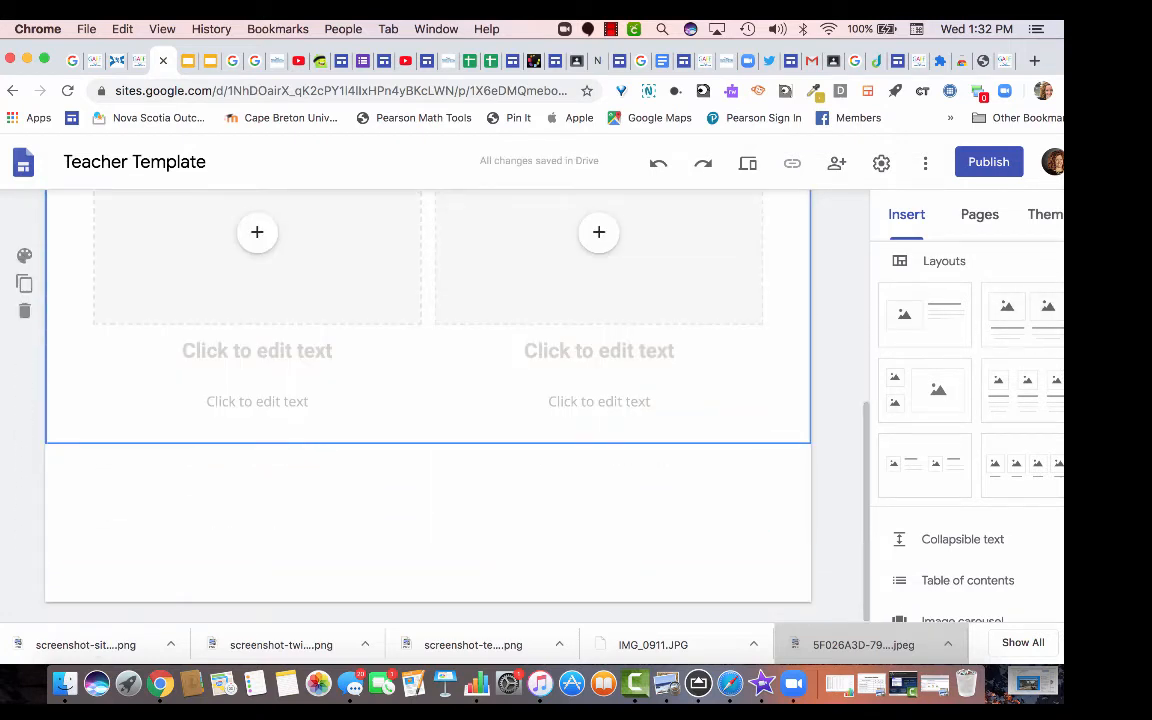
left_click(1022, 315)
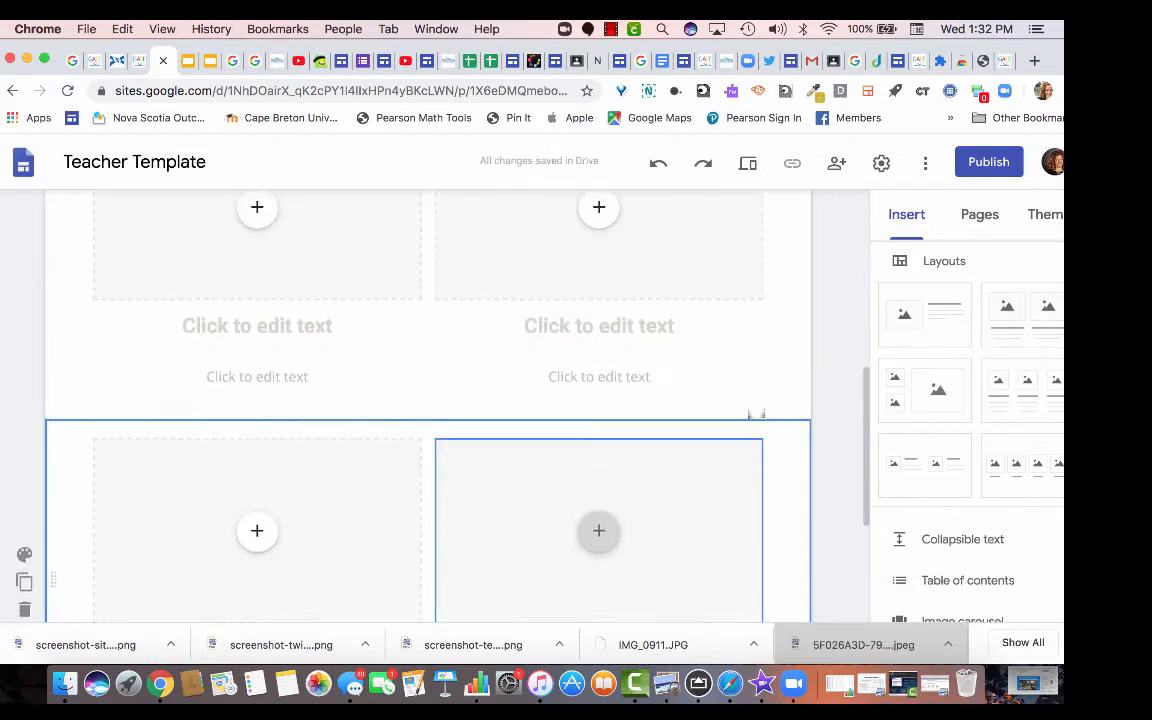
scroll(756, 413, "up", 4)
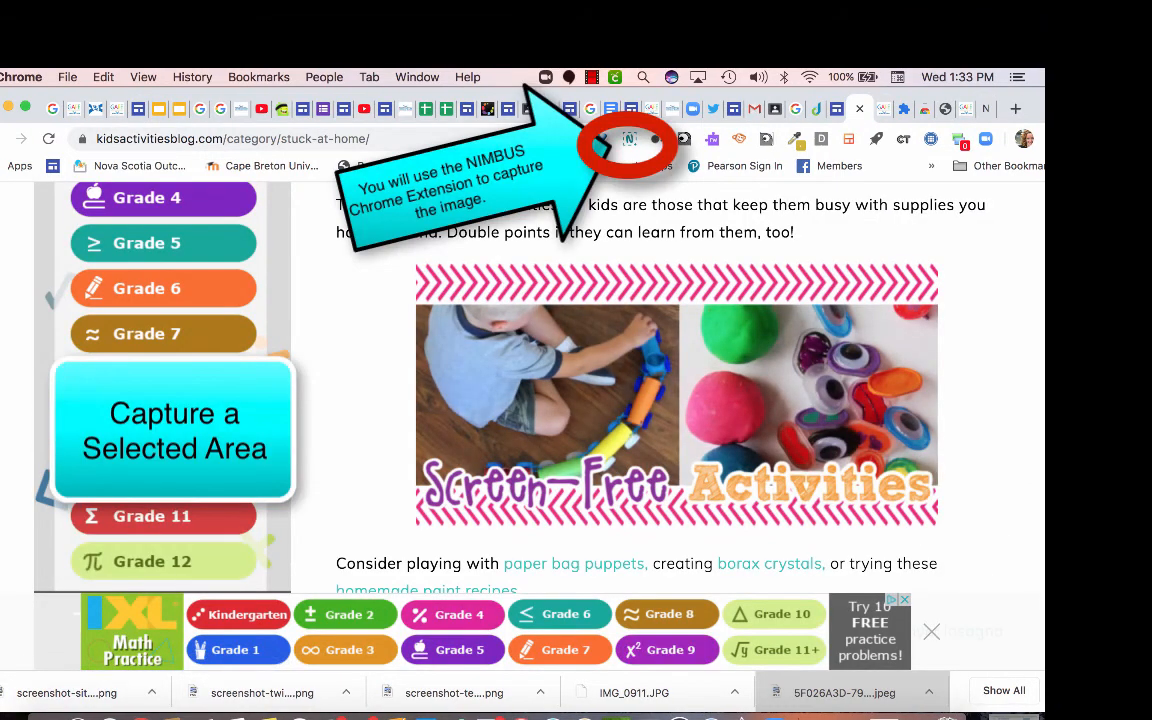
Capture the Screen-Free Activities photo as a selected-area PNG saved to Downloads.
left_click(629, 139)
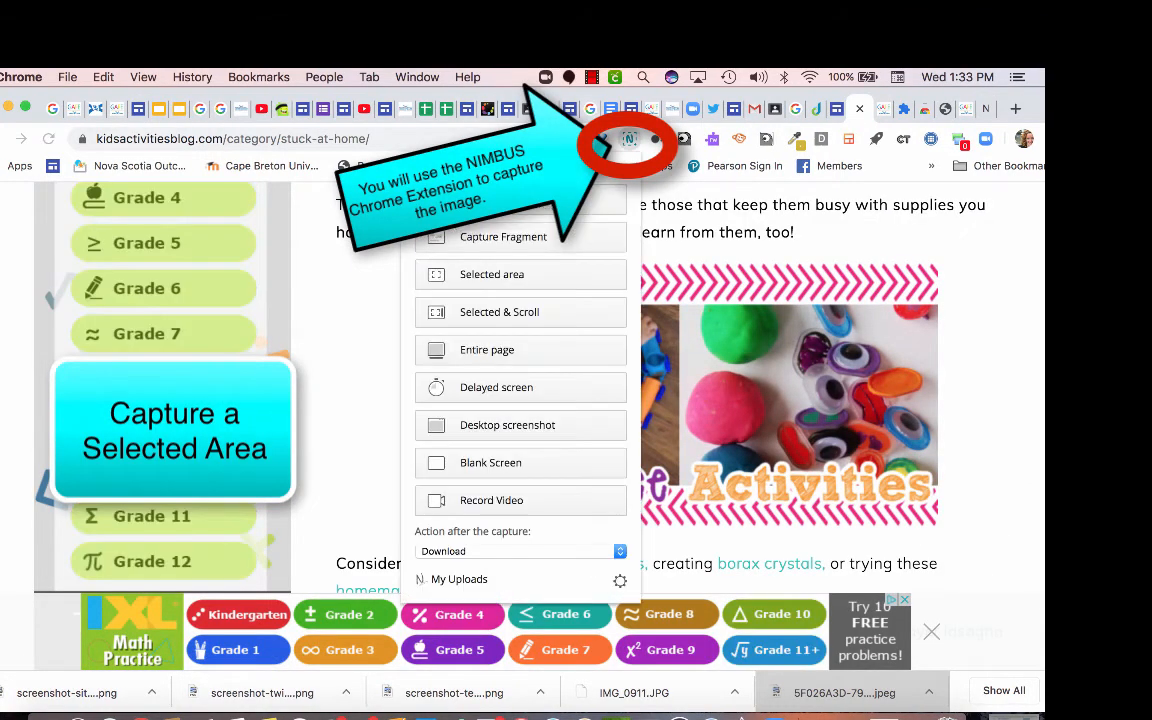
left_click(491, 274)
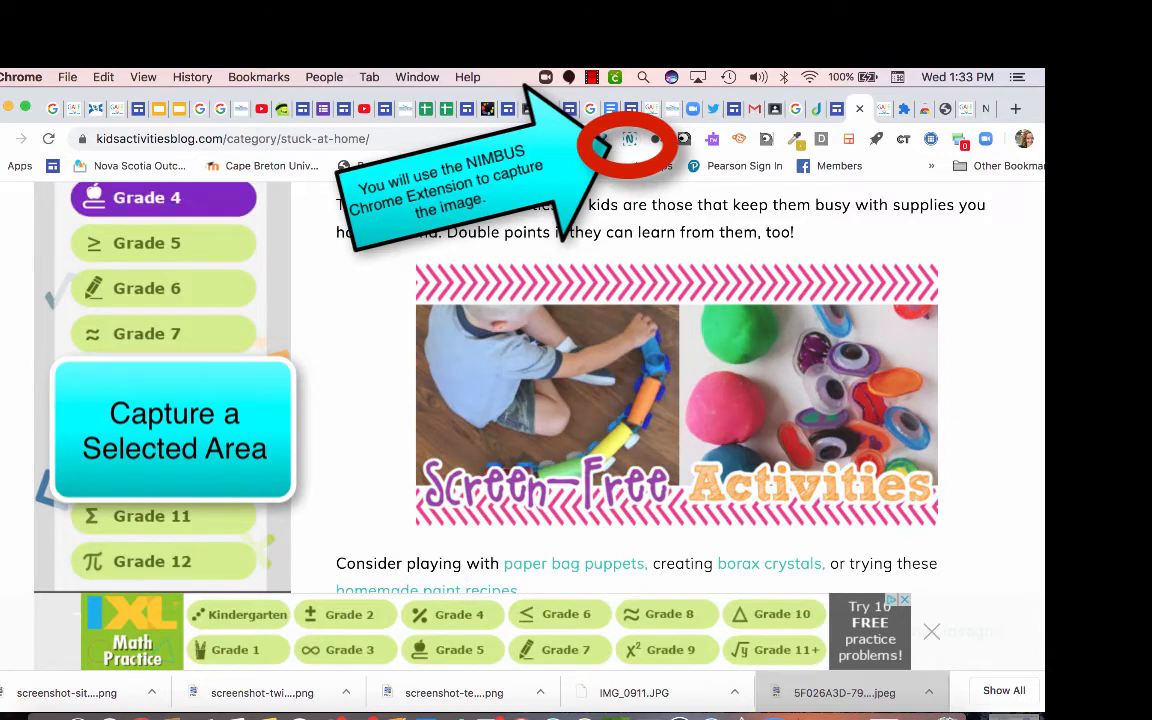
left_click_drag(409, 261, 948, 535)
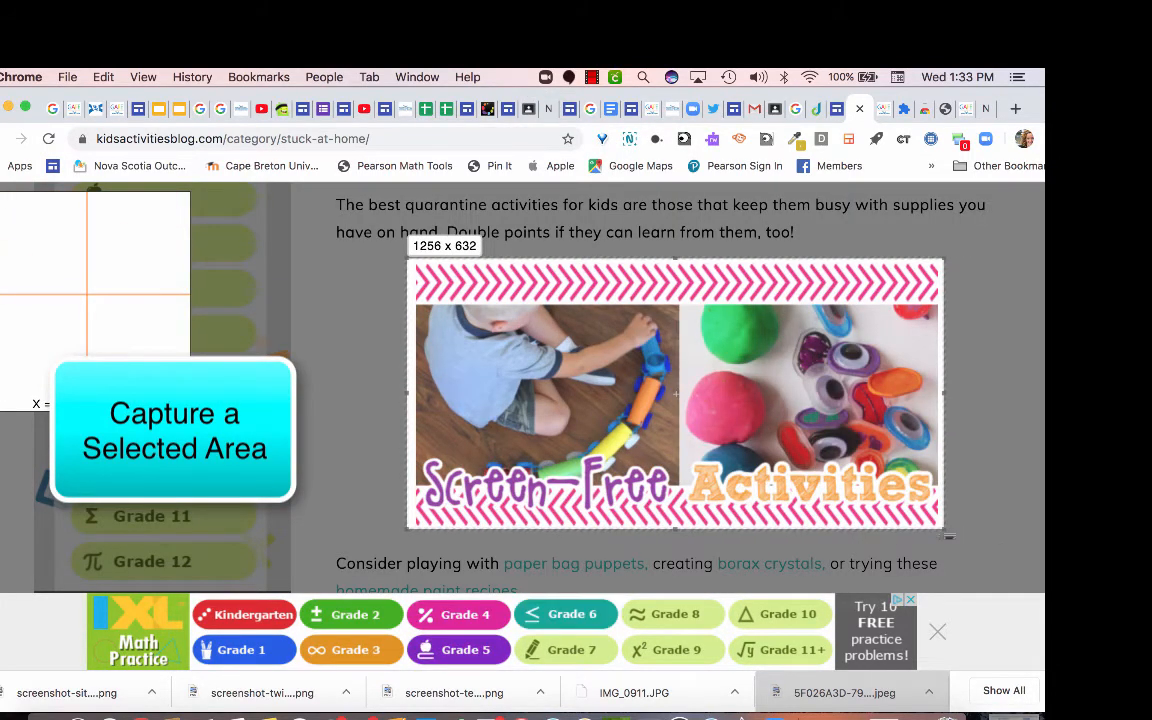
left_click(674, 555)
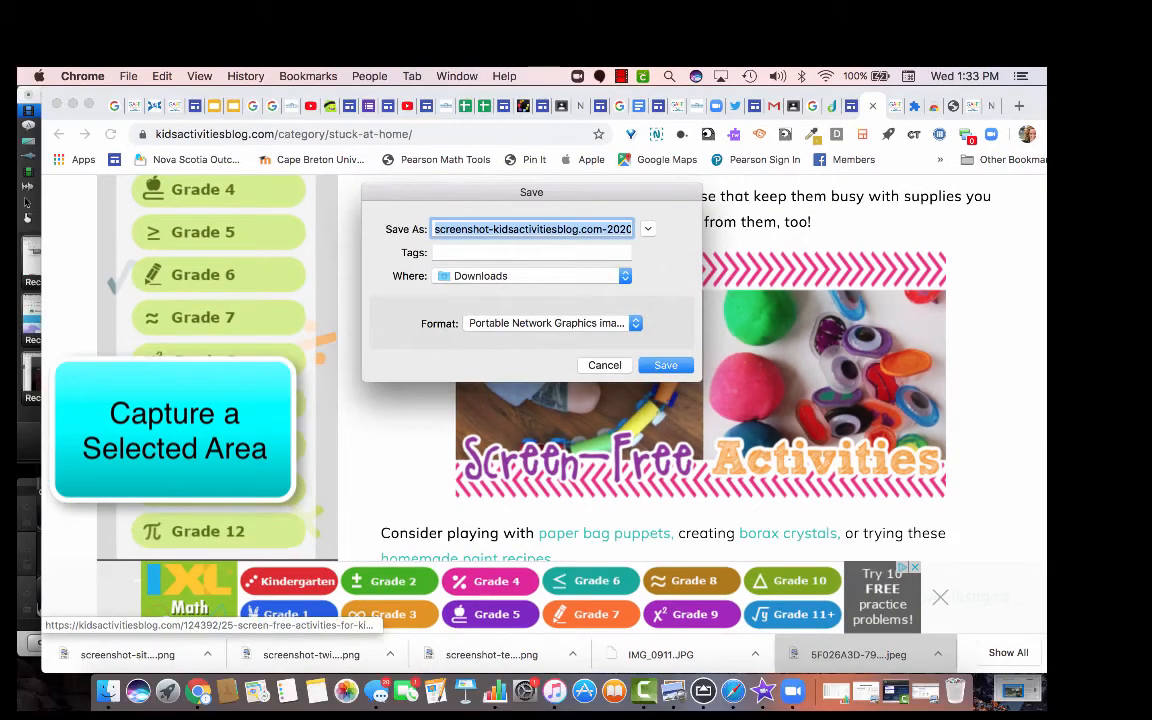
key("Return")
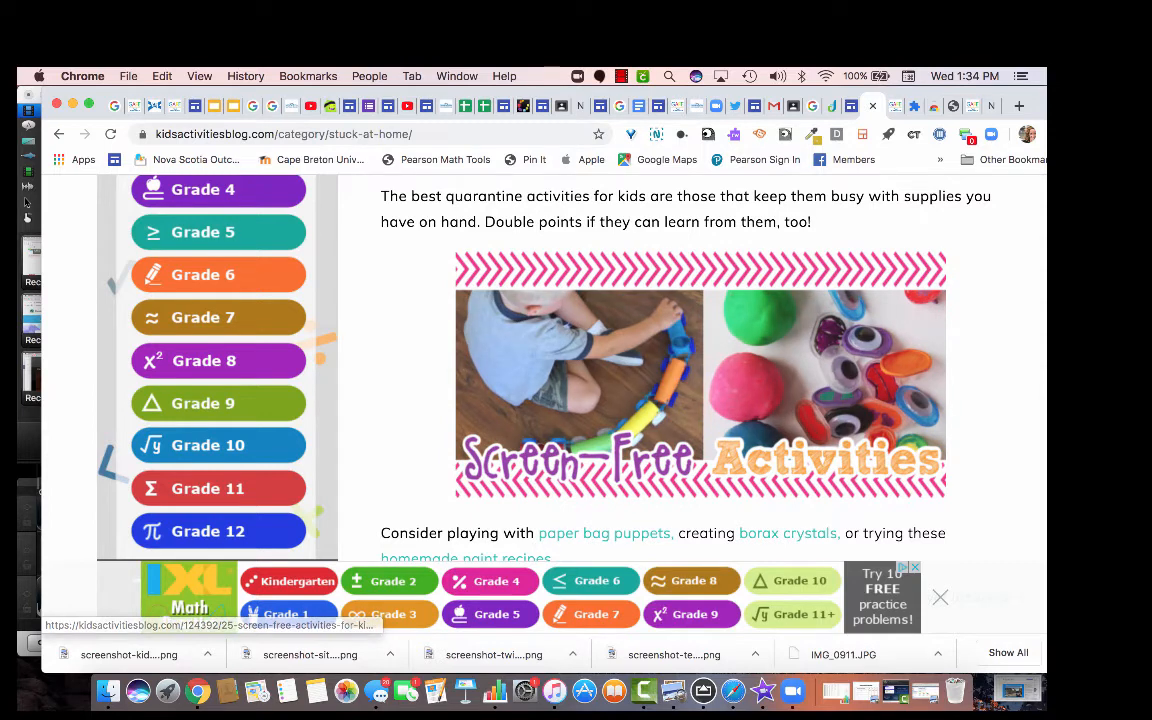
Copy the kidsactivitiesblog.com page address from the address bar.
left_click_drag(412, 134, 152, 134)
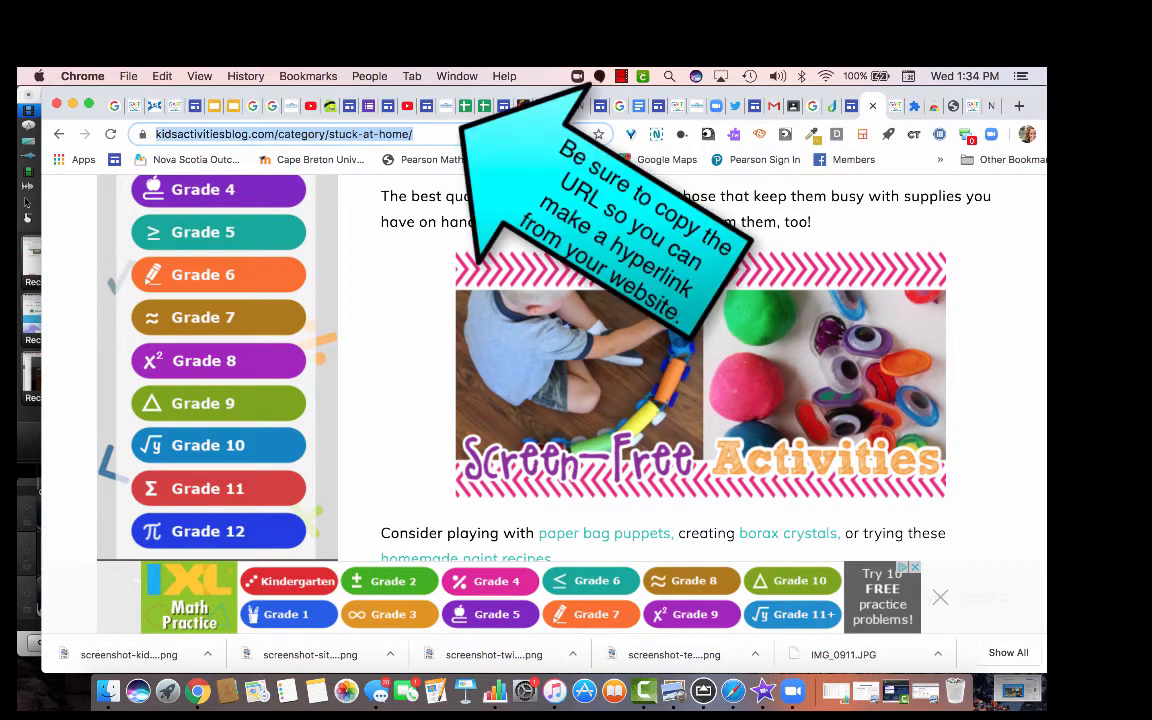
right_click(196, 134)
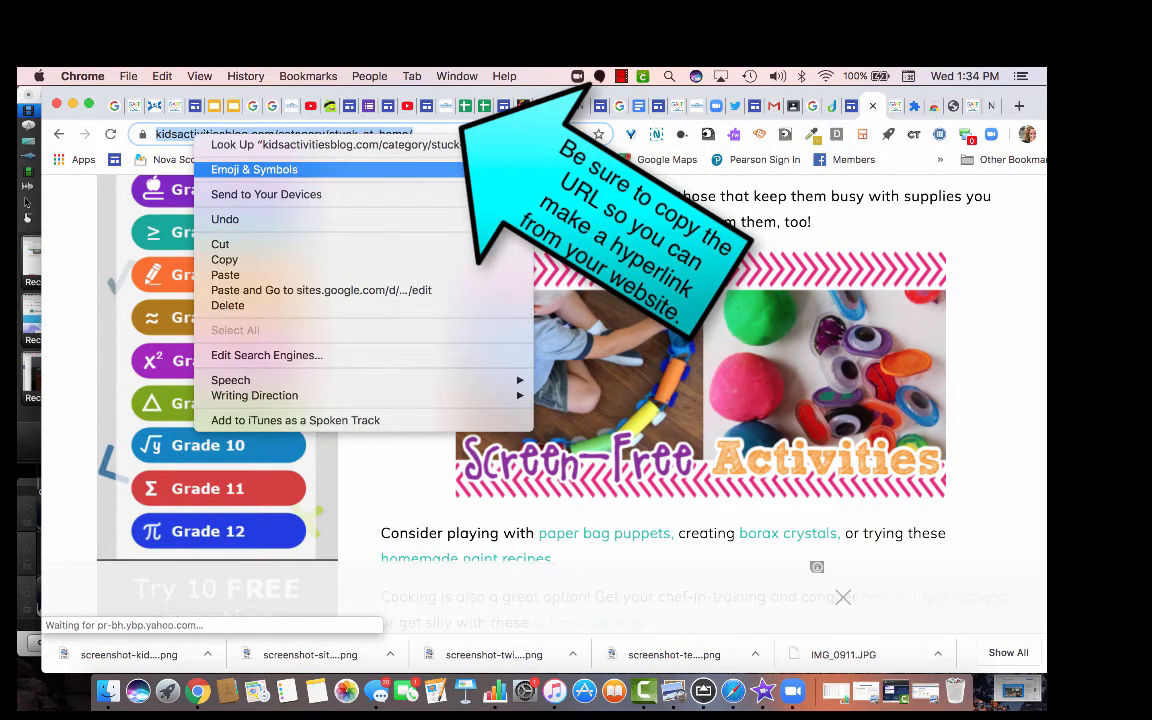
left_click(225, 259)
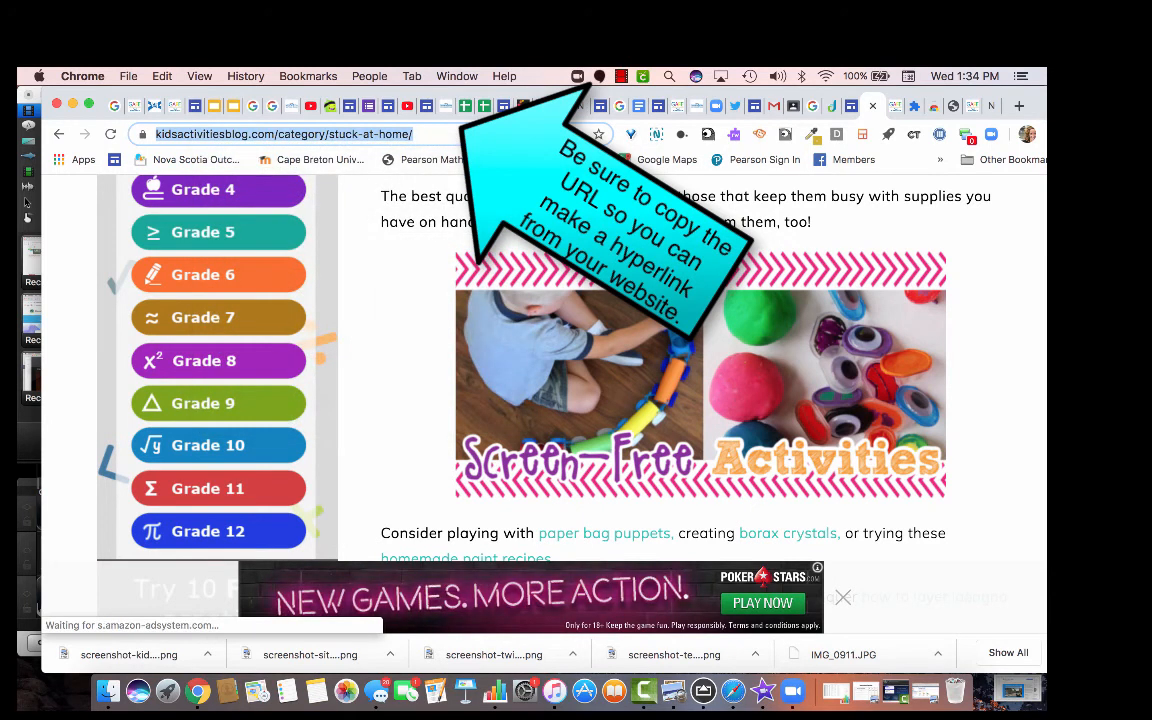
Upload the Screen-Free Activities screenshot into the second layout's right image slot.
left_click(180, 100)
scroll(285, 400, "up", 5)
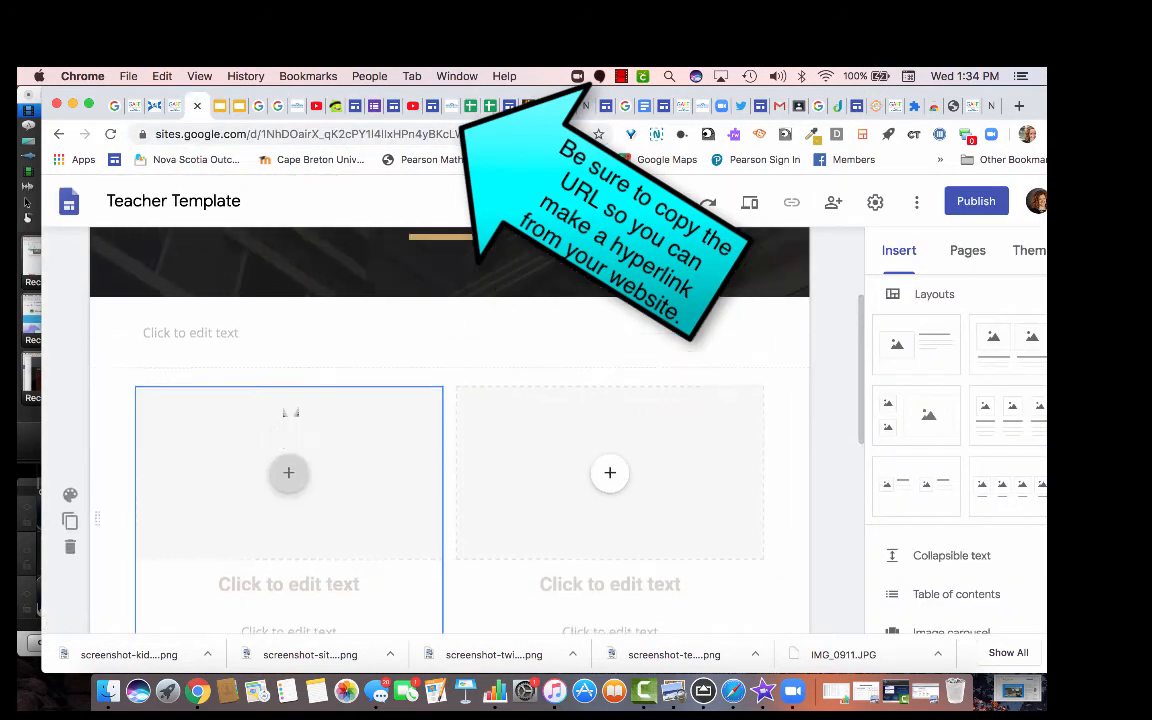
scroll(290, 412, "down", 1)
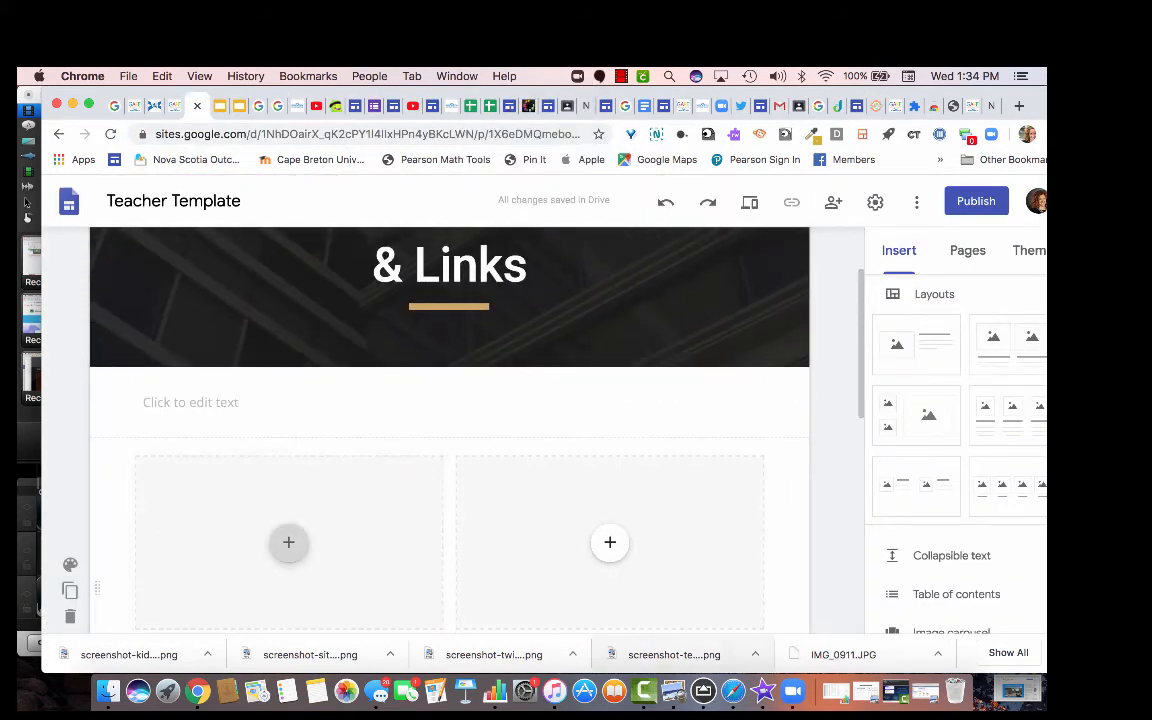
scroll(638, 574, "down", 4)
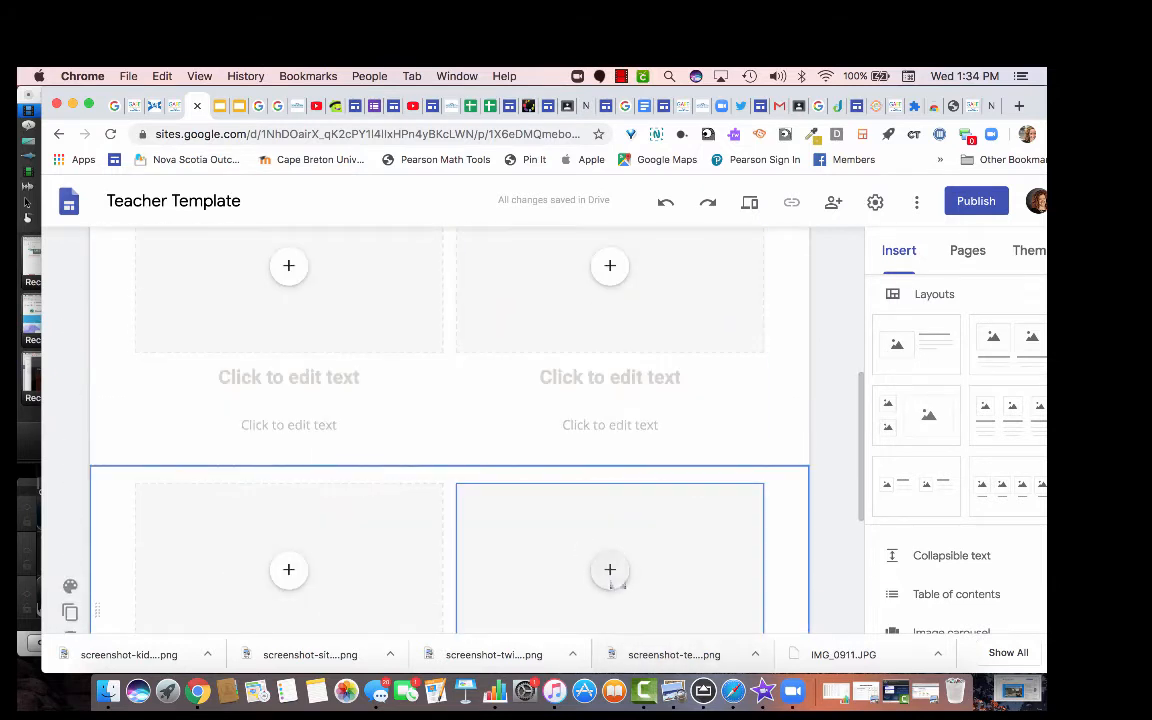
scroll(612, 581, "down", 2)
left_click(610, 432)
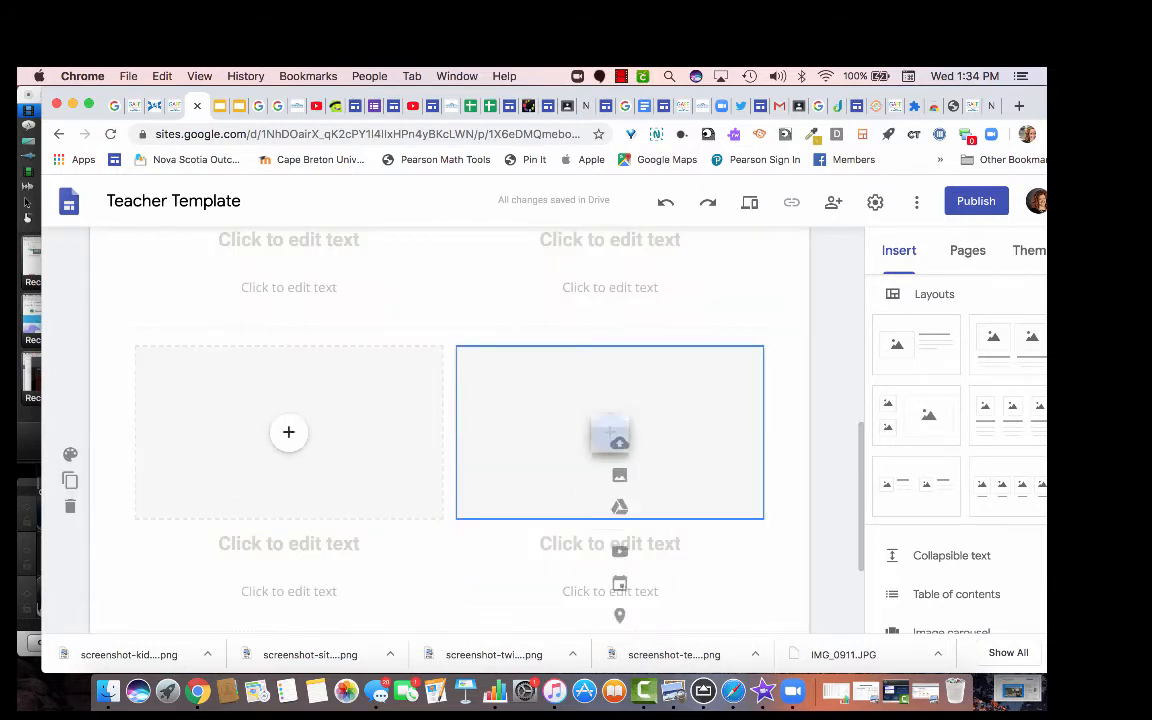
left_click(659, 419)
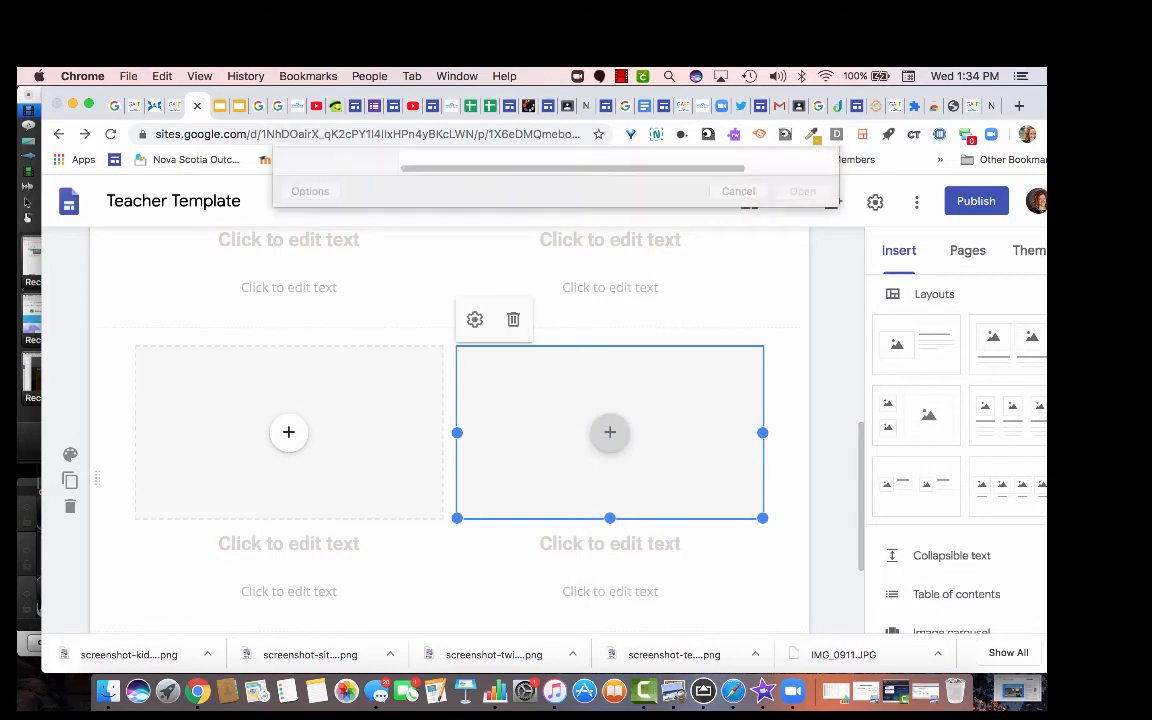
double_click(514, 123)
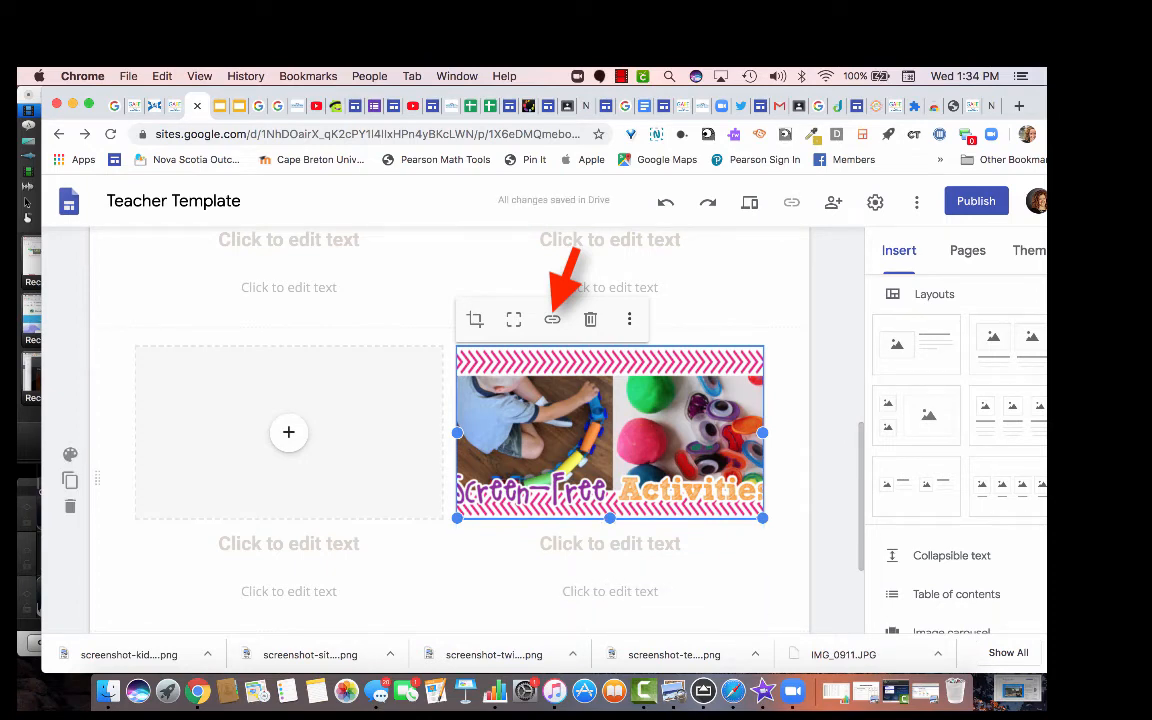
Link the screenshot to the copied kidsactivitiesblog.com stuck-at-home page address.
key("super+k")
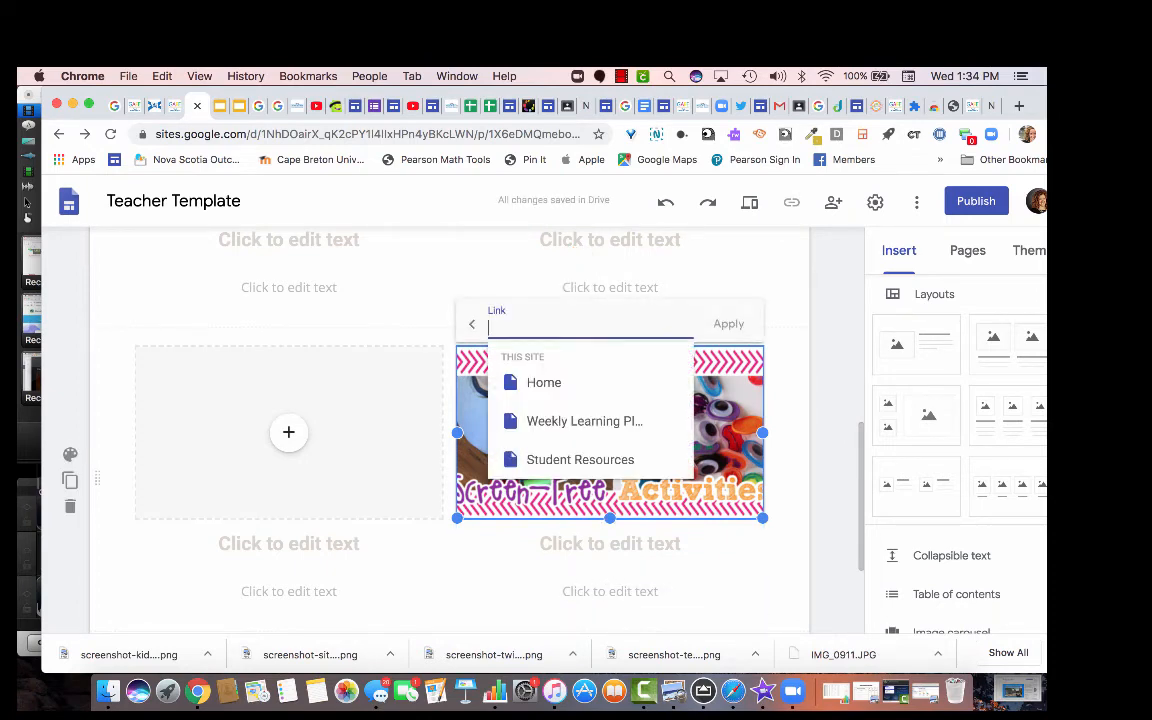
right_click(490, 318)
left_click(530, 427)
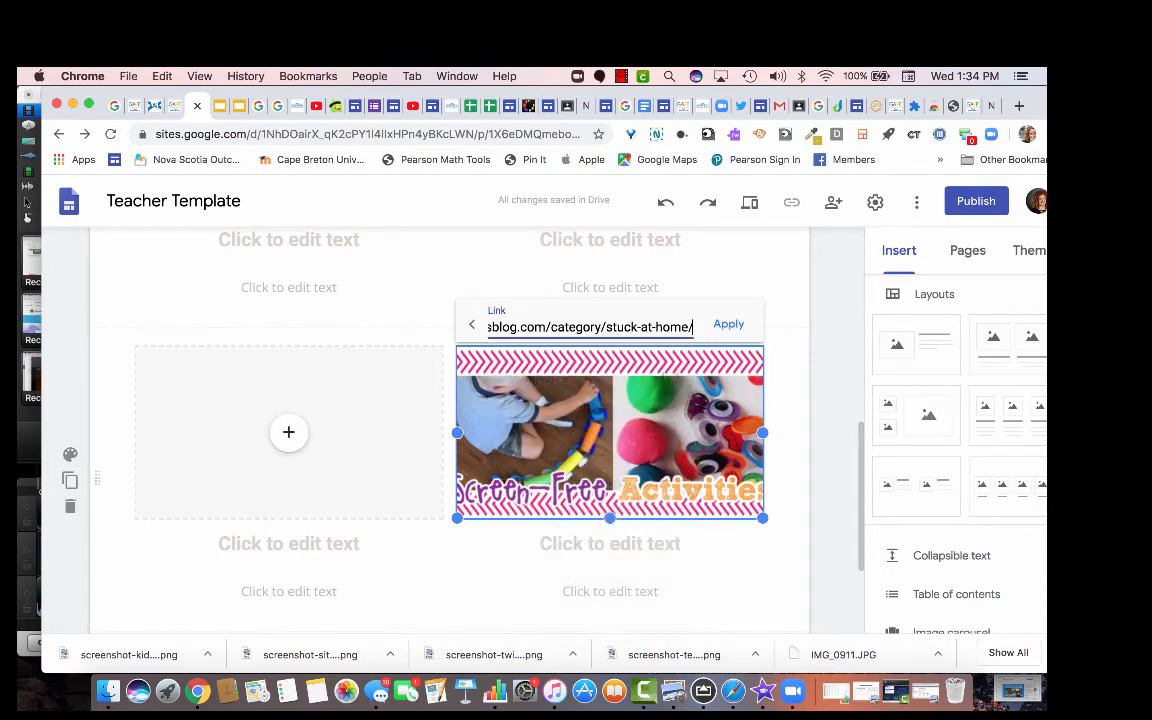
key("Return")
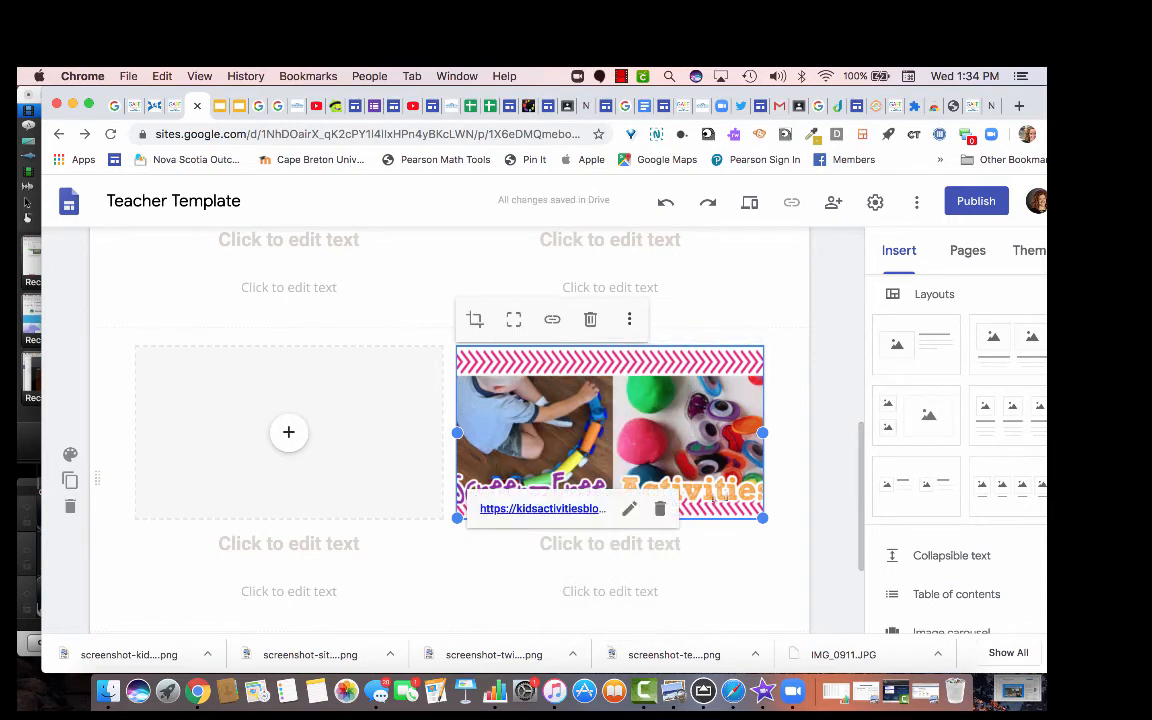
left_click(675, 567)
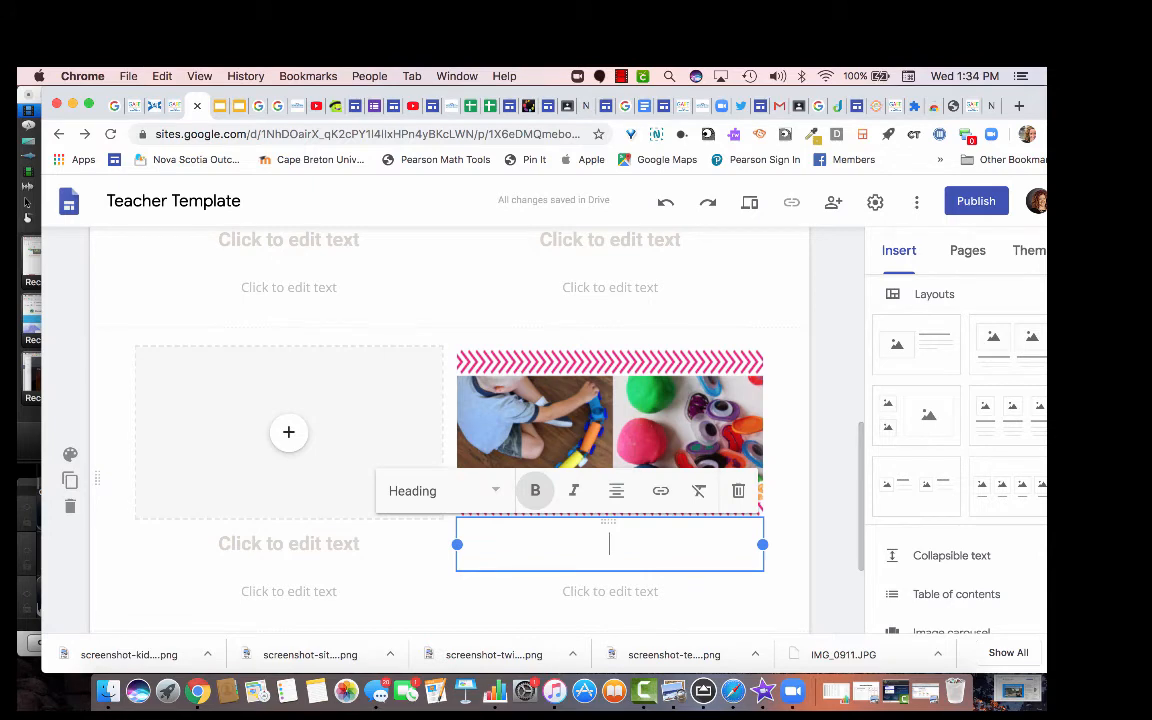
Caption the screenshot 'Screen Free Activities' and link that heading to the stuck-at-home activities address.
type("Screen F")
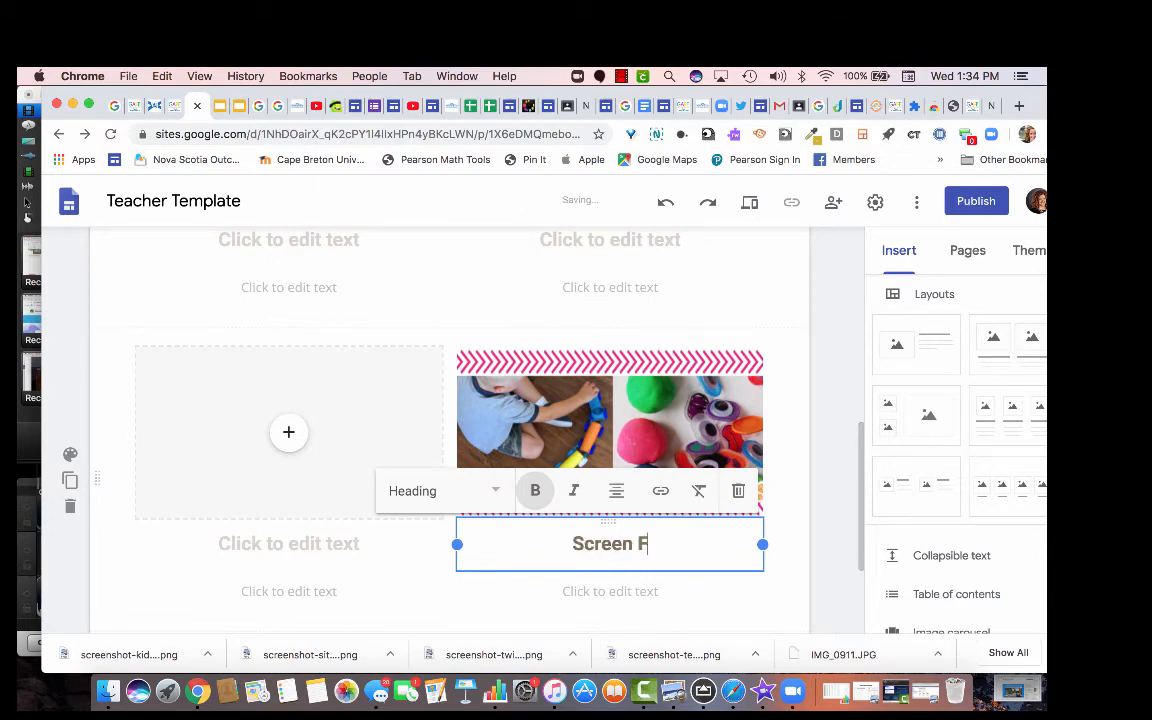
type("ree Ac")
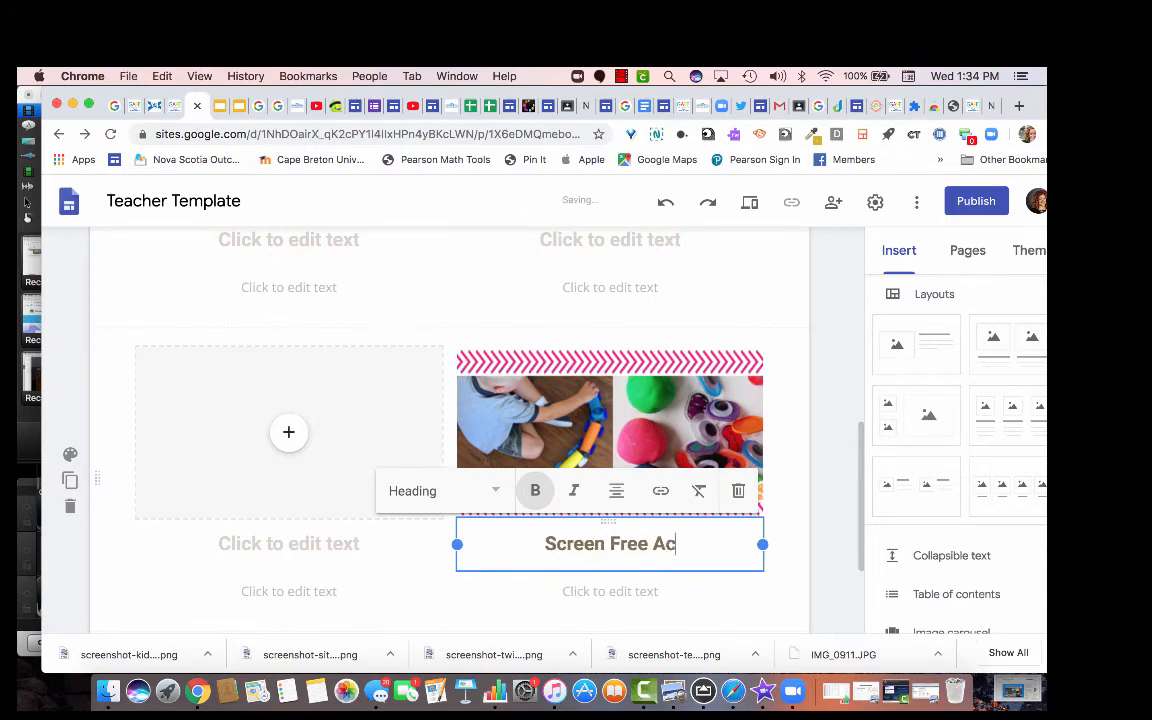
type("tivities")
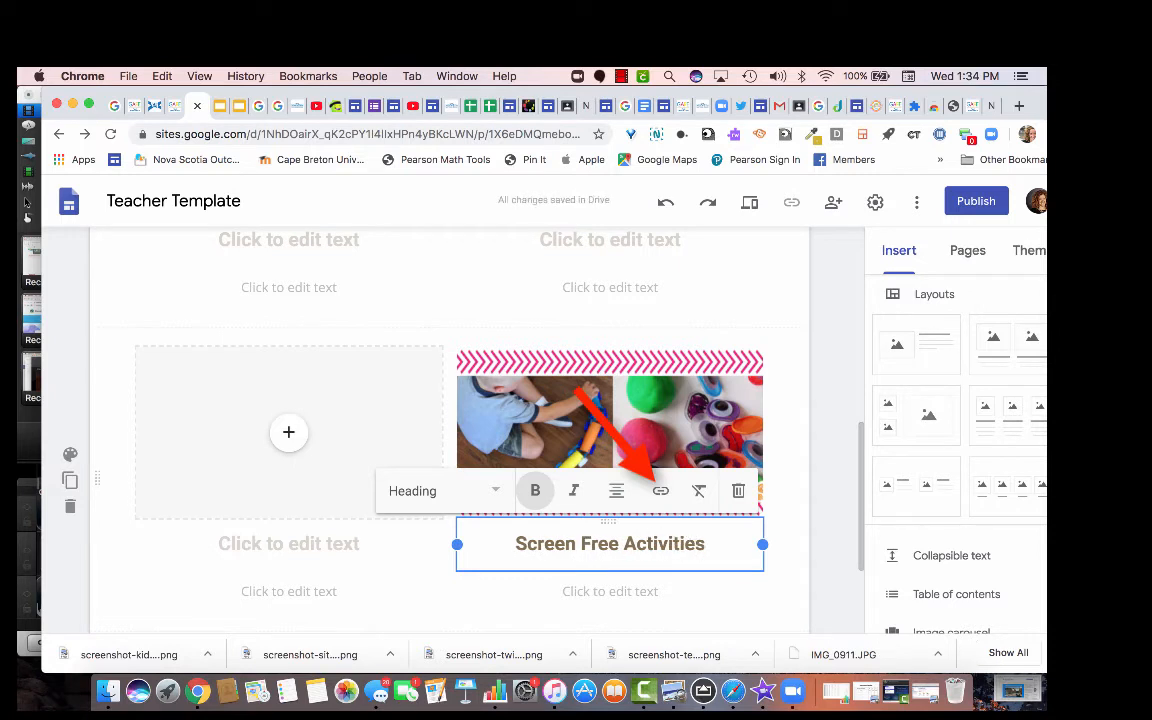
key("shift+Left")
key("shift+Left")
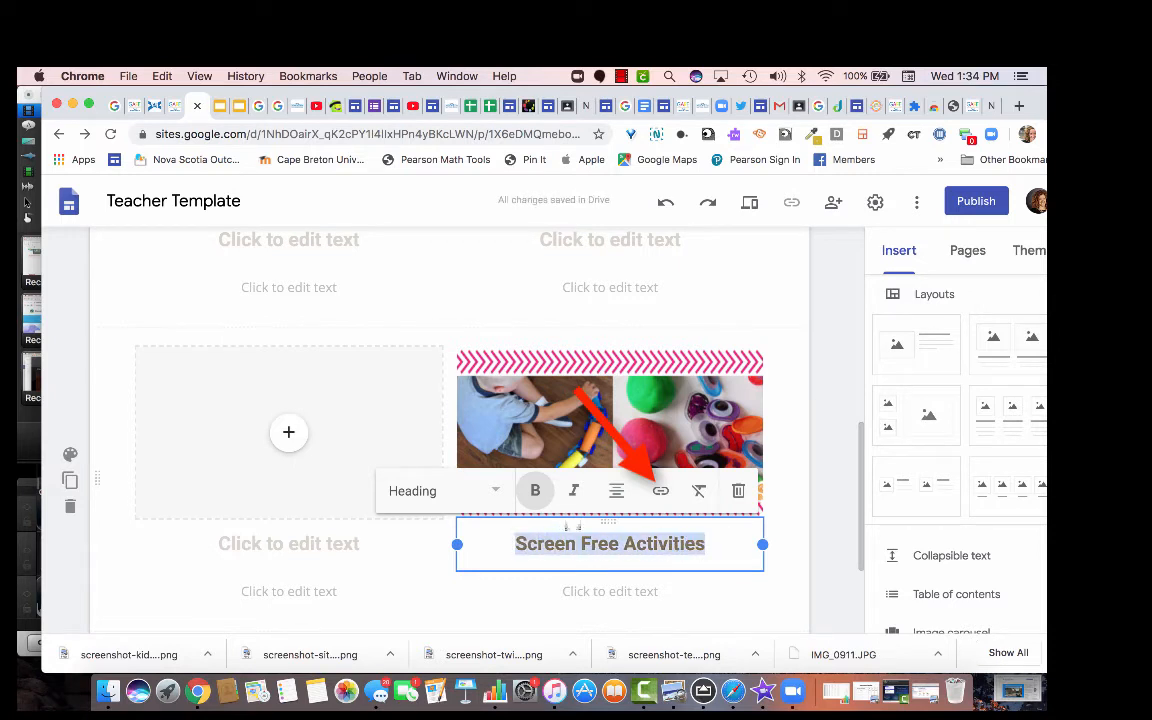
left_click(660, 490)
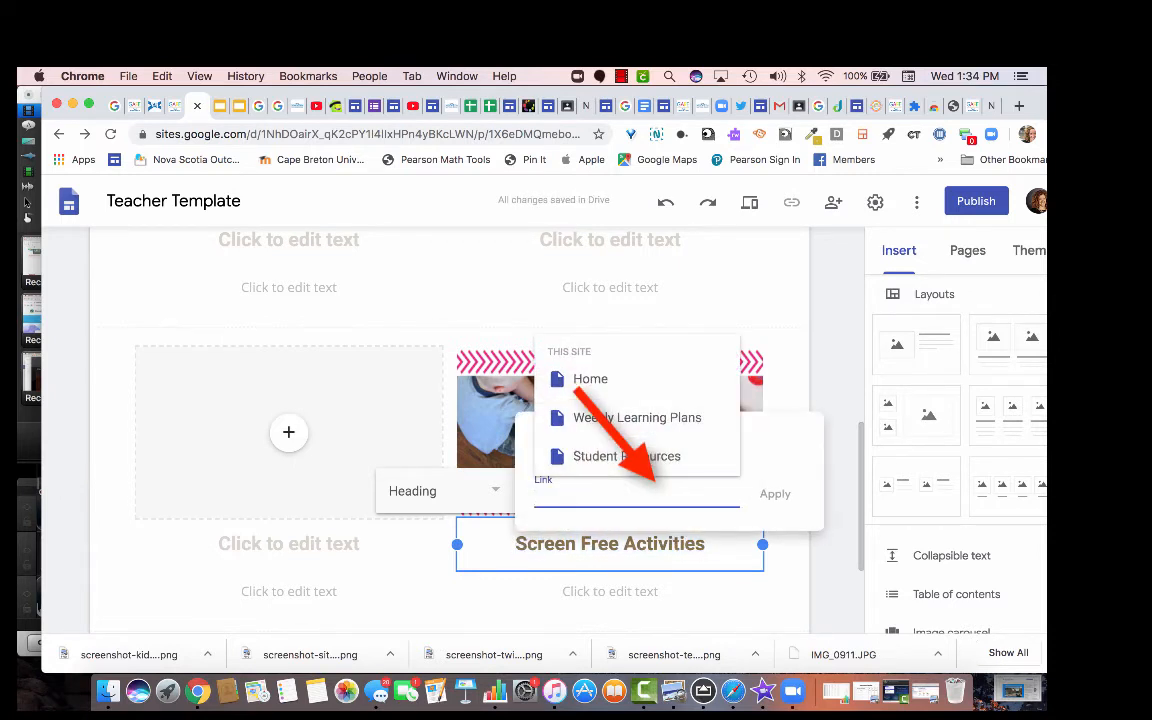
right_click(566, 497)
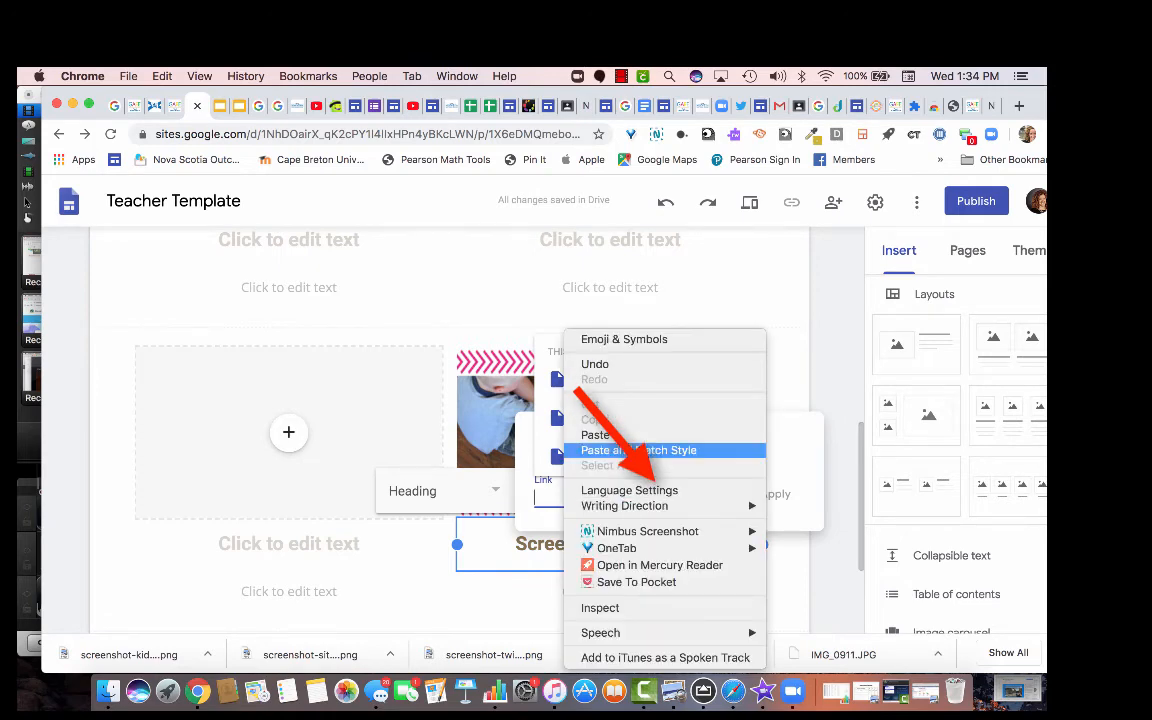
left_click(597, 435)
key("Return")
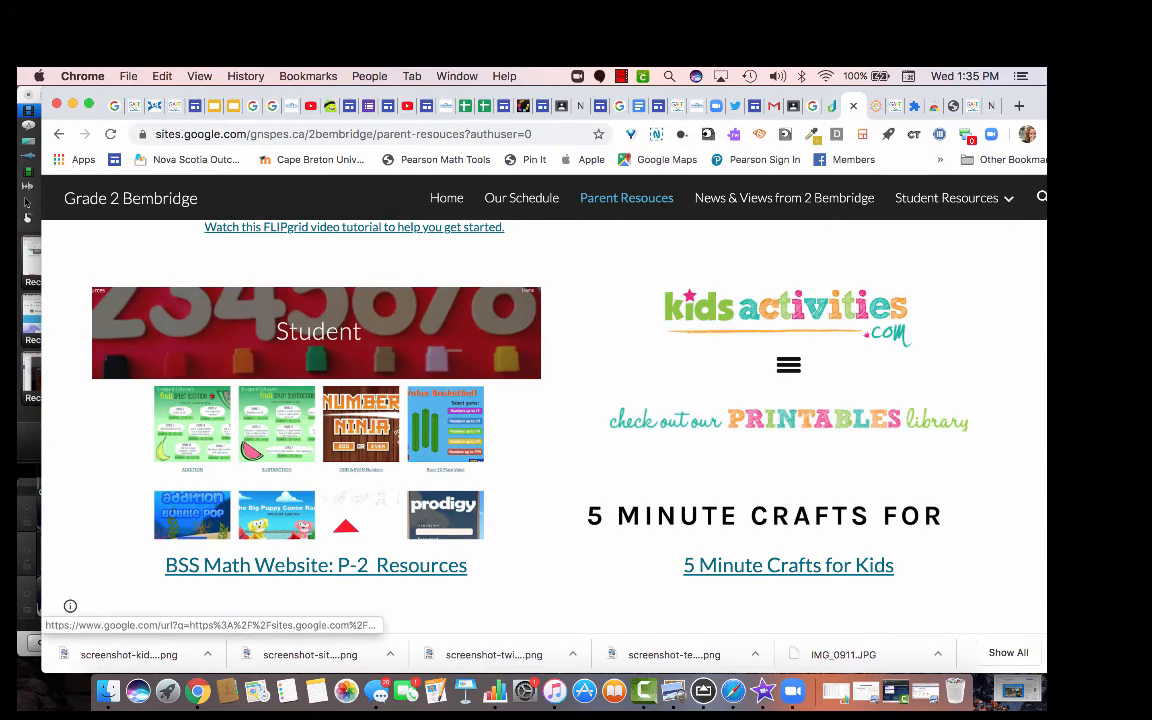
Follow the BSS Math Website: P-2 Resources link and open the P-2 Student page.
left_click(316, 565)
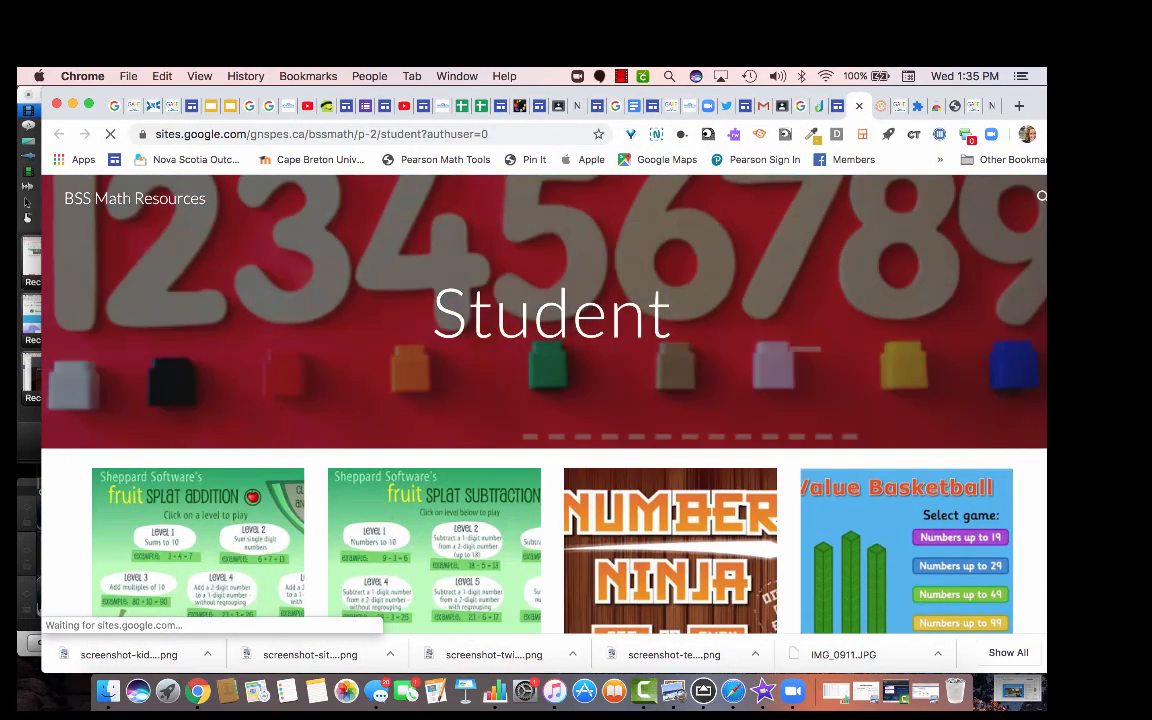
scroll(544, 404, "down", 1)
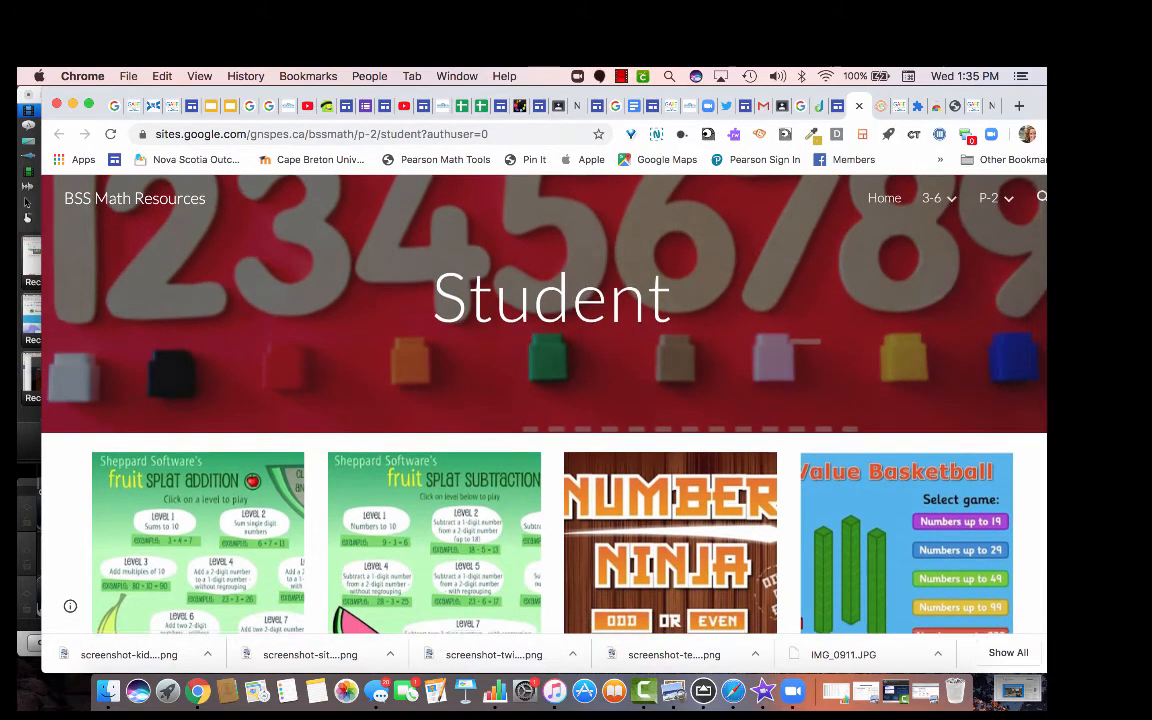
mouse_move(990, 197)
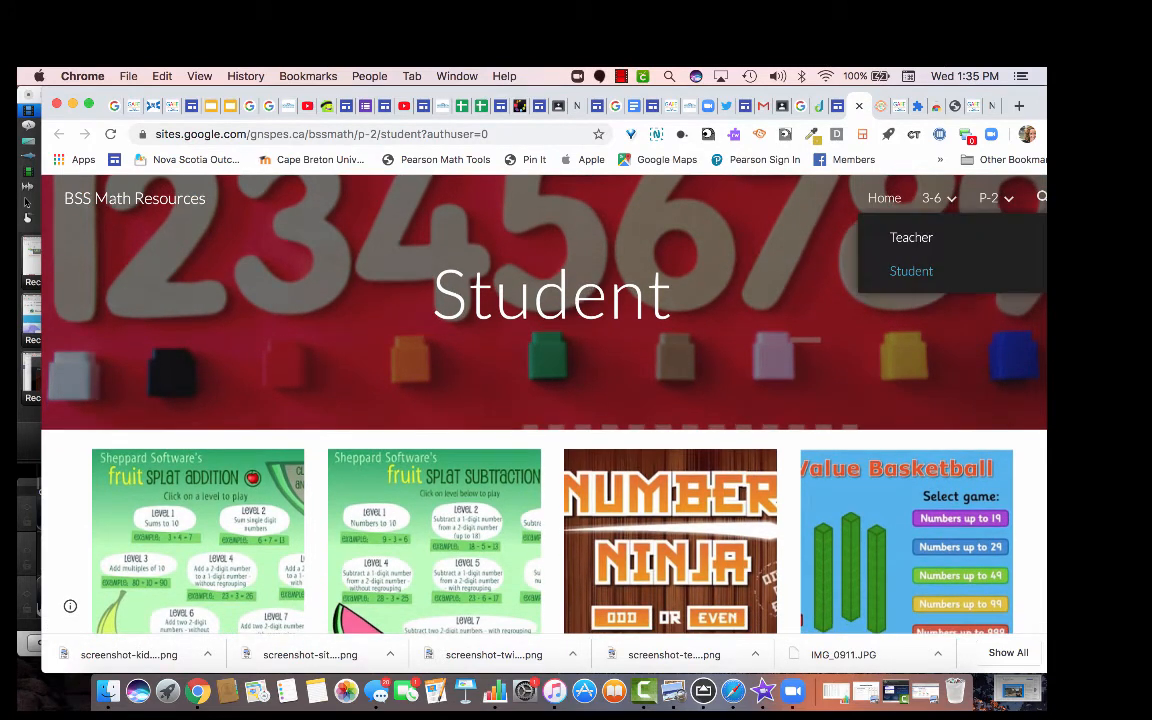
left_click(910, 267)
scroll(906, 400, "down", 10)
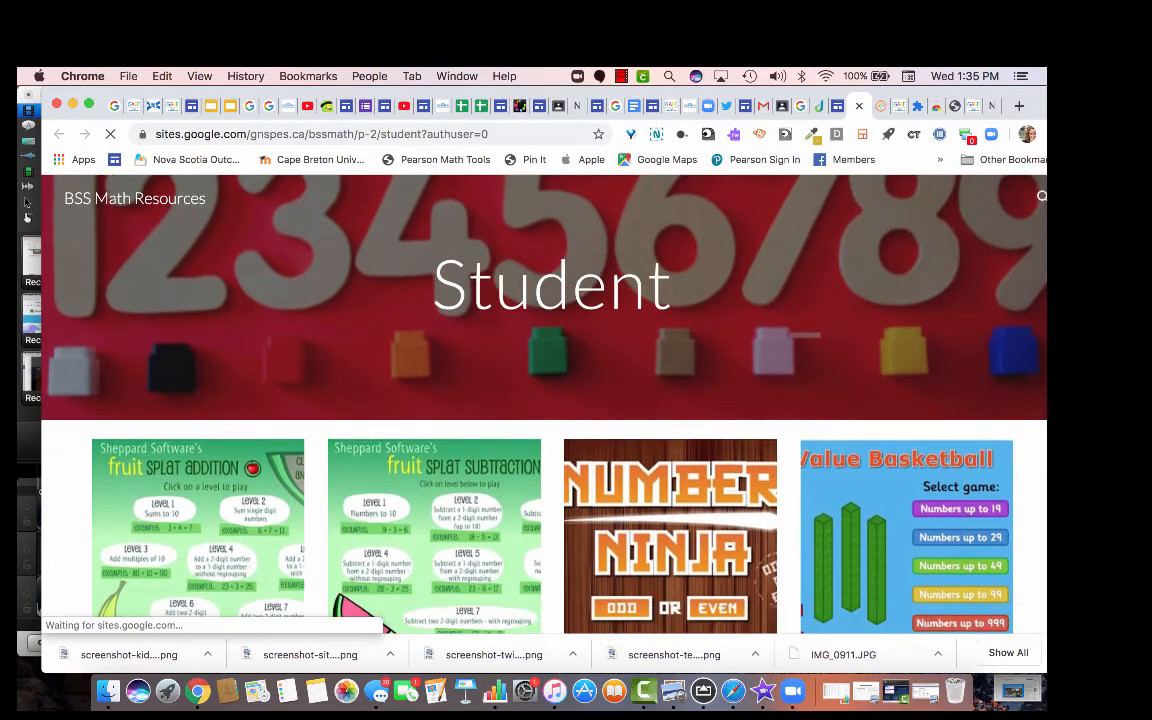
scroll(906, 400, "down", 6)
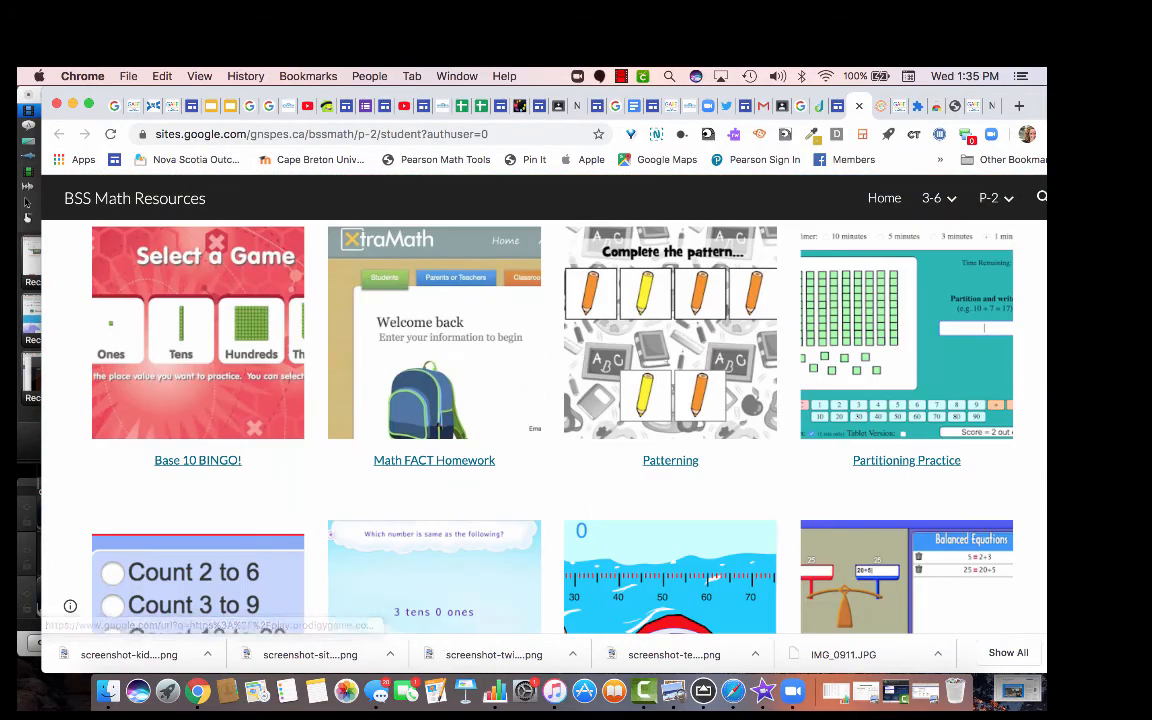
scroll(790, 395, "up", 15)
scroll(790, 395, "down", 8)
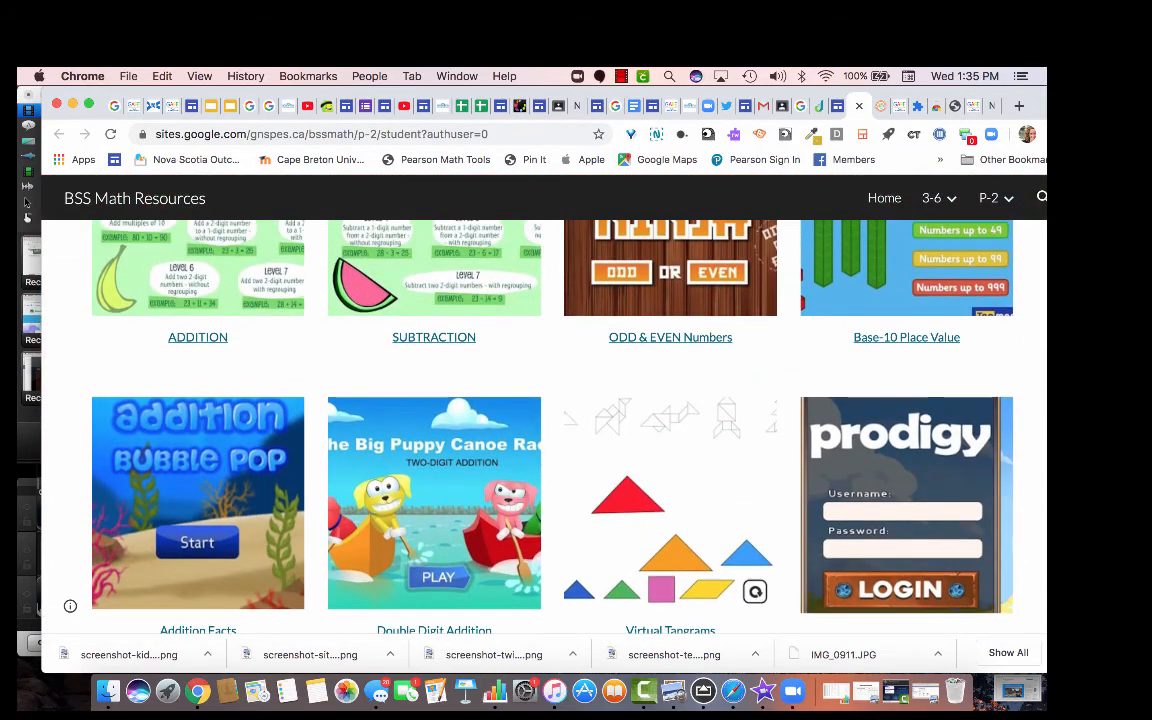
scroll(544, 400, "up", 8)
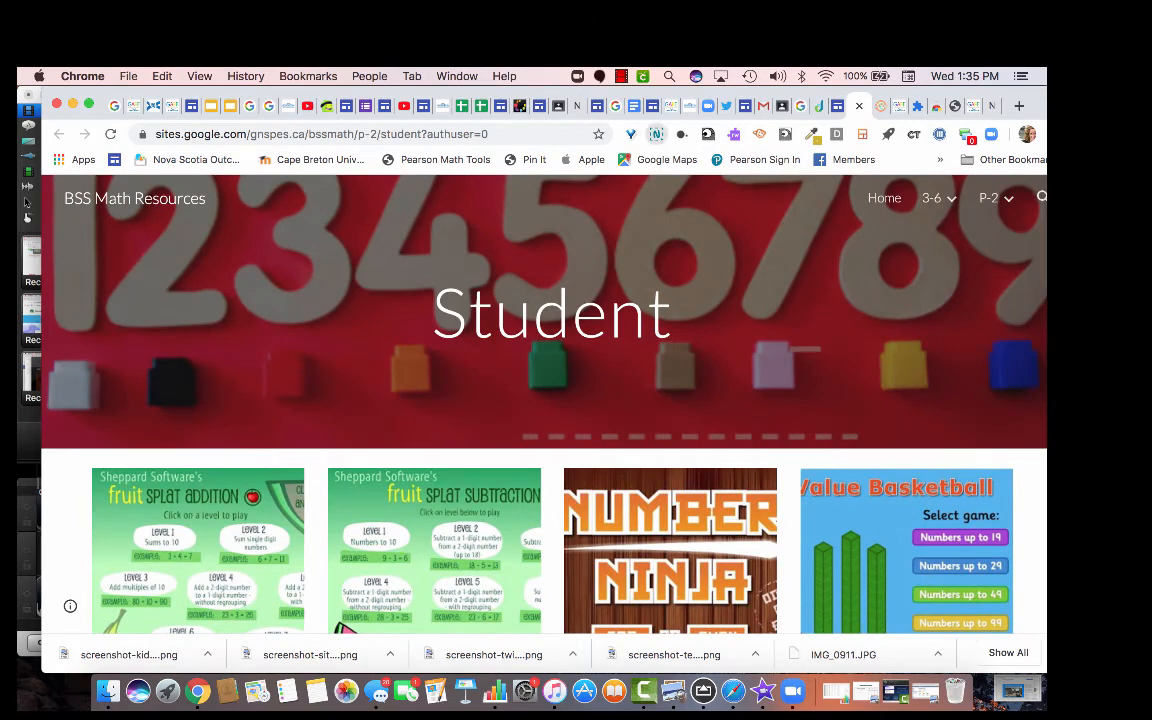
left_click(656, 134)
left_click(553, 262)
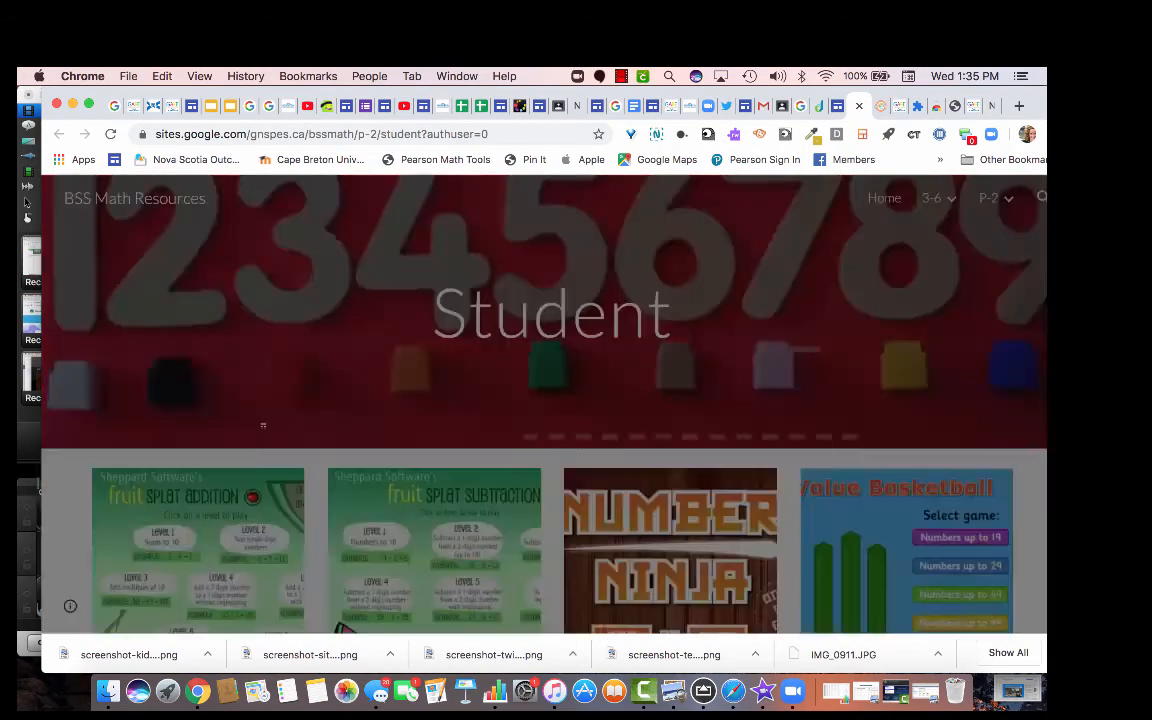
Capture the Student page header and first game row as a PNG in Downloads, then return to the editor.
left_click(263, 425)
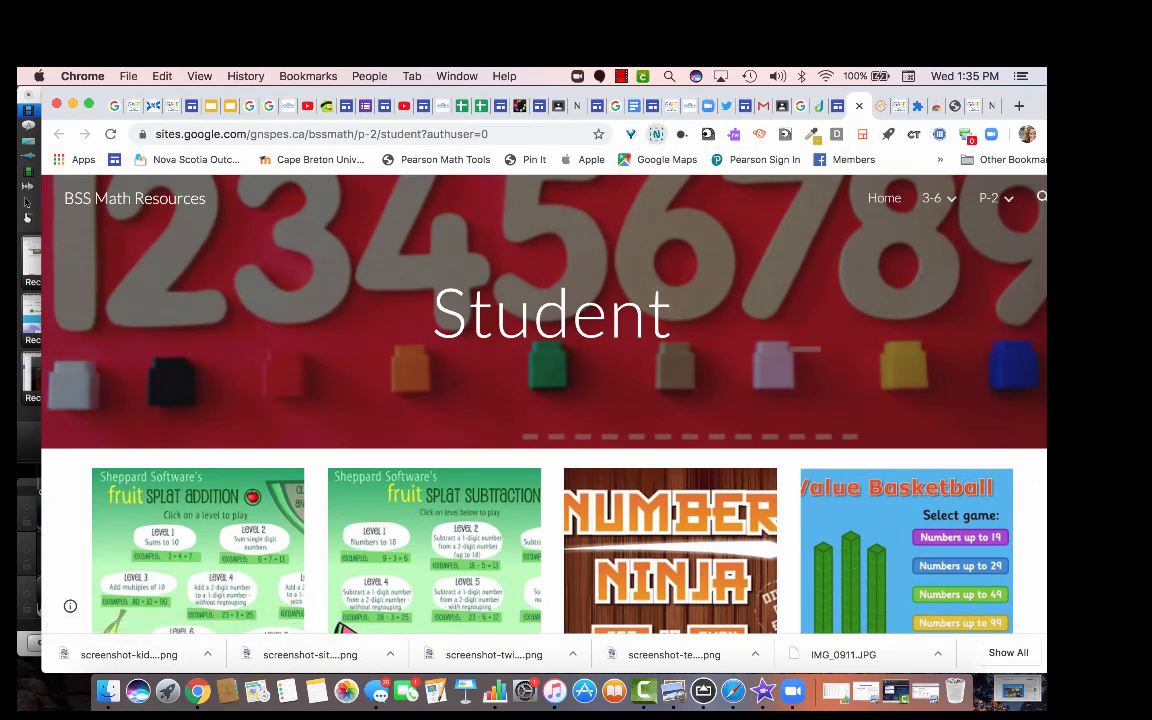
left_click(656, 134)
left_click(554, 262)
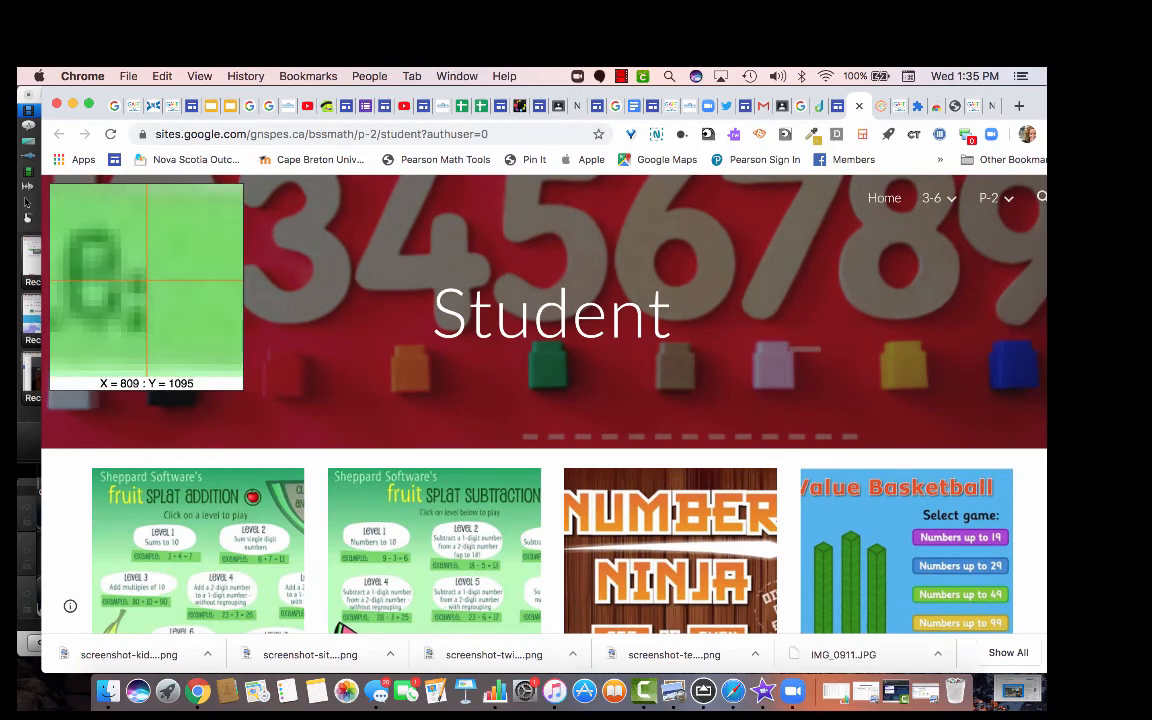
left_click_drag(1018, 626, 42, 178)
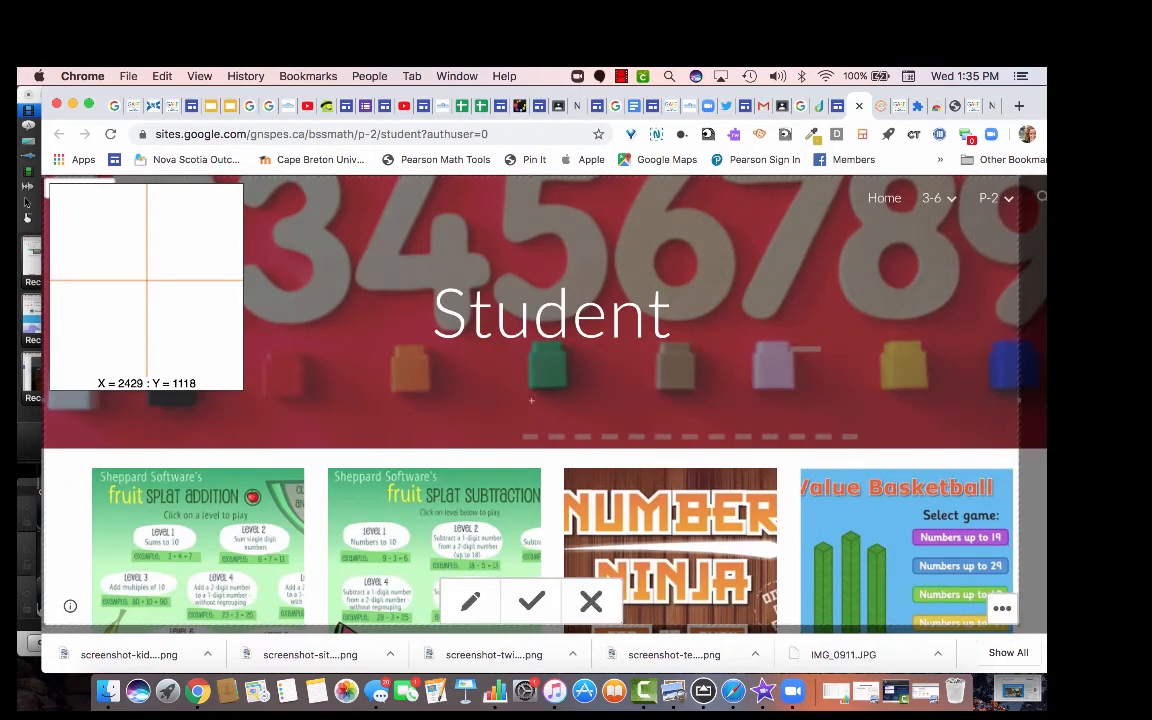
left_click(531, 601)
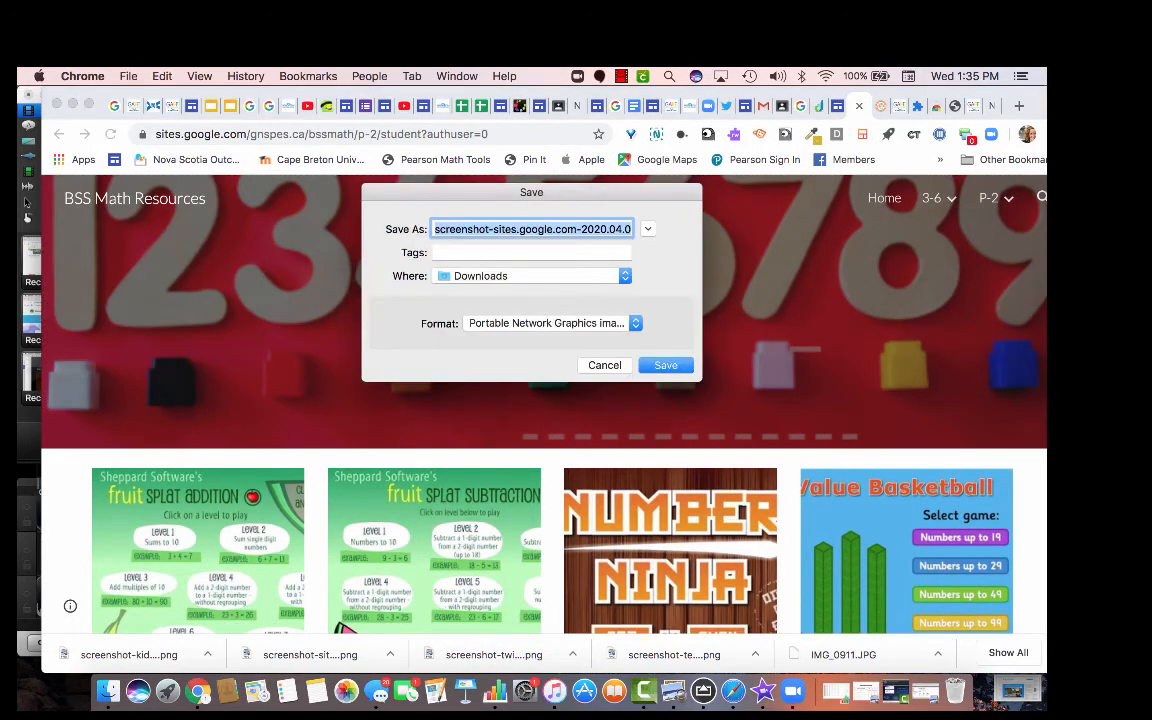
key("Return")
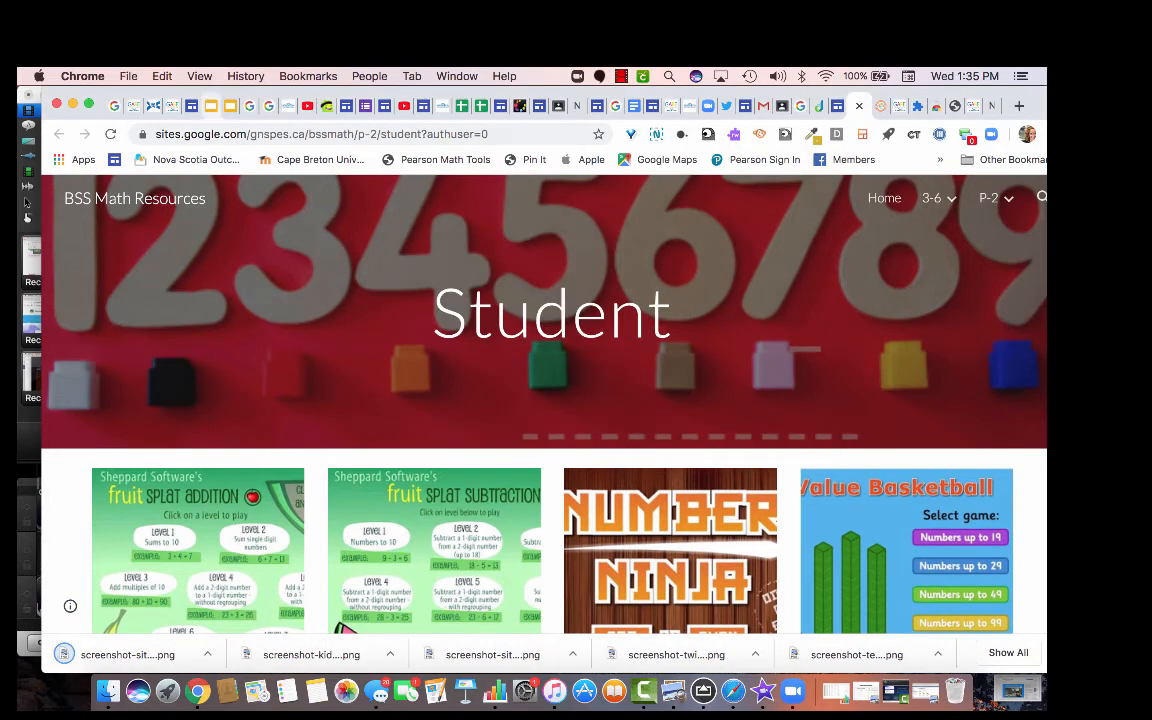
left_click(183, 105)
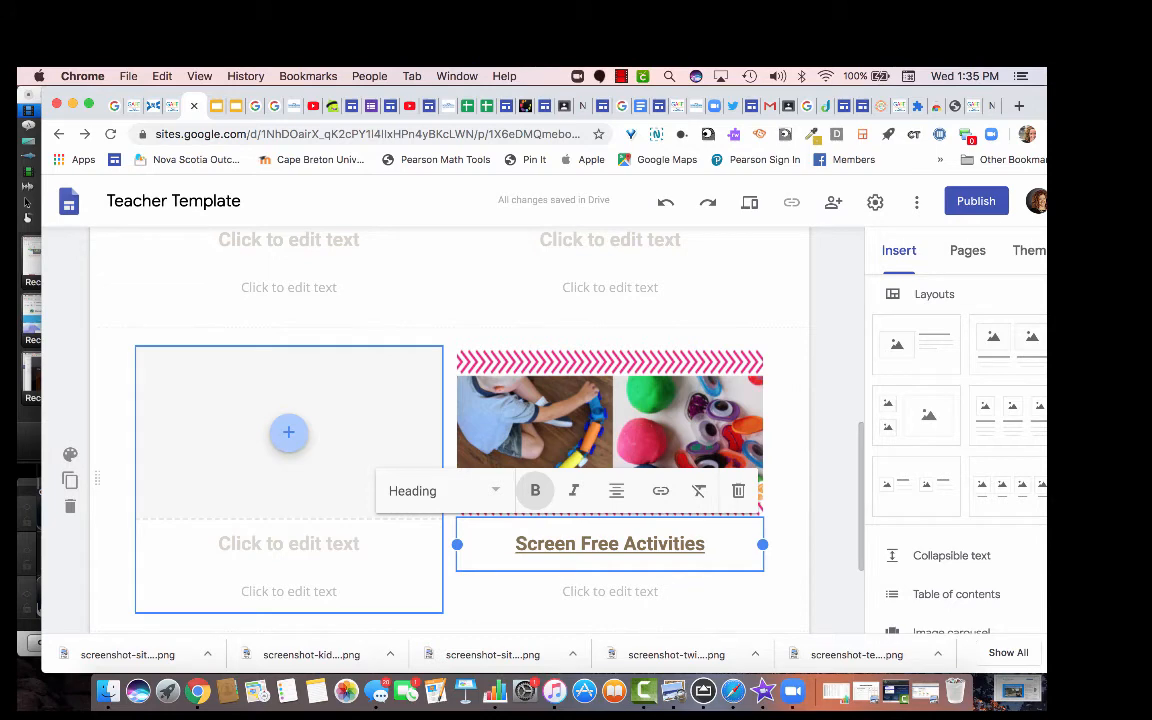
Upload the saved Student page screenshot into the empty left image placeholder.
left_click(288, 432)
left_click(335, 419)
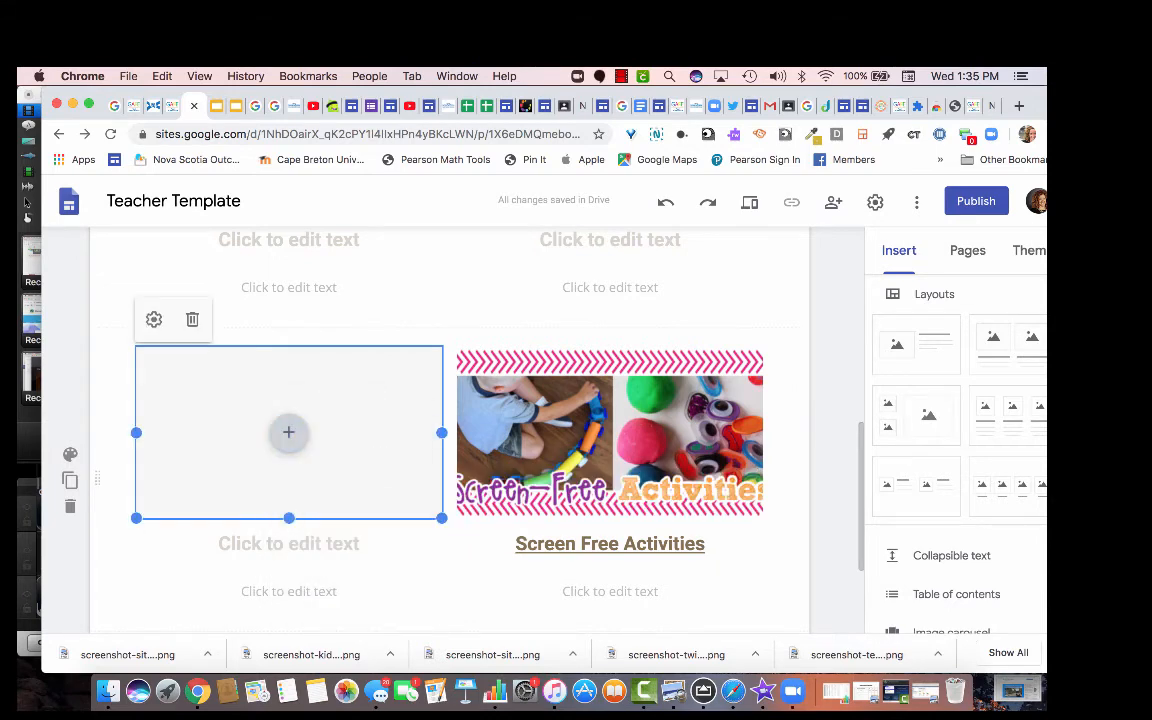
double_click(500, 205)
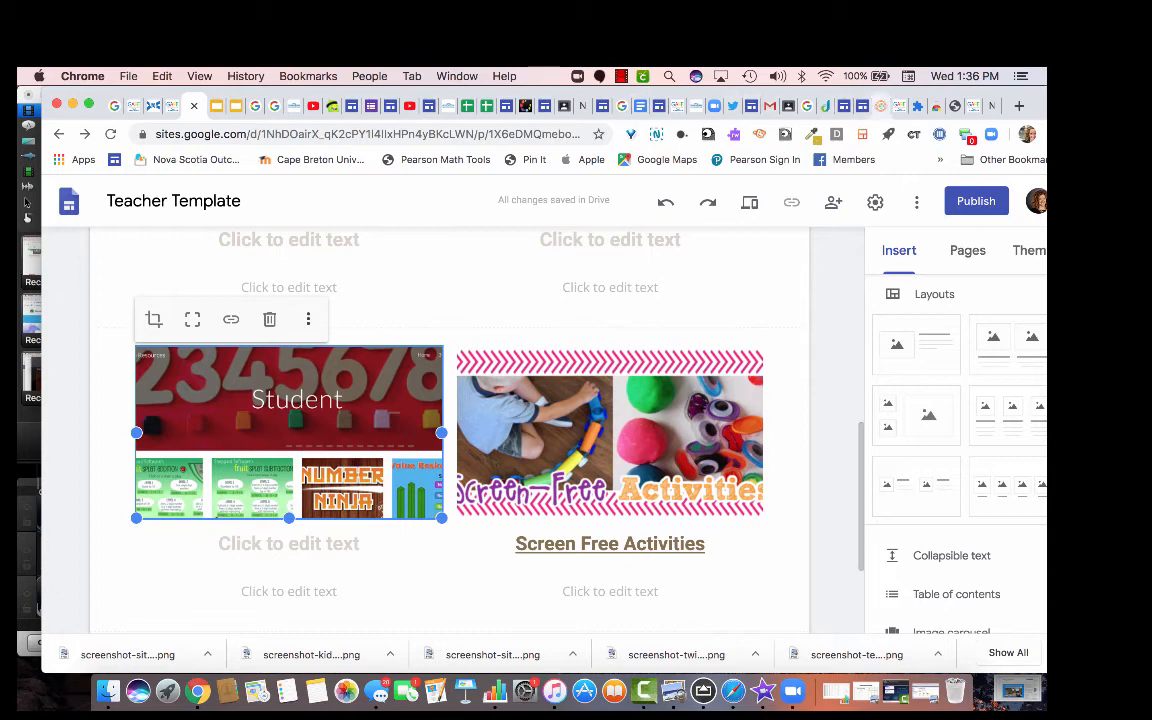
left_click(862, 106)
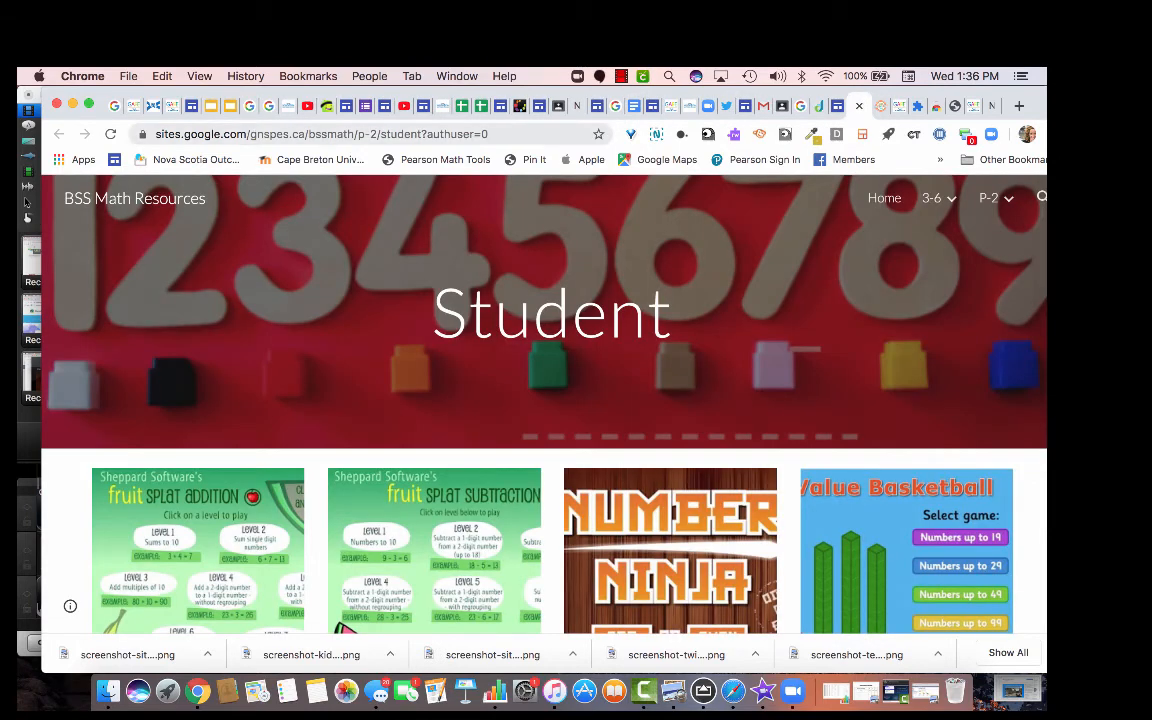
Copy the BSS Math P-2 Student page address and apply it as the screenshot image's link.
left_click_drag(494, 134, 154, 134)
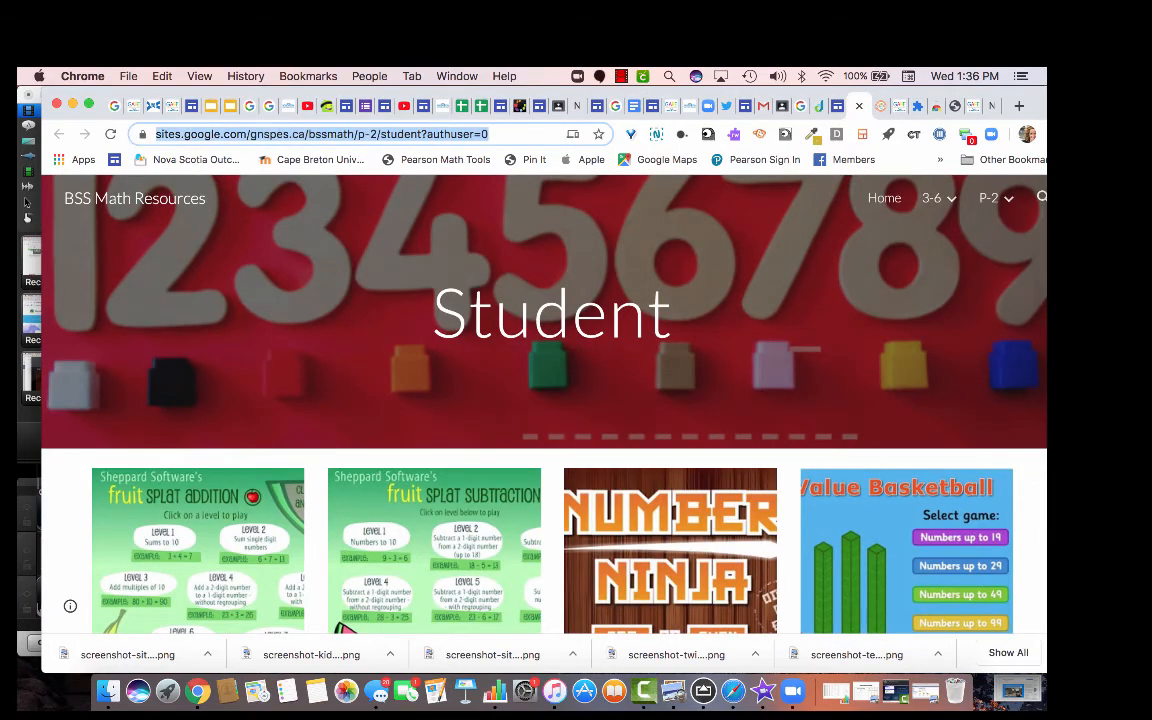
right_click(154, 134)
left_click(200, 258)
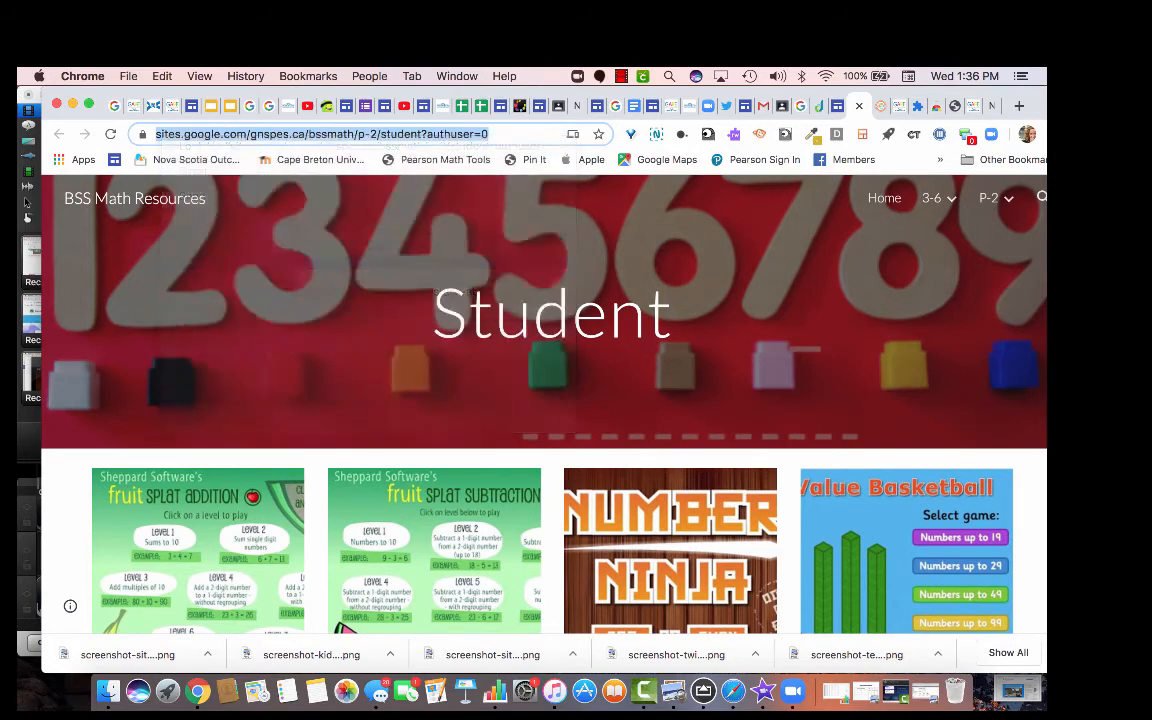
left_click(191, 105)
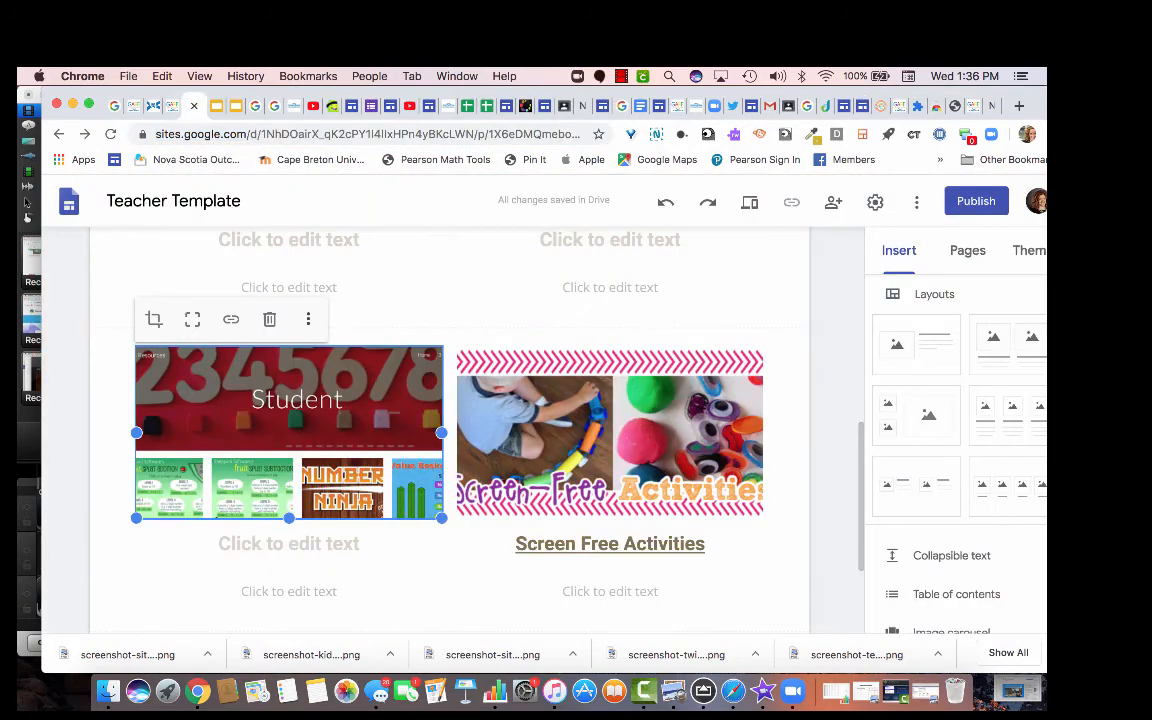
left_click(231, 318)
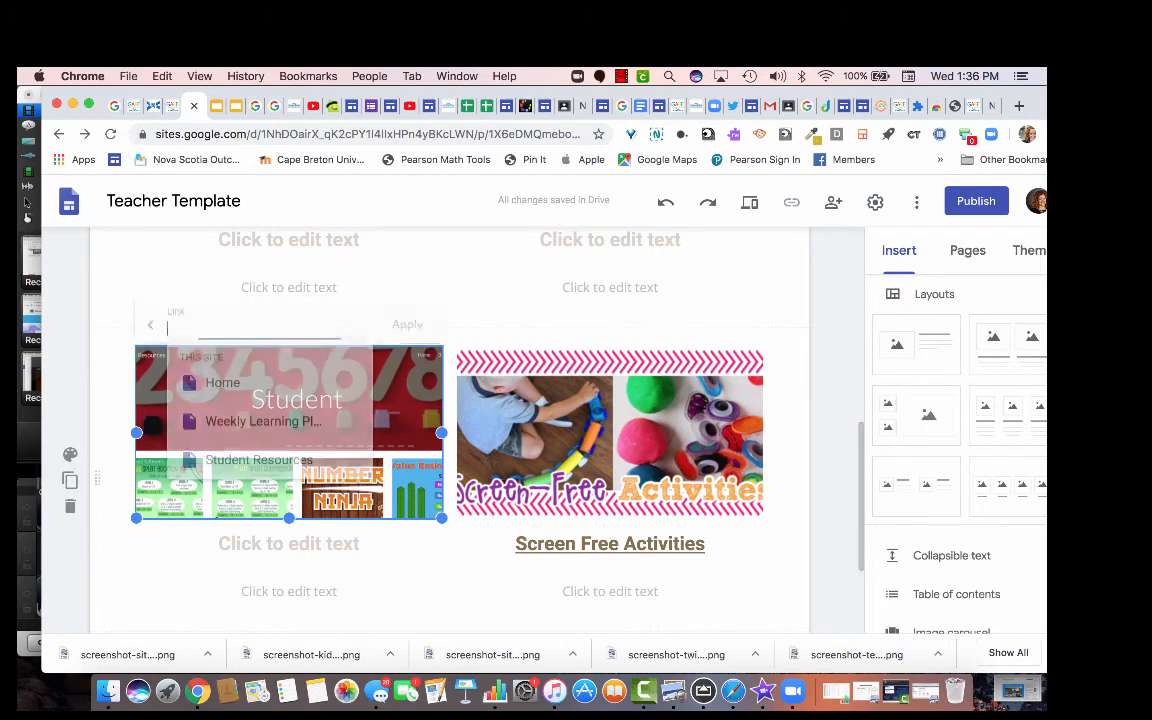
right_click(225, 326)
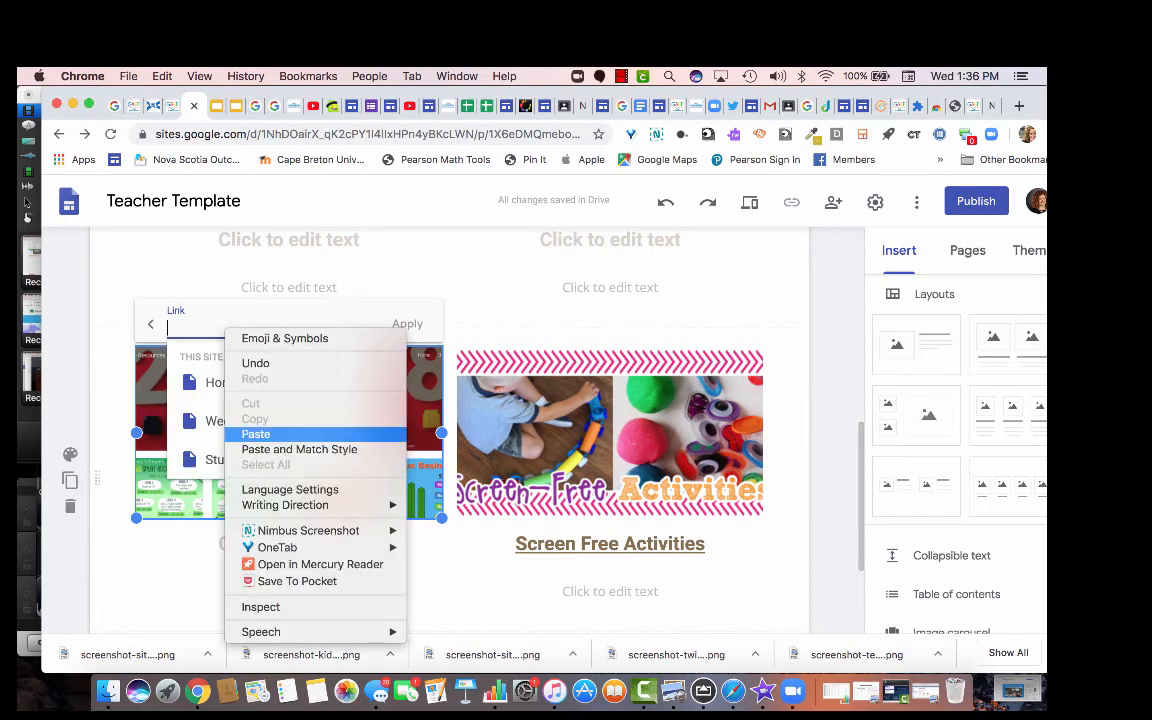
left_click(255, 433)
left_click(407, 324)
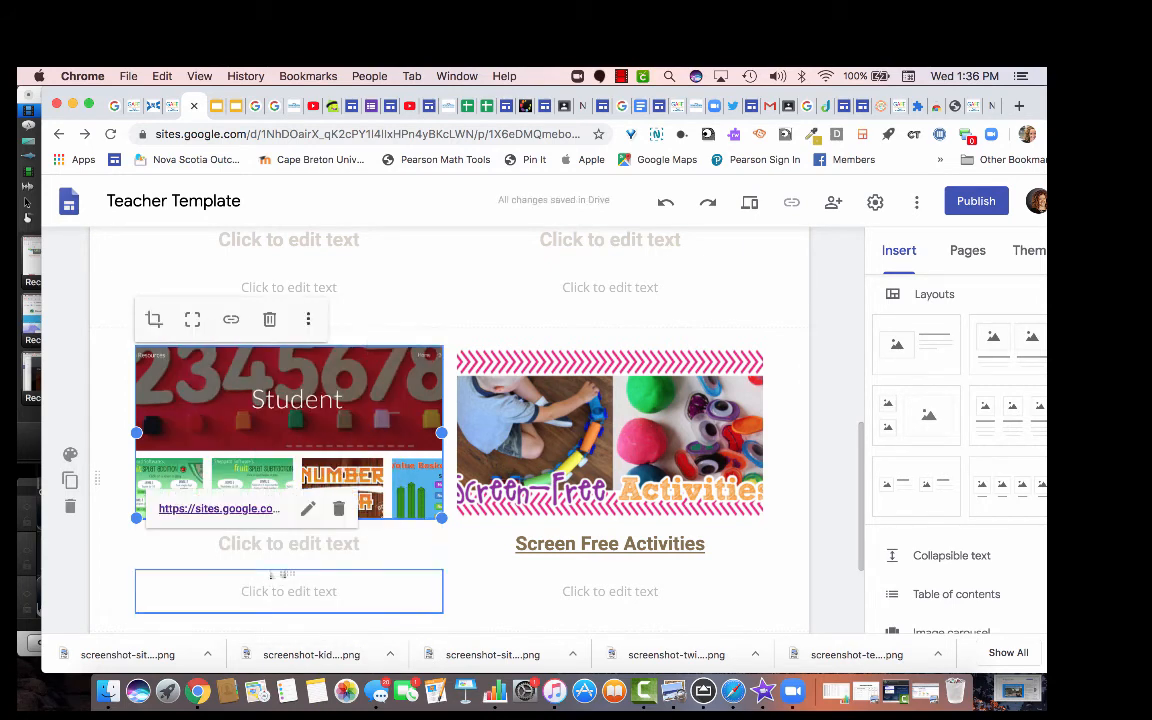
Title the screenshot 'Math Resources for P-2 Students' and link that heading to the Student page address.
left_click(288, 543)
type("BSS")
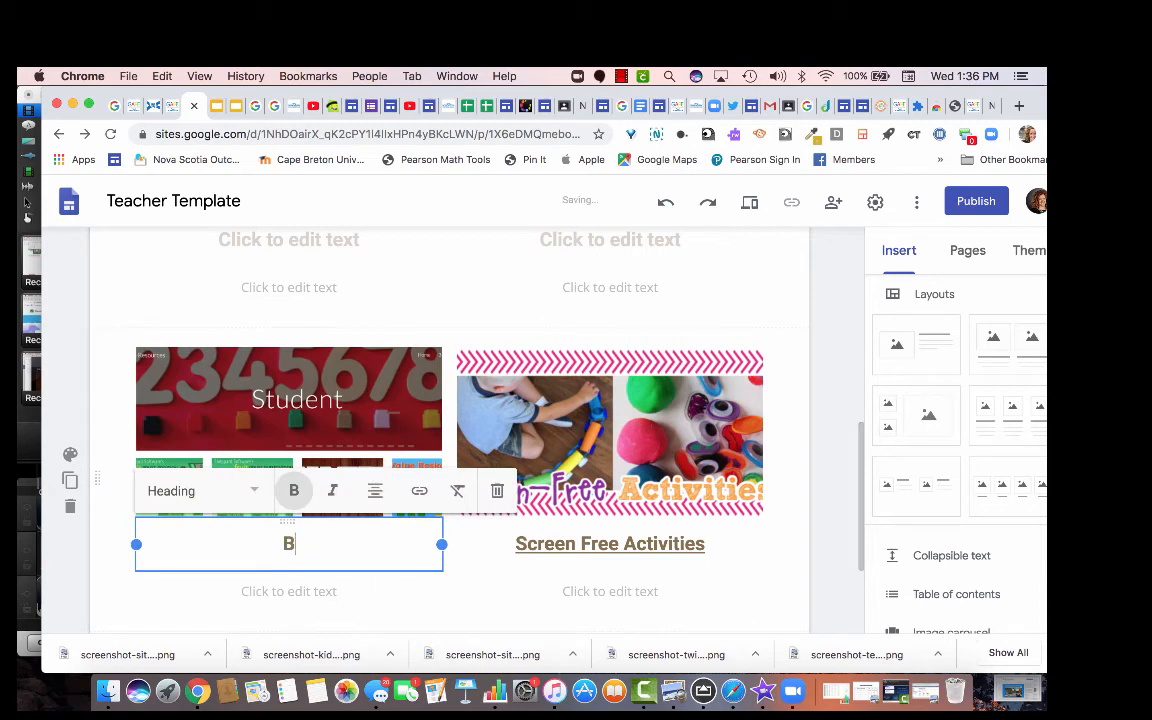
key("BackSpace")
key("BackSpace")
key("BackSpace")
type("Math Resour")
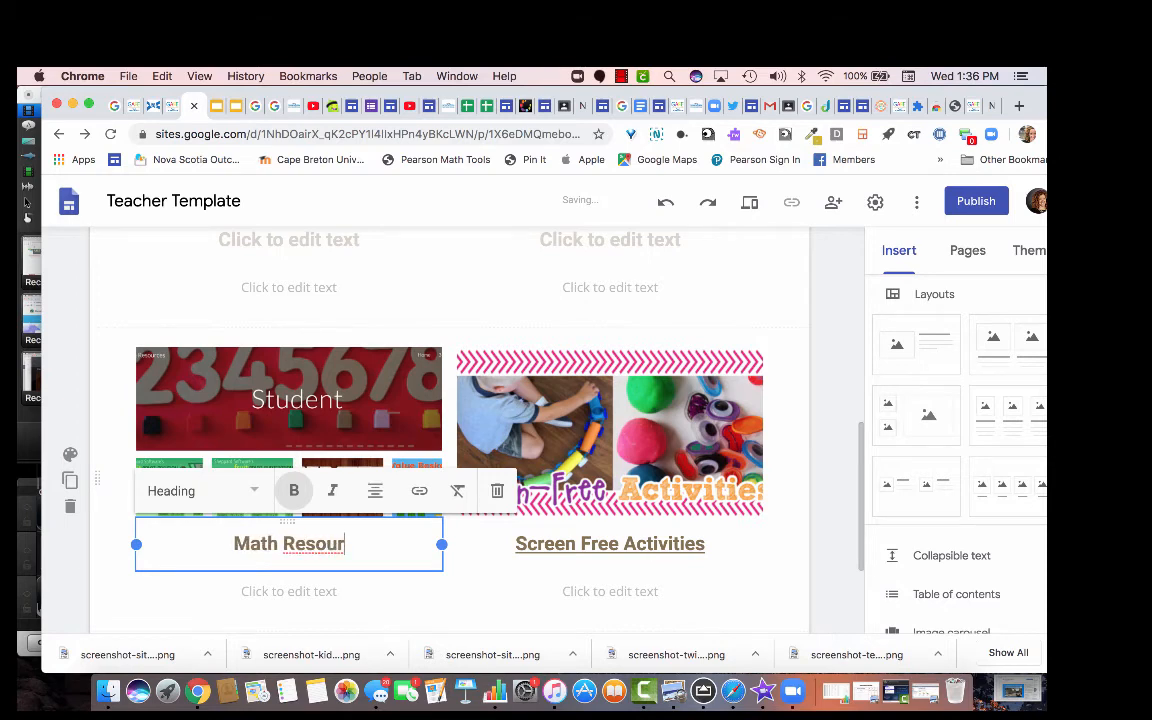
type("ces for ")
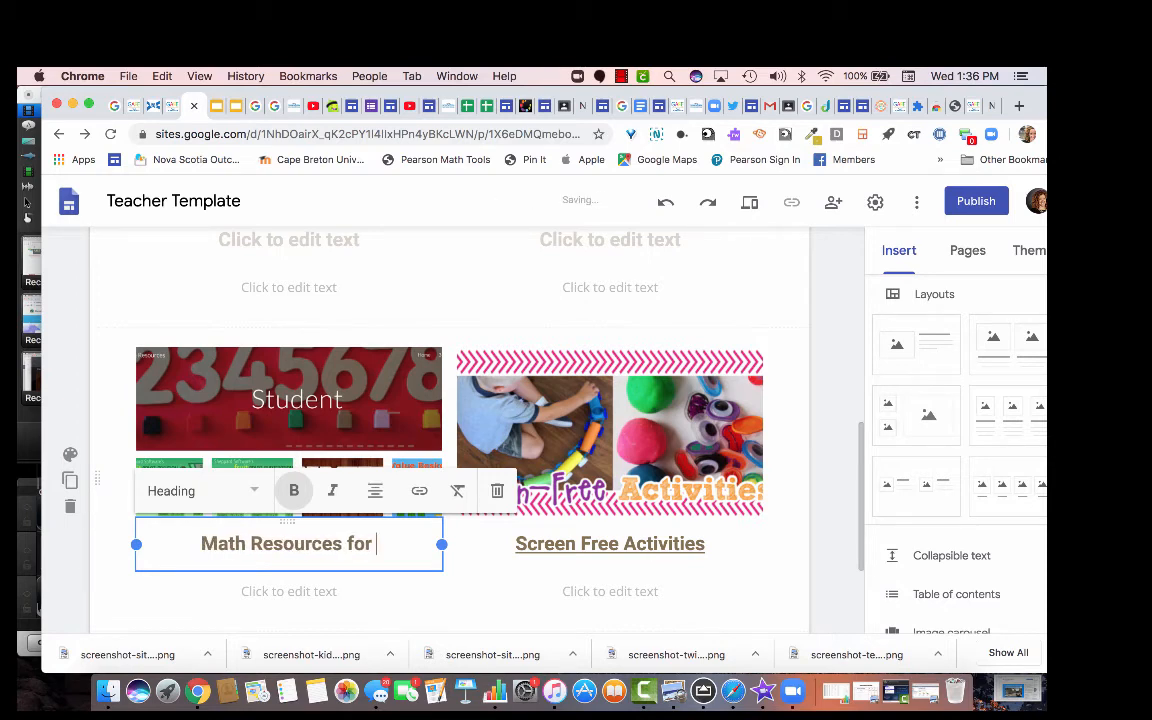
type("P-2 Students")
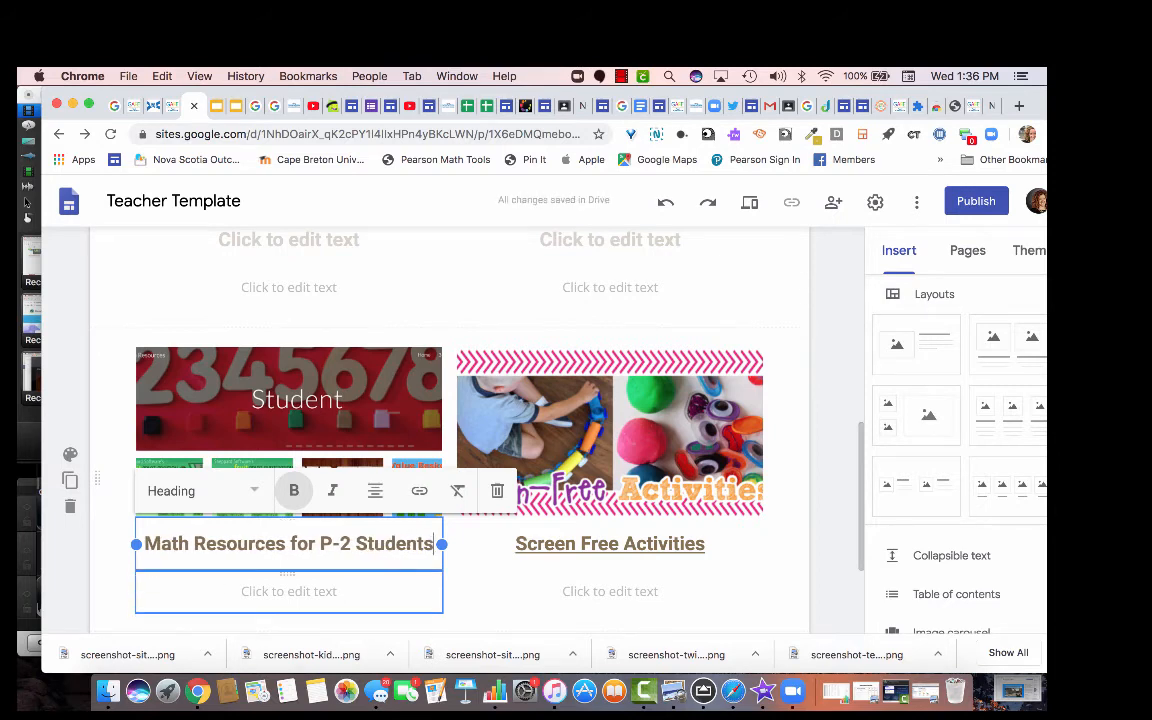
left_click_drag(434, 544, 144, 544)
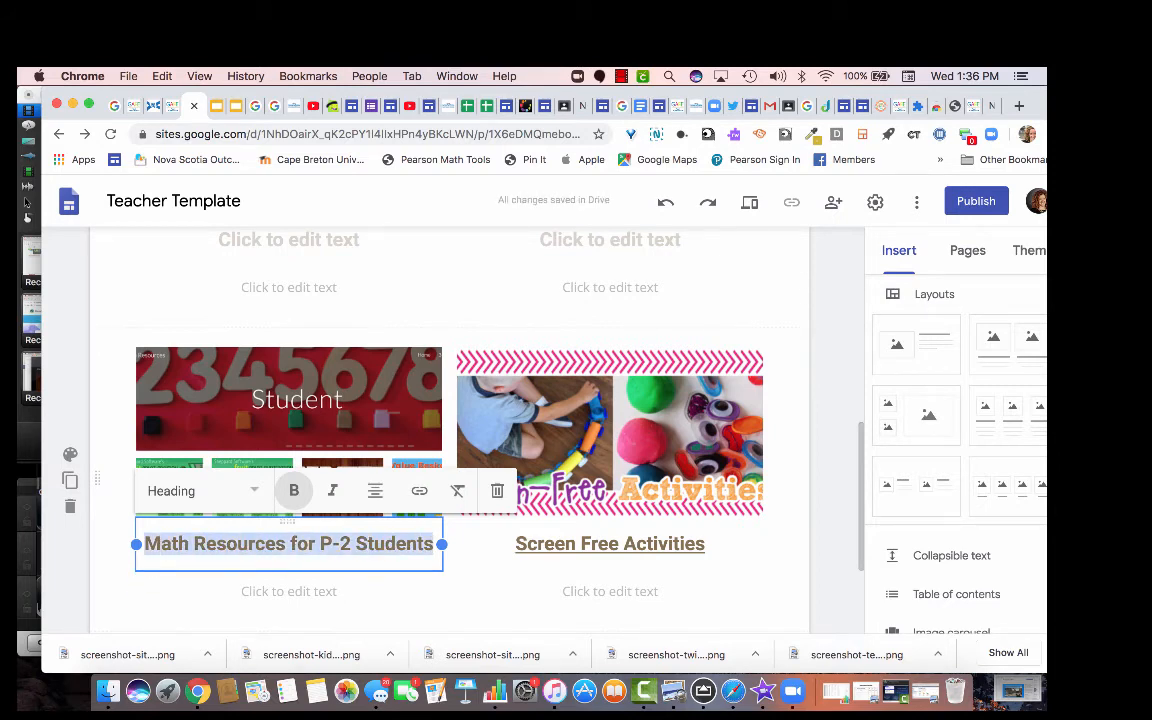
left_click(419, 490)
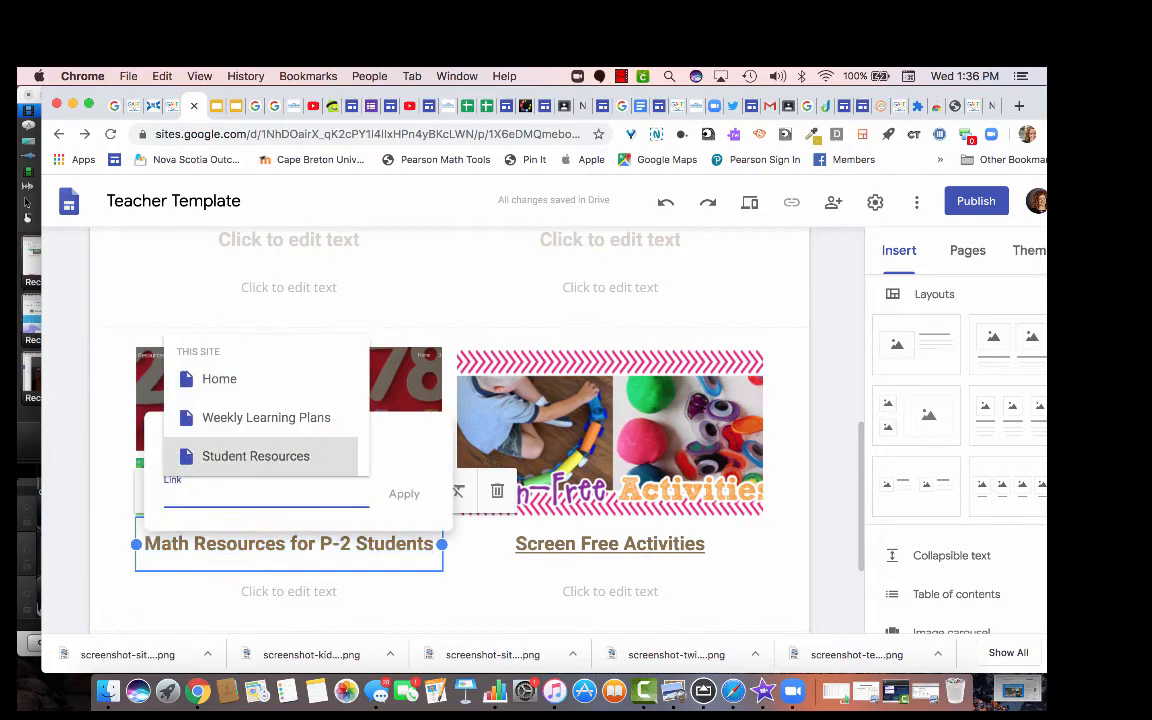
right_click(183, 497)
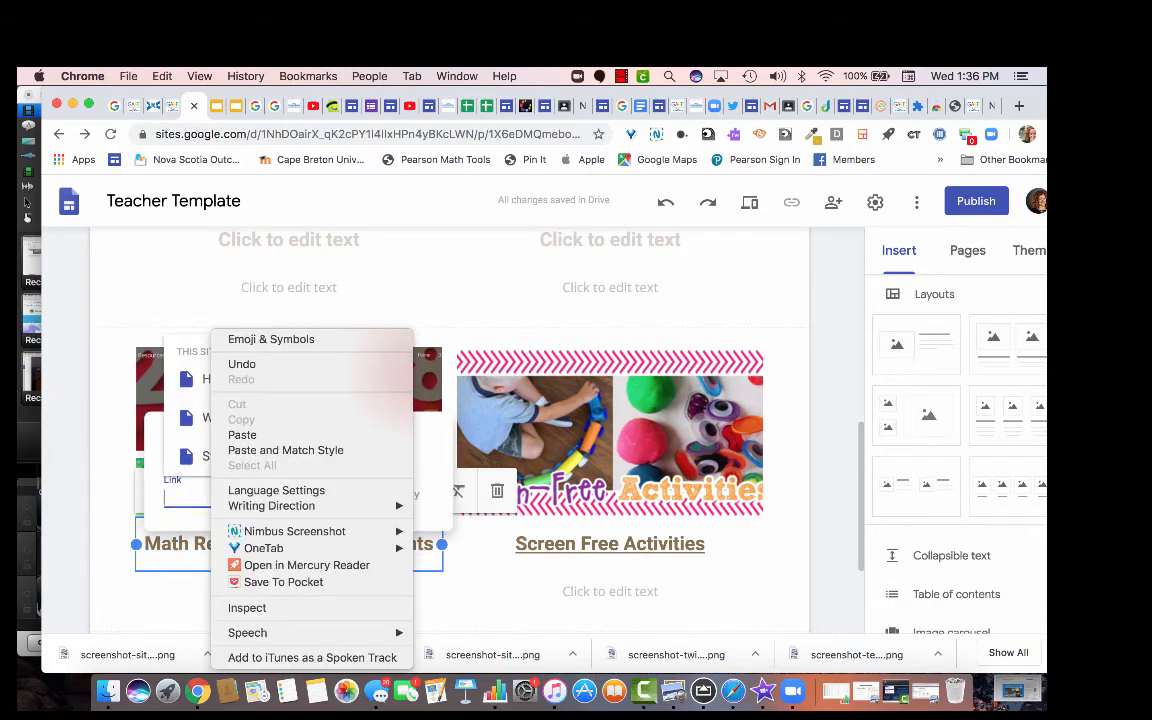
left_click(230, 434)
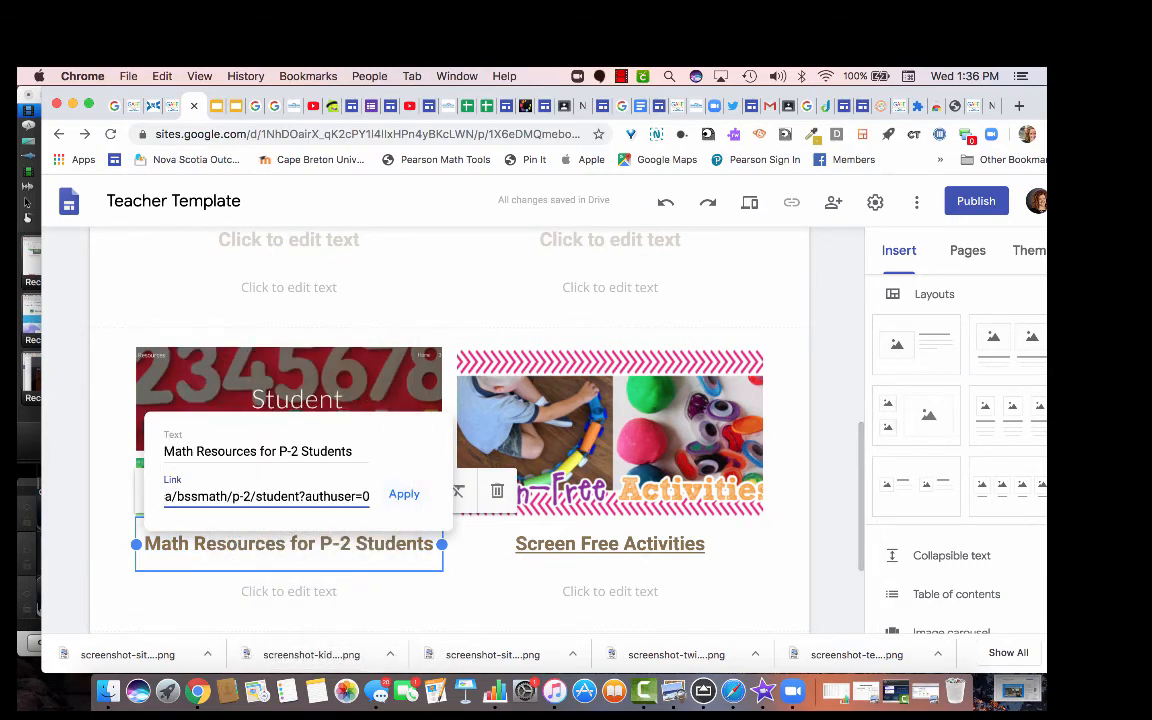
key("Return")
scroll(610, 560, "up", 3)
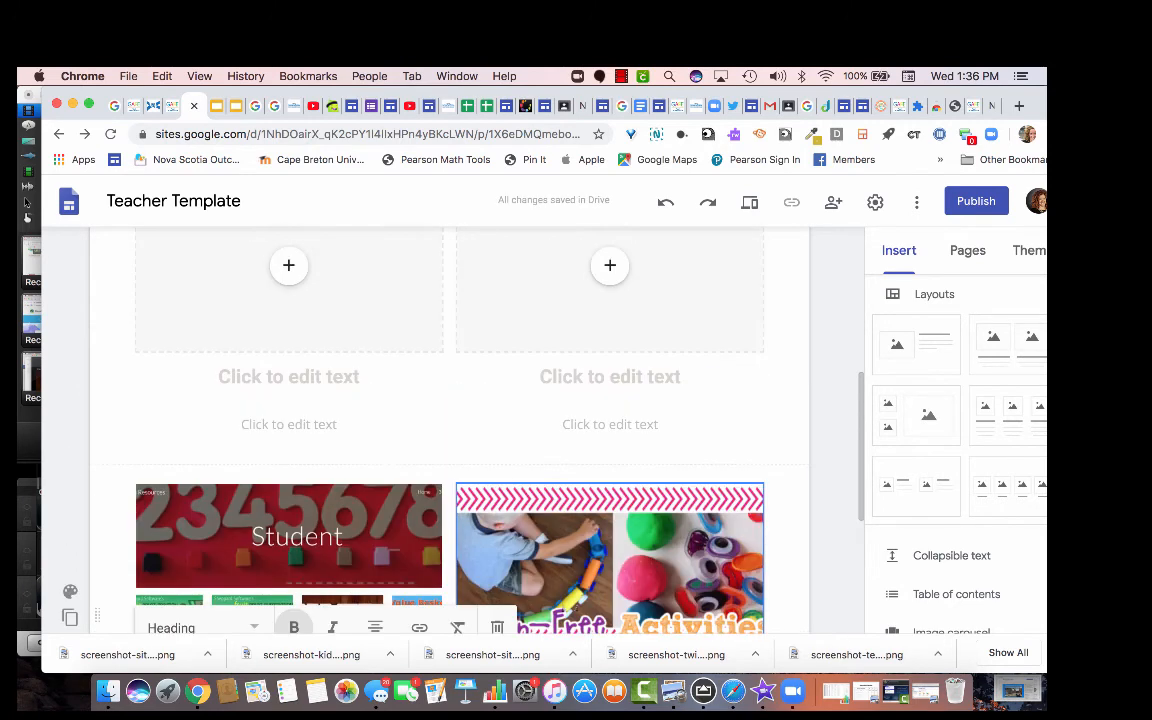
Scroll to the empty two-column section below the & Links banner, with YouTube visible in the Insert panel.
scroll(450, 420, "down", 3)
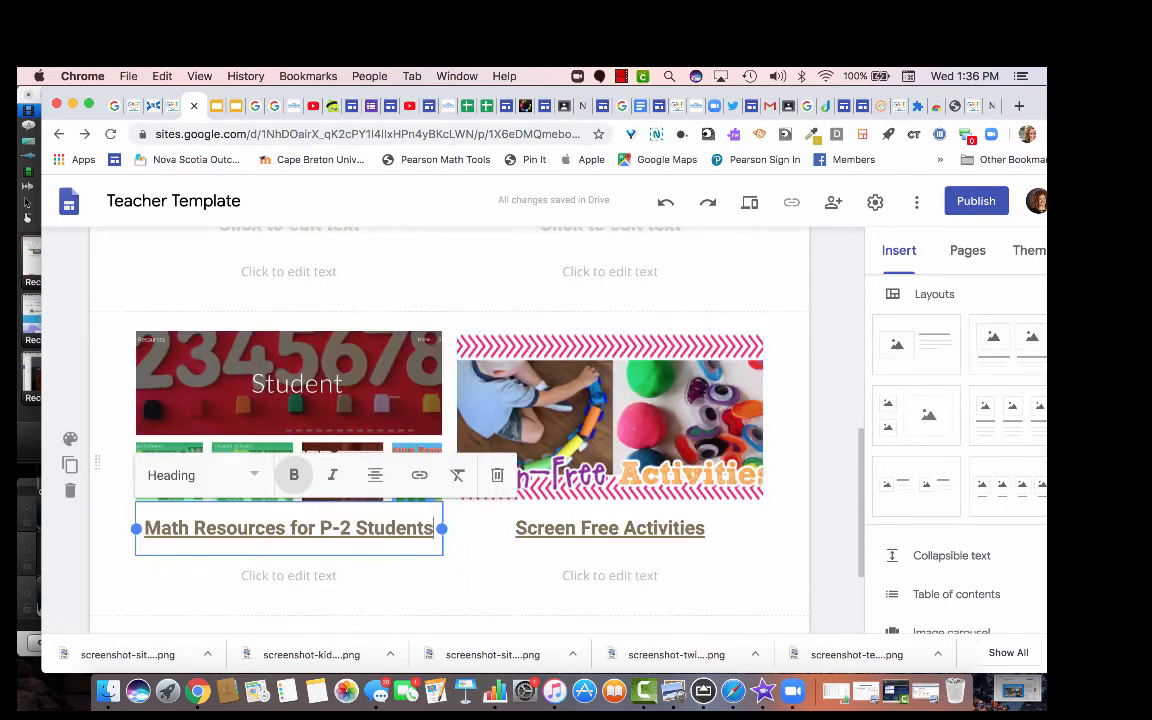
scroll(450, 420, "up", 8)
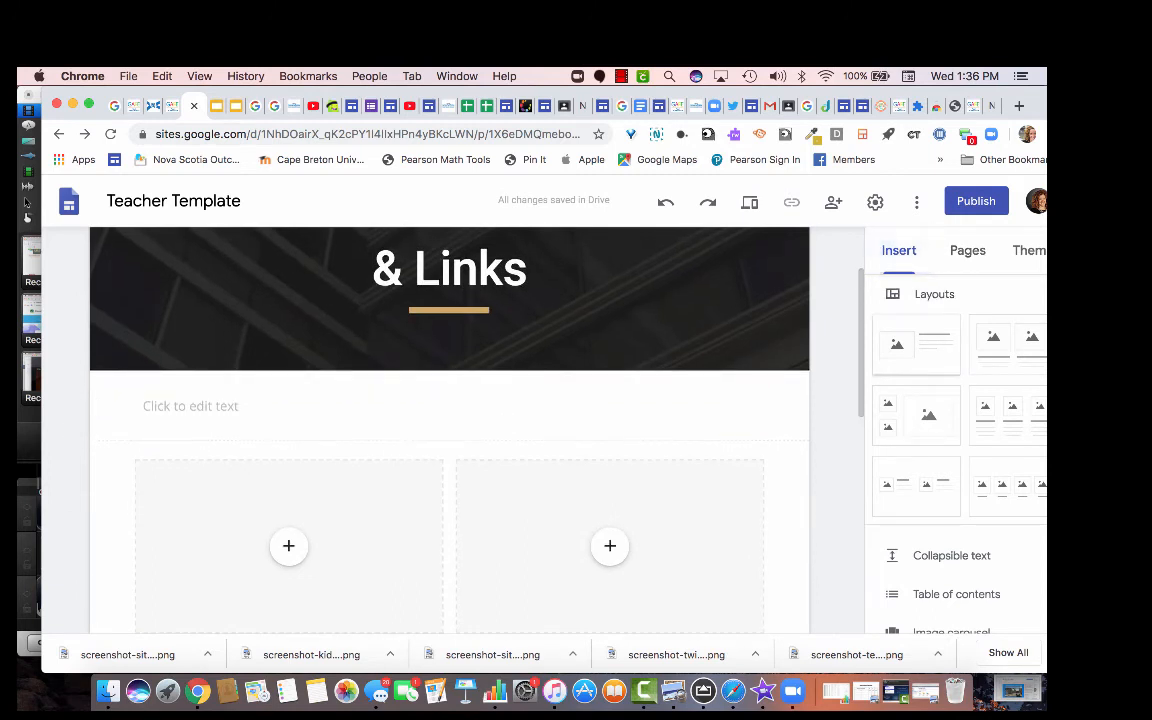
scroll(955, 450, "down", 7)
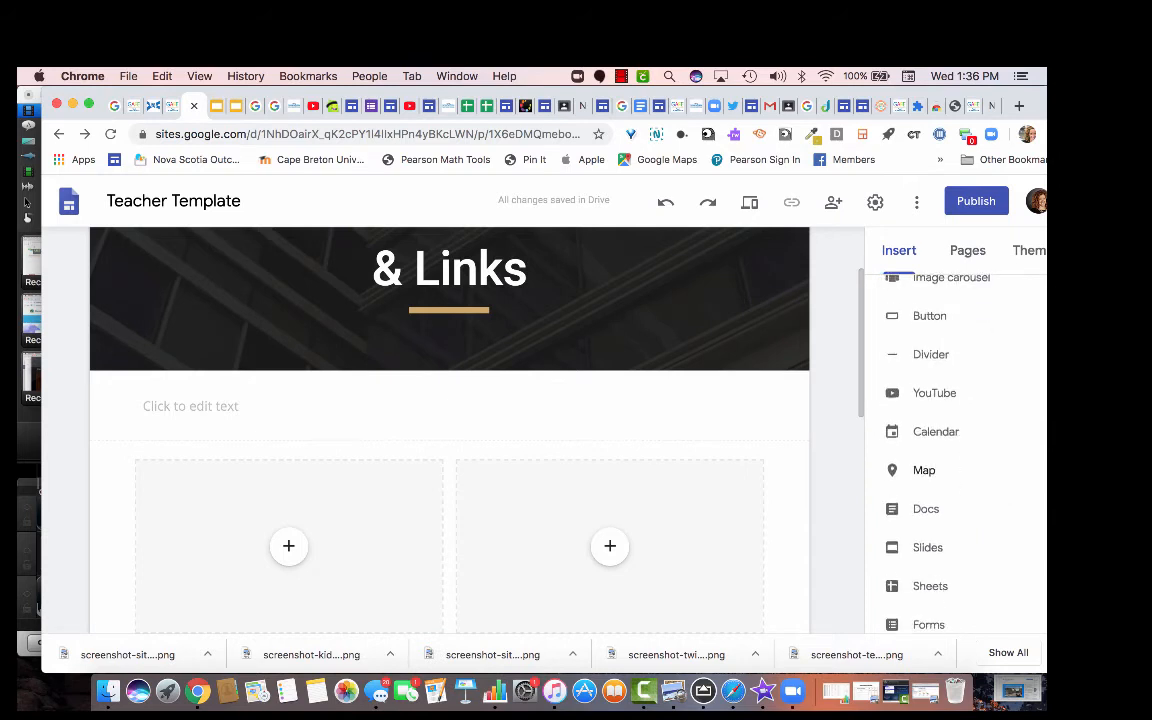
scroll(955, 450, "down", 1)
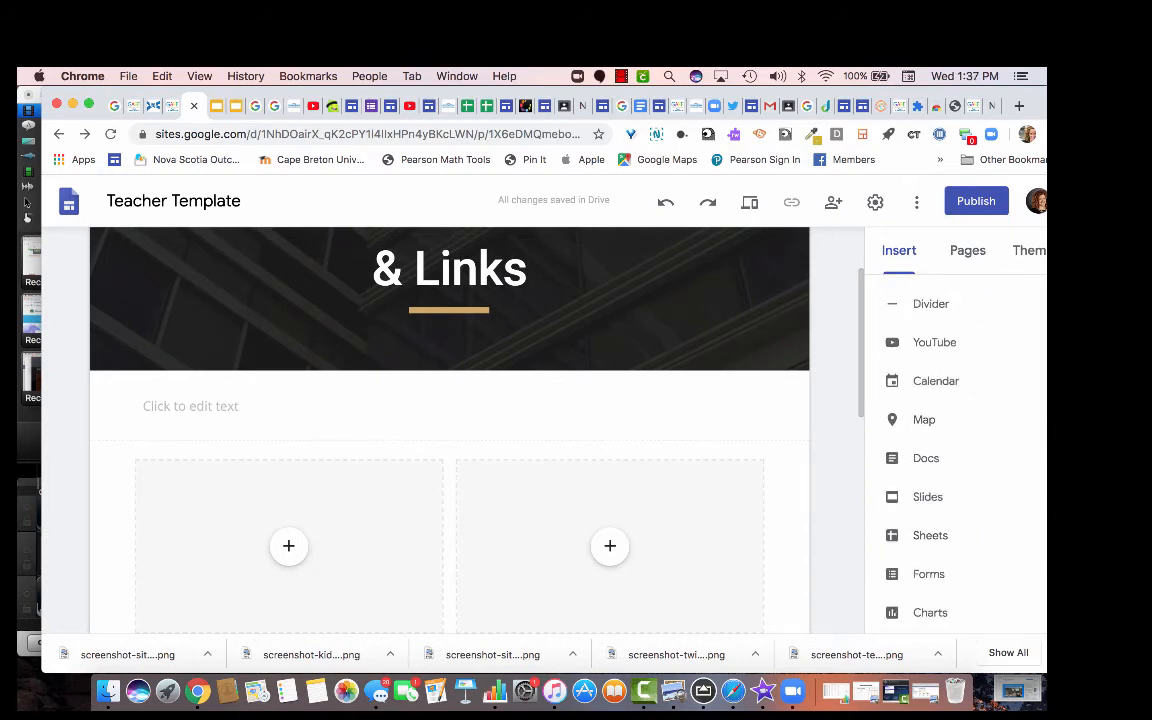
scroll(955, 450, "up", 1)
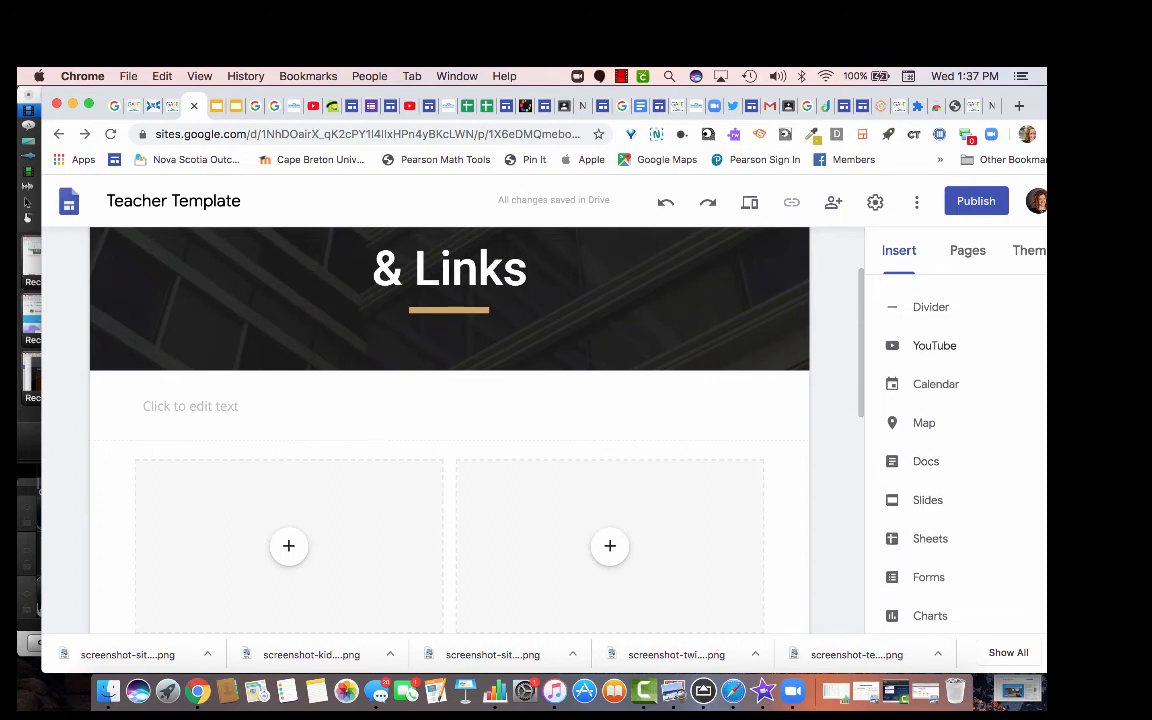
Search YouTube for 'Cosmic Kids Yoga' and embed the 'Spider Power yoga compilation' video.
left_click(934, 345)
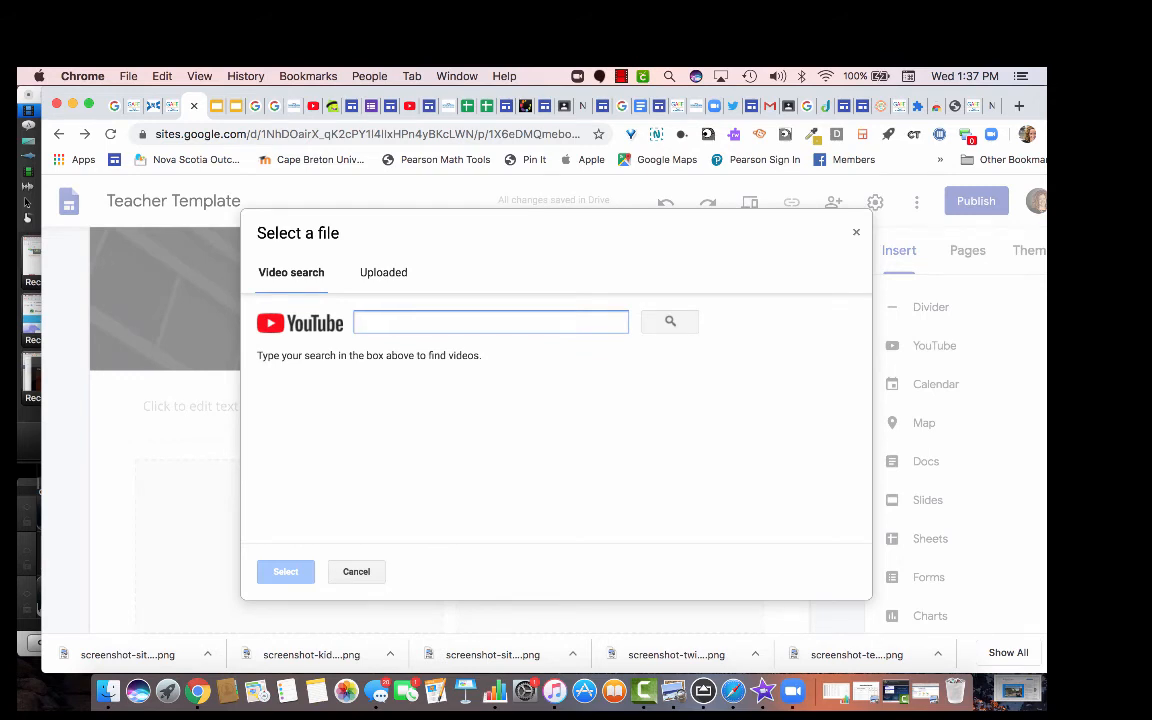
type("t")
key("BackSpace")
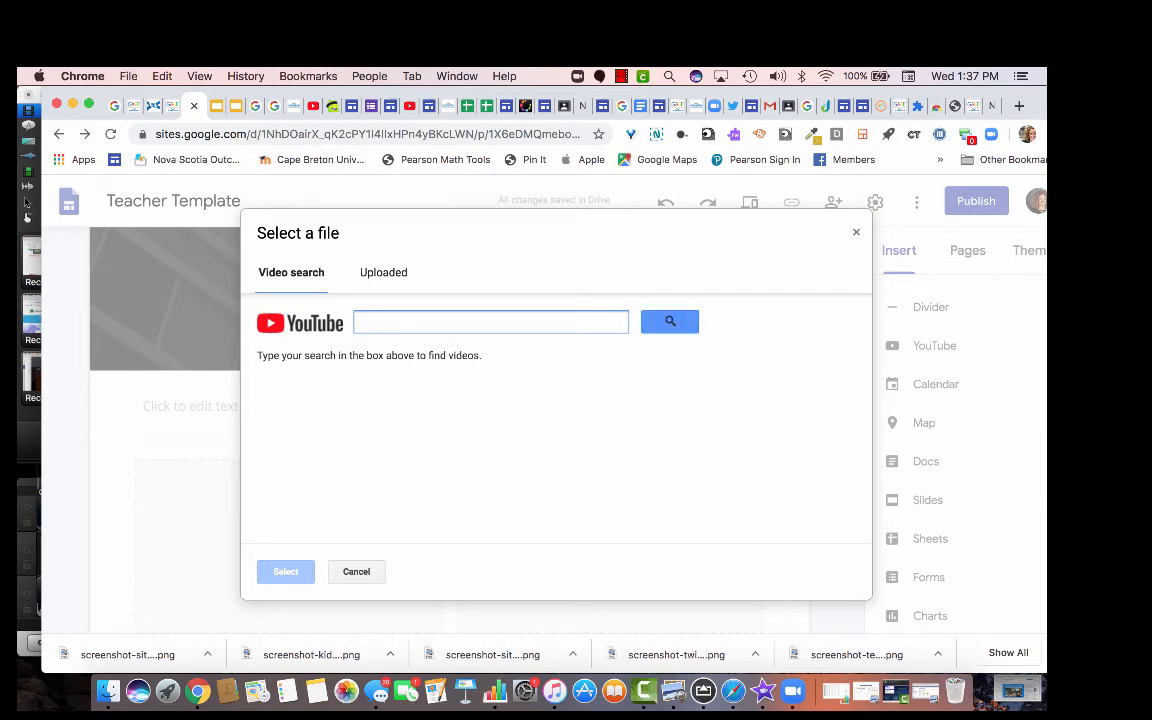
type("Cosmic Kids Yoga")
key("Return")
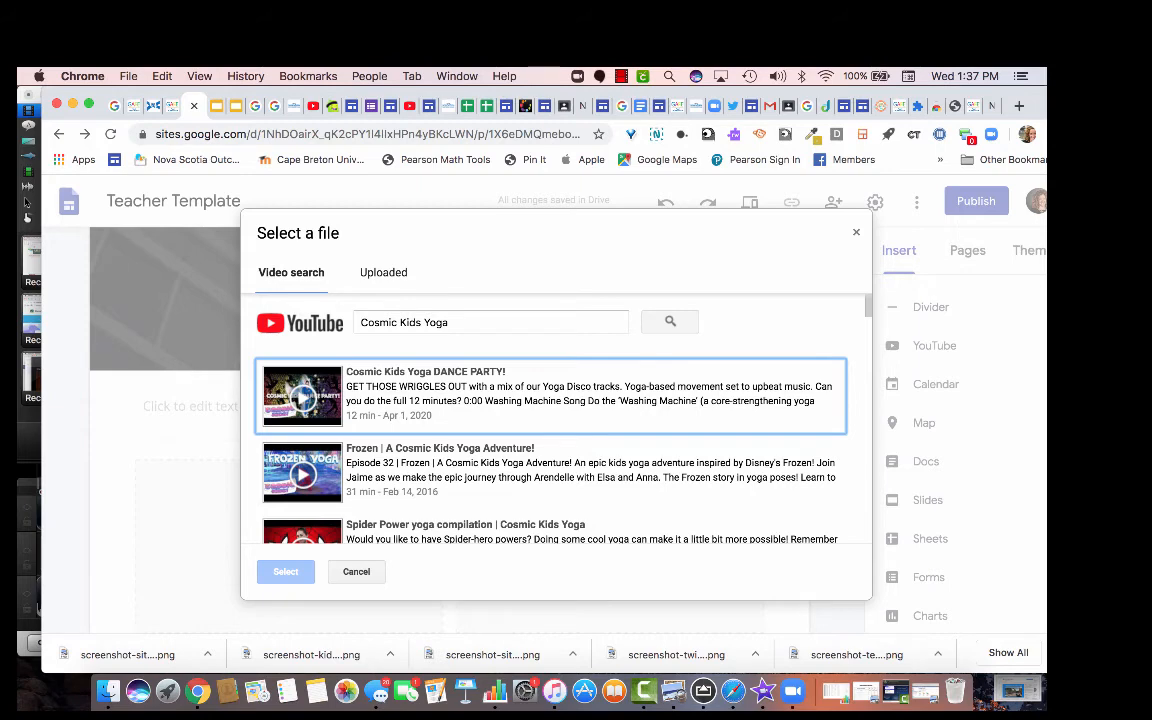
scroll(550, 450, "down", 1)
scroll(550, 420, "down", 2)
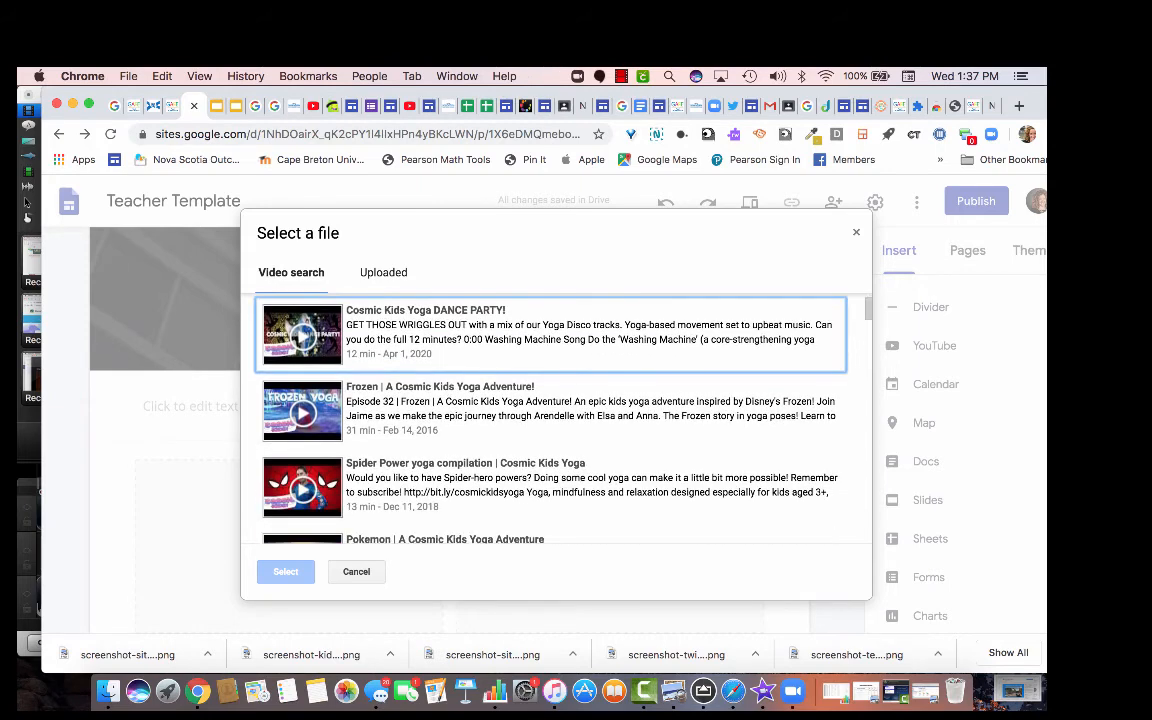
left_click(290, 500)
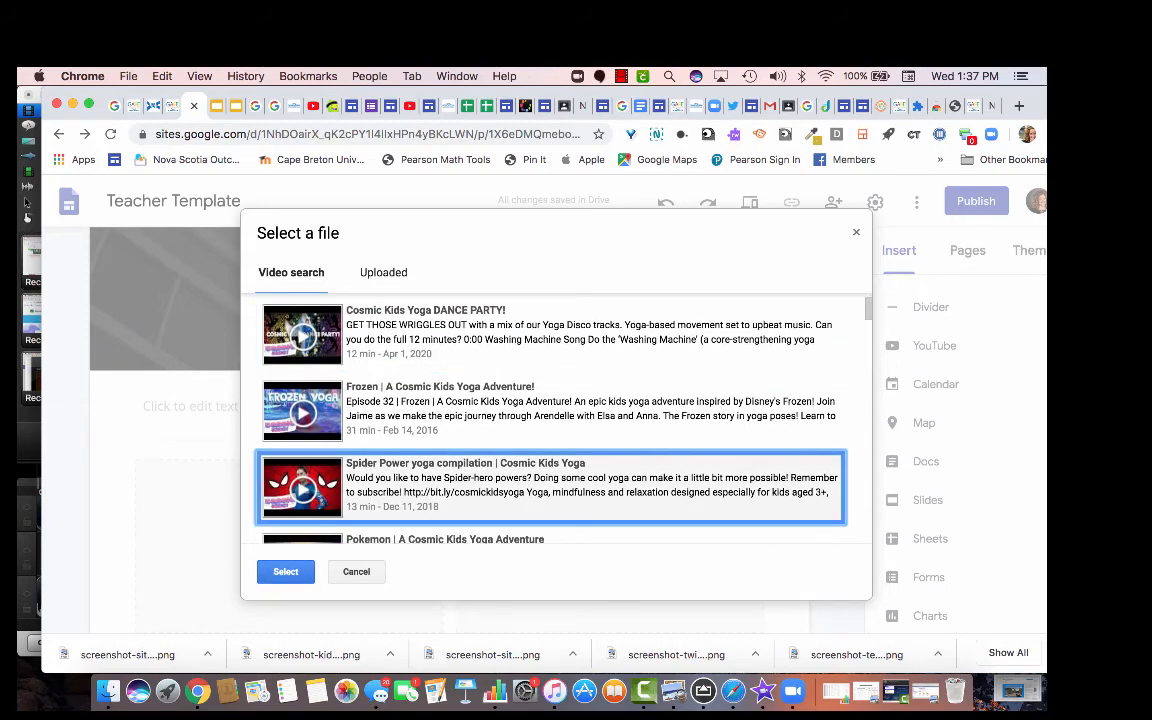
left_click(285, 571)
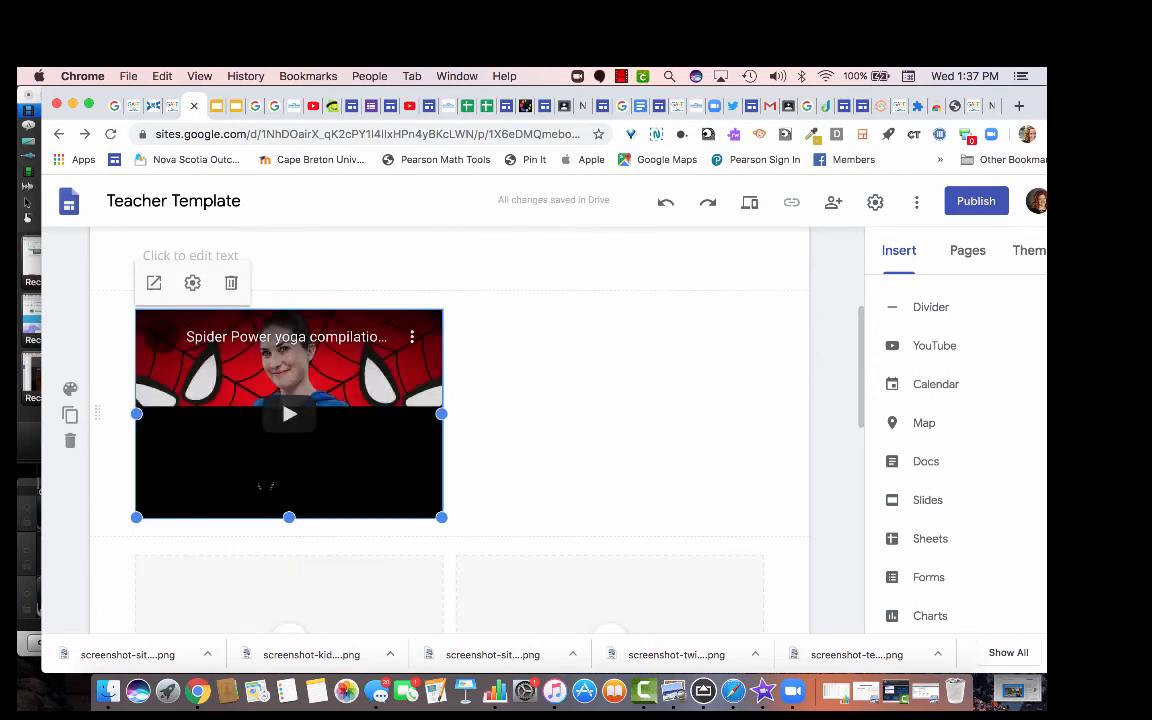
left_click(593, 408)
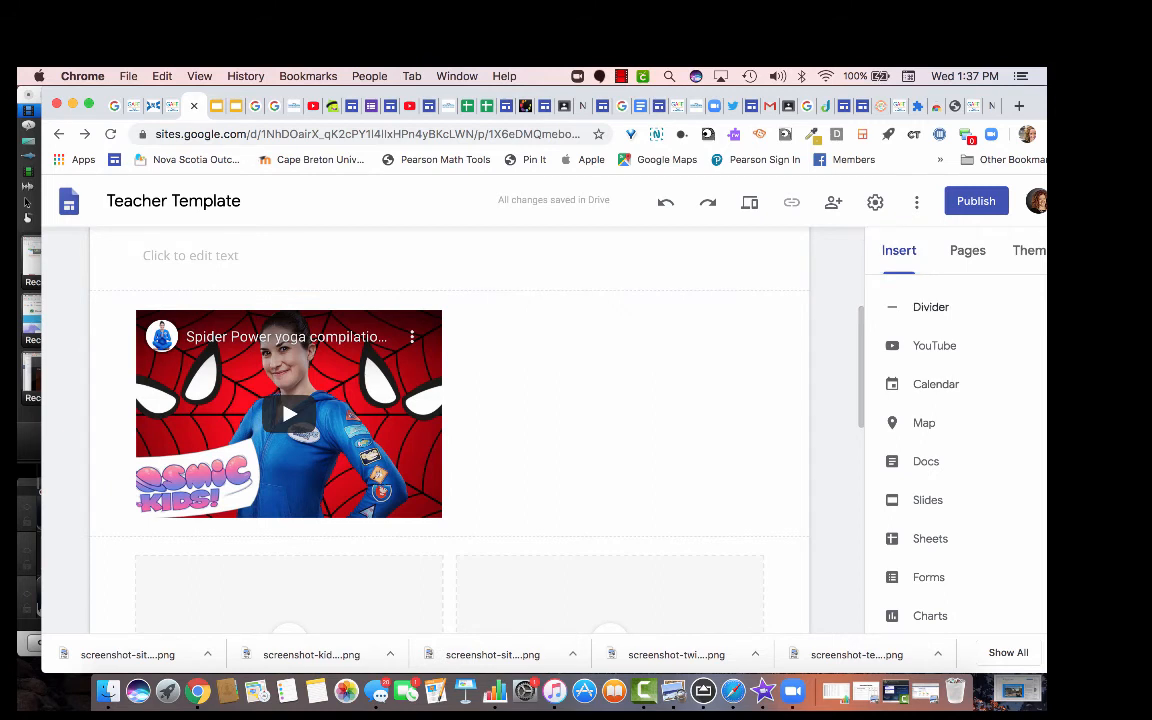
Search YouTube for 'Double Digit addition with regrouping' and embed the first result.
left_click(925, 345)
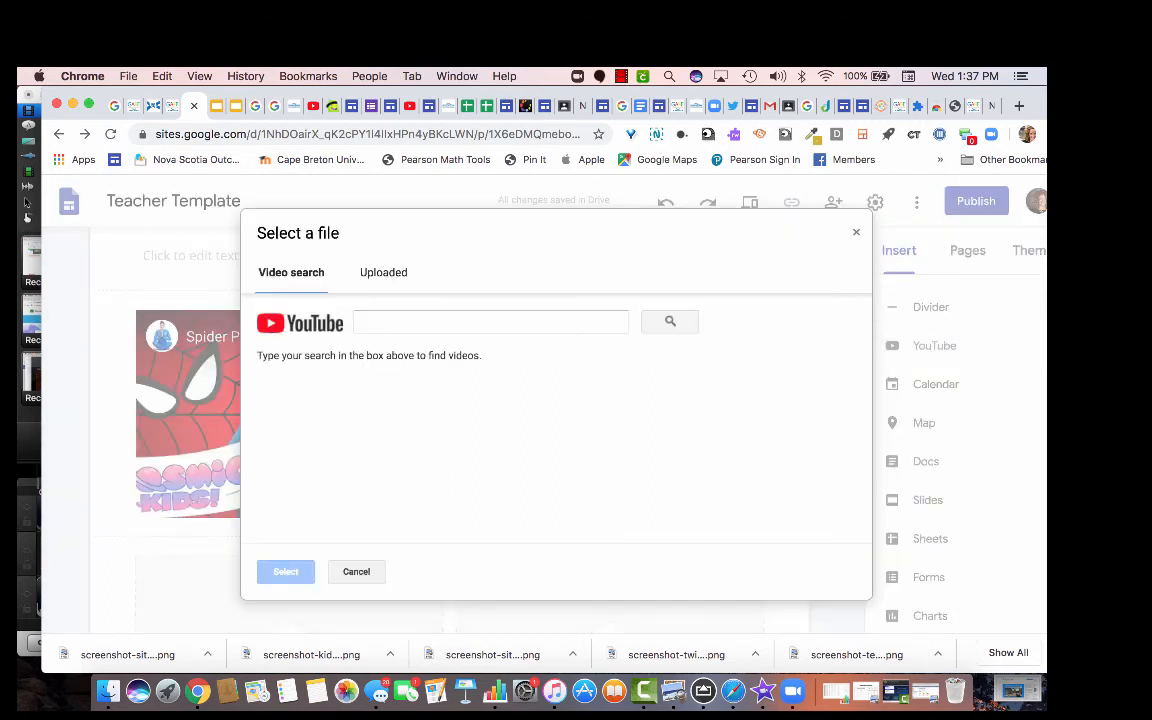
left_click(490, 321)
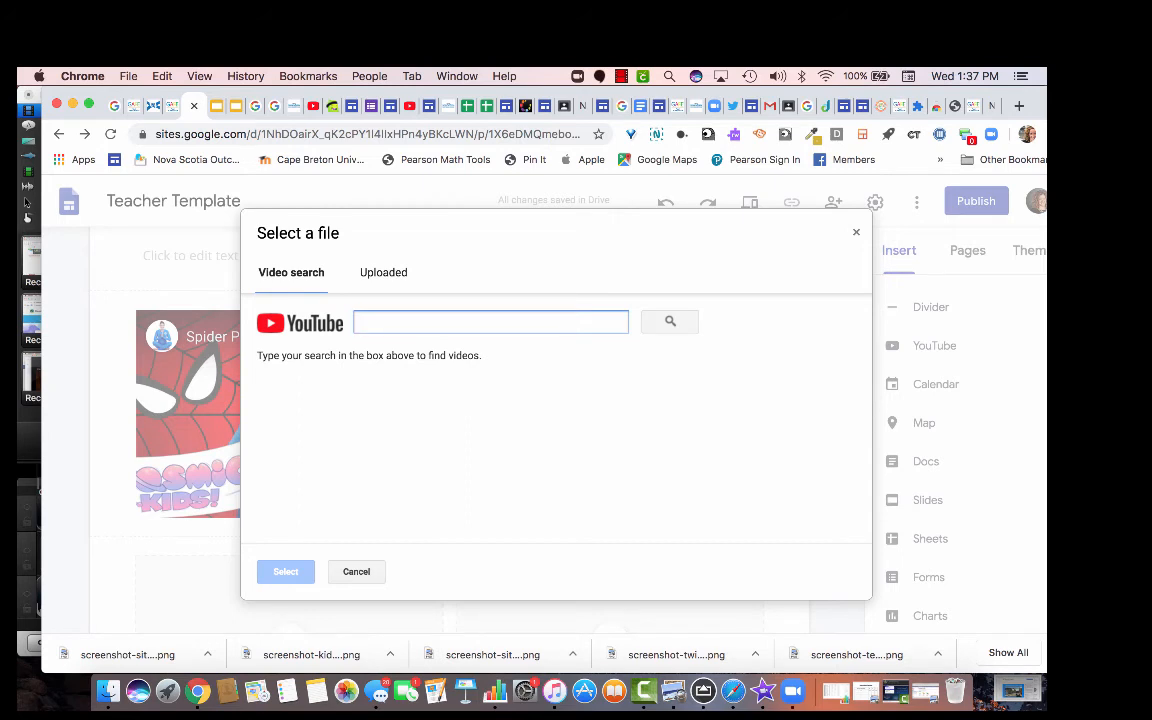
type("Double ")
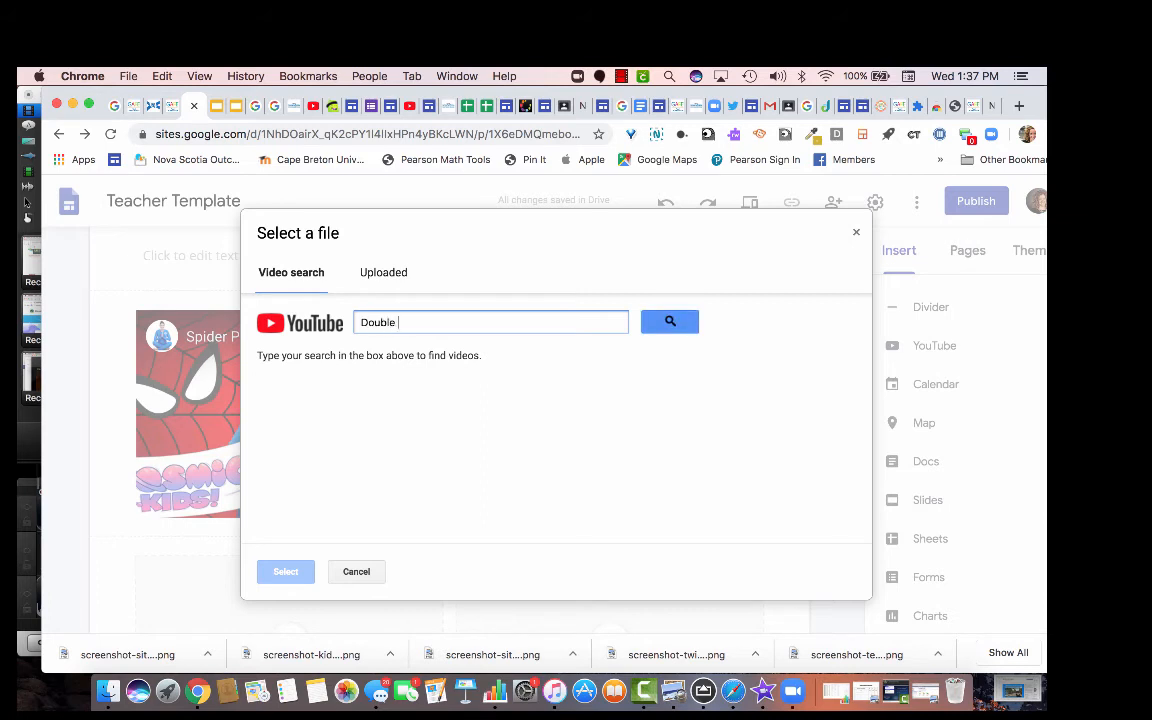
type("Digit add")
type("de")
type("ition with regr")
type("ouping")
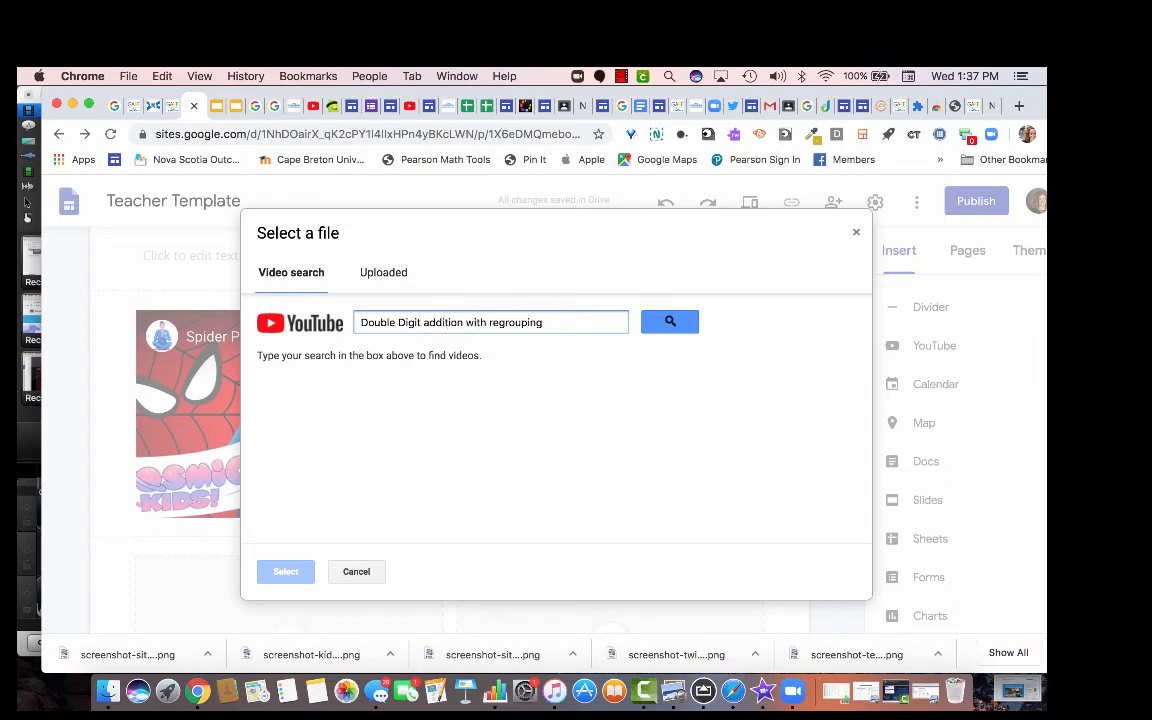
key("Return")
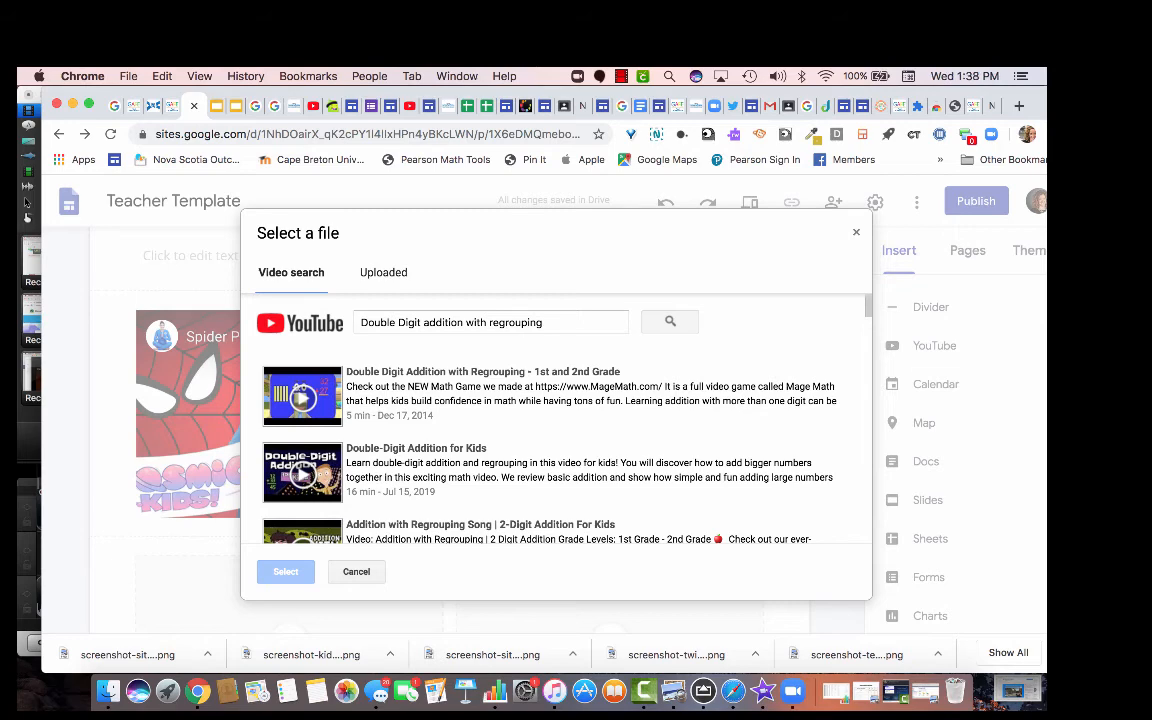
left_click(550, 395)
left_click(285, 571)
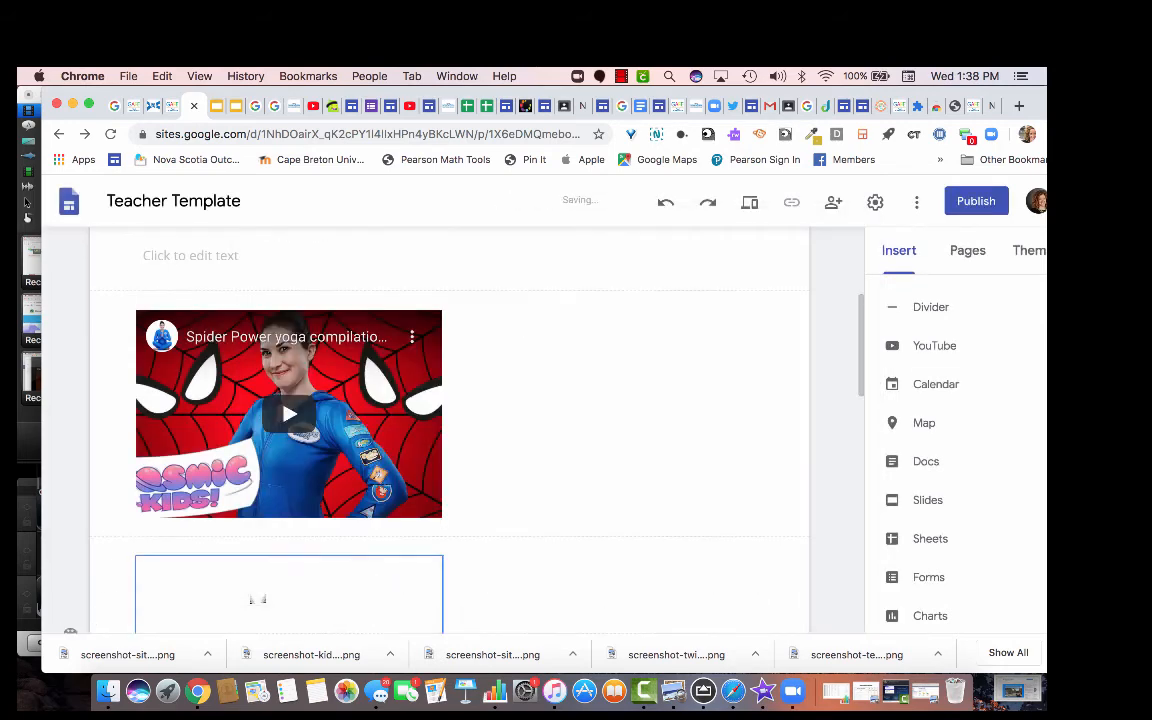
Place the addition video to the right of the yoga video, forming a two-video row.
scroll(450, 430, "up", 3)
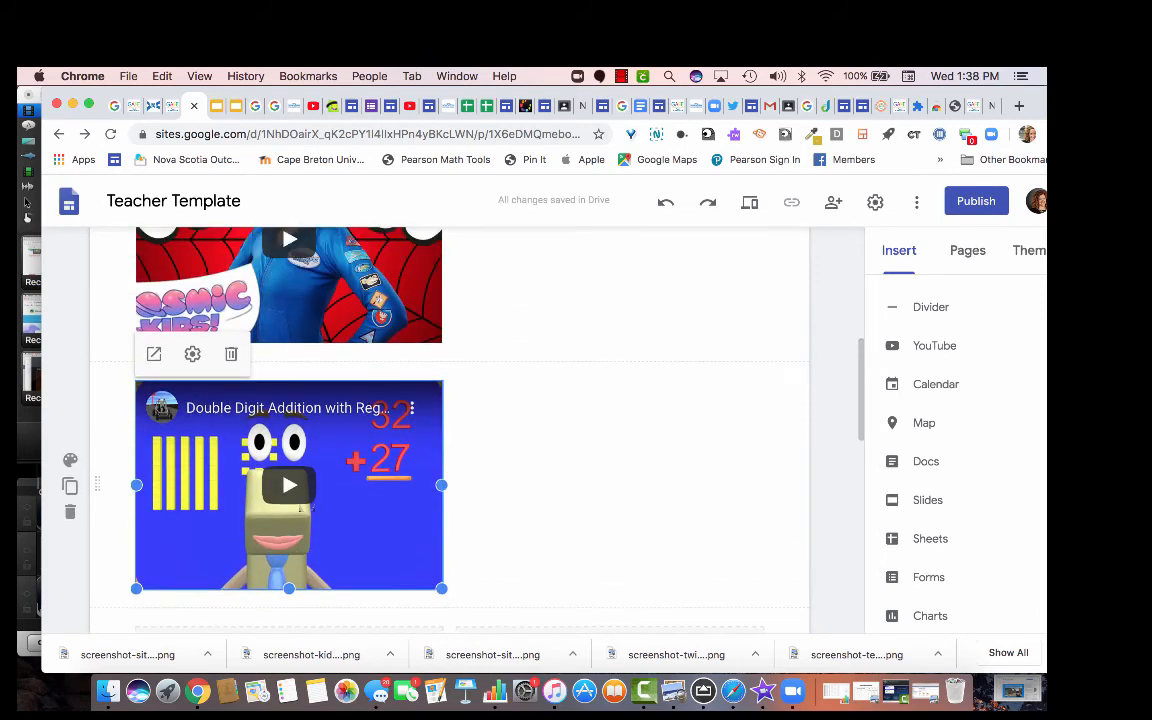
left_click_drag(290, 500, 537, 291)
scroll(540, 295, "up", 3)
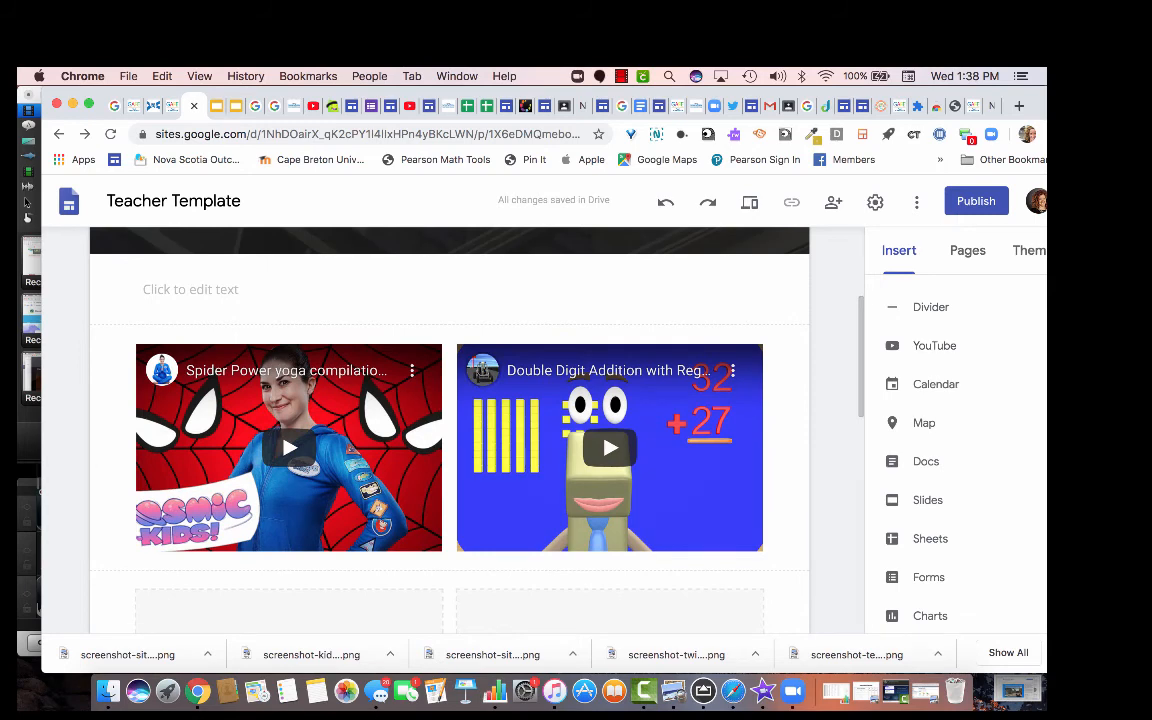
scroll(930, 420, "up", 6)
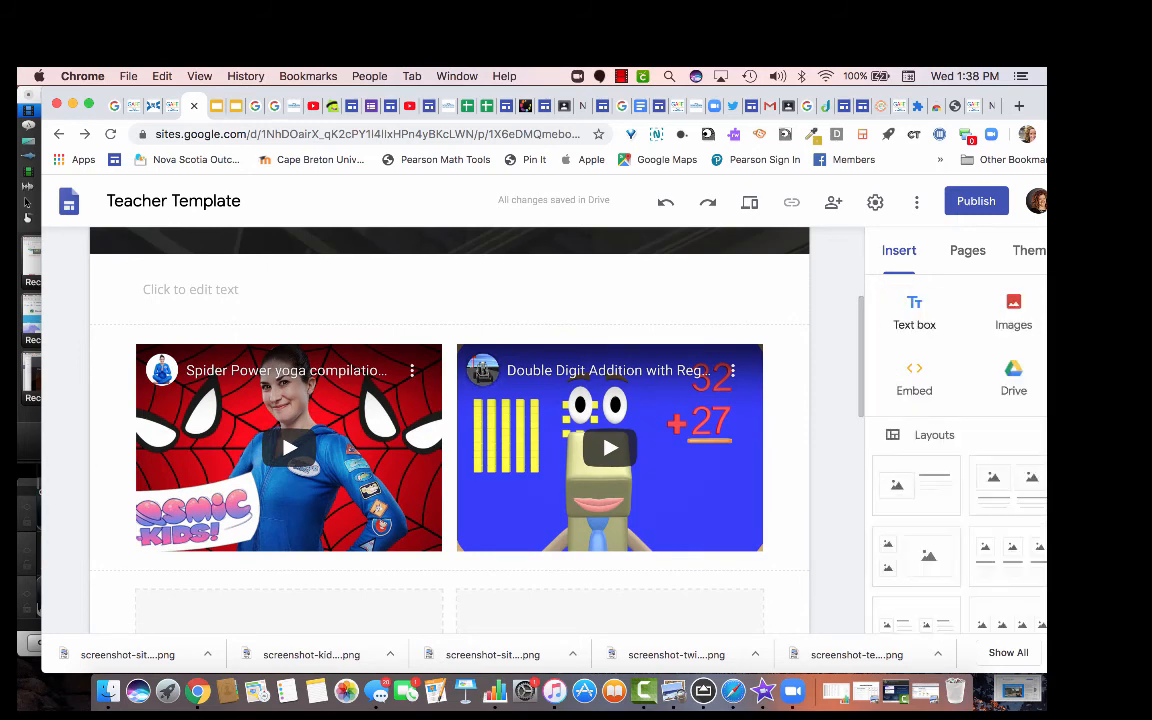
Add a half-width caption reading 'Please be sure to do physical activity every day!' and another text box.
left_click(914, 312)
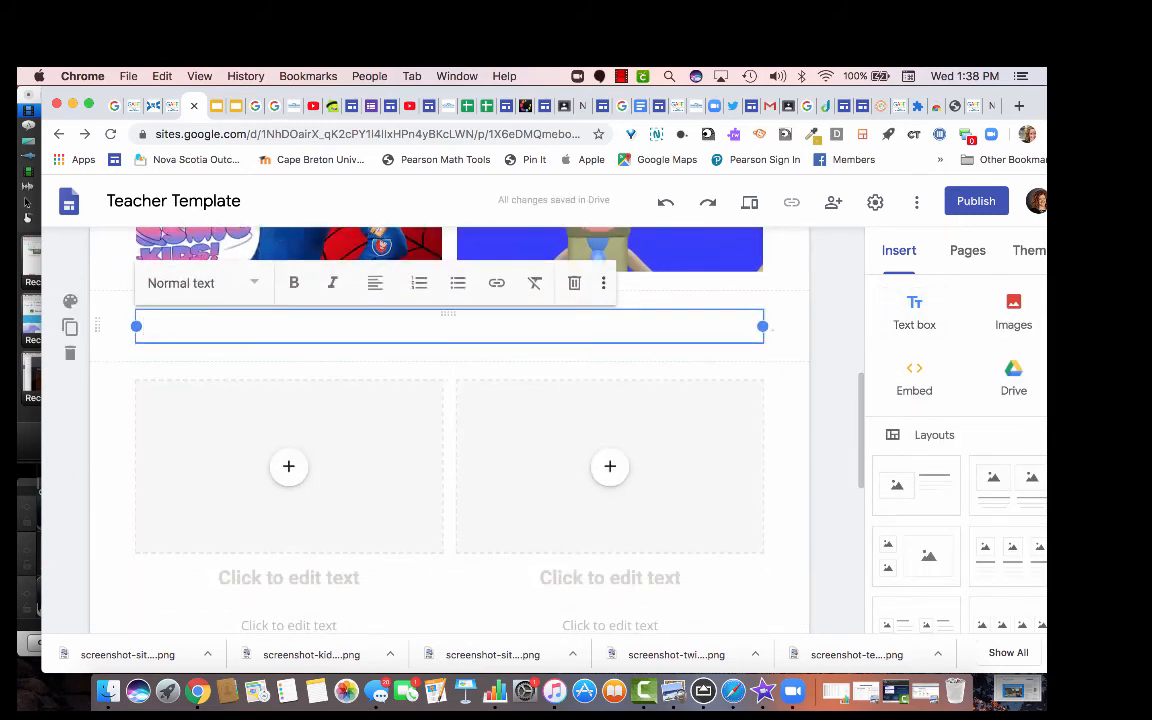
left_click_drag(762, 326, 441, 326)
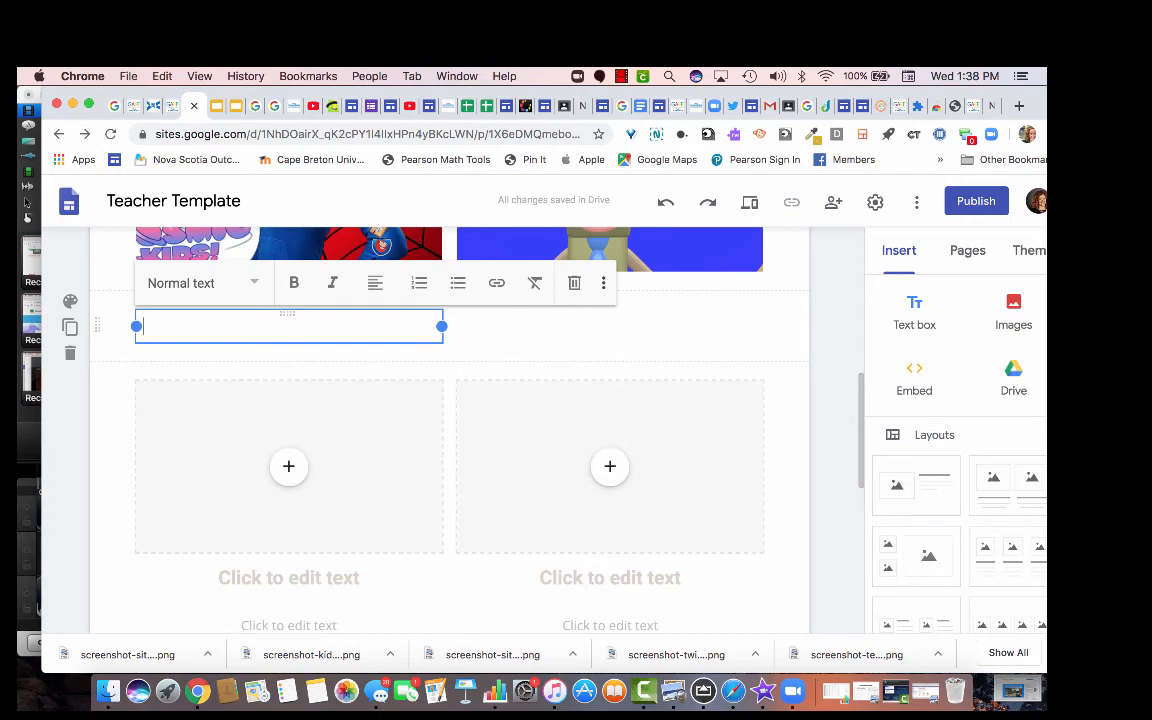
type("Please bye")
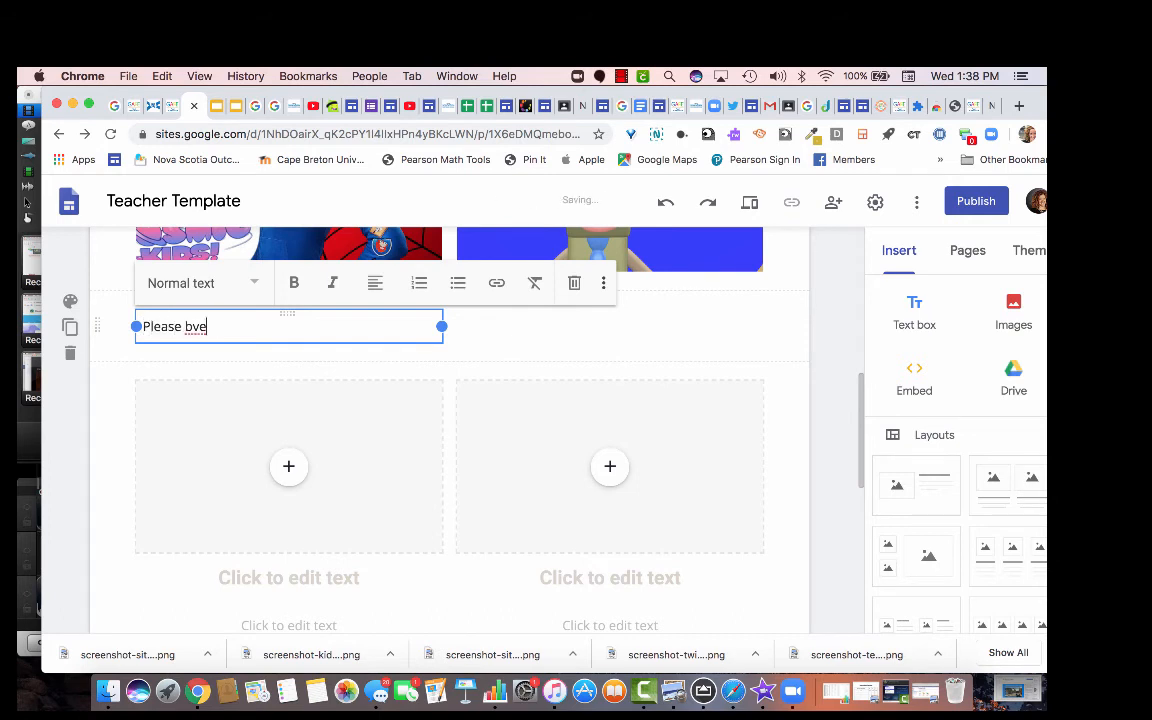
key("BackSpace")
key("BackSpace")
type("e sure to do physc")
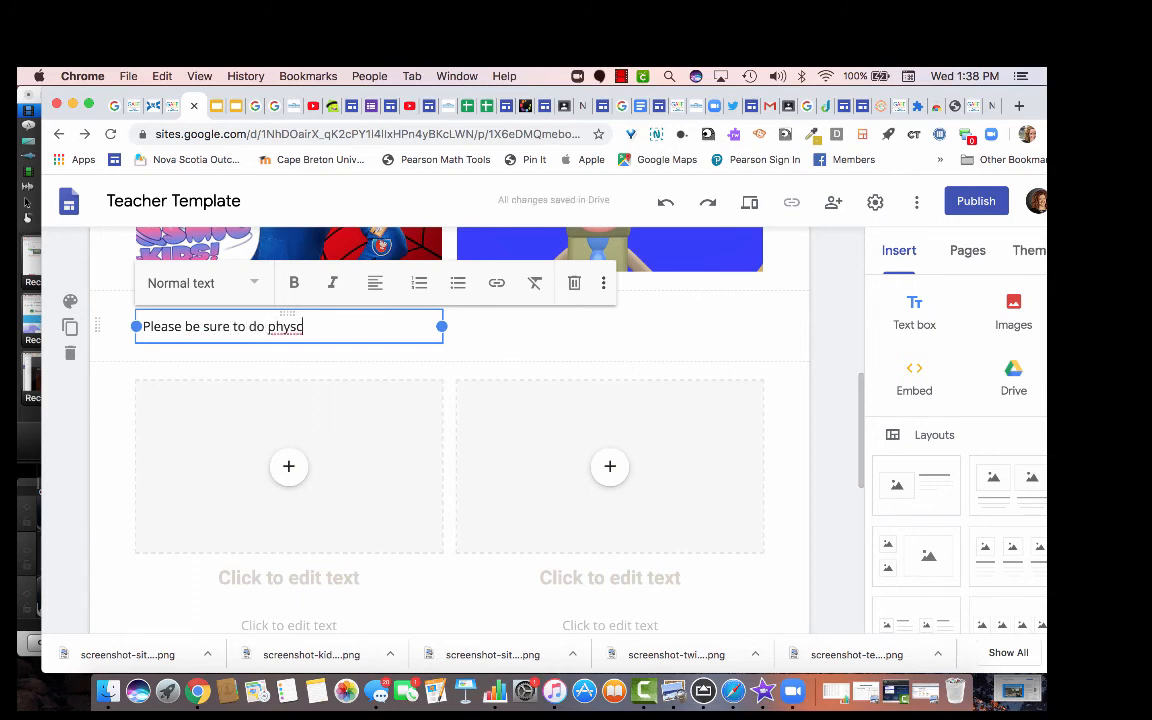
key("BackSpace")
key("BackSpace")
type("ical ac")
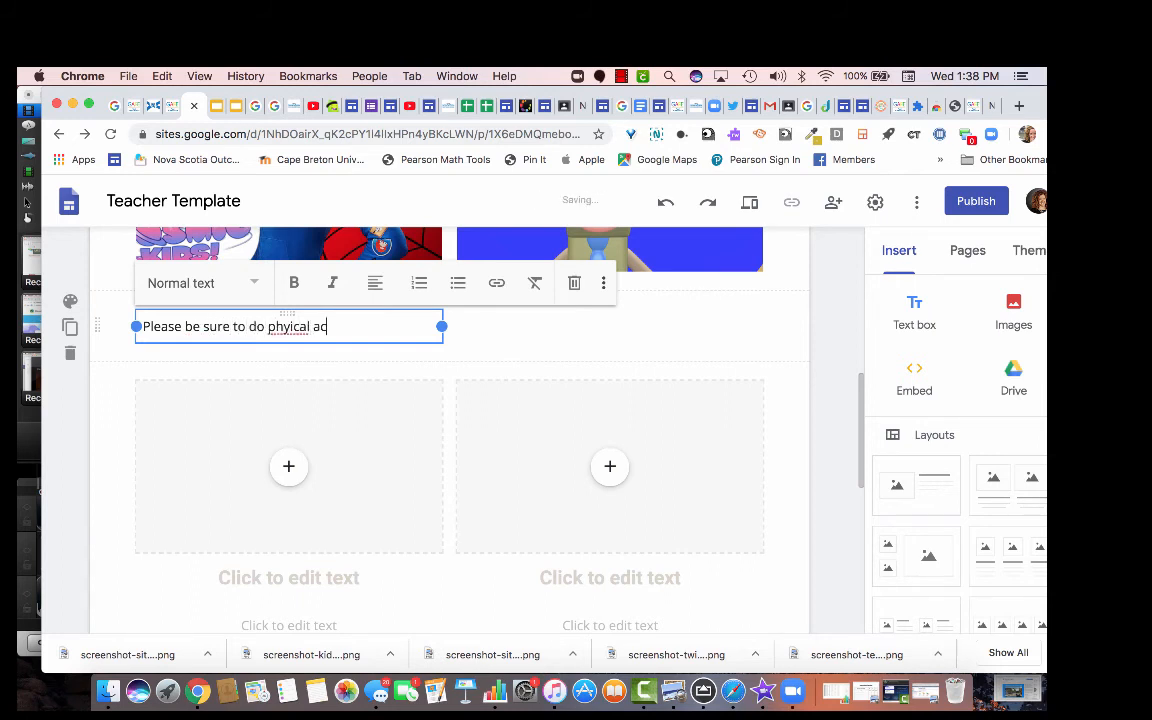
type("tivity avery d")
key("BackSpace")
key("BackSpace")
key("BackSpace")
key("BackSpace")
key("BackSpace")
key("BackSpace")
type("very day")
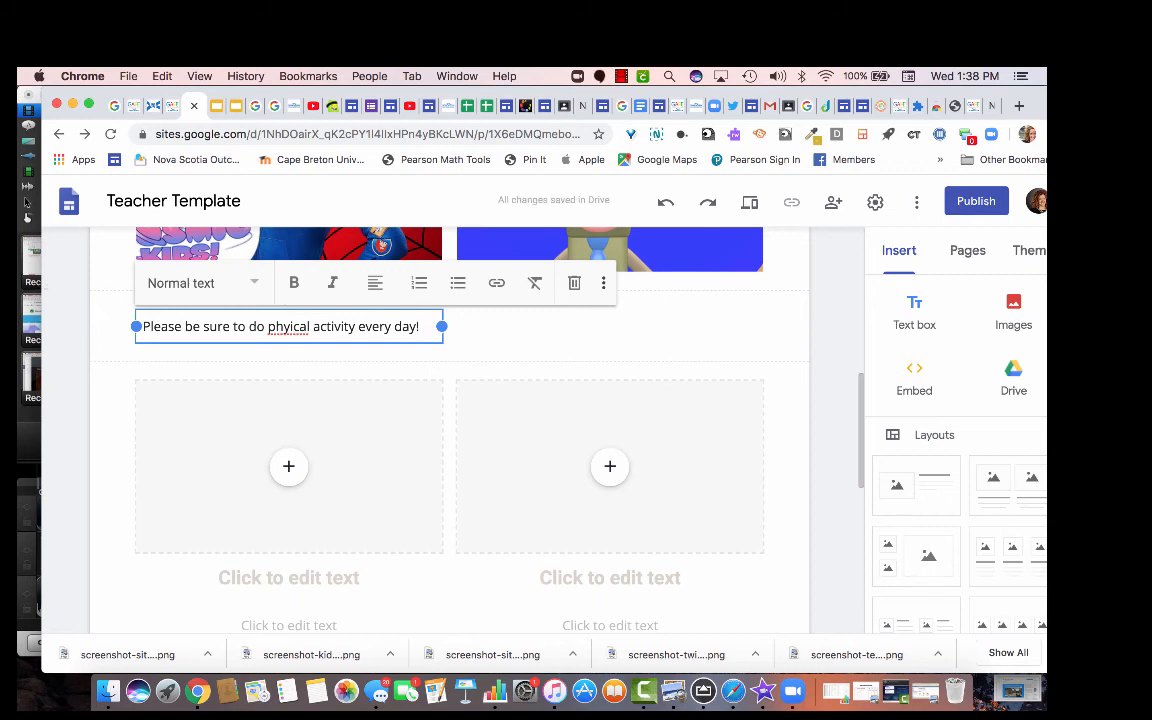
key("BackSpace")
type("s")
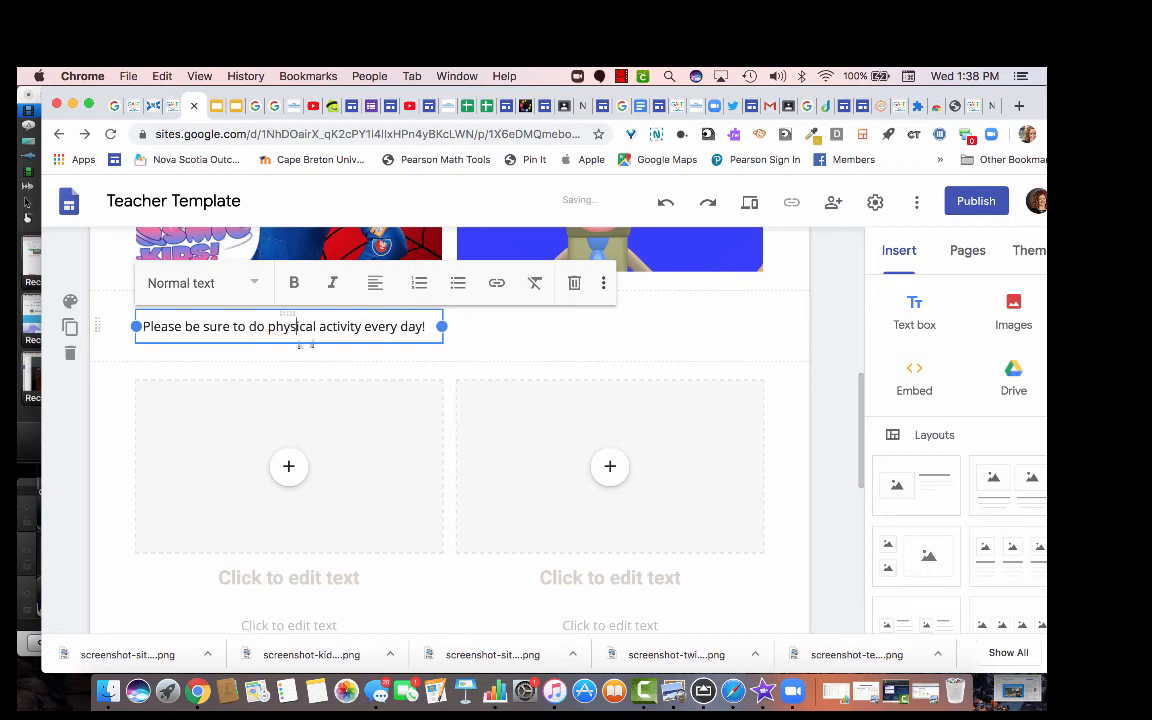
key("Escape")
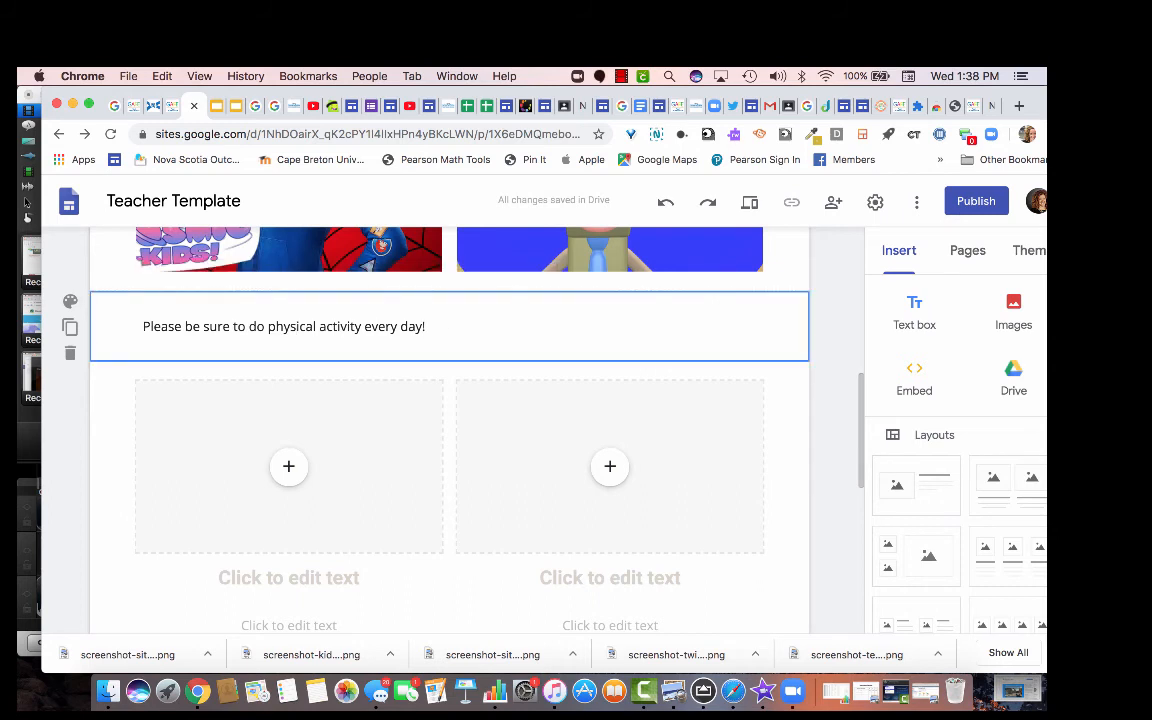
left_click(914, 312)
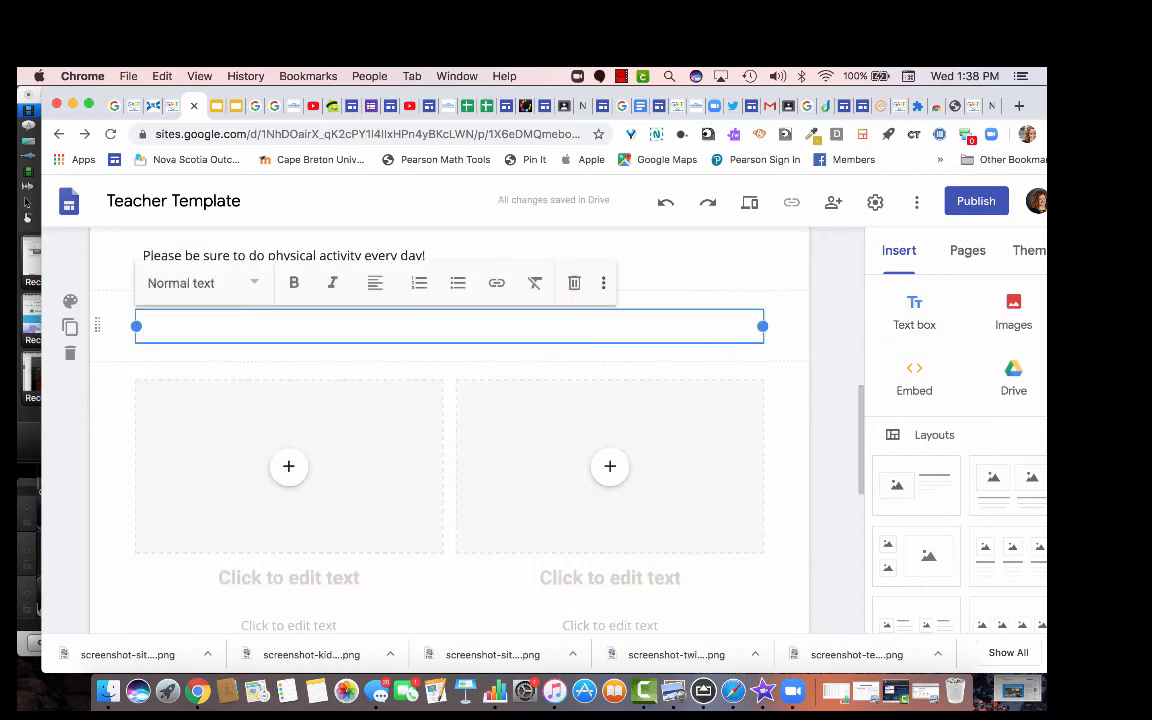
Resize and move the new empty text box into the right column beside the caption.
left_click_drag(136, 326, 509, 326)
left_click_drag(634, 313, 615, 382)
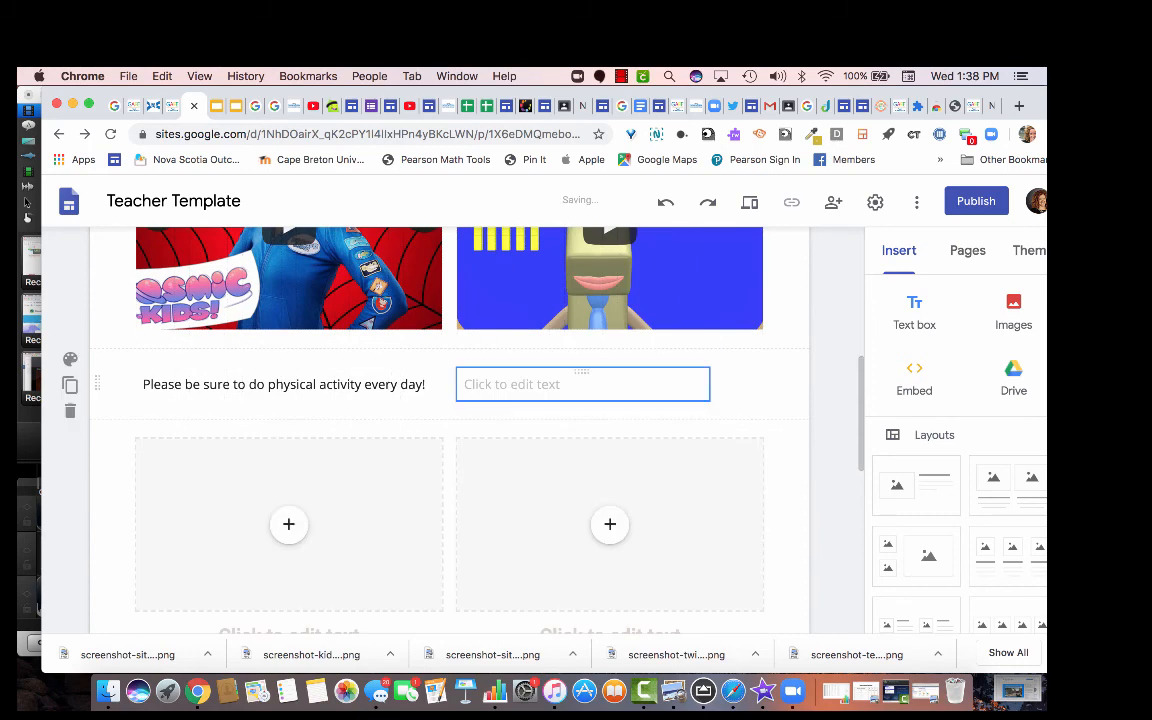
left_click_drag(708, 384, 763, 384)
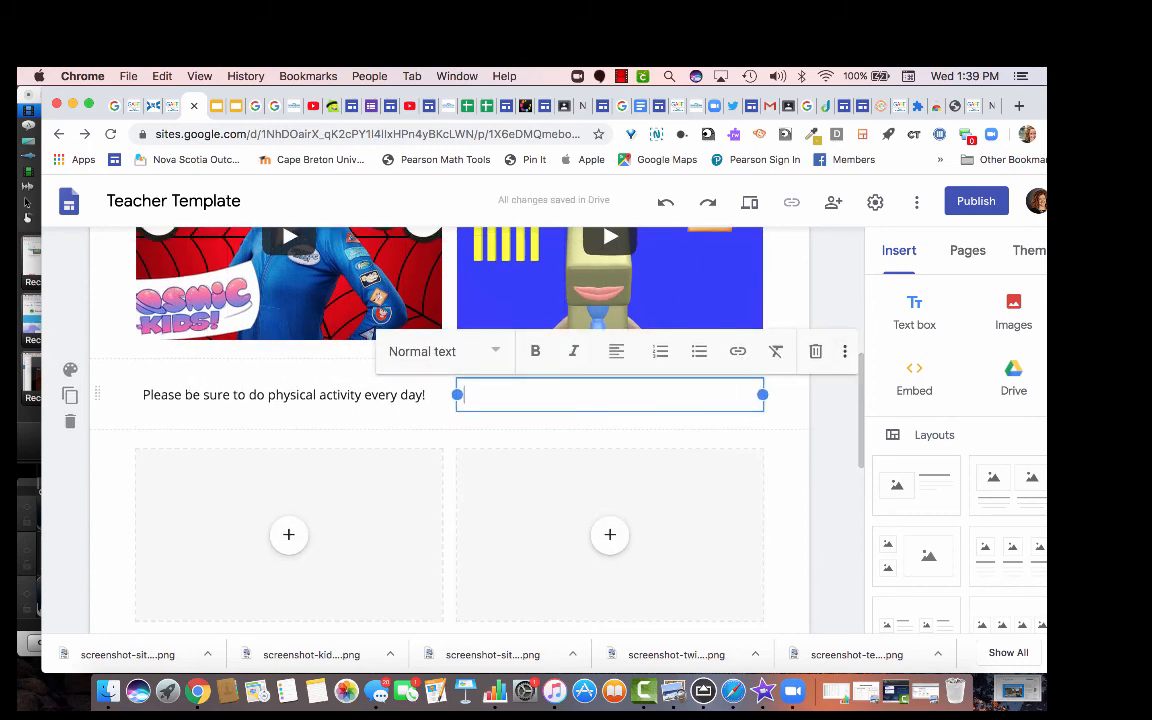
scroll(450, 430, "up", 8)
scroll(450, 430, "down", 7)
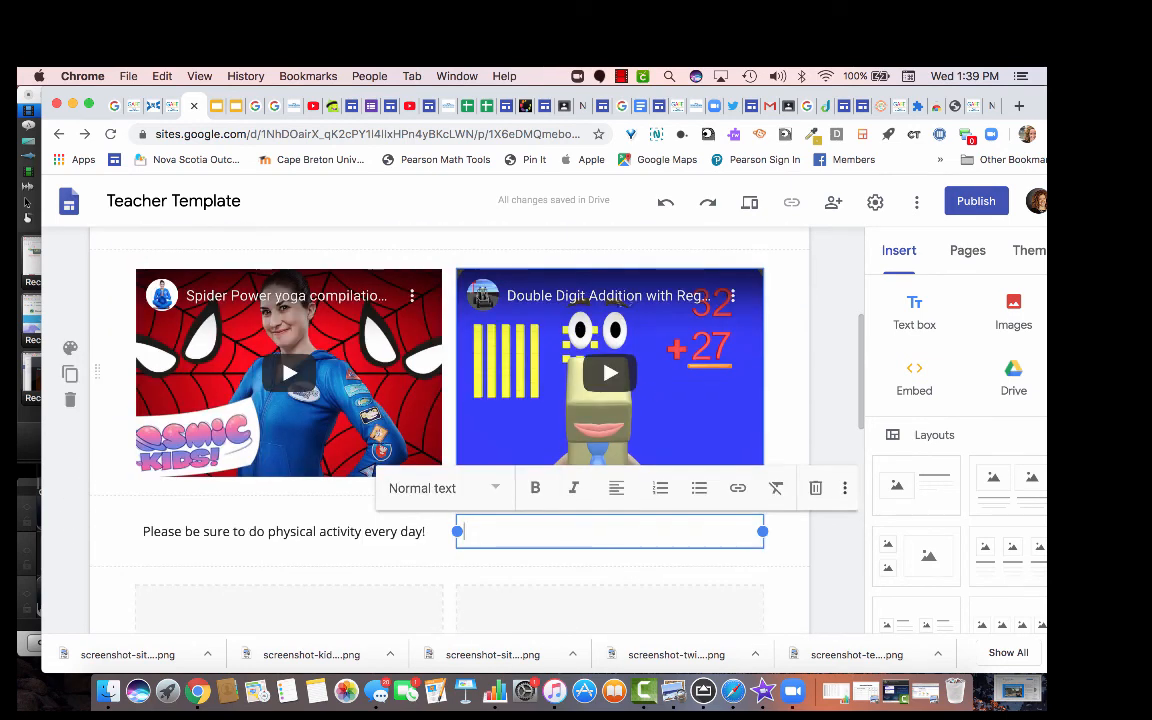
scroll(697, 411, "down", 2)
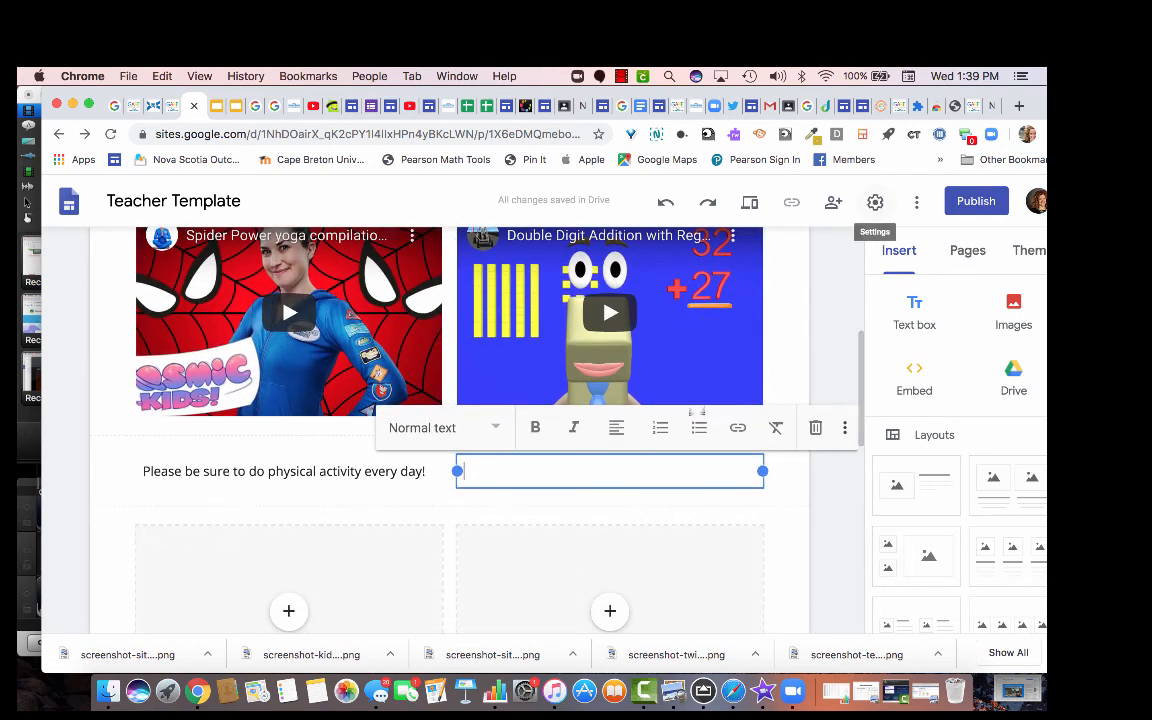
scroll(697, 411, "up", 6)
scroll(448, 285, "down", 2)
scroll(448, 285, "up", 2)
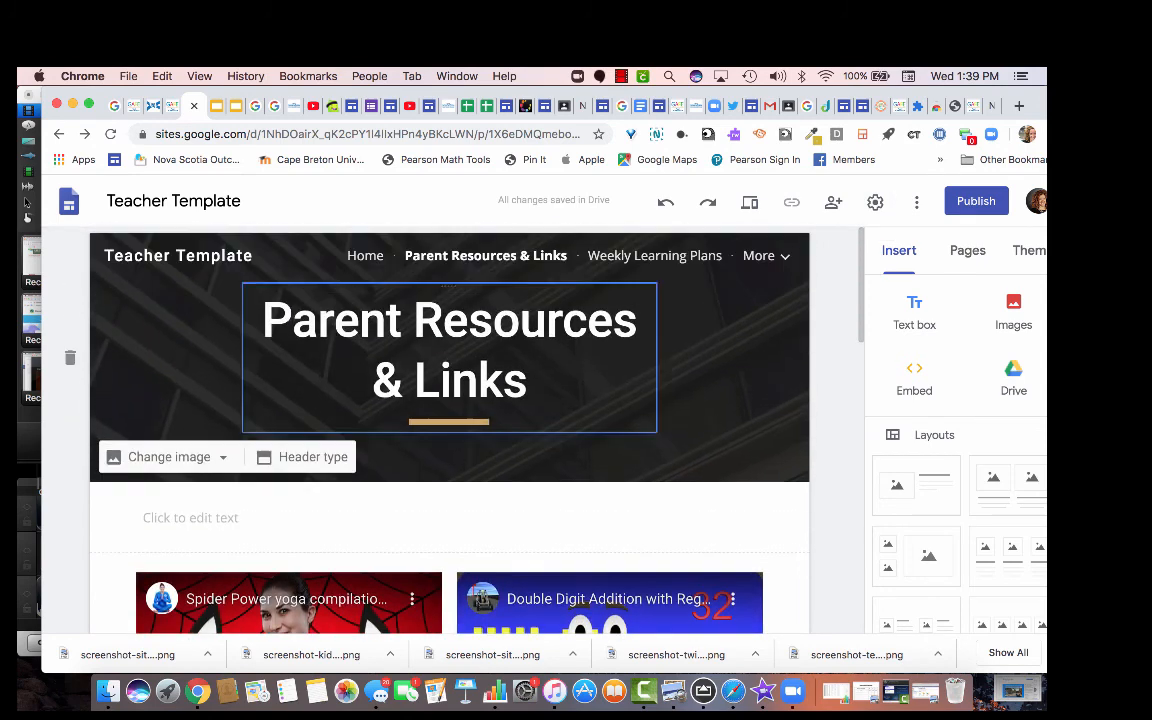
mouse_move(758, 256)
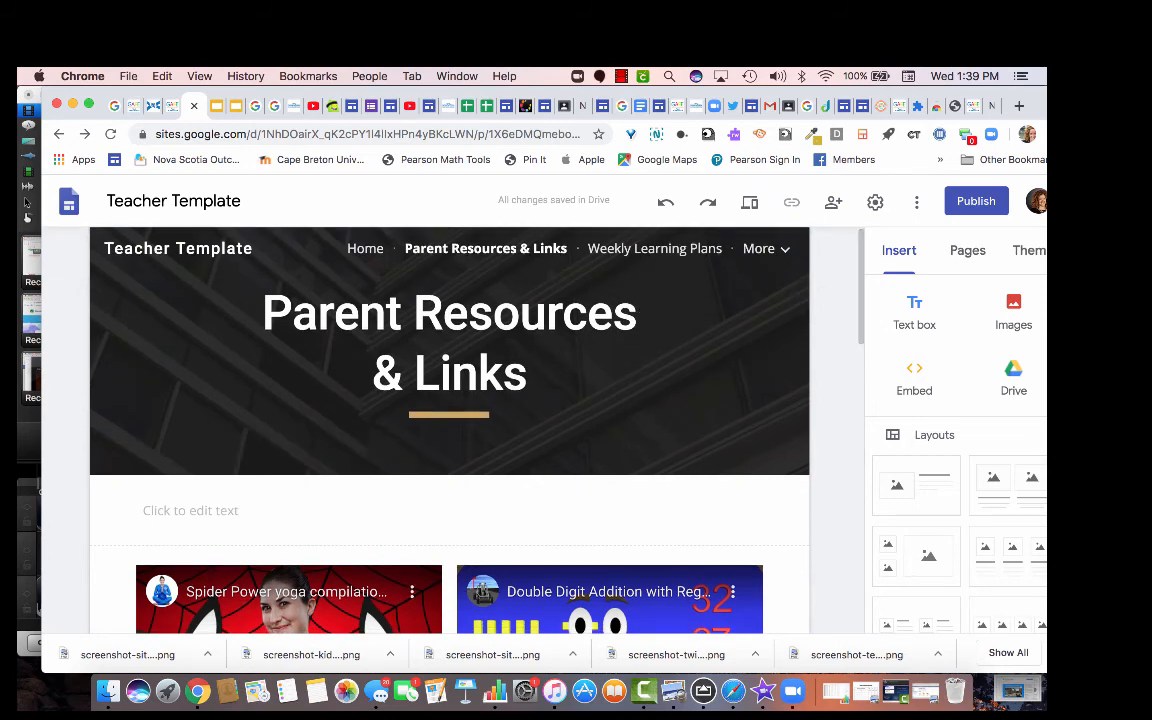
scroll(449, 430, "down", 3)
scroll(449, 430, "up", 3)
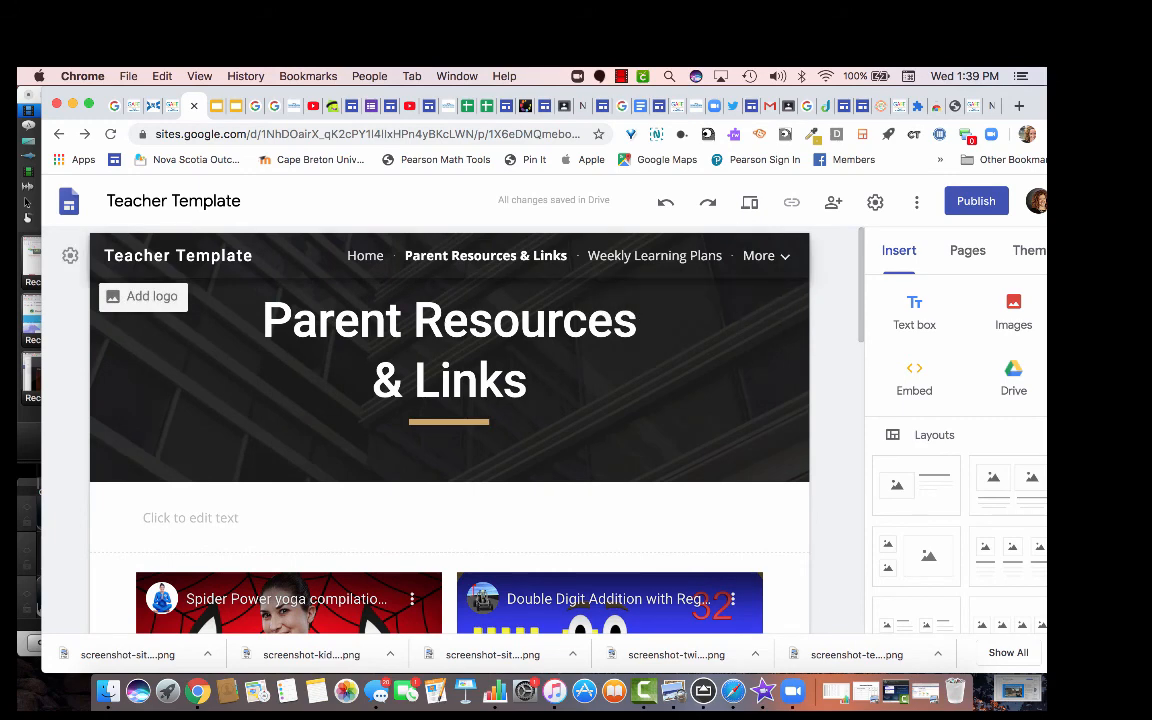
Switch to the Student Resources page and bring up the Forms list in the Insert panel.
left_click(691, 295)
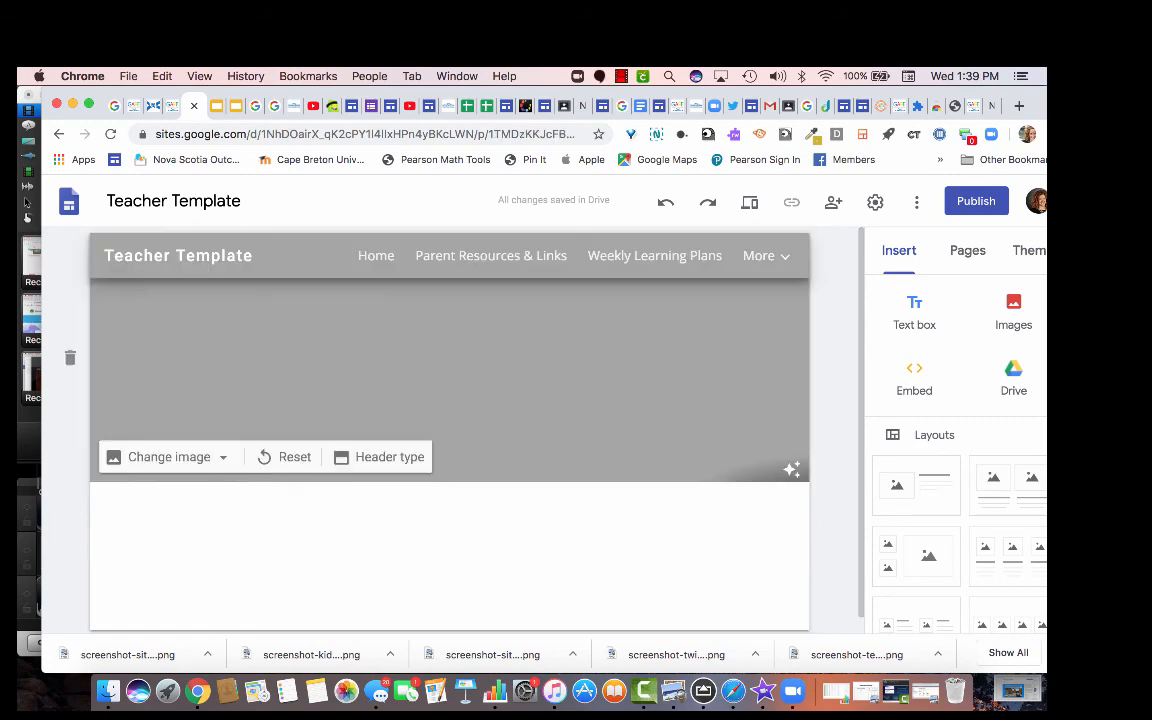
scroll(955, 440, "down", 2)
scroll(955, 440, "up", 2)
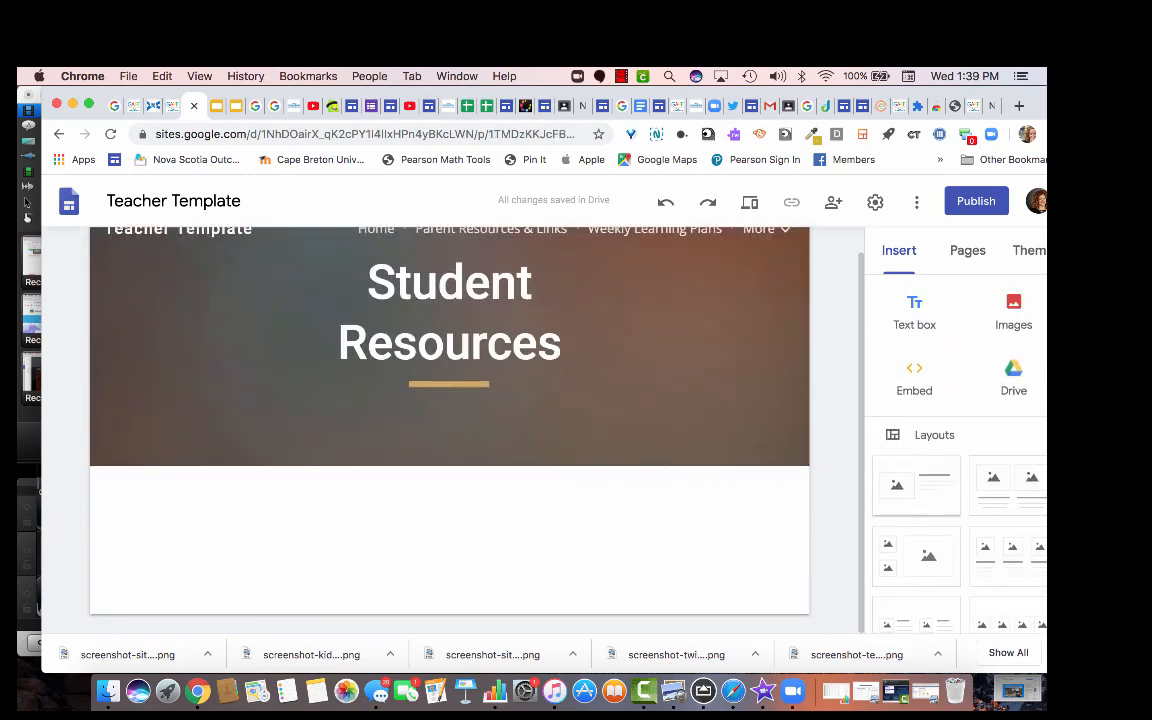
scroll(955, 440, "down", 8)
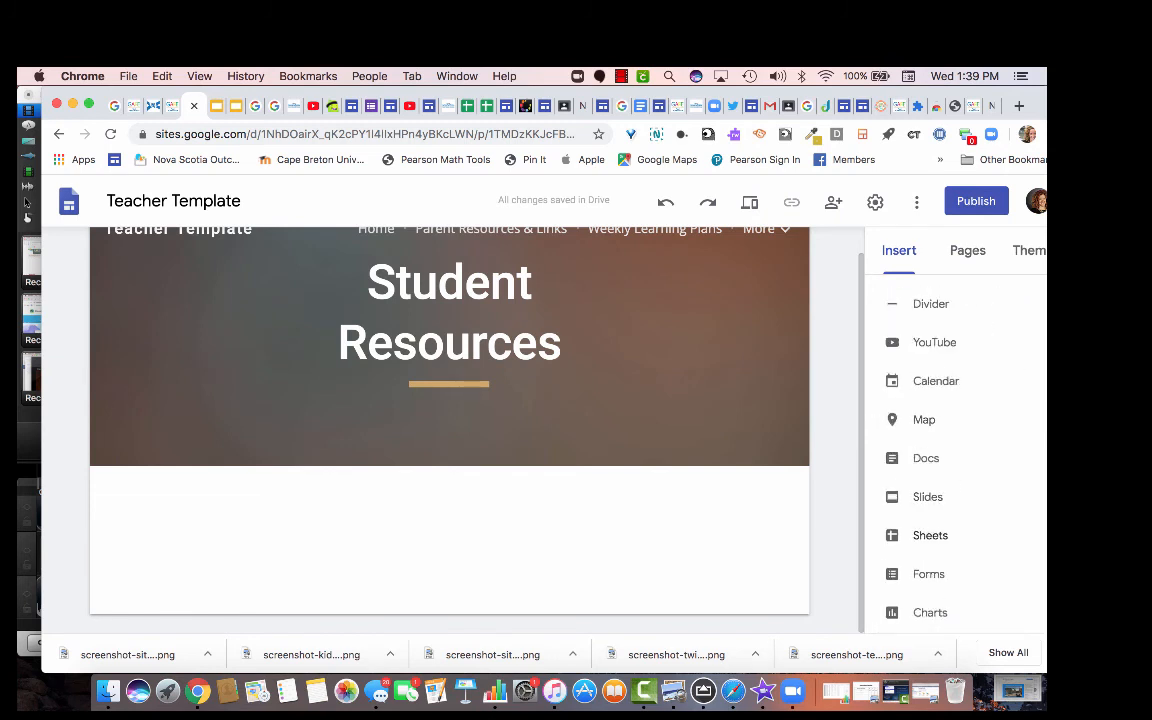
left_click(928, 574)
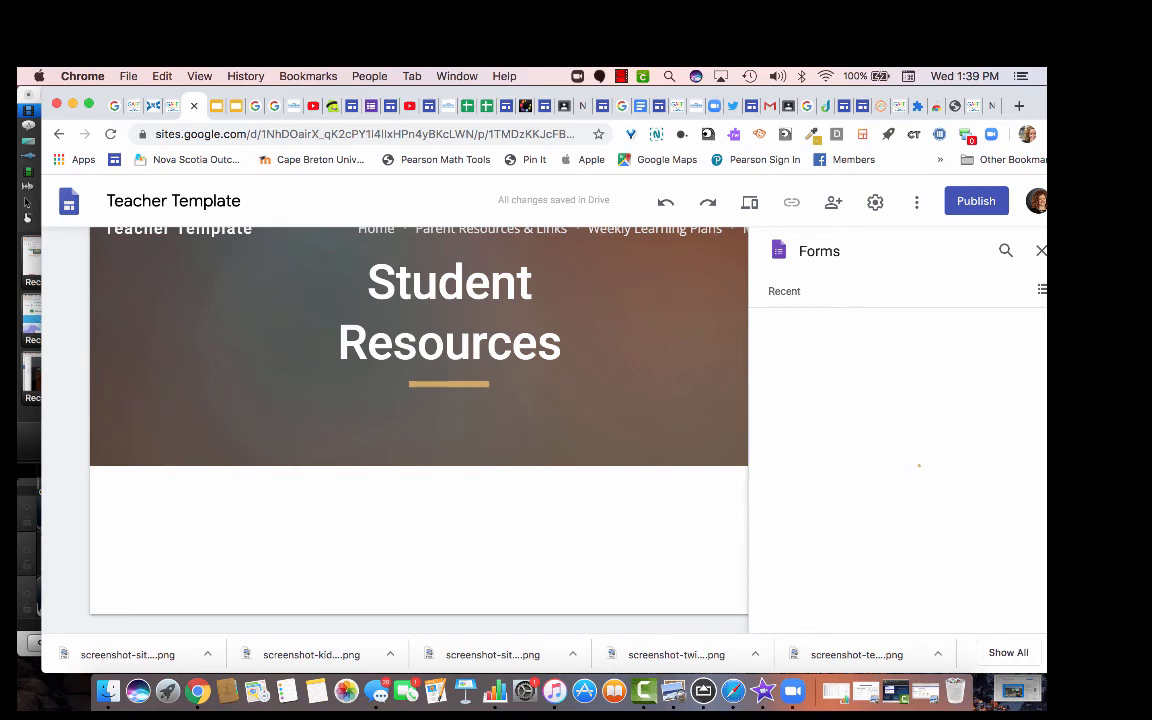
scroll(897, 460, "down", 5)
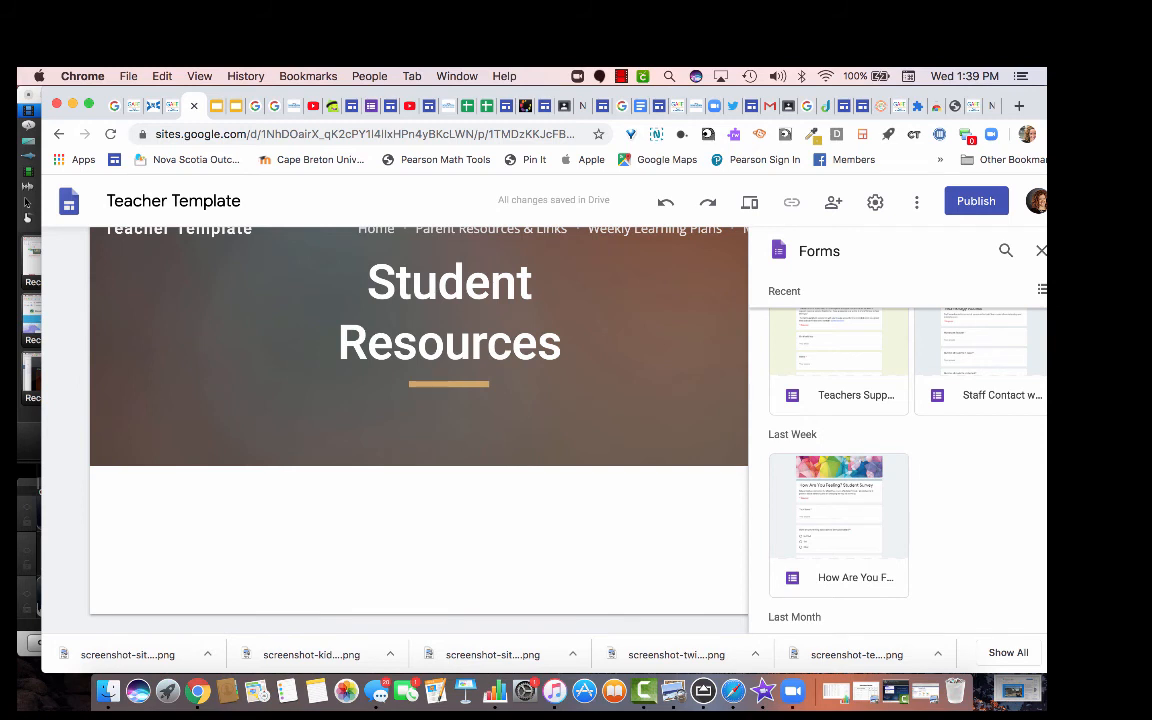
Embed the 'How Are You Feeling? Student Survey' form and stretch it down to reveal Submit.
double_click(838, 515)
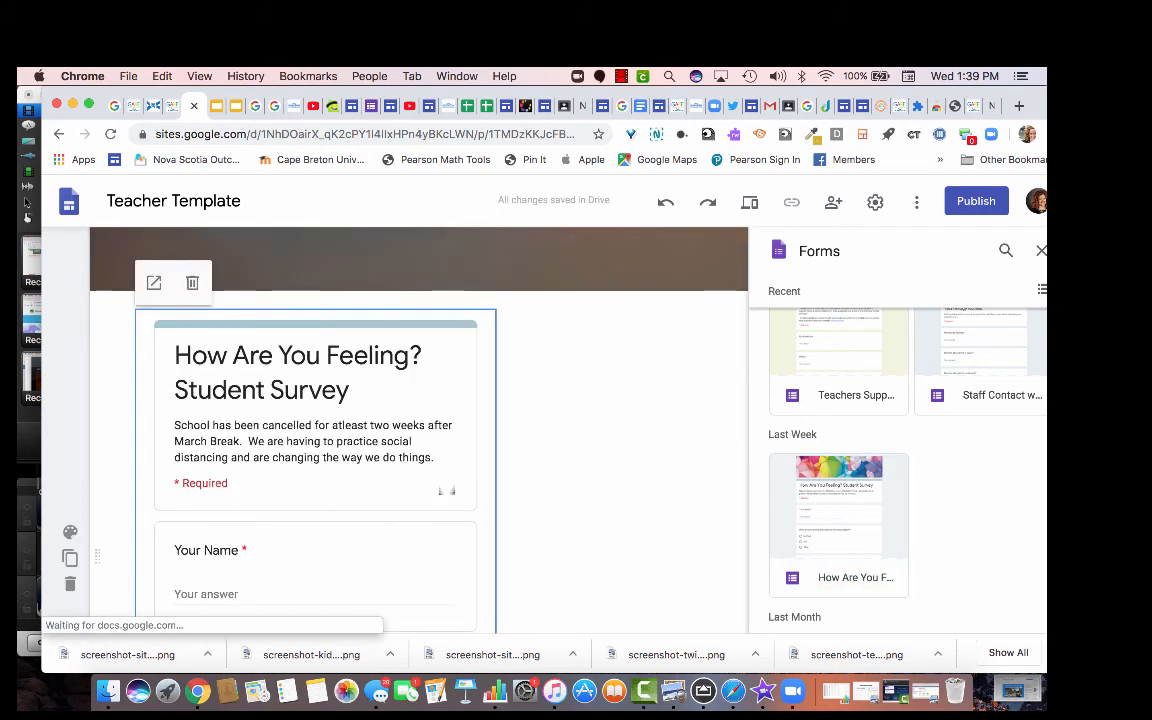
scroll(428, 481, "down", 10)
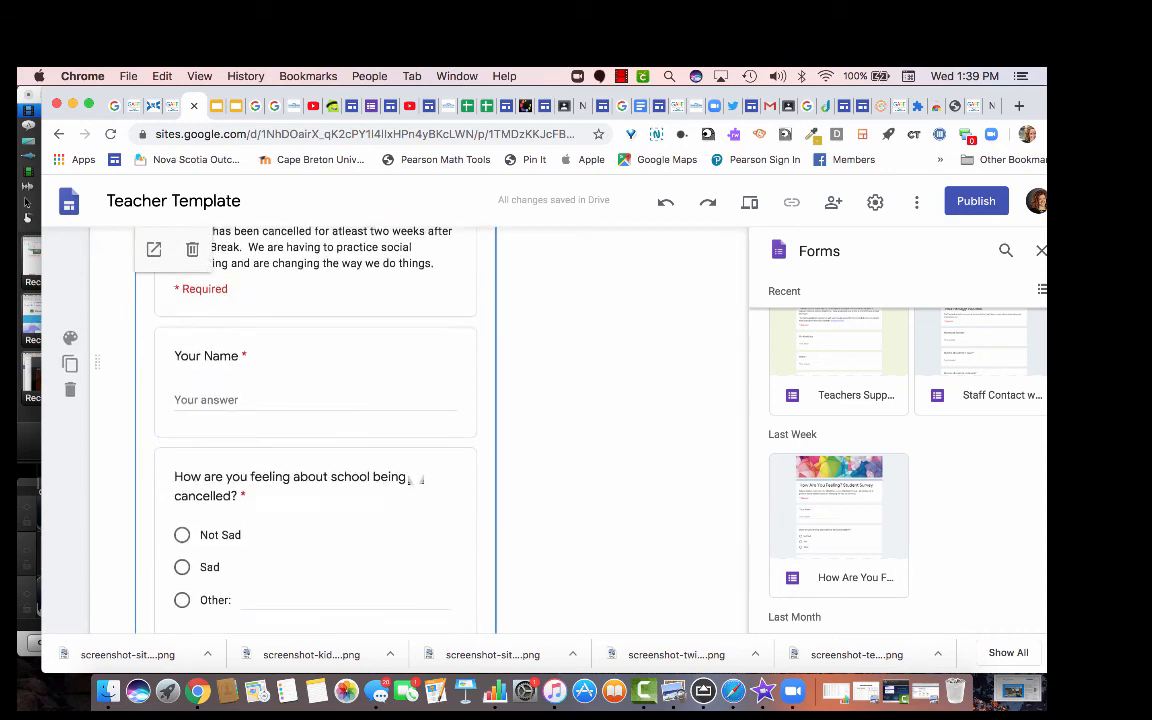
scroll(413, 476, "down", 10)
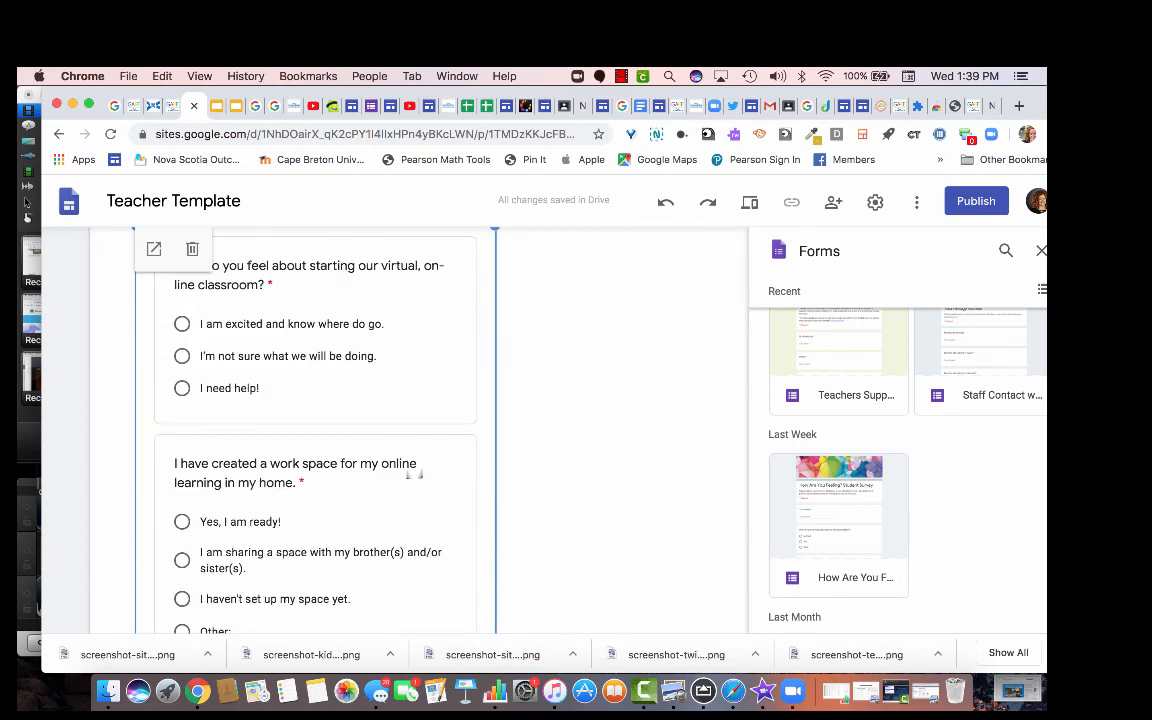
scroll(410, 476, "down", 3)
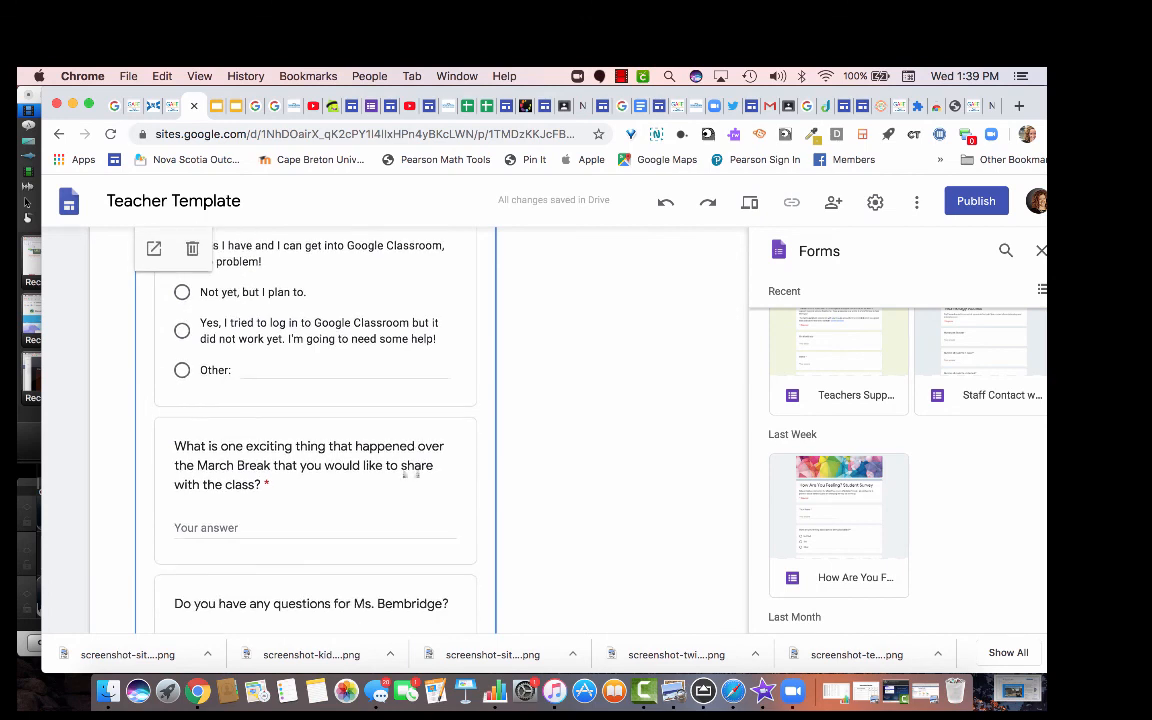
scroll(410, 474, "down", 8)
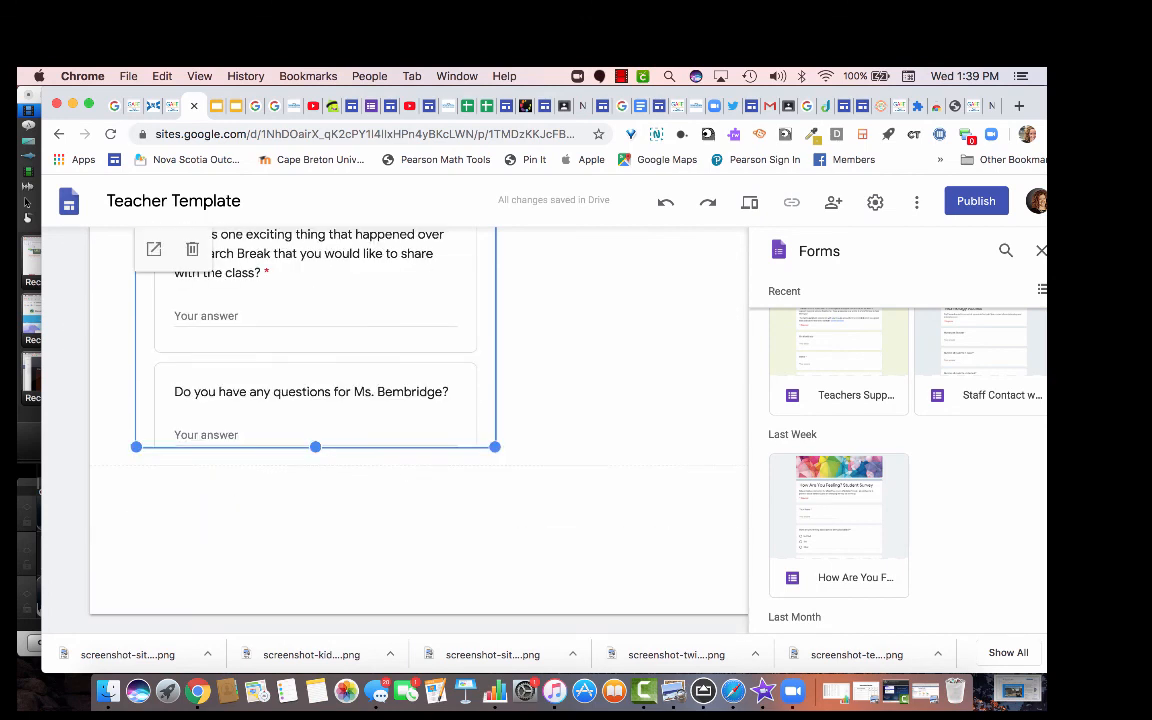
left_click_drag(315, 447, 315, 447)
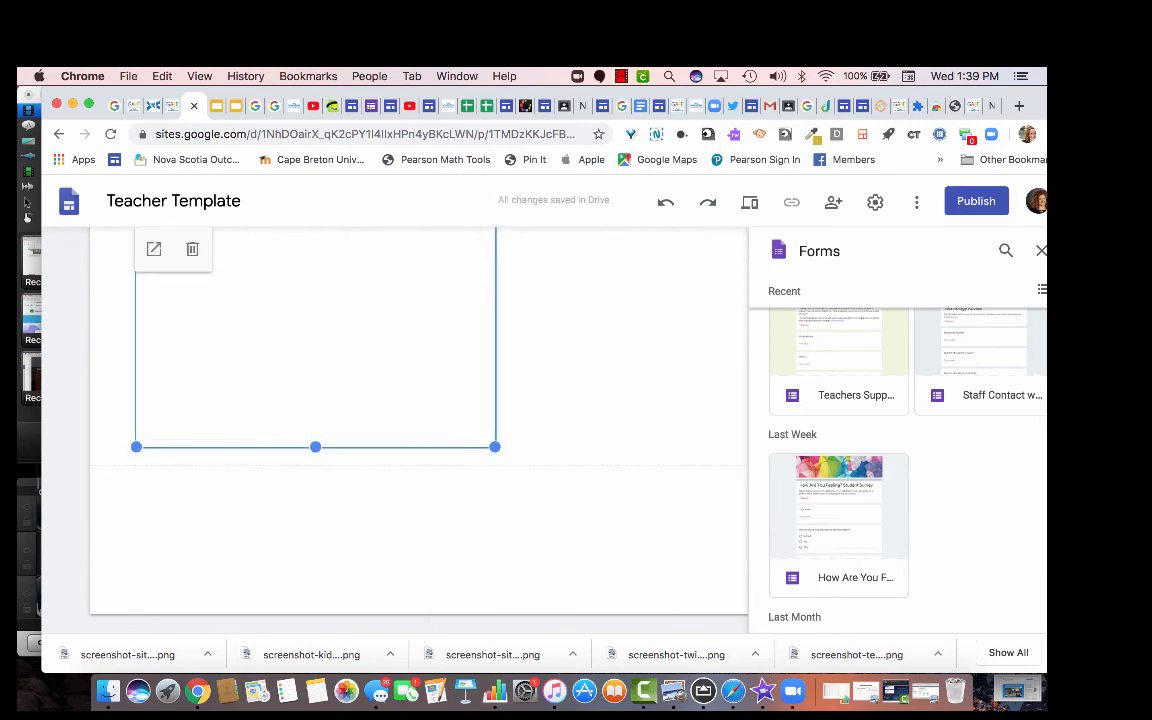
scroll(390, 464, "up", 5)
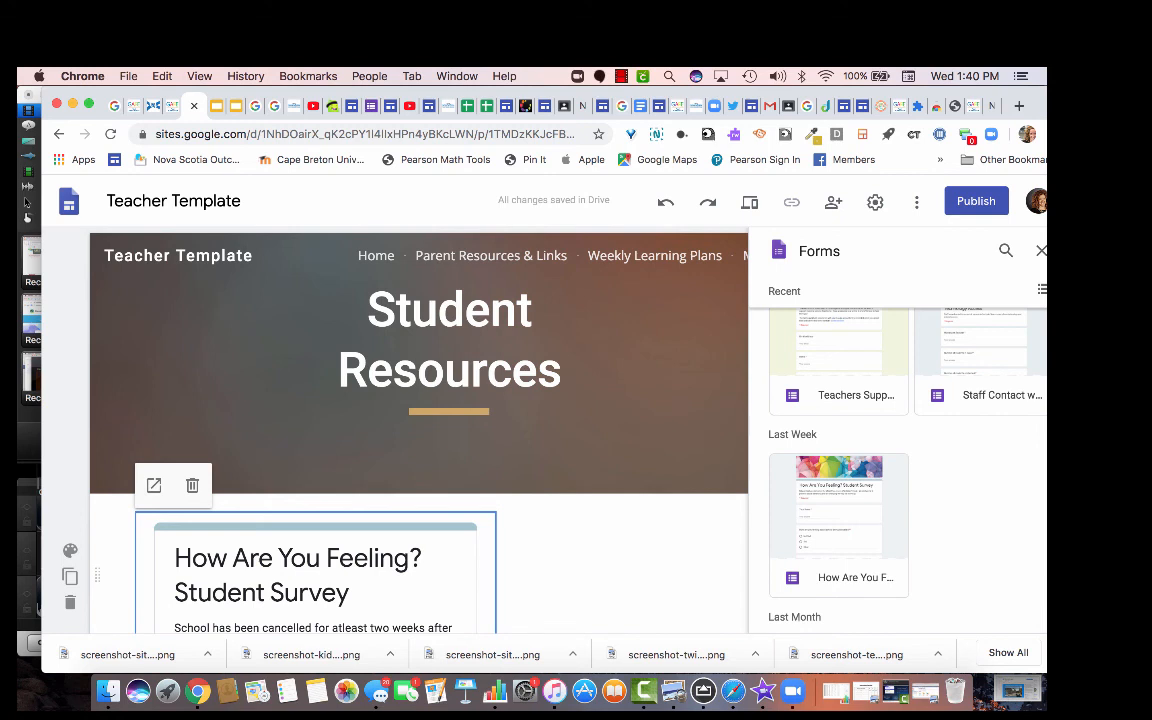
scroll(897, 450, "up", 1)
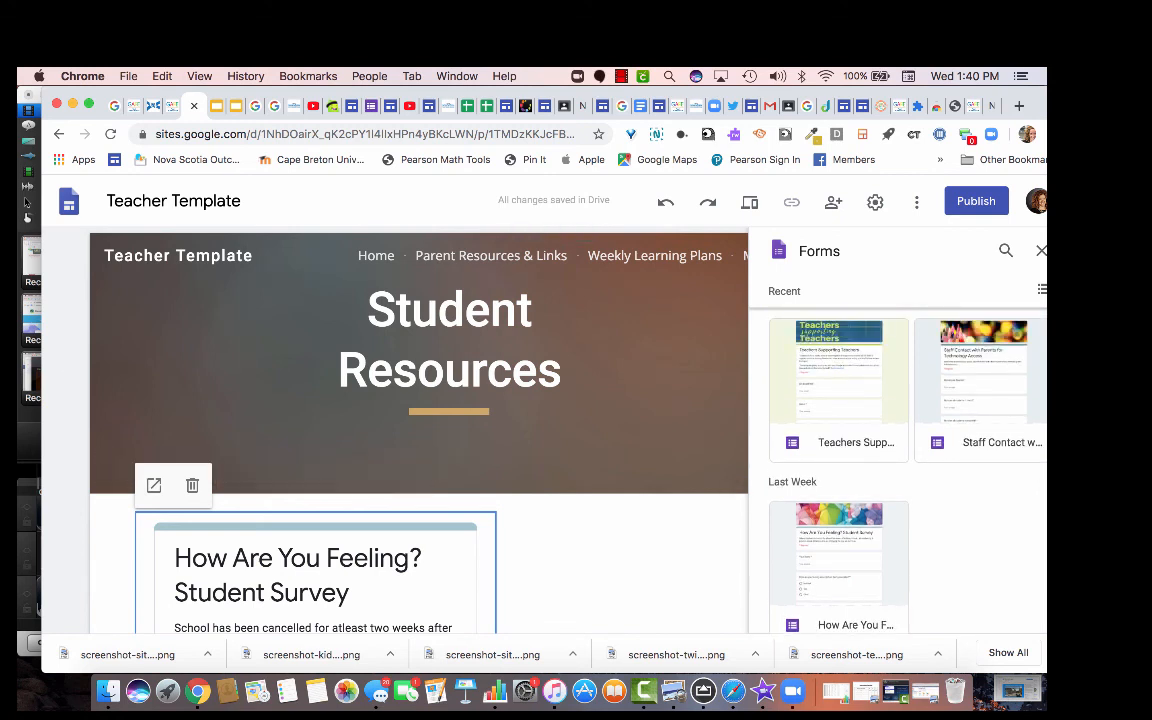